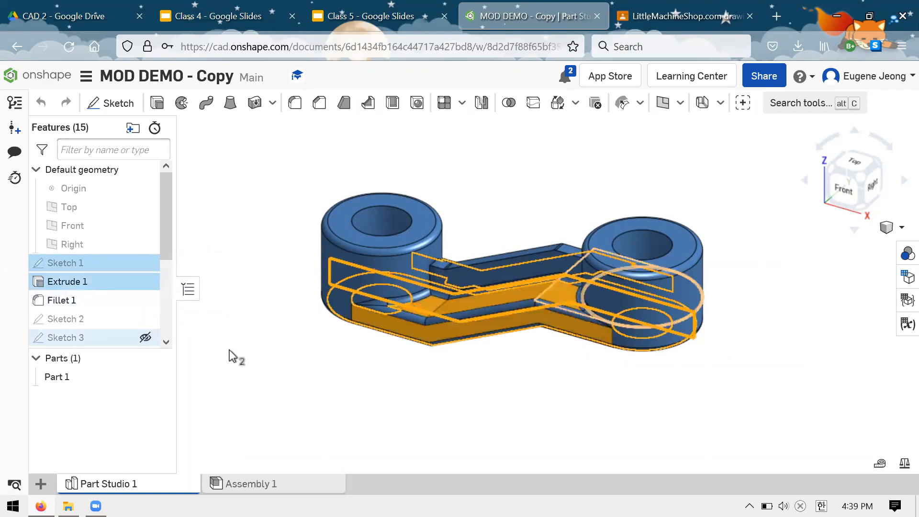
Step: Examine the feature list from Sketch 1 to Extrude 4, highlighting Sketch 4's geometry on the part
{"action": "scroll", "coordinate": [85, 296], "scroll_direction": "down", "scroll_amount": 3}
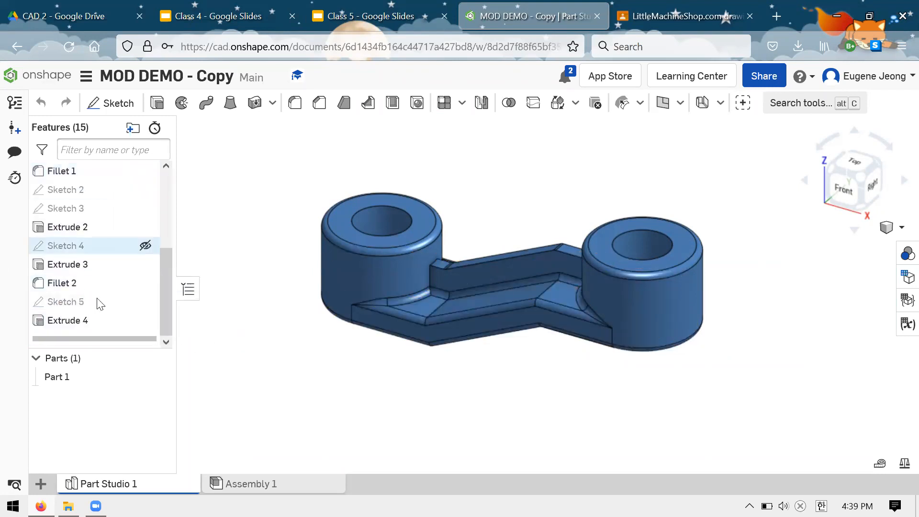
{"action": "left_click", "coordinate": [88, 261]}
{"action": "left_click", "coordinate": [63, 245]}
{"action": "left_click", "coordinate": [86, 268]}
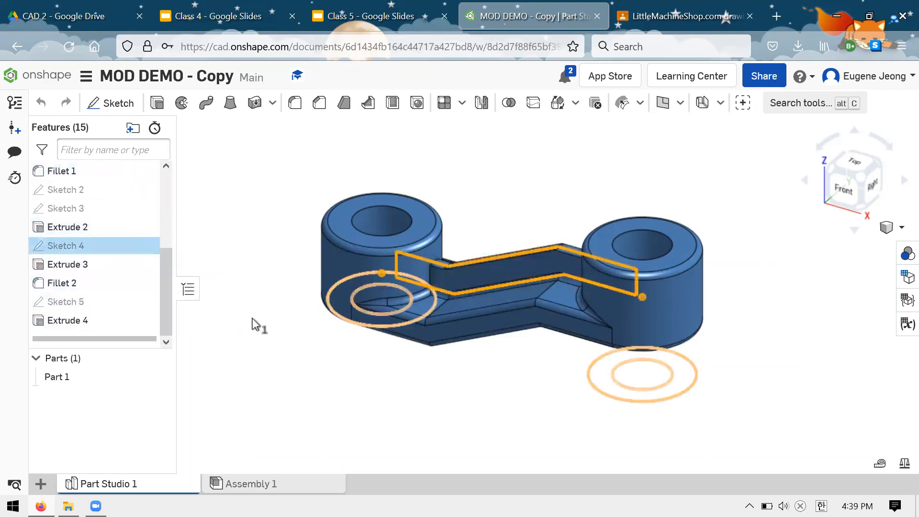
{"action": "left_click", "coordinate": [252, 320]}
{"action": "scroll", "coordinate": [119, 267], "scroll_direction": "up", "scroll_amount": 3}
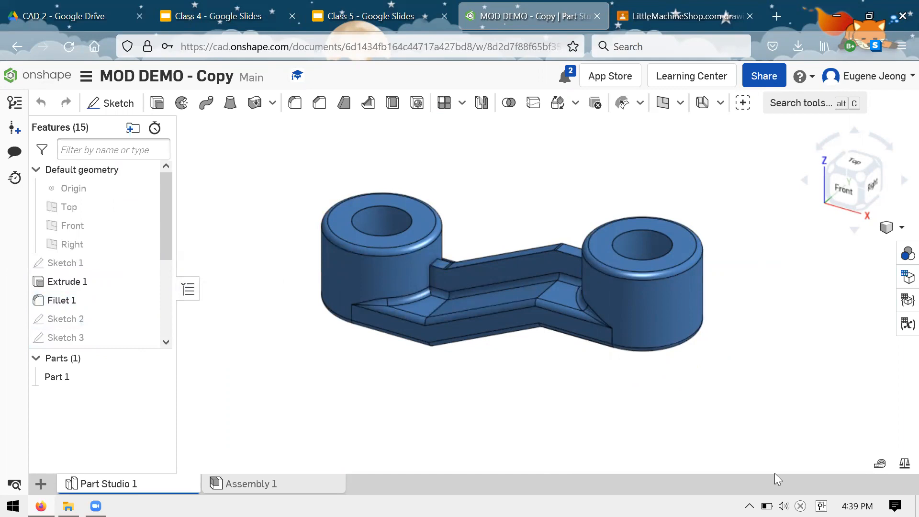
{"action": "scroll", "coordinate": [98, 257], "scroll_direction": "down", "scroll_amount": 3}
{"action": "scroll", "coordinate": [122, 229], "scroll_direction": "up", "scroll_amount": 3}
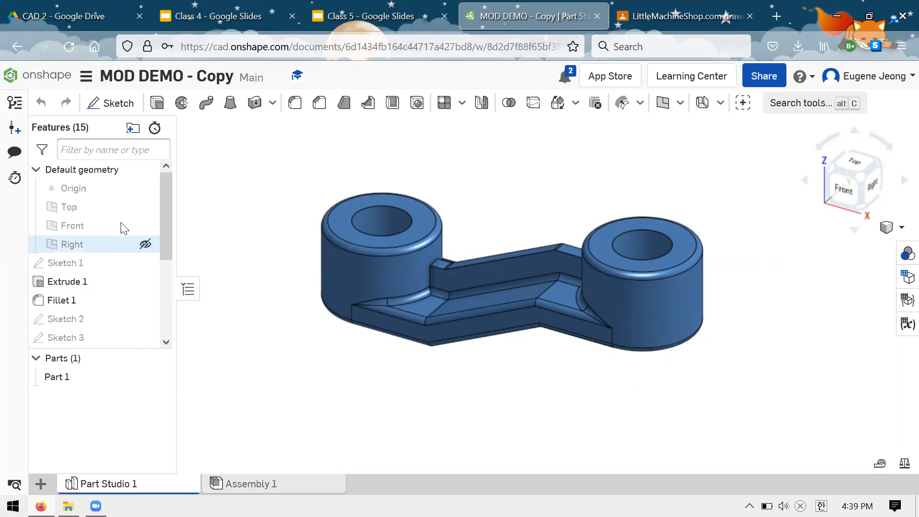
Step: Consult the Modifying Parts slide in the Class 5 Google Slides presentation and return to the Onshape model
{"action": "left_click", "coordinate": [398, 7]}
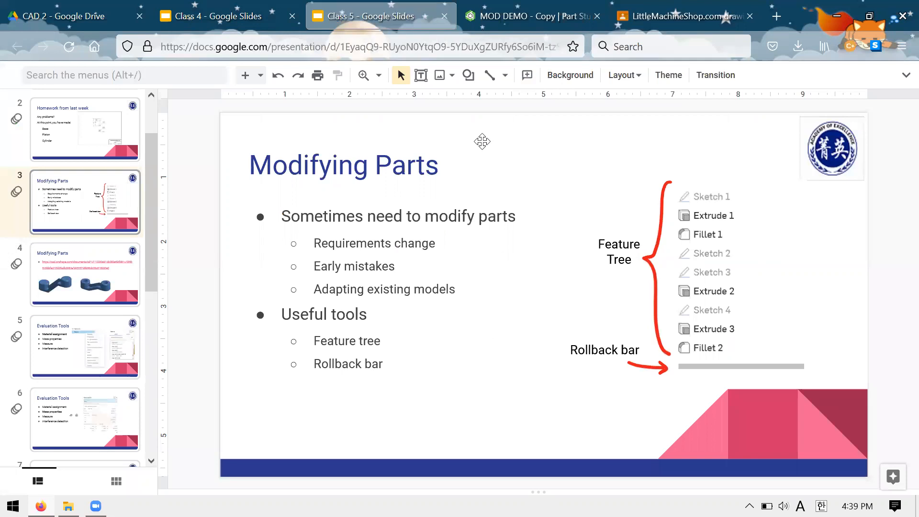
{"action": "left_click", "coordinate": [527, 16]}
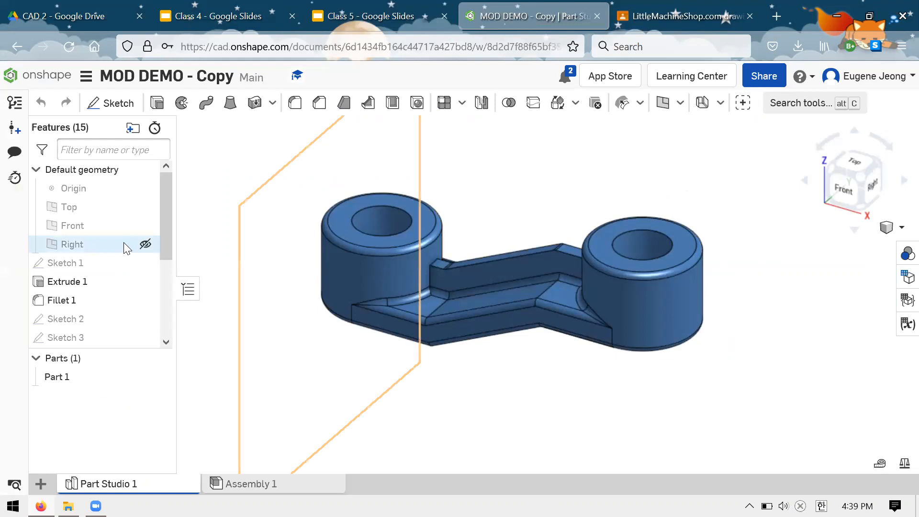
Step: Roll the part's history back to just before Extrude 2 and review the active and suppressed features
{"action": "scroll", "coordinate": [112, 249], "scroll_direction": "down", "scroll_amount": 3}
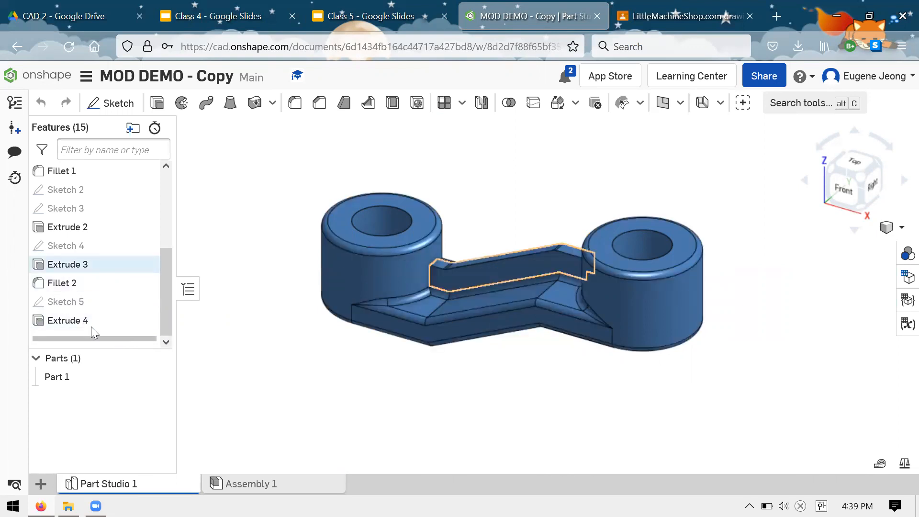
{"action": "left_click_drag", "start_coordinate": [89, 341], "coordinate": [78, 219]}
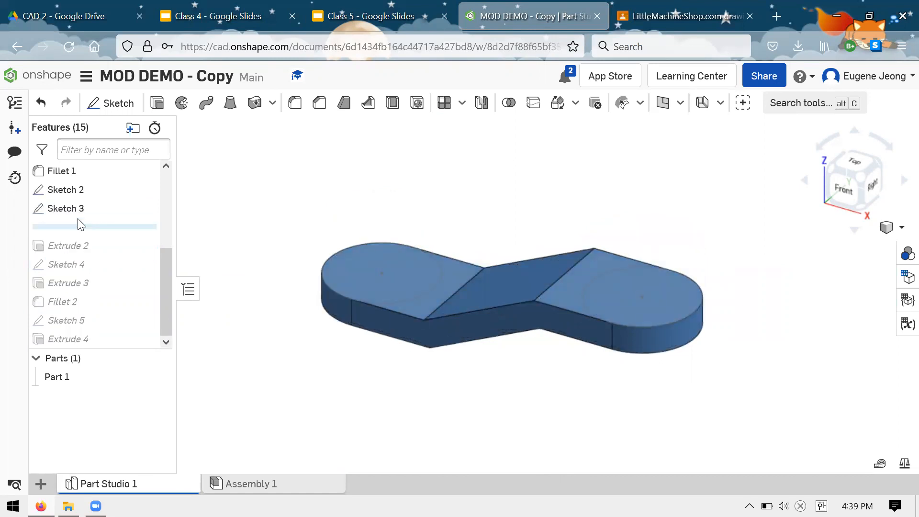
{"action": "scroll", "coordinate": [79, 223], "scroll_direction": "up", "scroll_amount": 5}
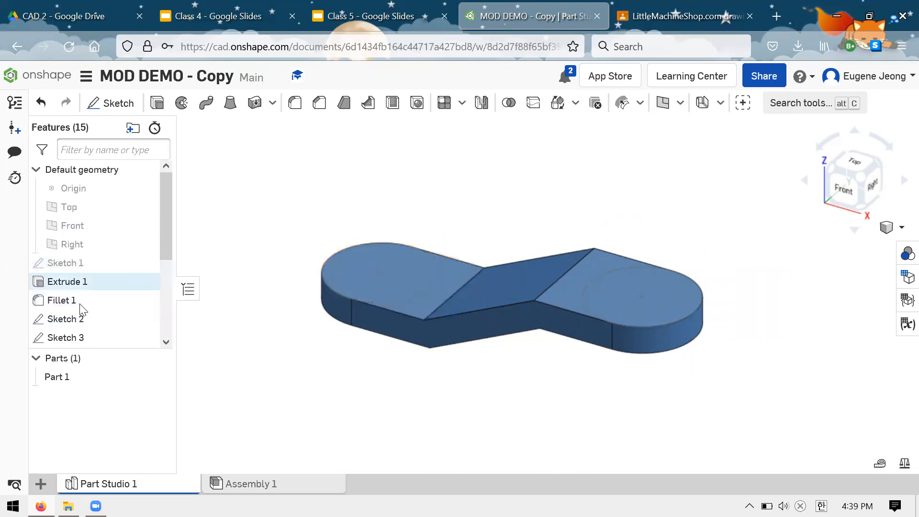
{"action": "scroll", "coordinate": [82, 309], "scroll_direction": "down", "scroll_amount": 3}
{"action": "scroll", "coordinate": [77, 282], "scroll_direction": "down", "scroll_amount": 2}
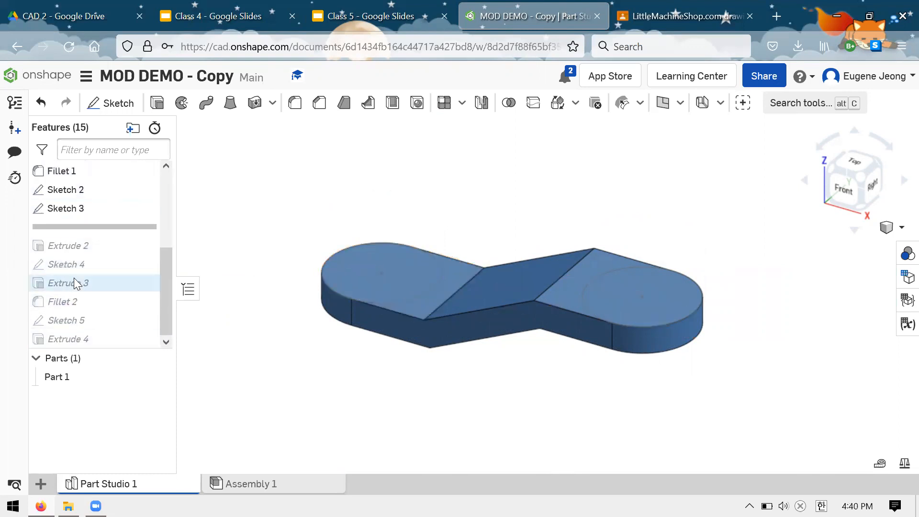
{"action": "scroll", "coordinate": [75, 246], "scroll_direction": "up", "scroll_amount": 3}
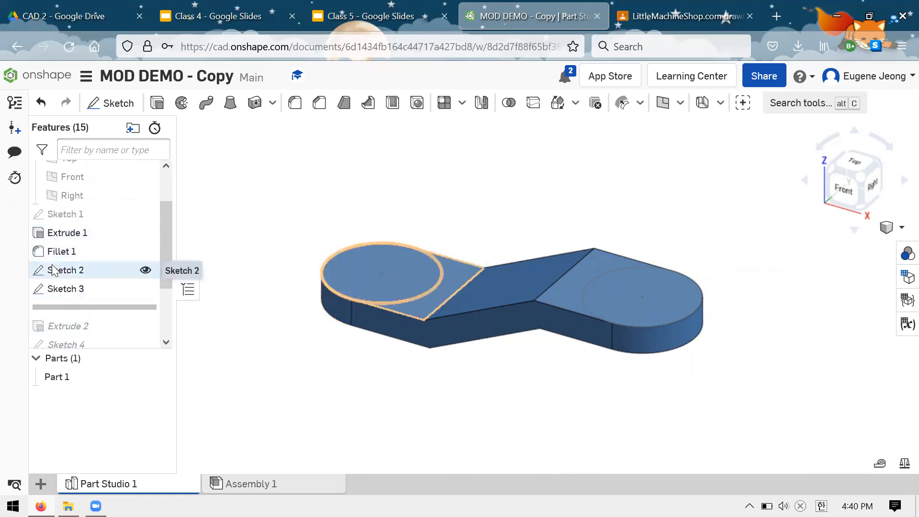
{"action": "scroll", "coordinate": [58, 282], "scroll_direction": "down", "scroll_amount": 4}
{"action": "scroll", "coordinate": [67, 269], "scroll_direction": "up", "scroll_amount": 4}
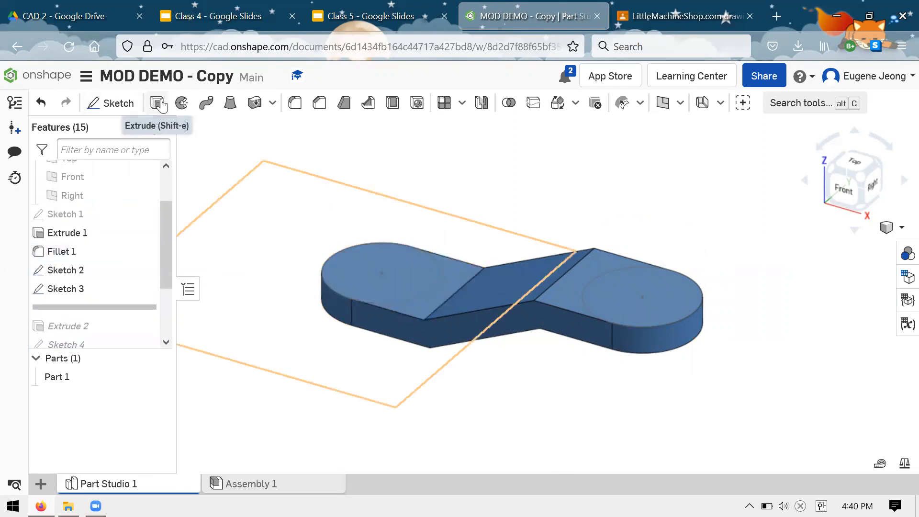
{"action": "left_click", "coordinate": [118, 104]}
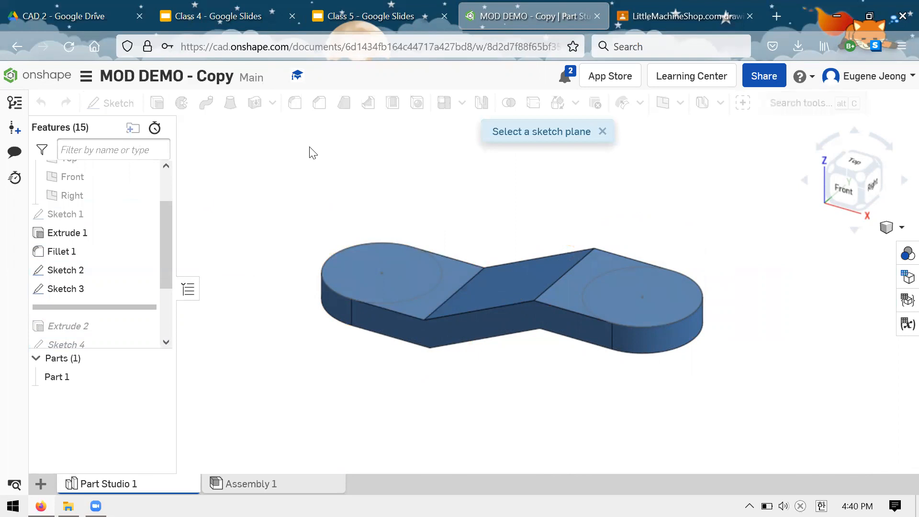
{"action": "left_click", "coordinate": [417, 283]}
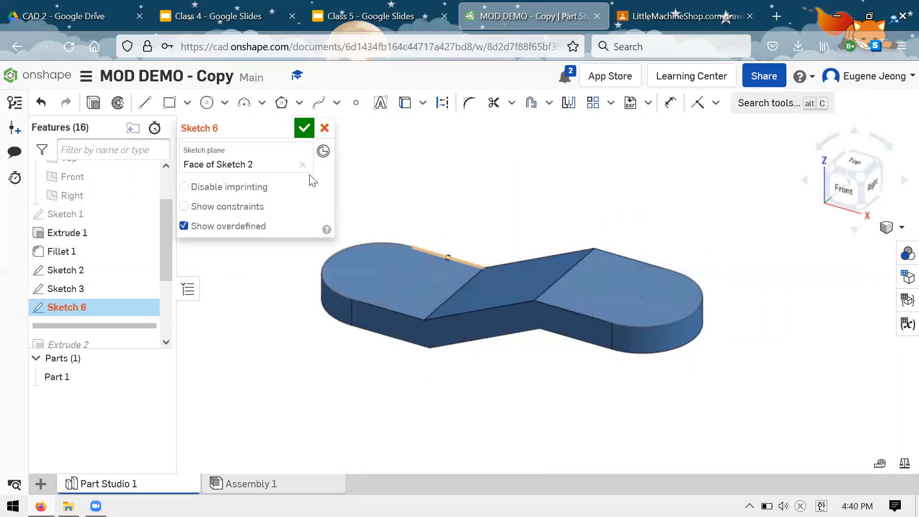
{"action": "left_click", "coordinate": [325, 127]}
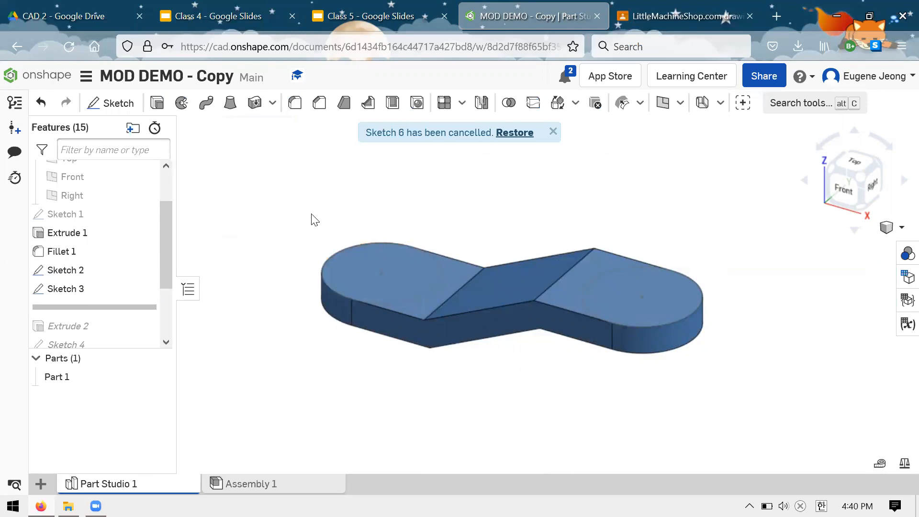
Step: Roll the part's history forward to the end, after Extrude 4
{"action": "scroll", "coordinate": [120, 226], "scroll_direction": "down", "scroll_amount": 3}
{"action": "left_click_drag", "start_coordinate": [123, 227], "coordinate": [116, 344]}
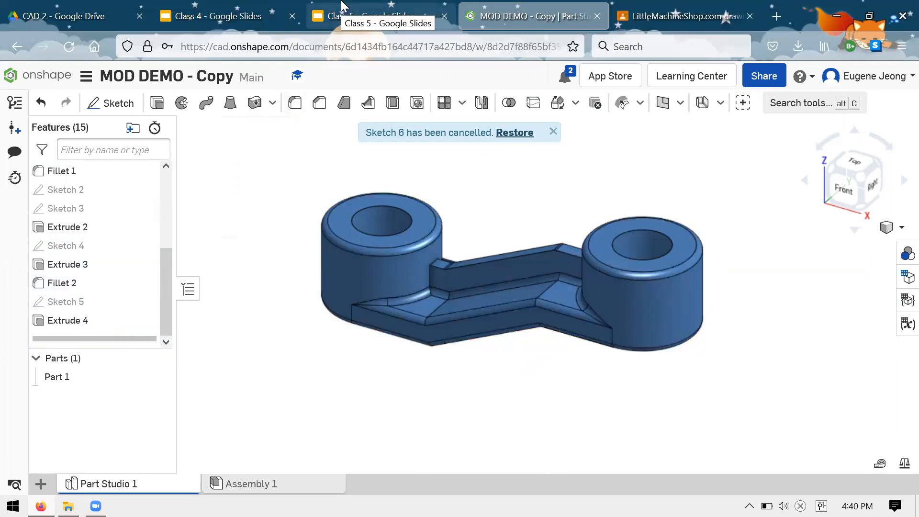
Step: Roll the part's history back to just before Extrude 4 and restore it to the end
{"action": "scroll", "coordinate": [70, 234], "scroll_direction": "up", "scroll_amount": 3}
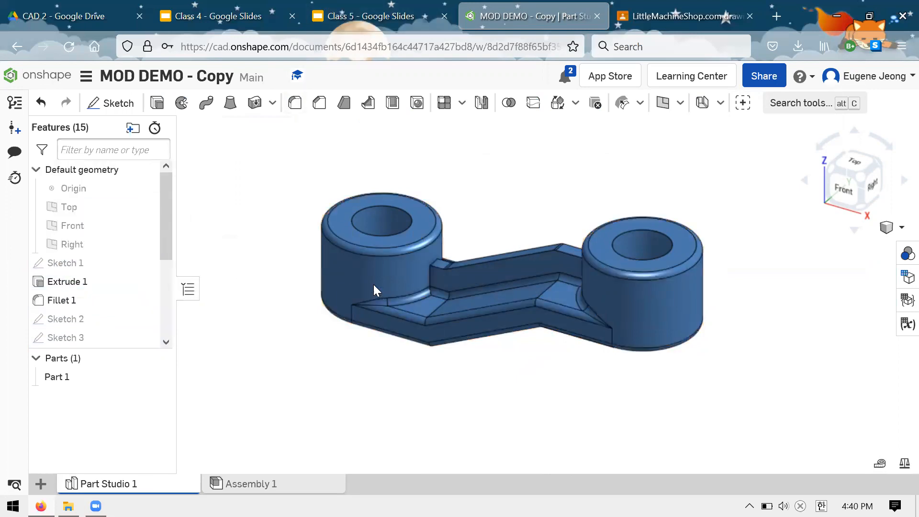
{"action": "scroll", "coordinate": [123, 299], "scroll_direction": "down", "scroll_amount": 3}
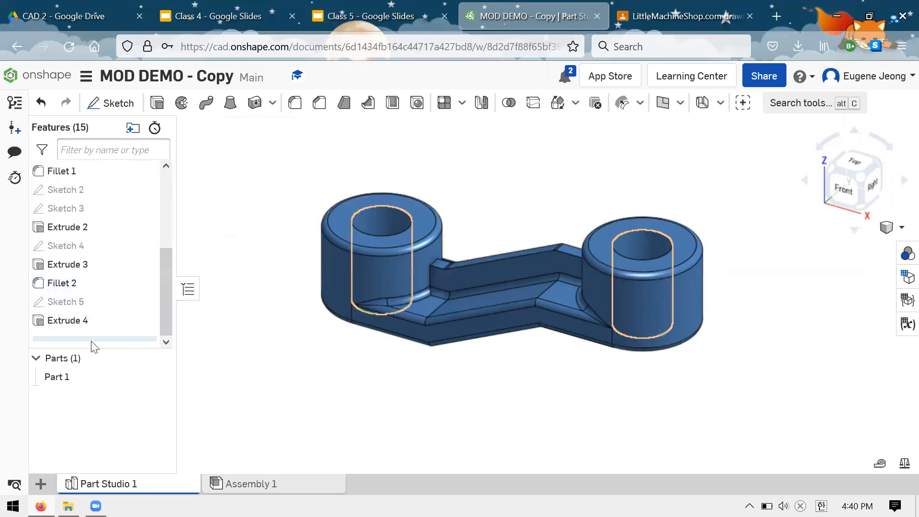
{"action": "left_click_drag", "start_coordinate": [96, 339], "coordinate": [96, 318]}
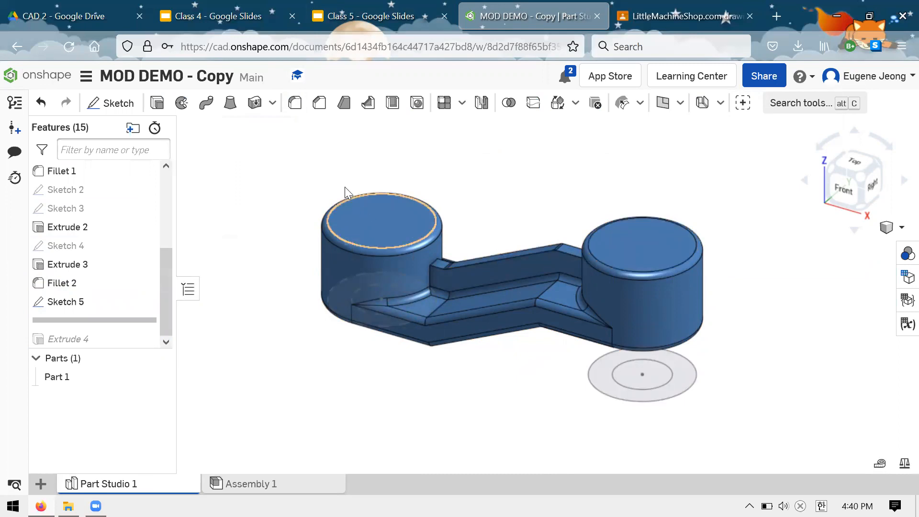
{"action": "left_click_drag", "start_coordinate": [116, 320], "coordinate": [113, 340]}
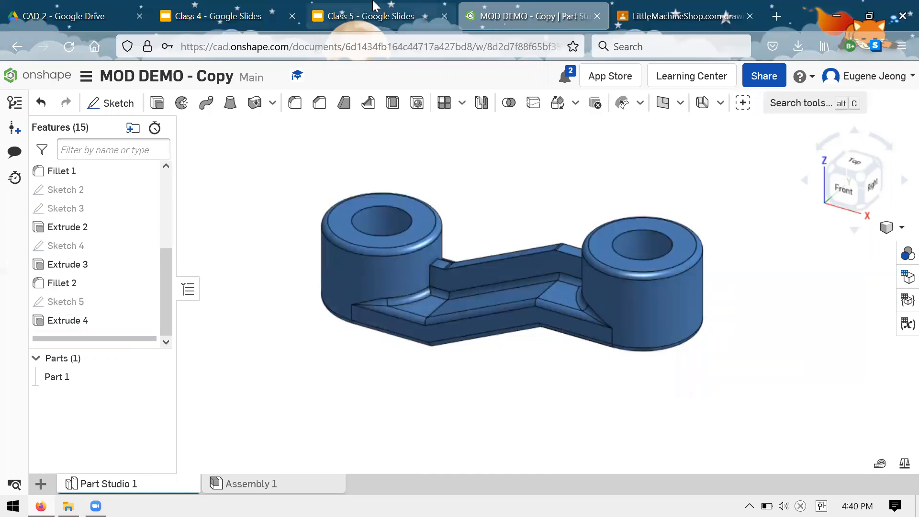
Step: Revisit the rollback bar slide, return to Onshape, and roll the part back before Extrude 2 and forward to the end again
{"action": "key", "text": "ctrl+Page_Up"}
{"action": "scroll", "coordinate": [109, 267], "scroll_direction": "down", "scroll_amount": 1}
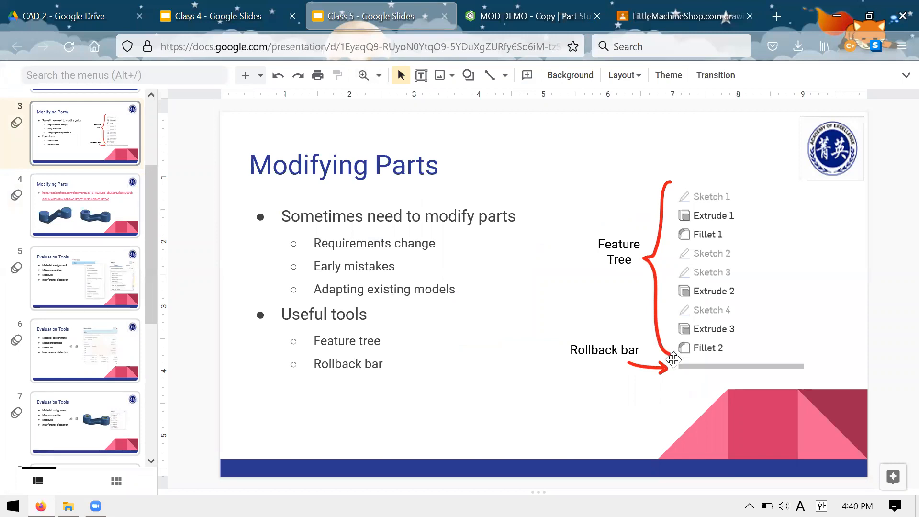
{"action": "left_click", "coordinate": [498, 7]}
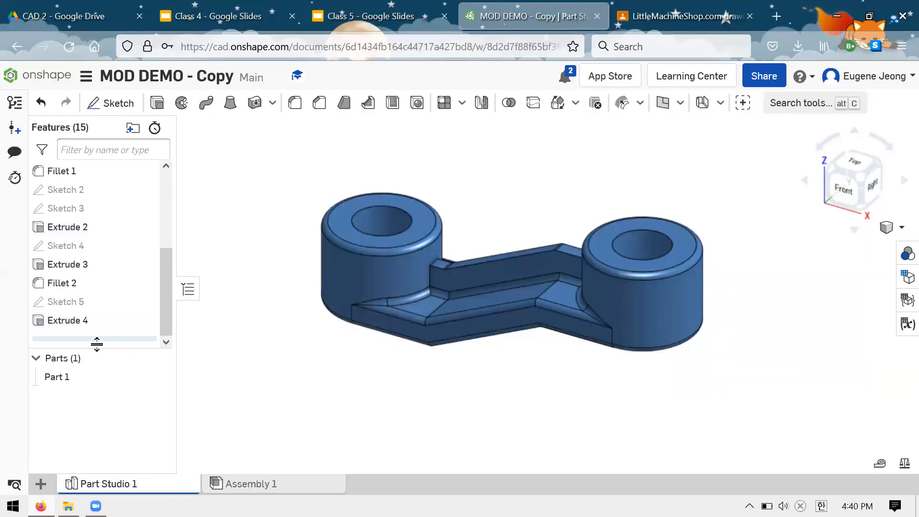
{"action": "left_click_drag", "start_coordinate": [105, 344], "coordinate": [96, 226]}
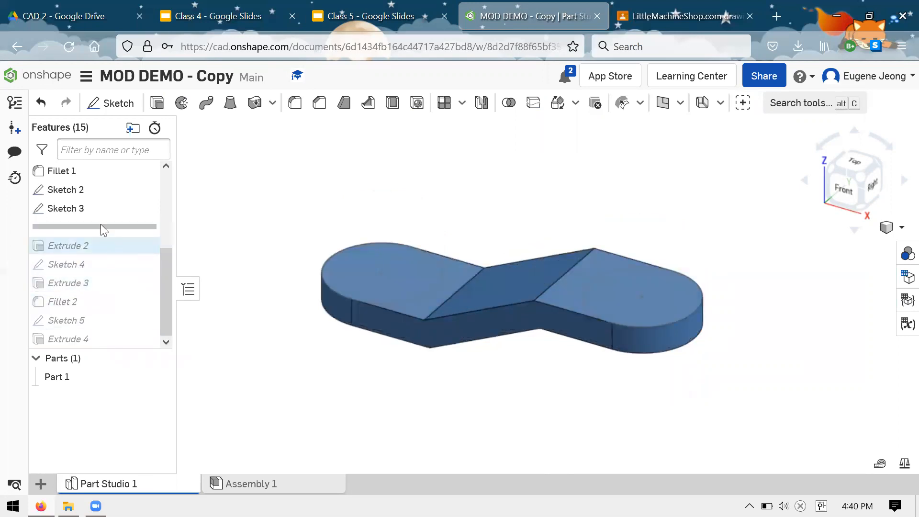
{"action": "mouse_move", "coordinate": [92, 228]}
{"action": "left_mouse_down"}
{"action": "mouse_move", "coordinate": [119, 294]}
{"action": "mouse_move", "coordinate": [99, 340]}
{"action": "left_mouse_up"}
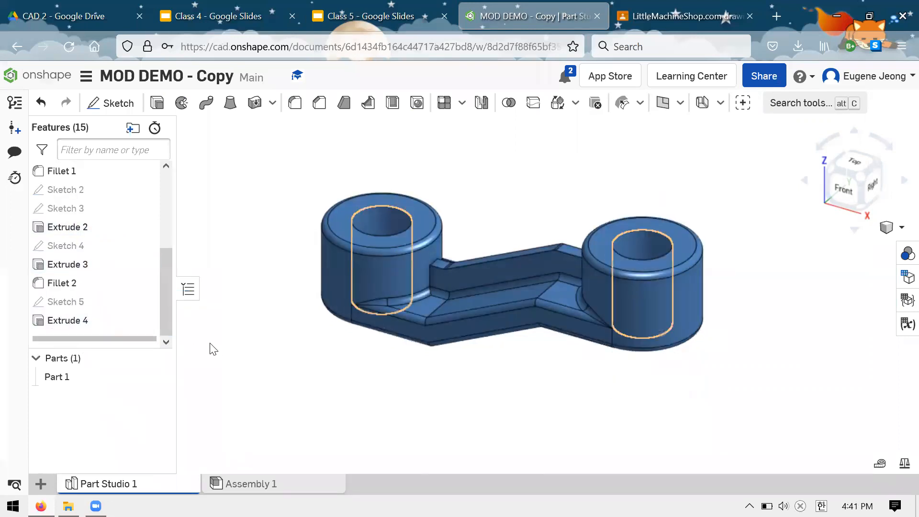
Step: Switch to the Class 5 presentation and open the Onshape document linked on the second Modifying Parts slide
{"action": "left_click", "coordinate": [357, 16]}
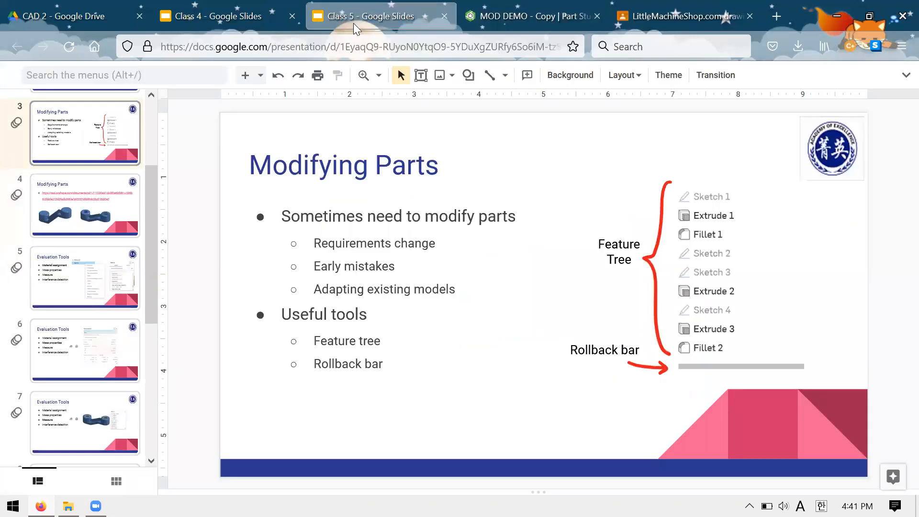
{"action": "left_click", "coordinate": [104, 226]}
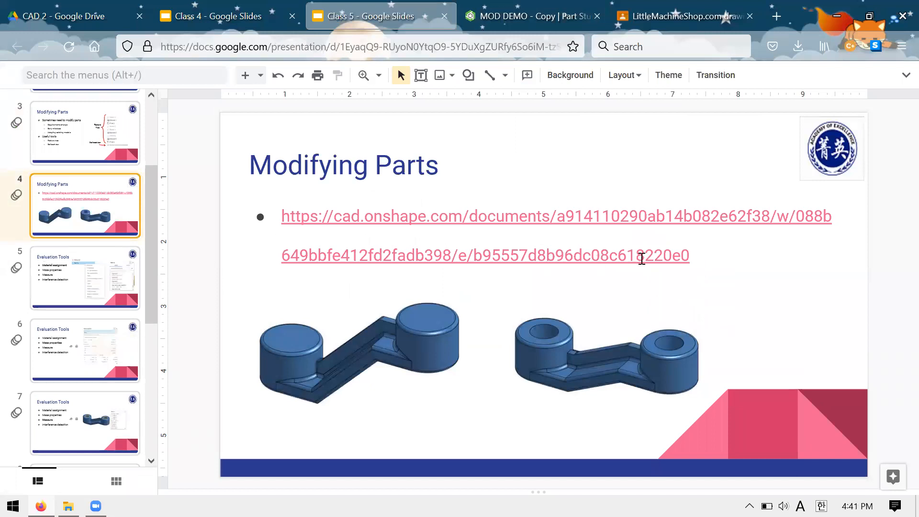
{"action": "left_click", "coordinate": [642, 259]}
{"action": "left_click_drag", "start_coordinate": [688, 250], "coordinate": [276, 185]}
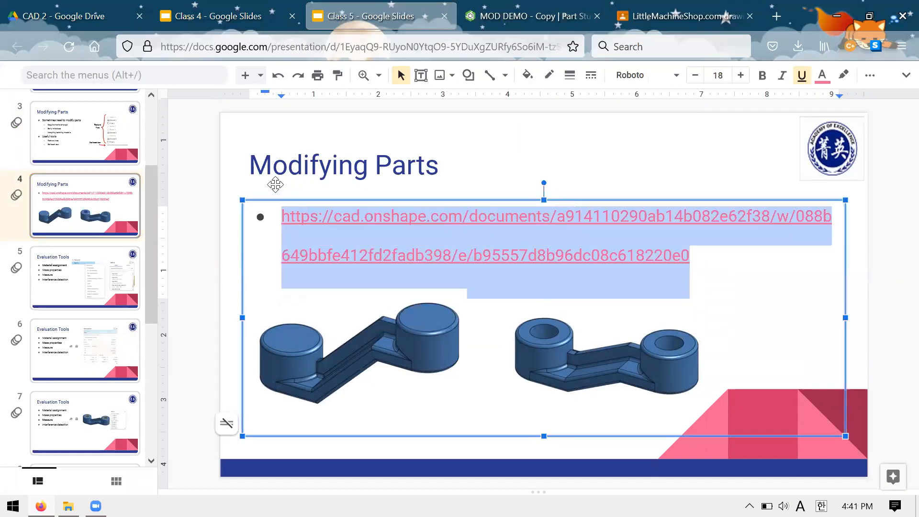
{"action": "left_click", "coordinate": [220, 234]}
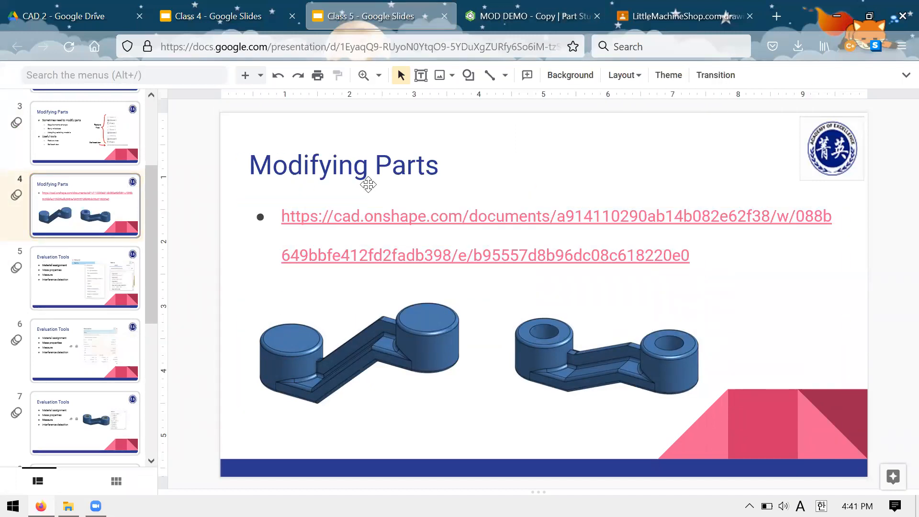
{"action": "left_click", "coordinate": [398, 311]}
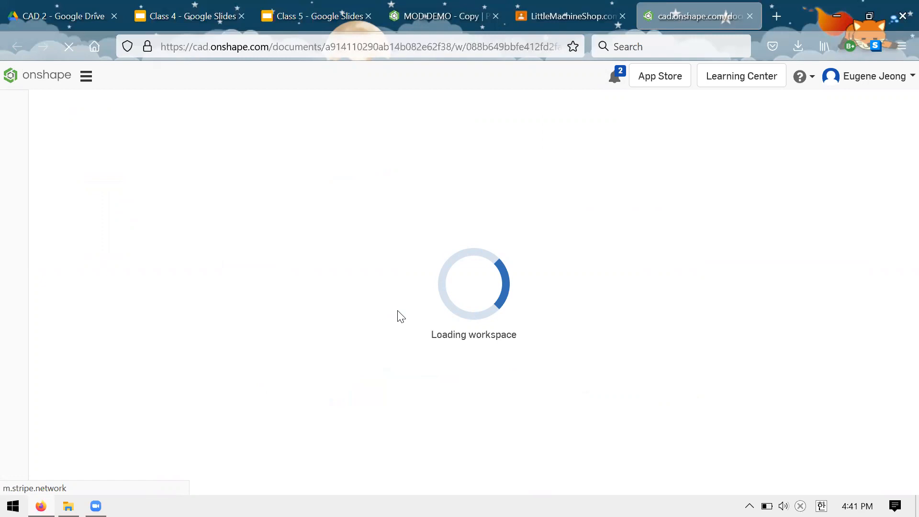
Step: Go to the My Onshape document list and examine the actions available for the MOD DEMO - Copy document
{"action": "left_click", "coordinate": [55, 76]}
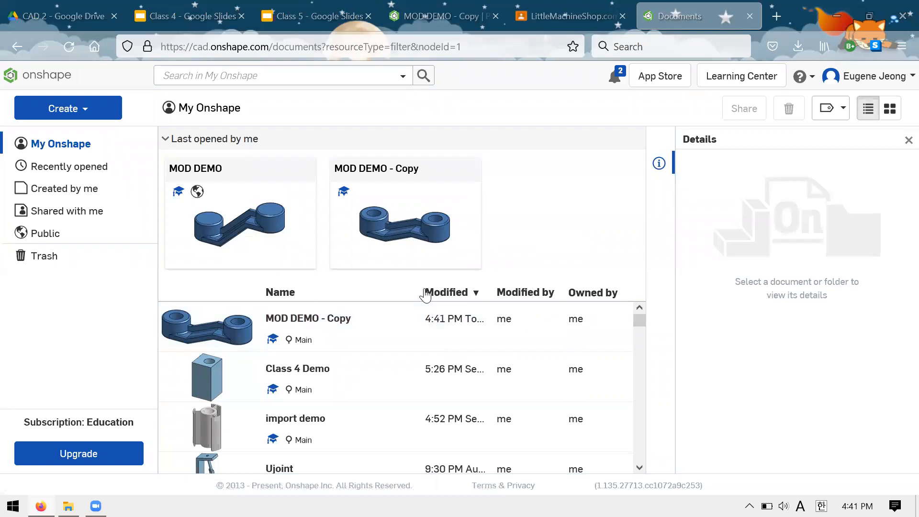
{"action": "scroll", "coordinate": [495, 350], "scroll_direction": "down", "scroll_amount": 10}
{"action": "scroll", "coordinate": [495, 342], "scroll_direction": "up", "scroll_amount": 10}
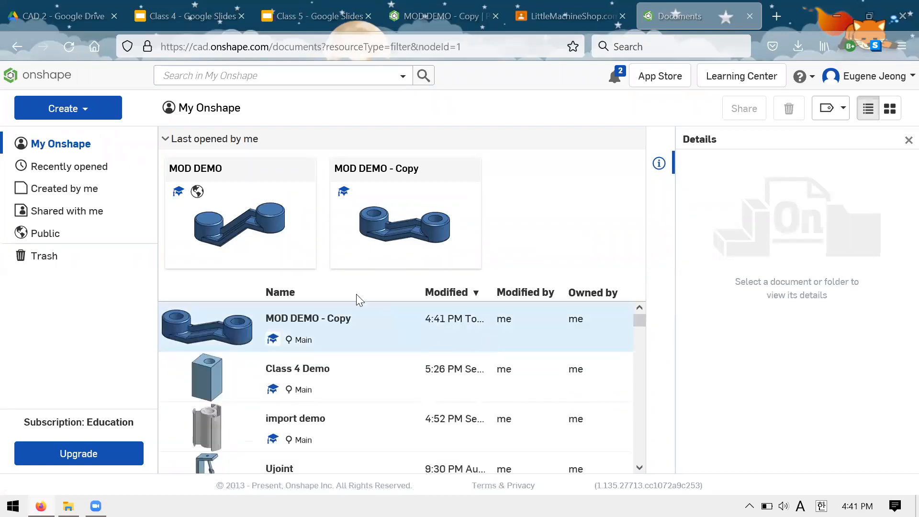
{"action": "right_click", "coordinate": [314, 321]}
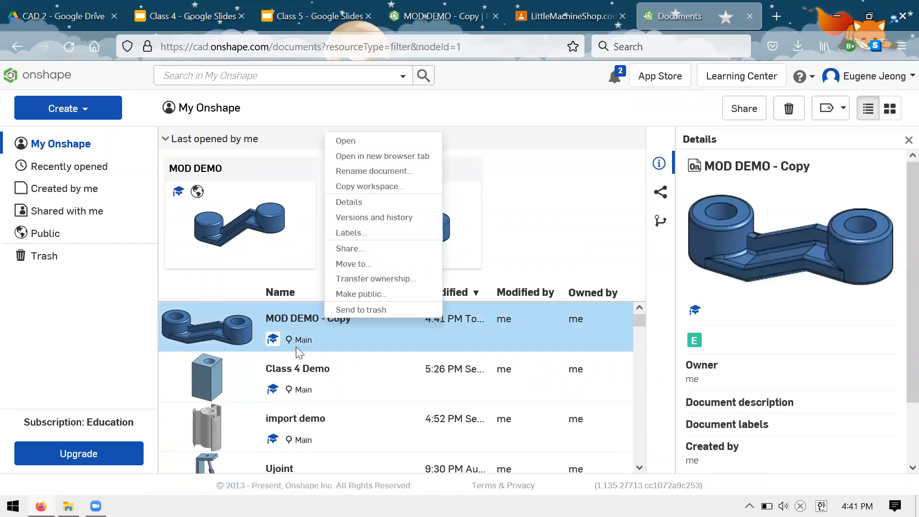
{"action": "left_click", "coordinate": [341, 340]}
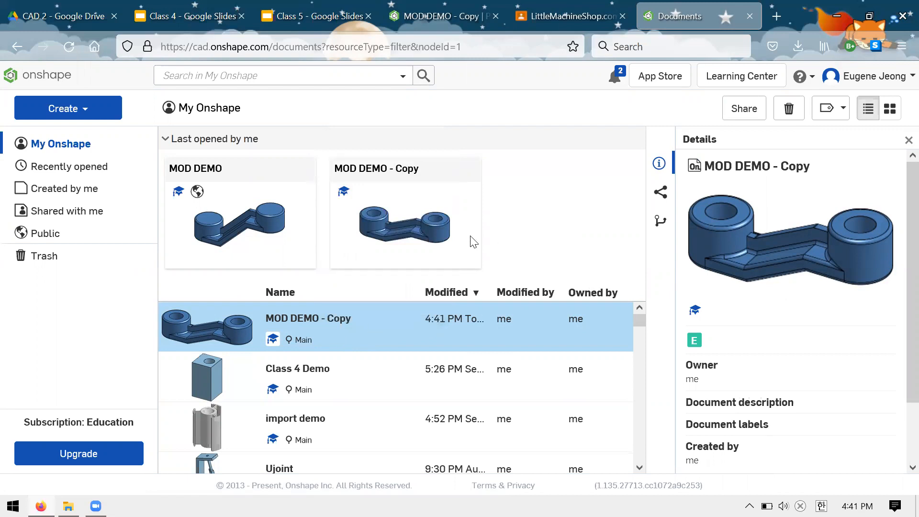
{"action": "left_click", "coordinate": [414, 15]}
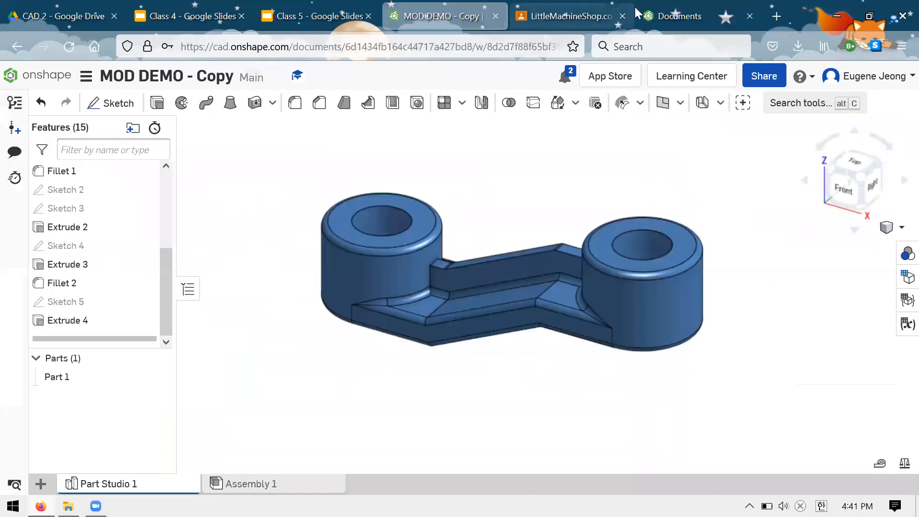
{"action": "left_click", "coordinate": [675, 16]}
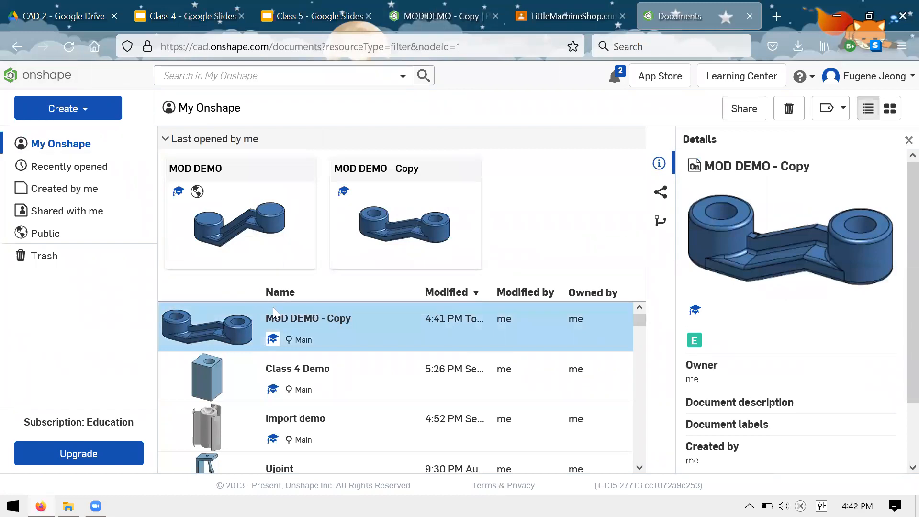
Step: Copy the workspace of the MOD DEMO - Copy document as MOD DEMO - Copy - Copy
{"action": "right_click", "coordinate": [271, 329]}
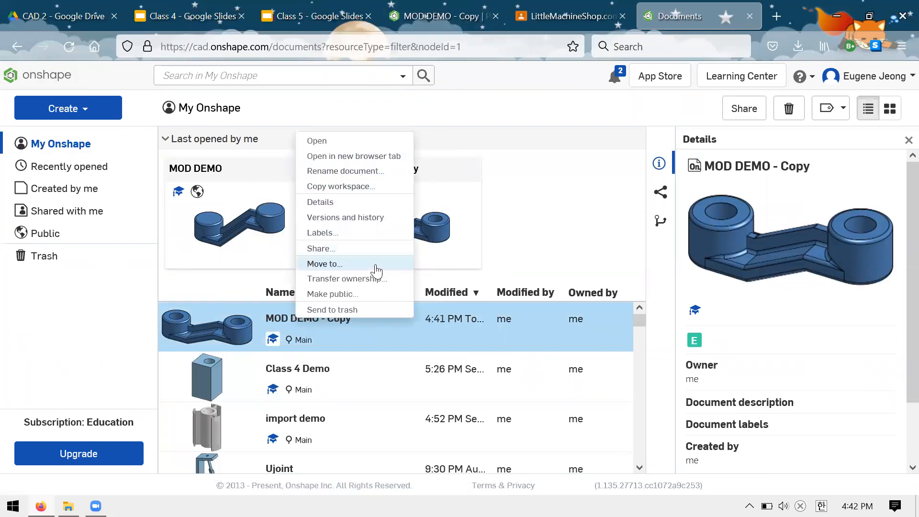
{"action": "left_click", "coordinate": [350, 188]}
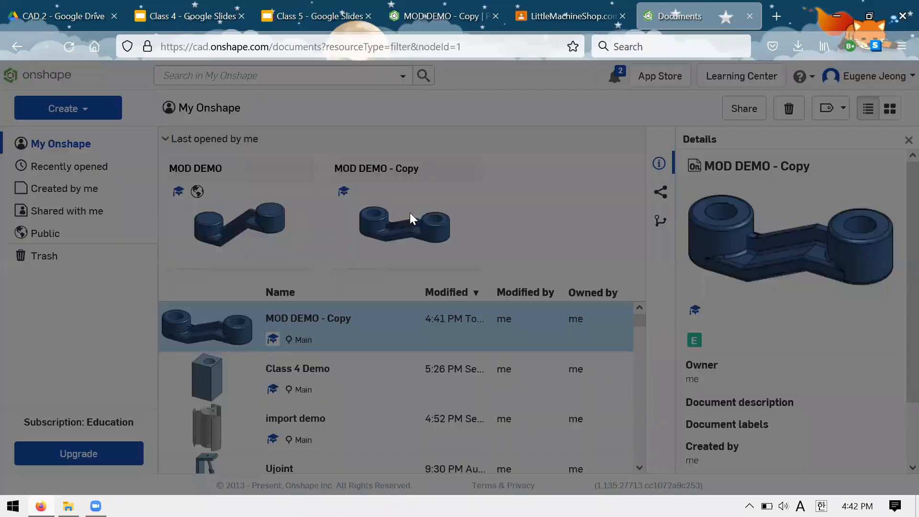
{"action": "key", "text": "Return"}
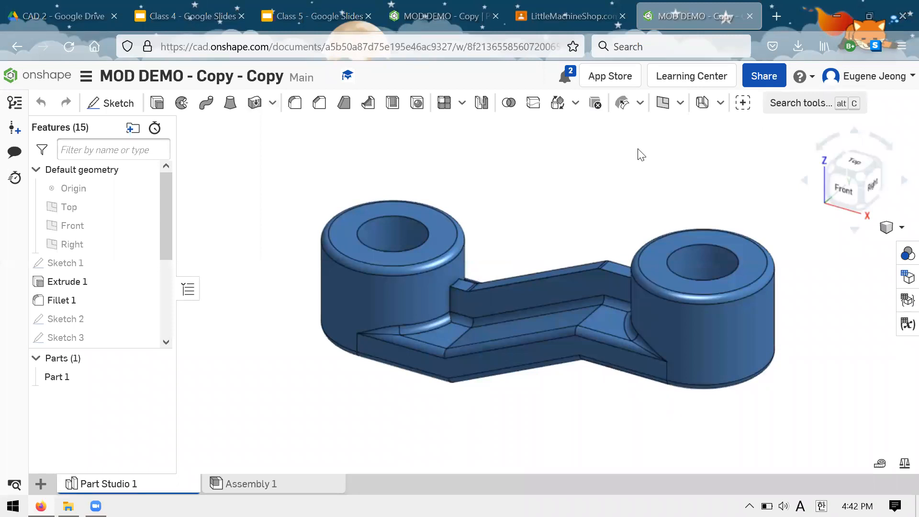
{"action": "scroll", "coordinate": [431, 241], "scroll_direction": "up", "scroll_amount": 2}
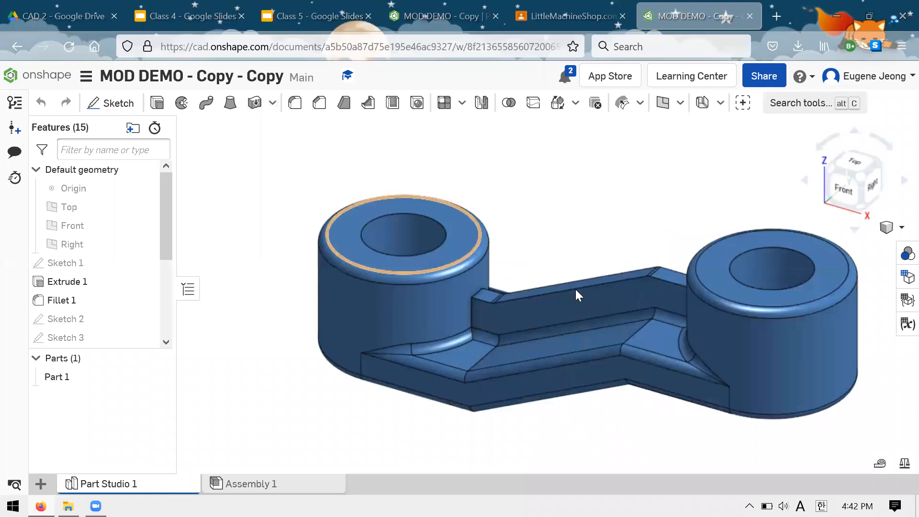
{"action": "scroll", "coordinate": [576, 296], "scroll_direction": "down", "scroll_amount": 2}
{"action": "scroll", "coordinate": [390, 268], "scroll_direction": "down", "scroll_amount": 2}
{"action": "scroll", "coordinate": [554, 228], "scroll_direction": "up", "scroll_amount": 4}
{"action": "scroll", "coordinate": [488, 369], "scroll_direction": "down", "scroll_amount": 3}
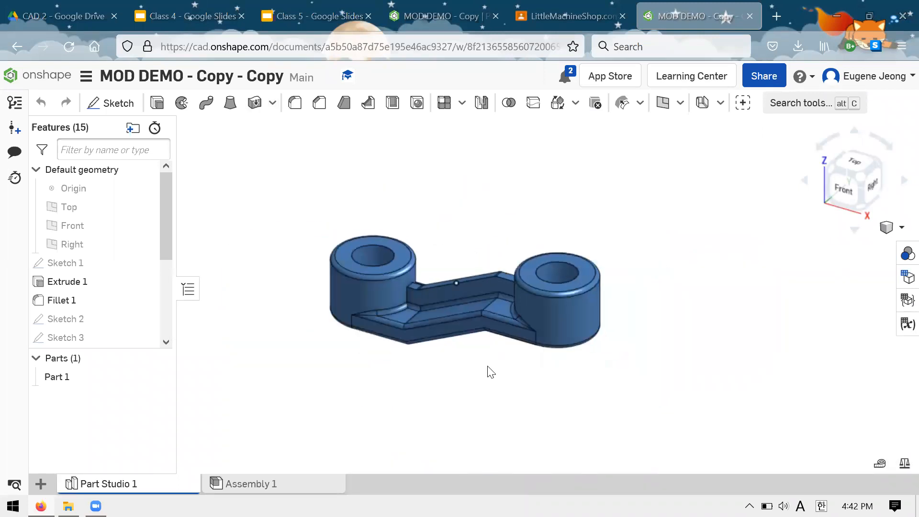
{"action": "scroll", "coordinate": [455, 364], "scroll_direction": "up", "scroll_amount": 5}
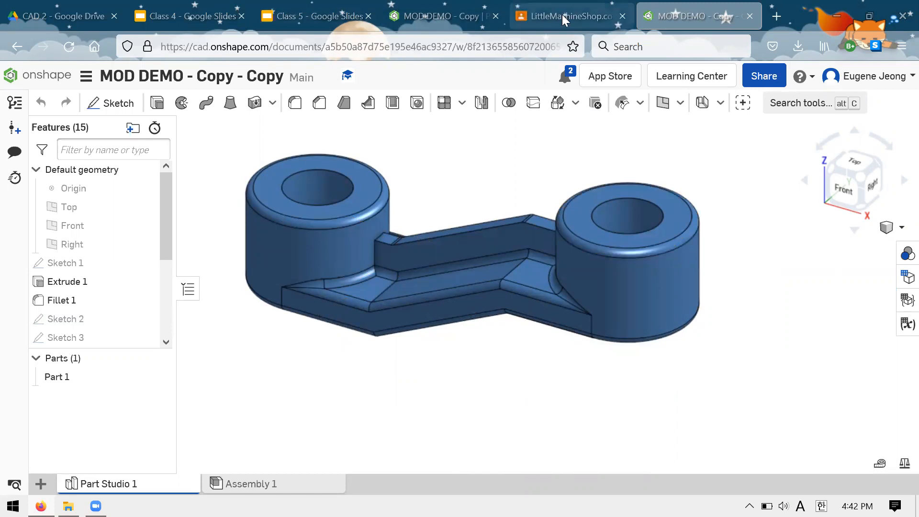
Step: Close the LittleMachineShop page and the MOD DEMO - Copy document, leaving MOD DEMO - Copy - Copy open
{"action": "left_click", "coordinate": [623, 15]}
{"action": "left_click", "coordinate": [452, 11]}
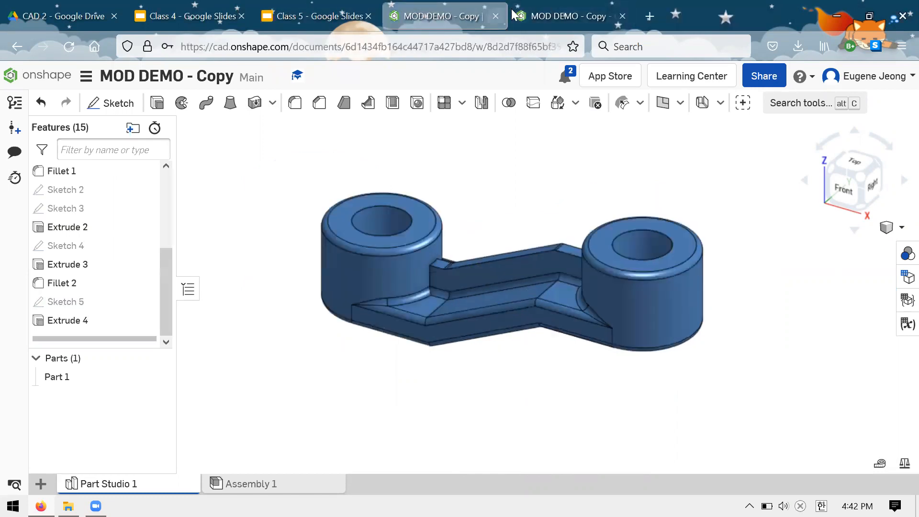
{"action": "left_click", "coordinate": [496, 16]}
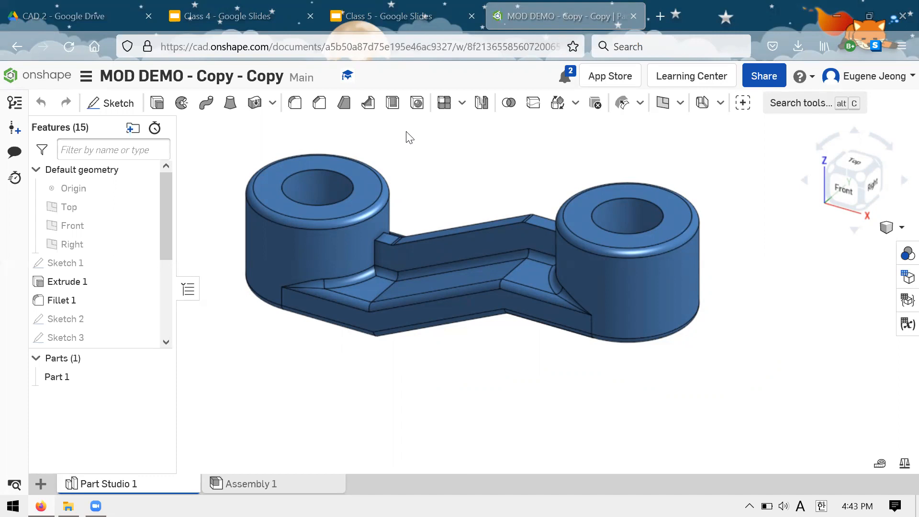
Step: Compare the part pictures on the second Modifying Parts slide with the MOD DEMO - Copy - Copy part in Onshape
{"action": "left_click", "coordinate": [364, 7]}
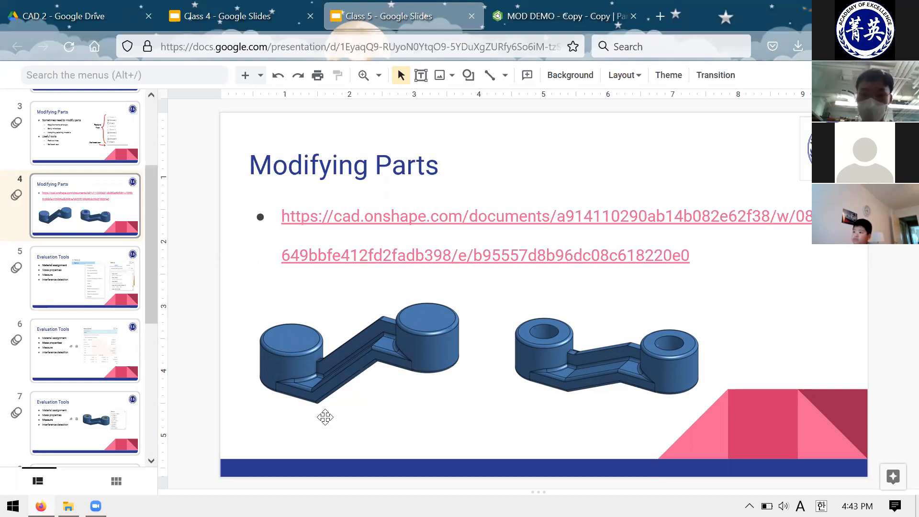
{"action": "left_click", "coordinate": [551, 16]}
{"action": "left_click", "coordinate": [369, 10]}
{"action": "left_click", "coordinate": [516, 6]}
{"action": "scroll", "coordinate": [356, 275], "scroll_direction": "up", "scroll_amount": 3}
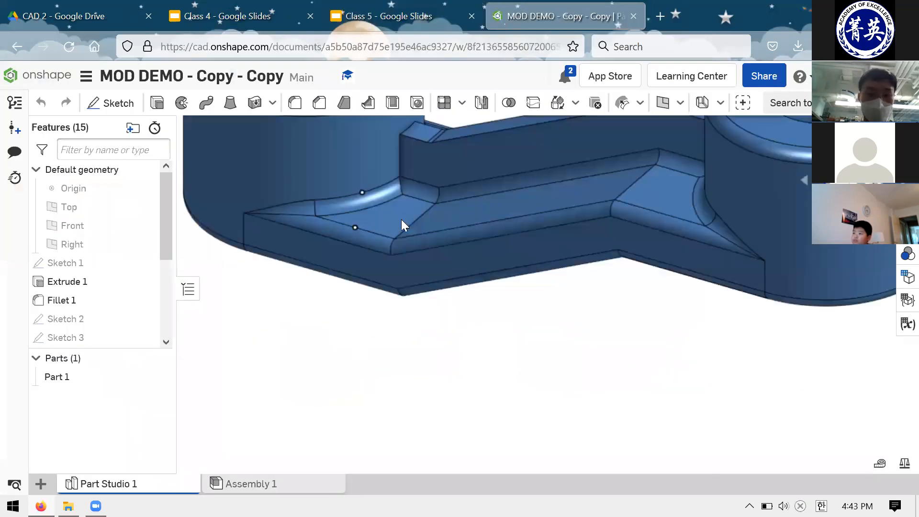
{"action": "scroll", "coordinate": [402, 220], "scroll_direction": "down", "scroll_amount": 5}
{"action": "scroll", "coordinate": [376, 377], "scroll_direction": "up", "scroll_amount": 3}
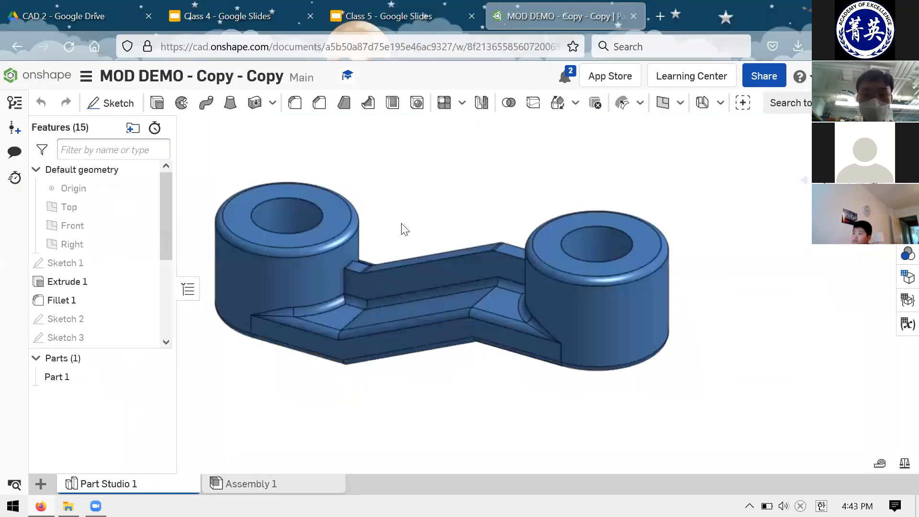
{"action": "scroll", "coordinate": [405, 231], "scroll_direction": "up", "scroll_amount": 2}
{"action": "right_click_drag", "start_coordinate": [389, 164], "coordinate": [417, 300]}
{"action": "scroll", "coordinate": [415, 293], "scroll_direction": "down", "scroll_amount": 5}
{"action": "scroll", "coordinate": [363, 238], "scroll_direction": "up", "scroll_amount": 3}
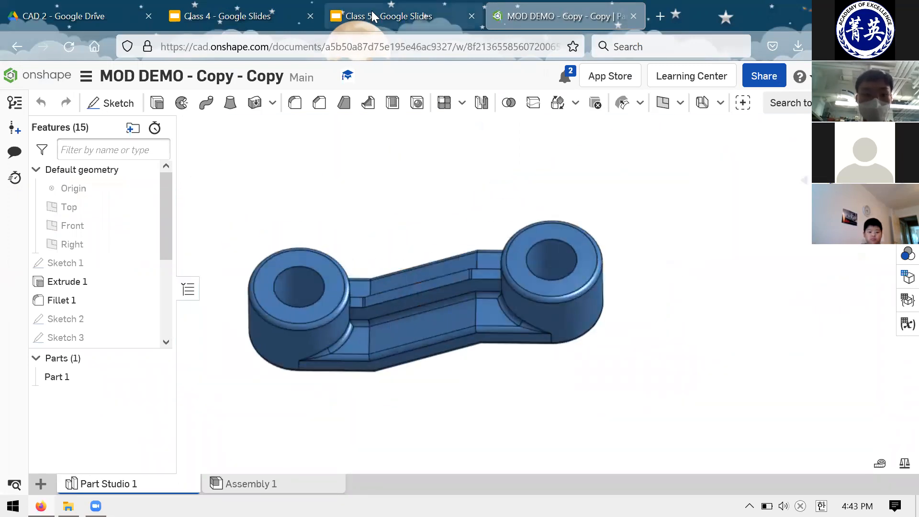
Step: Open the original MOD DEMO document from the Modifying Parts slide's link and close the MOD DEMO - Copy - Copy document
{"action": "left_click", "coordinate": [379, 19]}
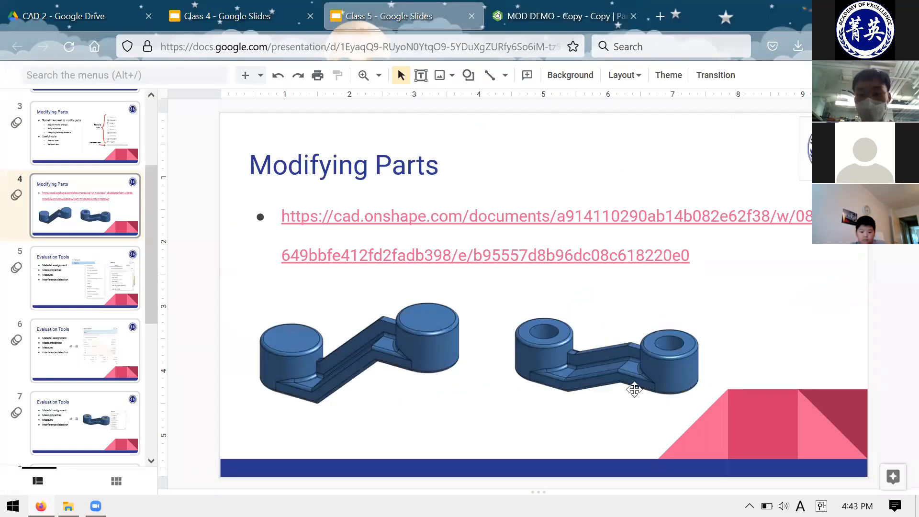
{"action": "left_click", "coordinate": [610, 358]}
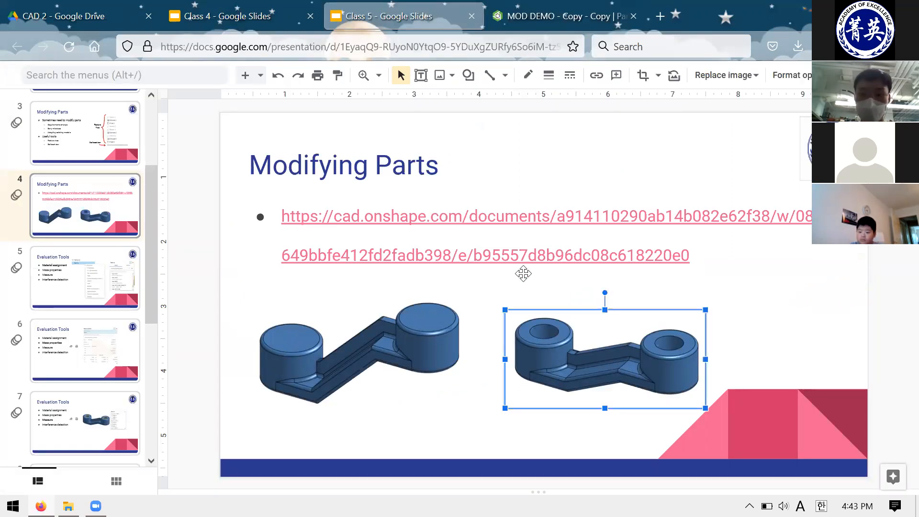
{"action": "left_click", "coordinate": [523, 273]}
{"action": "left_click", "coordinate": [443, 305]}
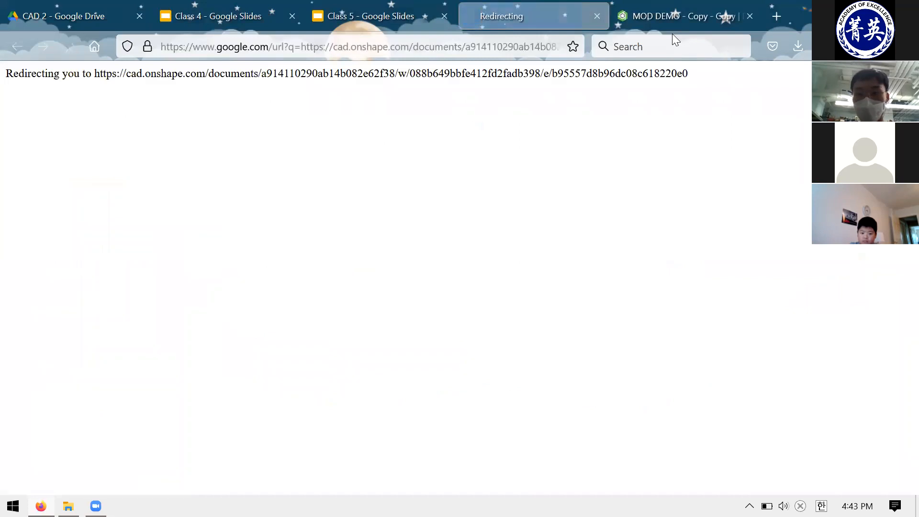
{"action": "left_click", "coordinate": [397, 6]}
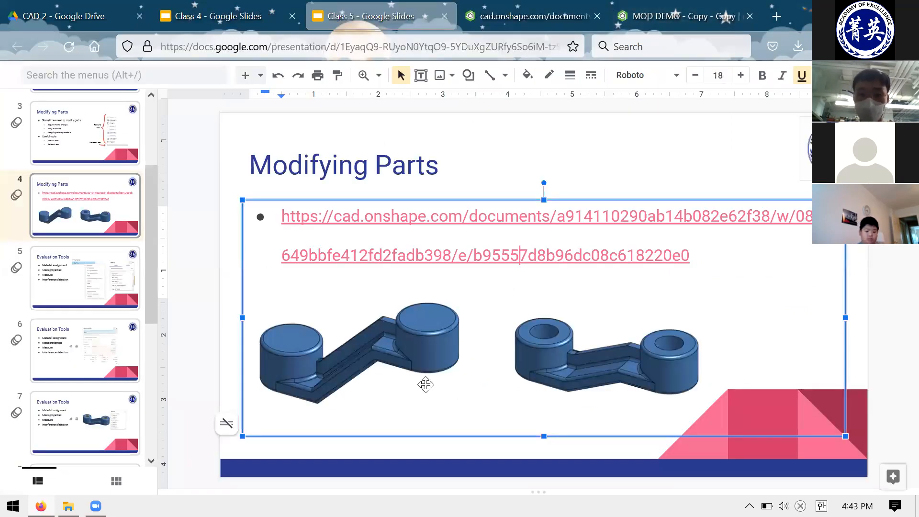
{"action": "left_click", "coordinate": [483, 8]}
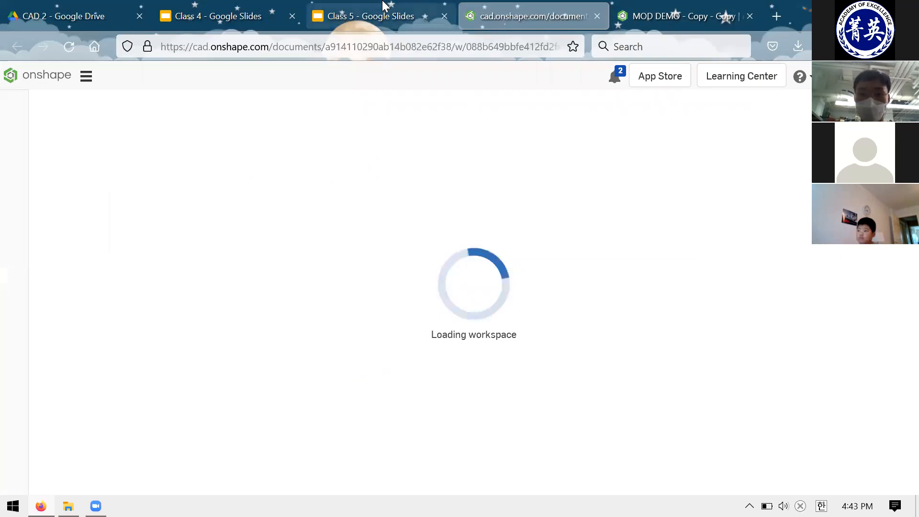
{"action": "left_click", "coordinate": [441, 6]}
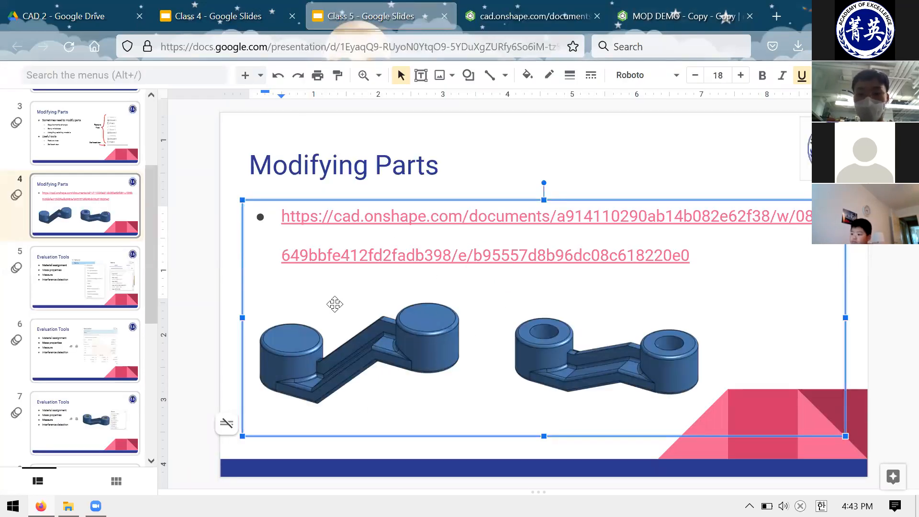
{"action": "left_click", "coordinate": [498, 9]}
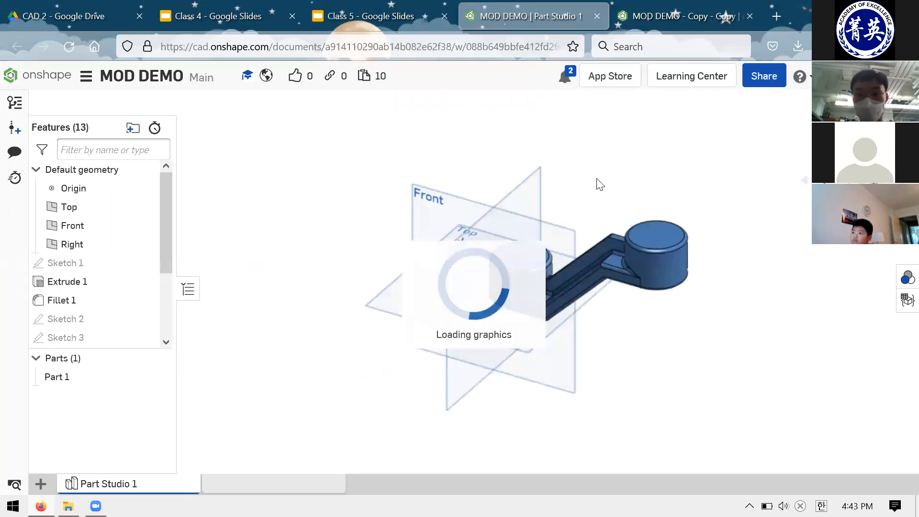
{"action": "left_click", "coordinate": [750, 16]}
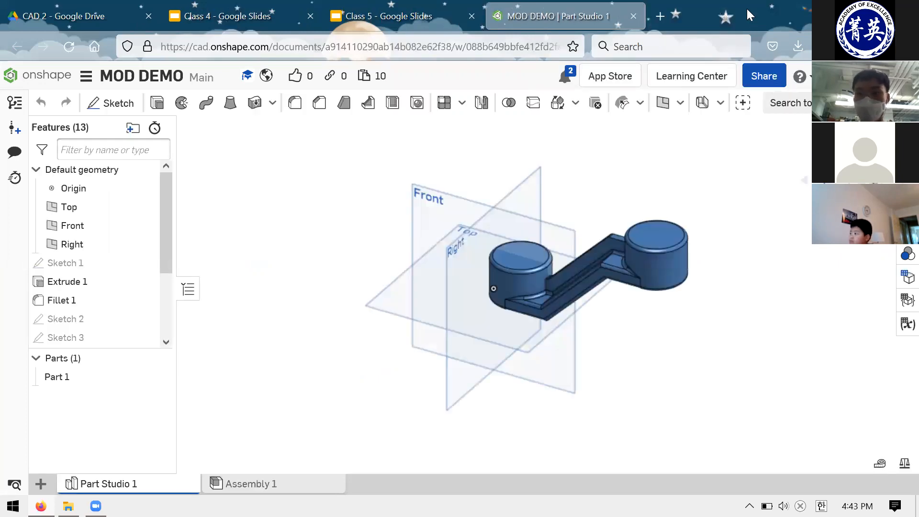
Step: Check the pictured parts on the Modifying Parts slide and examine the MOD DEMO part in Onshape from several angles
{"action": "left_click", "coordinate": [407, 16]}
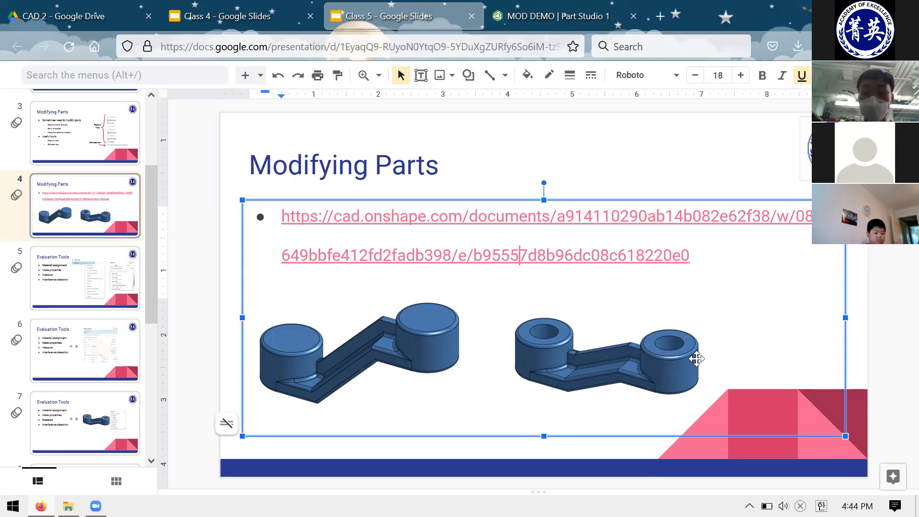
{"action": "left_click", "coordinate": [507, 6]}
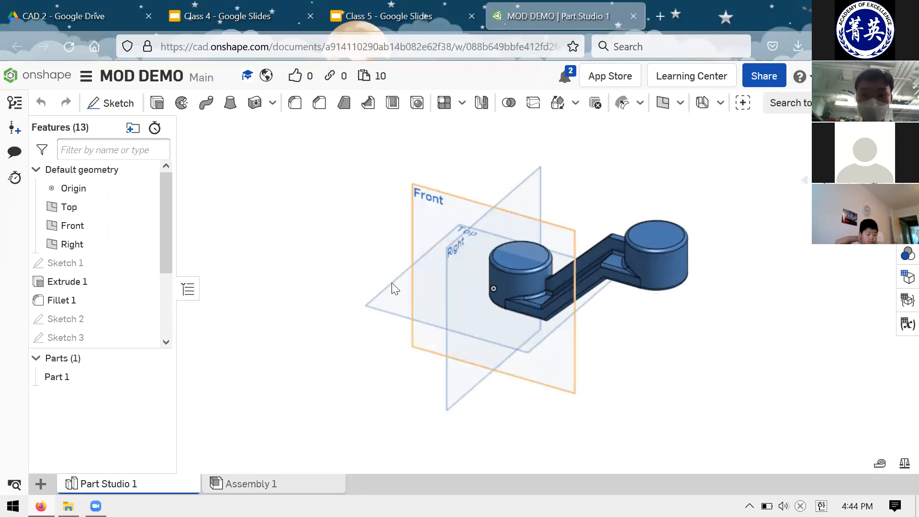
{"action": "scroll", "coordinate": [375, 302], "scroll_direction": "down", "scroll_amount": 3}
{"action": "scroll", "coordinate": [407, 293], "scroll_direction": "up", "scroll_amount": 3}
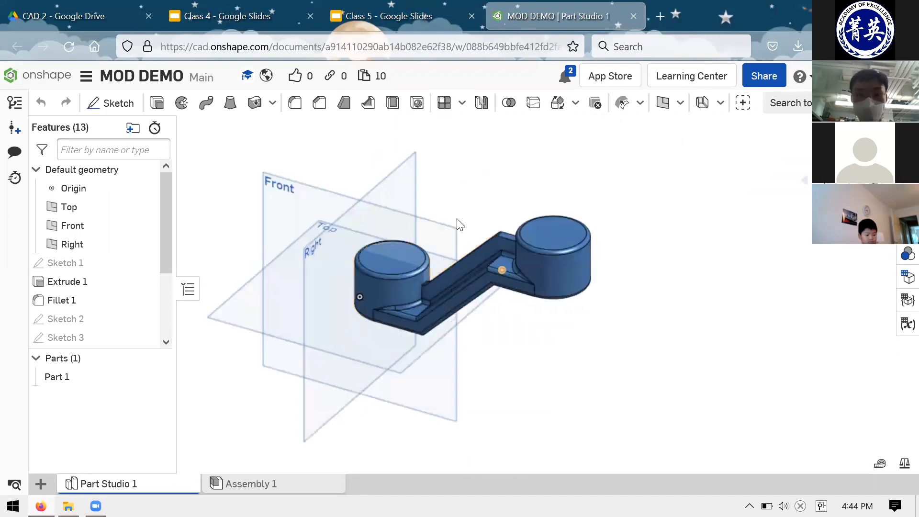
{"action": "scroll", "coordinate": [460, 224], "scroll_direction": "up", "scroll_amount": 2}
{"action": "right_click_drag", "start_coordinate": [491, 241], "coordinate": [253, 136]}
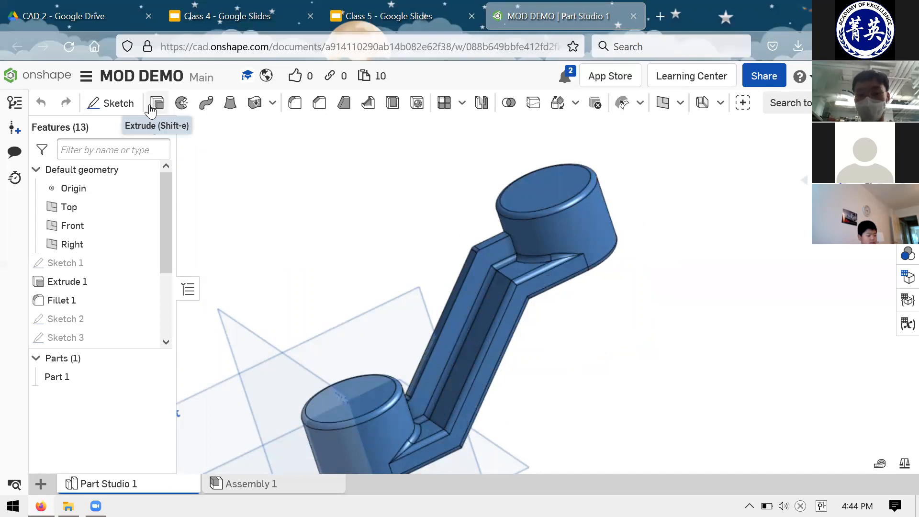
{"action": "scroll", "coordinate": [402, 269], "scroll_direction": "up", "scroll_amount": 3}
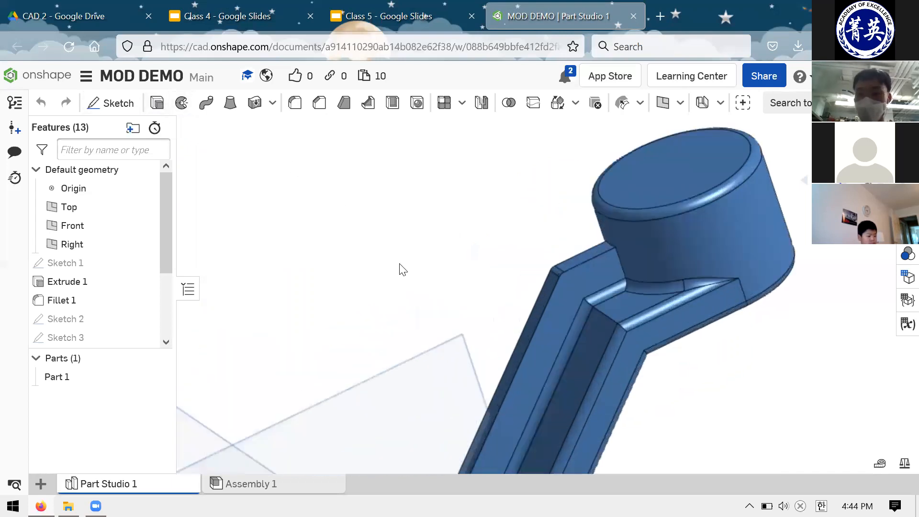
{"action": "scroll", "coordinate": [403, 269], "scroll_direction": "down", "scroll_amount": 5}
{"action": "right_click_drag", "start_coordinate": [515, 343], "coordinate": [382, 198]}
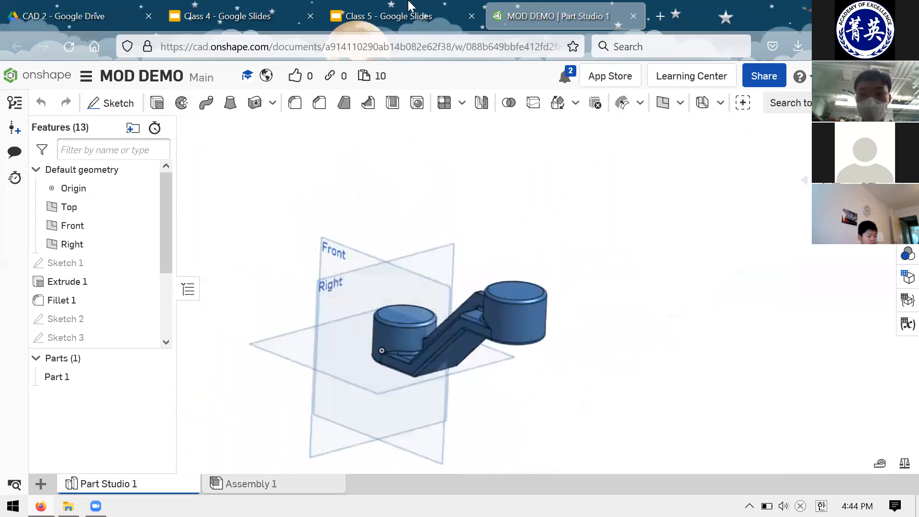
Step: Compare the target part with holes on the Modifying Parts slide with the front view of the MOD DEMO part
{"action": "left_click", "coordinate": [408, 10]}
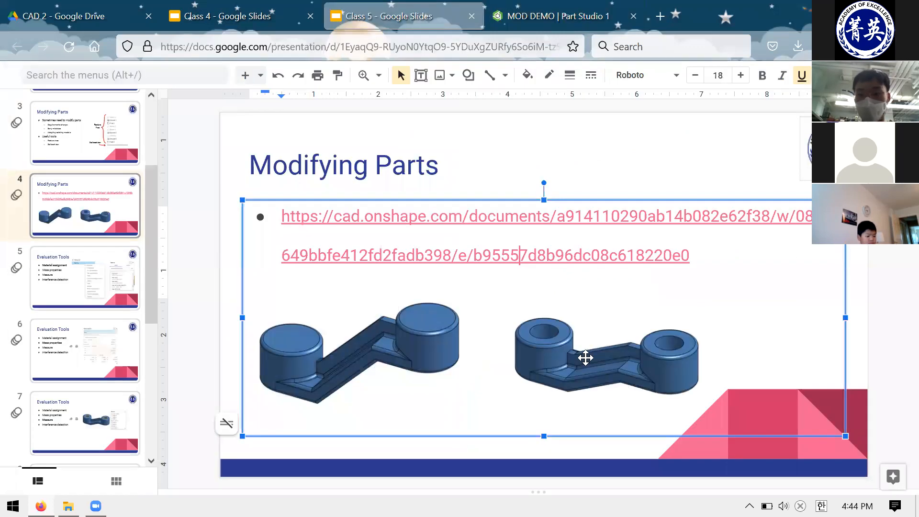
{"action": "left_click", "coordinate": [562, 351]}
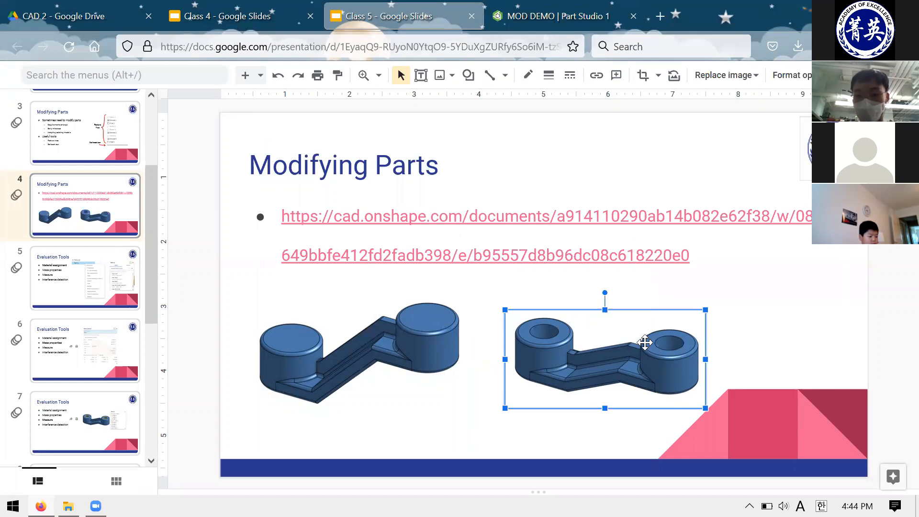
{"action": "left_click", "coordinate": [206, 364]}
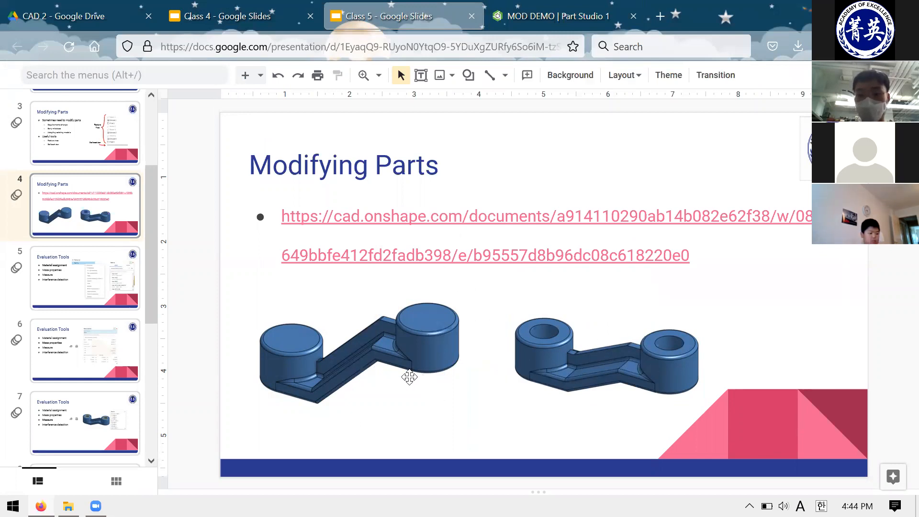
{"action": "key", "text": "ctrl+Tab"}
{"action": "right_click_drag", "start_coordinate": [598, 271], "coordinate": [615, 263]}
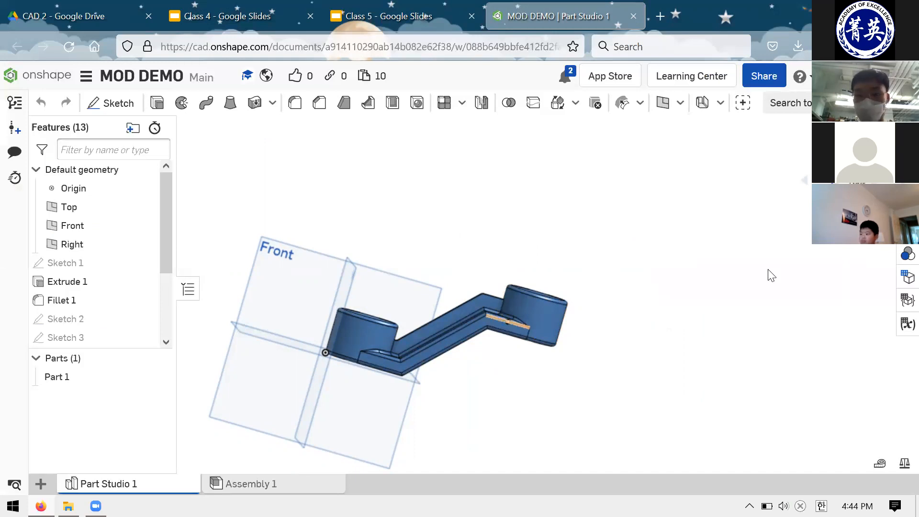
{"action": "left_click", "coordinate": [855, 180]}
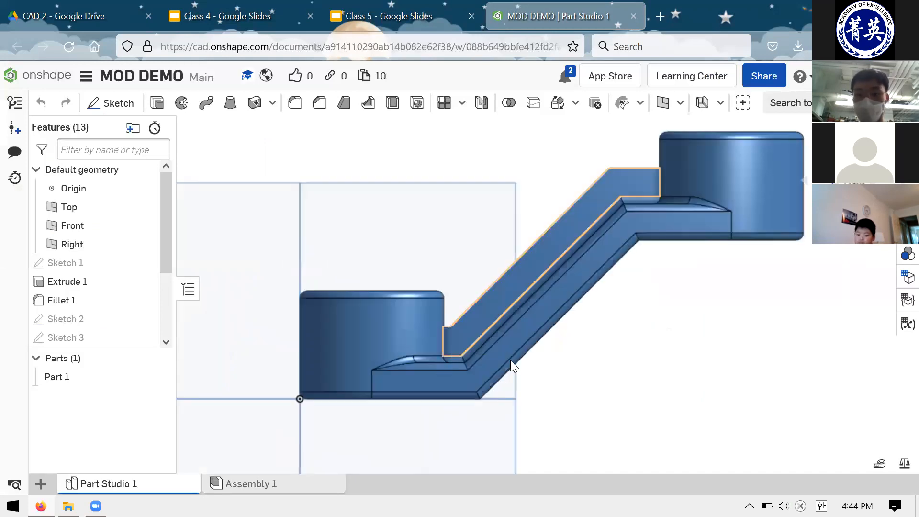
{"action": "left_click", "coordinate": [397, 18]}
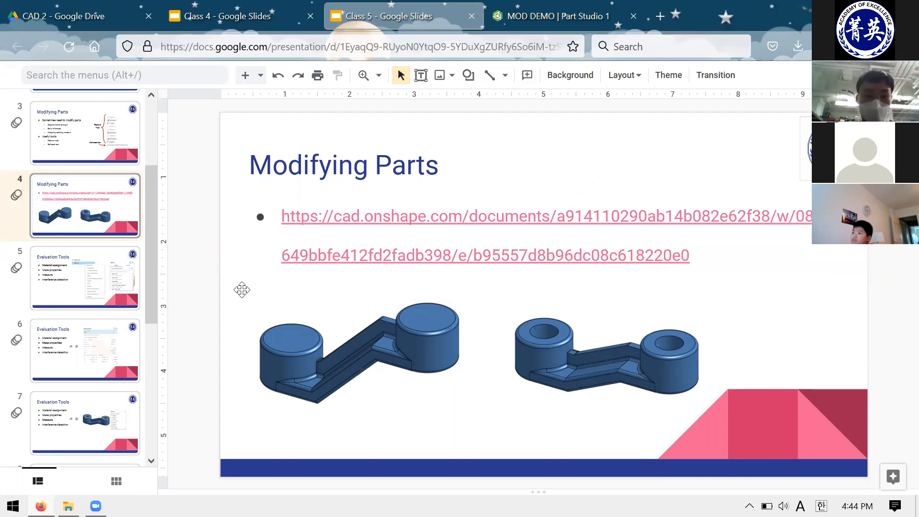
{"action": "scroll", "coordinate": [109, 263], "scroll_direction": "up", "scroll_amount": 3}
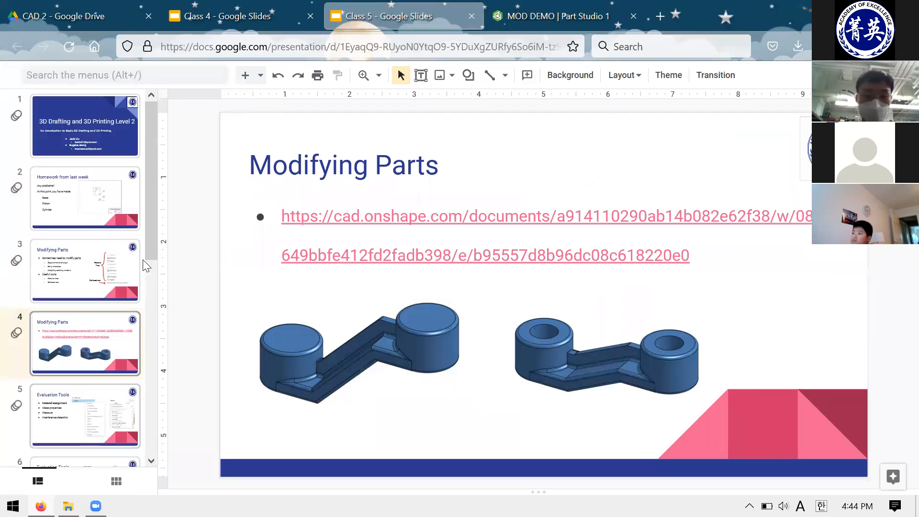
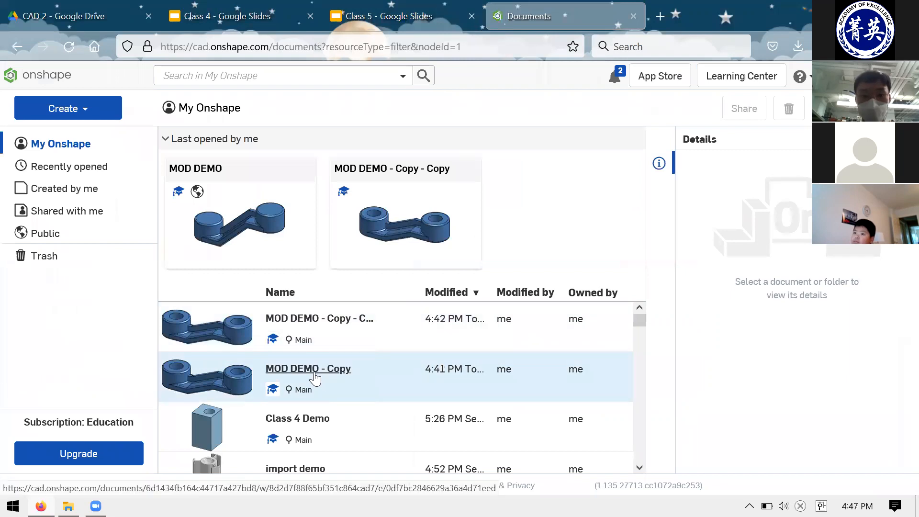
Step: Open the MOD DEMO document from the link on the Modifying Parts slide of Class 5
{"action": "right_click", "coordinate": [345, 370]}
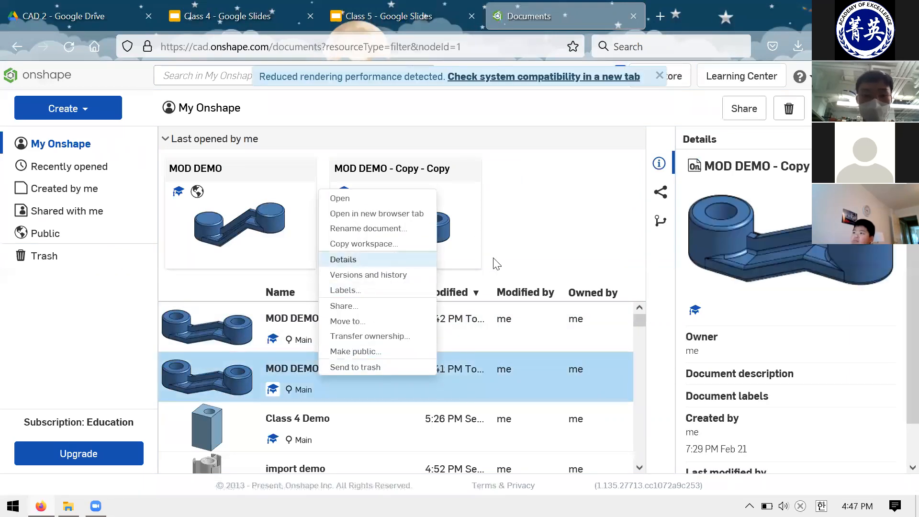
{"action": "left_click", "coordinate": [662, 321]}
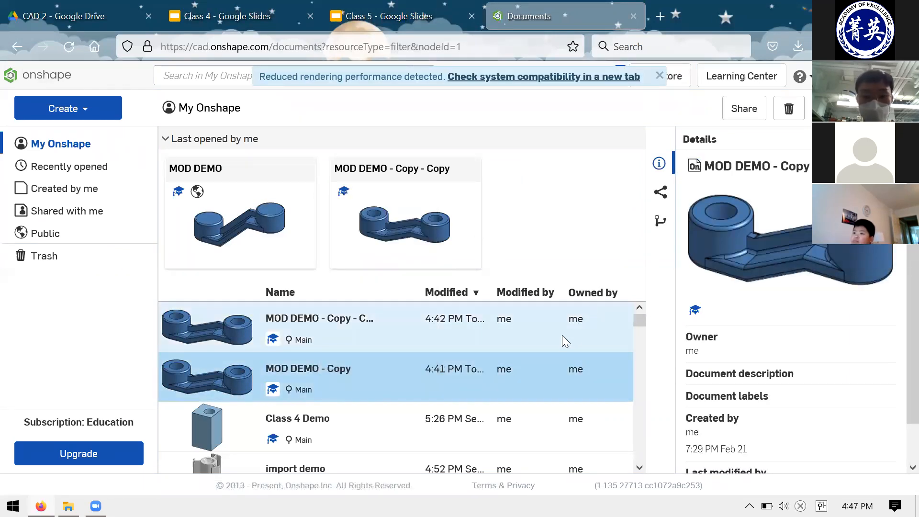
{"action": "left_click", "coordinate": [383, 16]}
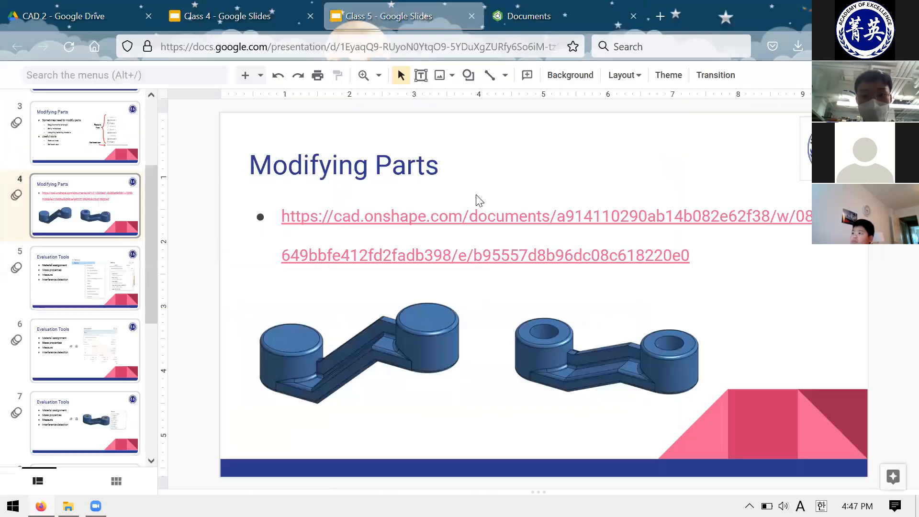
{"action": "left_click", "coordinate": [463, 214]}
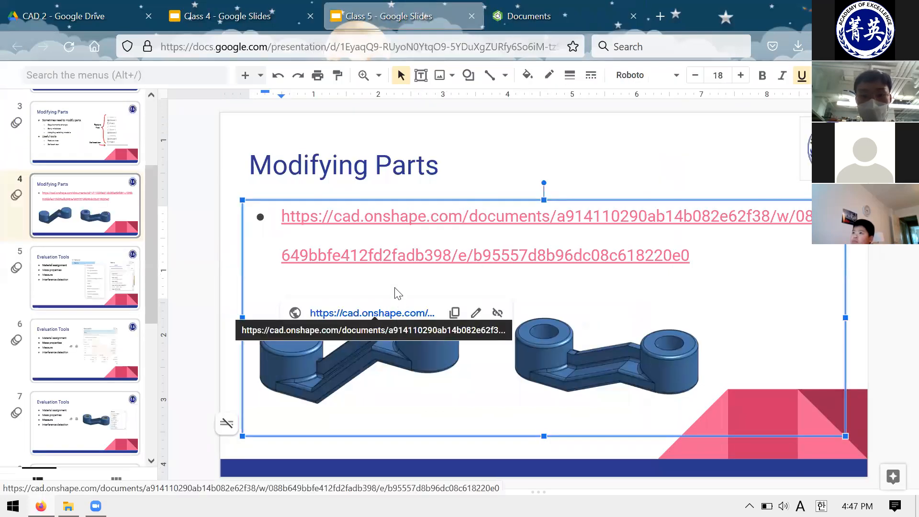
{"action": "left_click", "coordinate": [396, 312]}
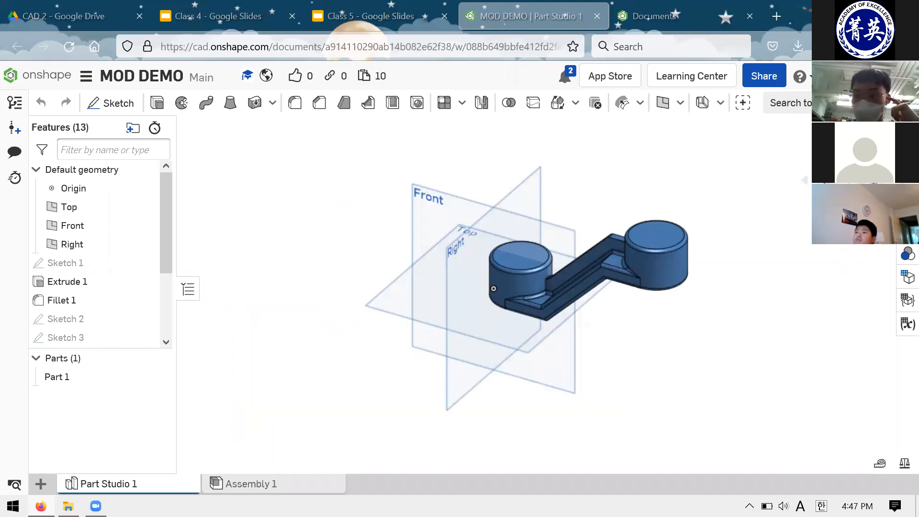
Step: Leave the MOD DEMO document and return to the My Onshape documents list
{"action": "left_click", "coordinate": [807, 79]}
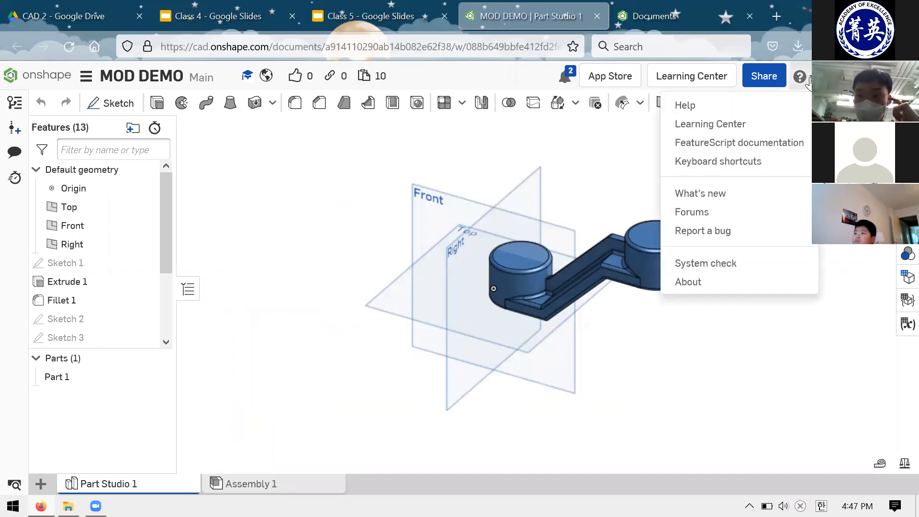
{"action": "left_click", "coordinate": [577, 162]}
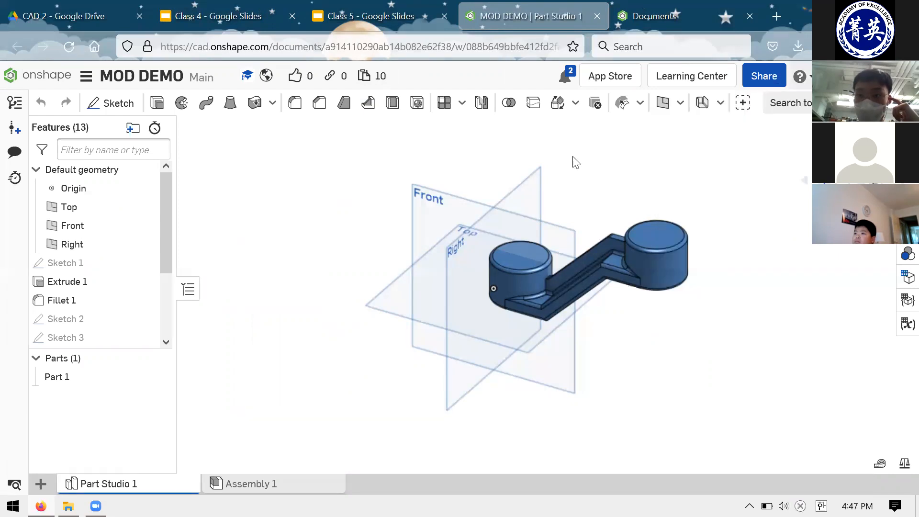
{"action": "left_click", "coordinate": [55, 82]}
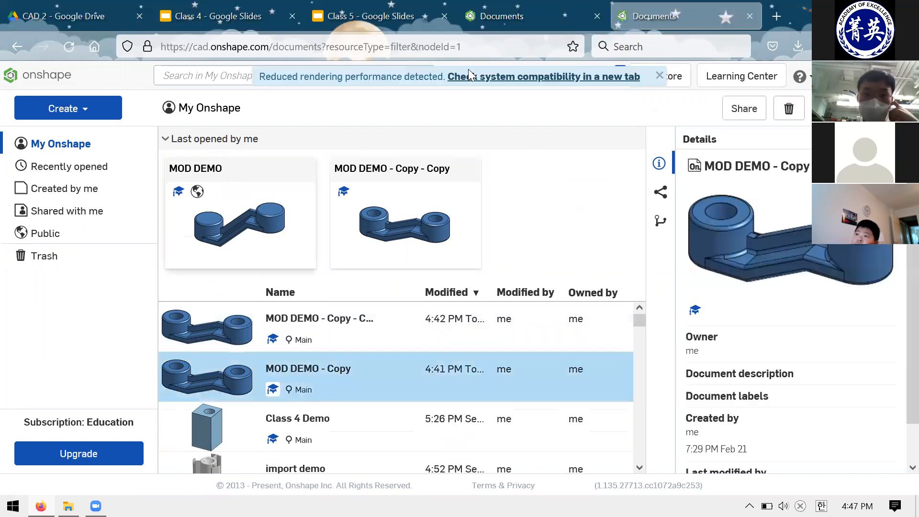
{"action": "left_click", "coordinate": [479, 20]}
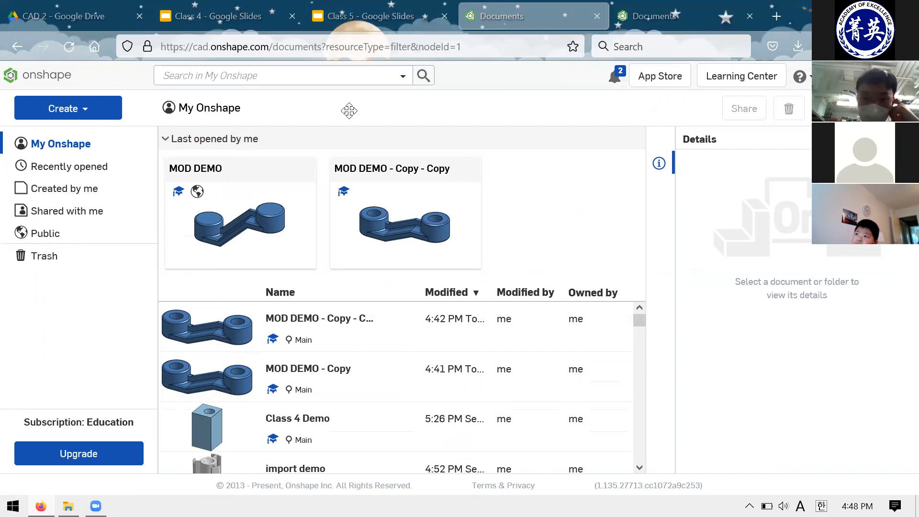
Step: Look through the actions available for the MOD DEMO - Copy document, including Copy workspace
{"action": "right_click", "coordinate": [325, 383]}
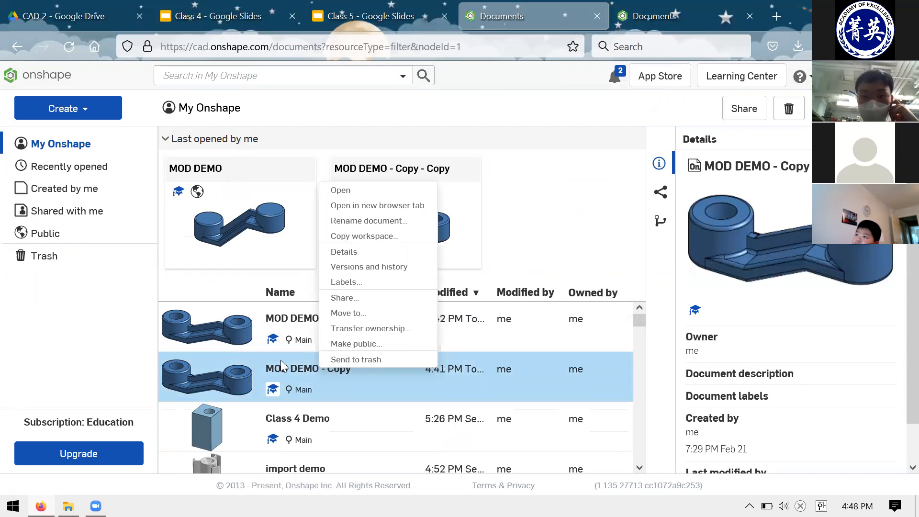
{"action": "left_click", "coordinate": [364, 386]}
{"action": "scroll", "coordinate": [379, 377], "scroll_direction": "down", "scroll_amount": 1}
{"action": "scroll", "coordinate": [378, 376], "scroll_direction": "up", "scroll_amount": 1}
{"action": "right_click", "coordinate": [328, 375]}
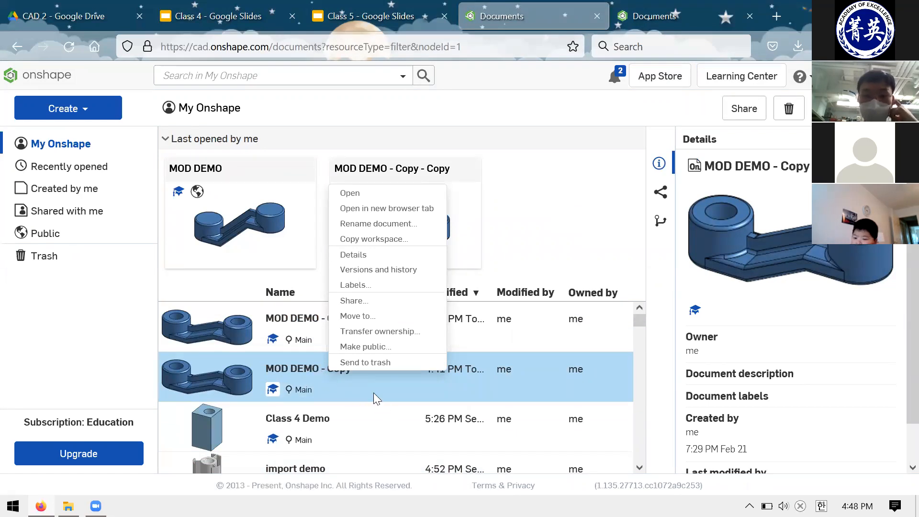
{"action": "left_click", "coordinate": [373, 393]}
{"action": "right_click", "coordinate": [320, 370]}
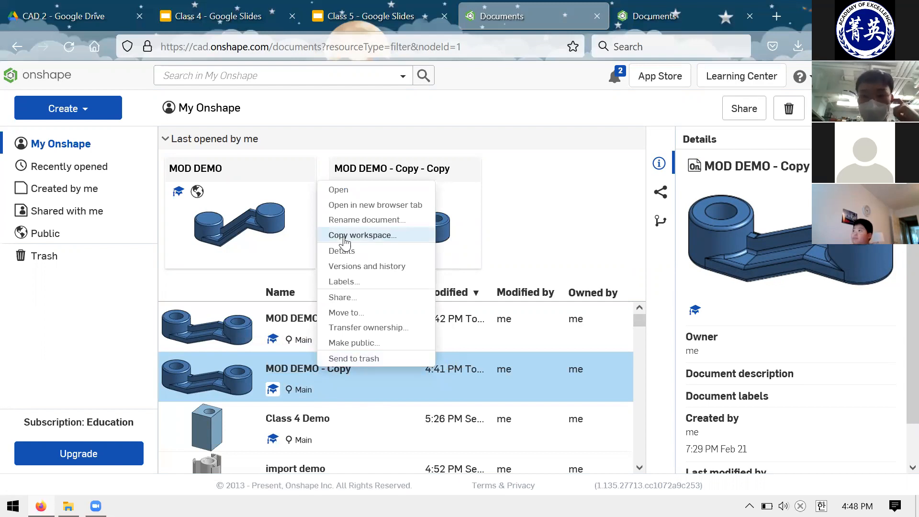
{"action": "left_click", "coordinate": [475, 339]}
Step: Open the MOD DEMO - Copy - Copy document and inspect its part from several angles, finishing in the front view
{"action": "left_click", "coordinate": [351, 327]}
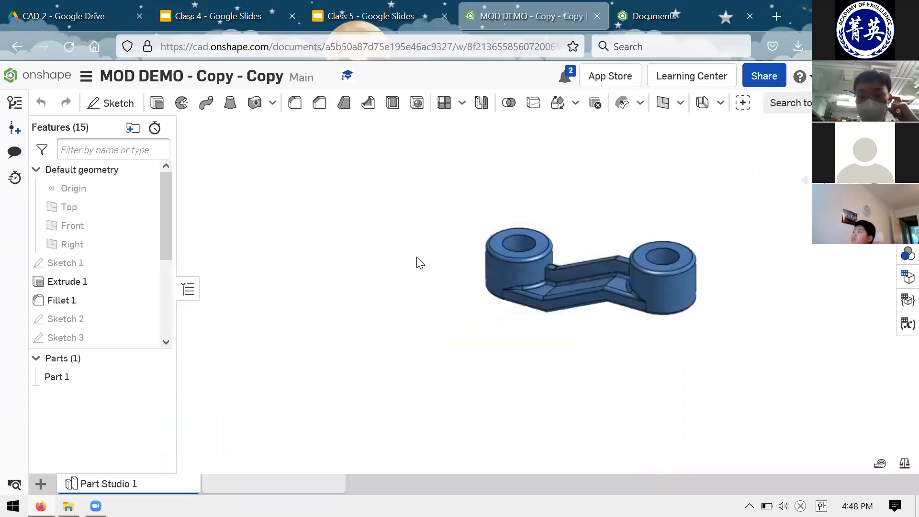
{"action": "scroll", "coordinate": [417, 257], "scroll_direction": "down", "scroll_amount": 4}
{"action": "scroll", "coordinate": [509, 276], "scroll_direction": "up", "scroll_amount": 5}
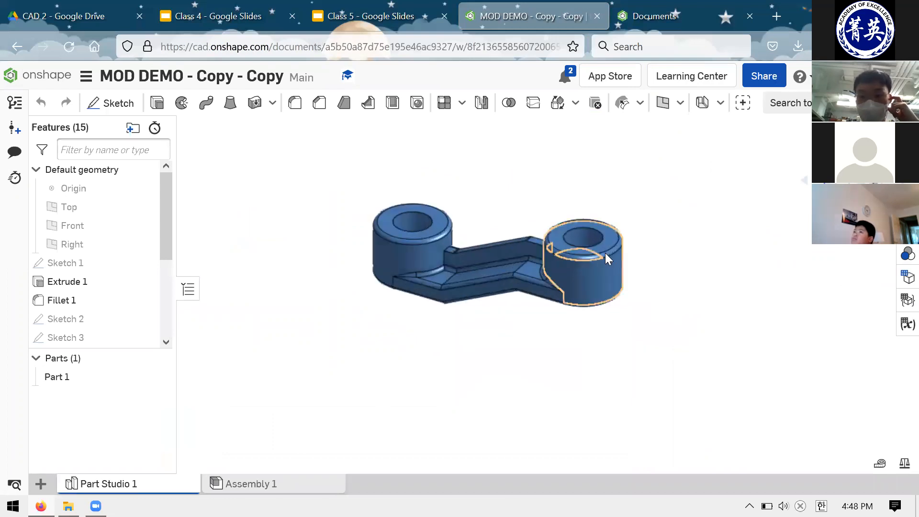
{"action": "right_click_drag", "start_coordinate": [559, 278], "coordinate": [425, 179]}
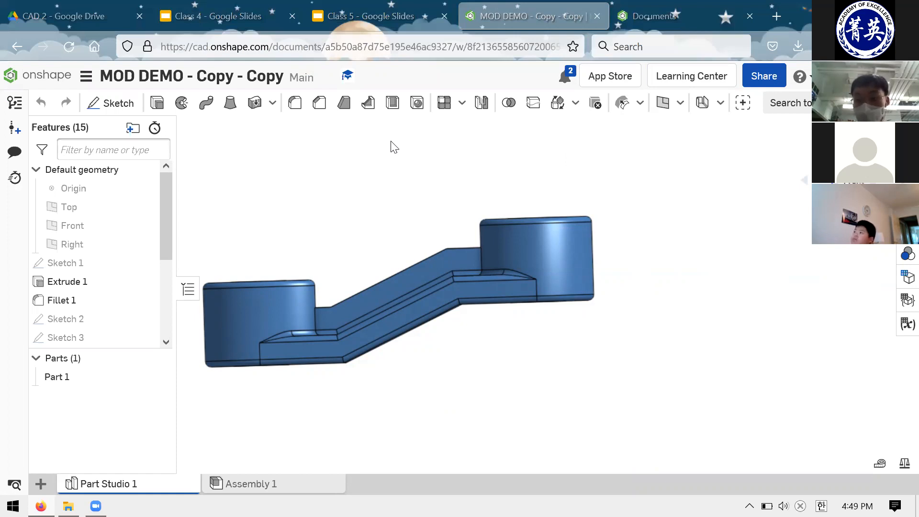
{"action": "right_click_drag", "start_coordinate": [395, 226], "coordinate": [387, 286]}
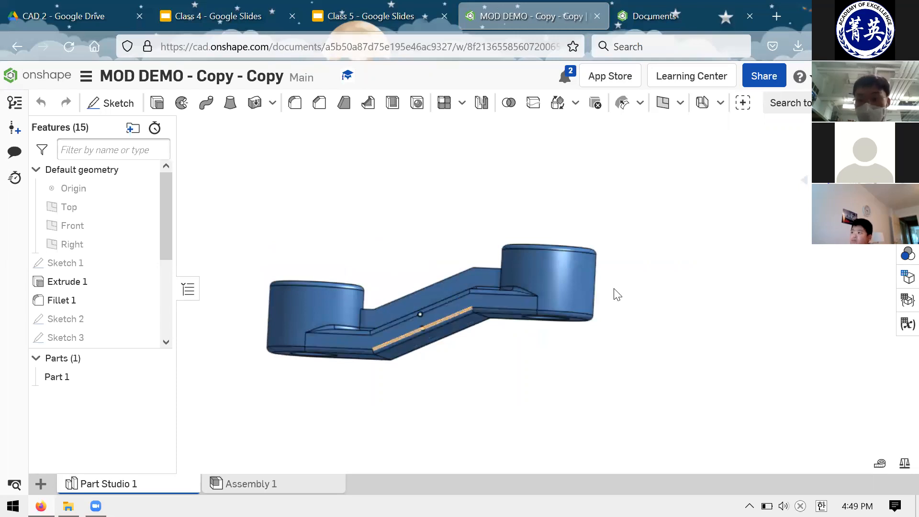
{"action": "key", "text": "shift+1"}
{"action": "scroll", "coordinate": [415, 263], "scroll_direction": "down", "scroll_amount": 3}
{"action": "scroll", "coordinate": [568, 256], "scroll_direction": "down", "scroll_amount": 3}
{"action": "scroll", "coordinate": [595, 224], "scroll_direction": "up", "scroll_amount": 4}
{"action": "scroll", "coordinate": [329, 251], "scroll_direction": "down", "scroll_amount": 1}
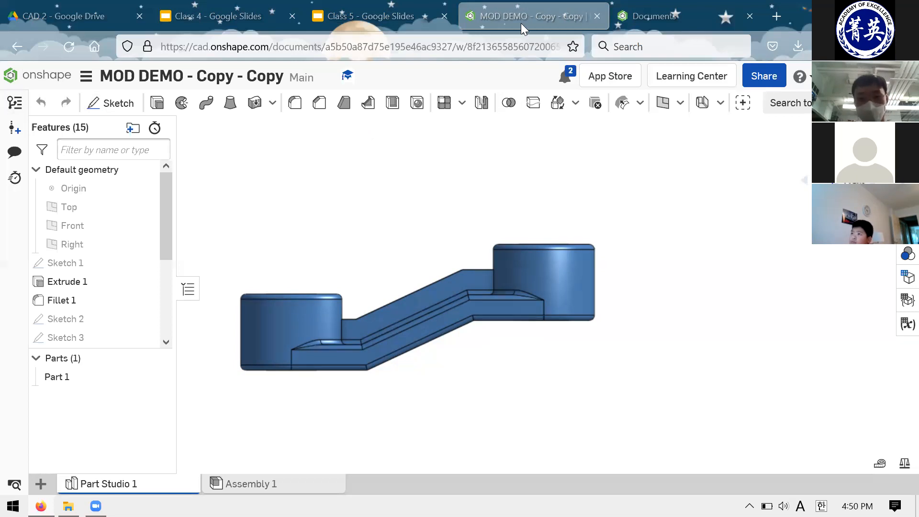
Step: Review the part in isometric and near-front views together with its feature list through Extrude 4
{"action": "key", "text": "shift+7"}
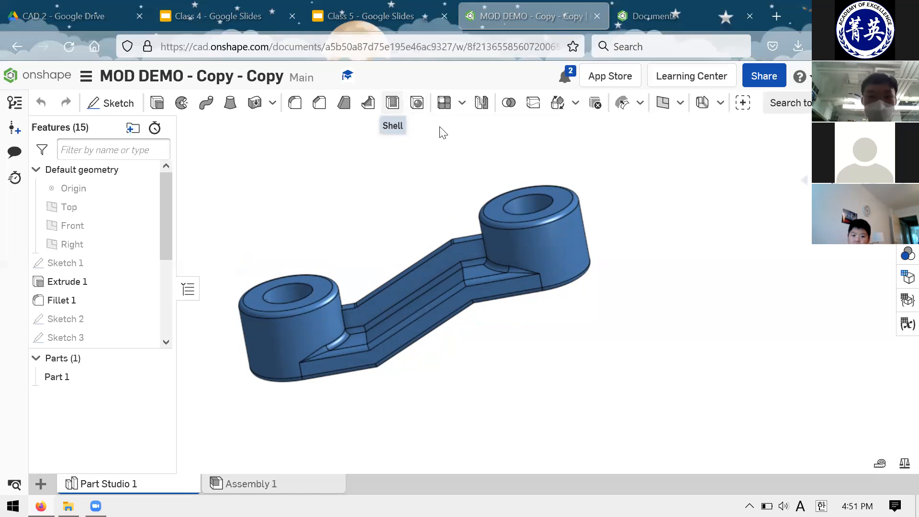
{"action": "scroll", "coordinate": [95, 288], "scroll_direction": "down", "scroll_amount": 5}
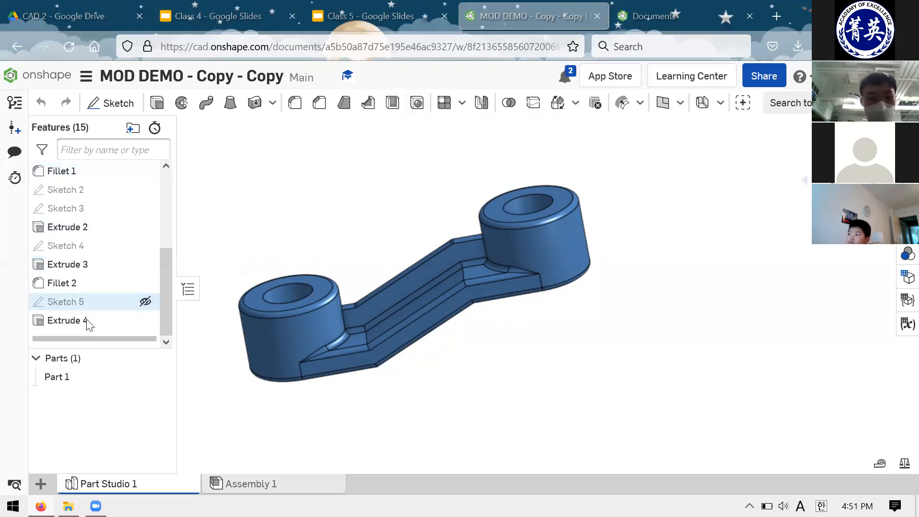
{"action": "mouse_move", "coordinate": [343, 213]}
{"action": "right_mouse_down"}
{"action": "mouse_move", "coordinate": [310, 207]}
{"action": "mouse_move", "coordinate": [389, 222]}
{"action": "mouse_move", "coordinate": [377, 227]}
{"action": "mouse_move", "coordinate": [359, 208]}
{"action": "right_mouse_up"}
{"action": "right_click_drag", "start_coordinate": [403, 255], "coordinate": [382, 230]}
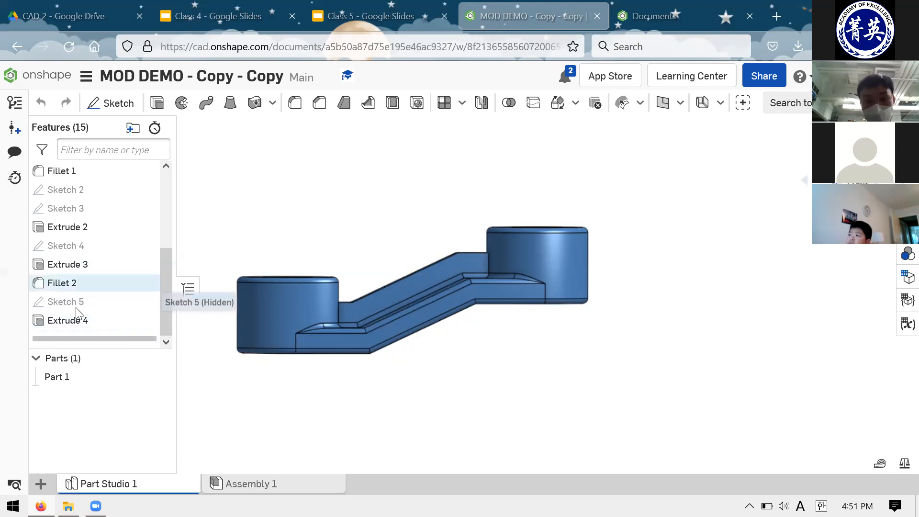
{"action": "scroll", "coordinate": [77, 314], "scroll_direction": "up", "scroll_amount": 3}
{"action": "scroll", "coordinate": [76, 316], "scroll_direction": "up", "scroll_amount": 2}
{"action": "scroll", "coordinate": [70, 330], "scroll_direction": "down", "scroll_amount": 5}
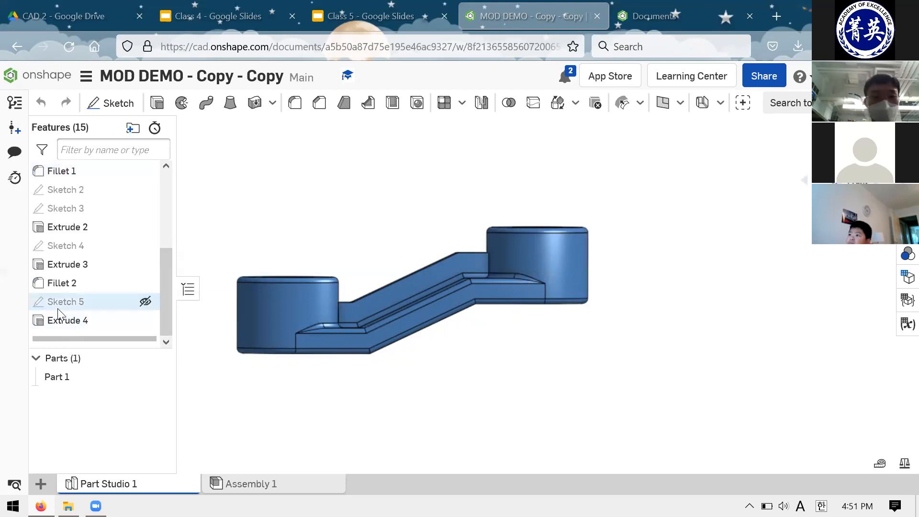
Step: Examine the stepped arm and the two holed cylinders of the part up close and from different angles
{"action": "scroll", "coordinate": [67, 306], "scroll_direction": "up", "scroll_amount": 3}
{"action": "scroll", "coordinate": [361, 284], "scroll_direction": "up", "scroll_amount": 3}
{"action": "scroll", "coordinate": [318, 250], "scroll_direction": "down", "scroll_amount": 4}
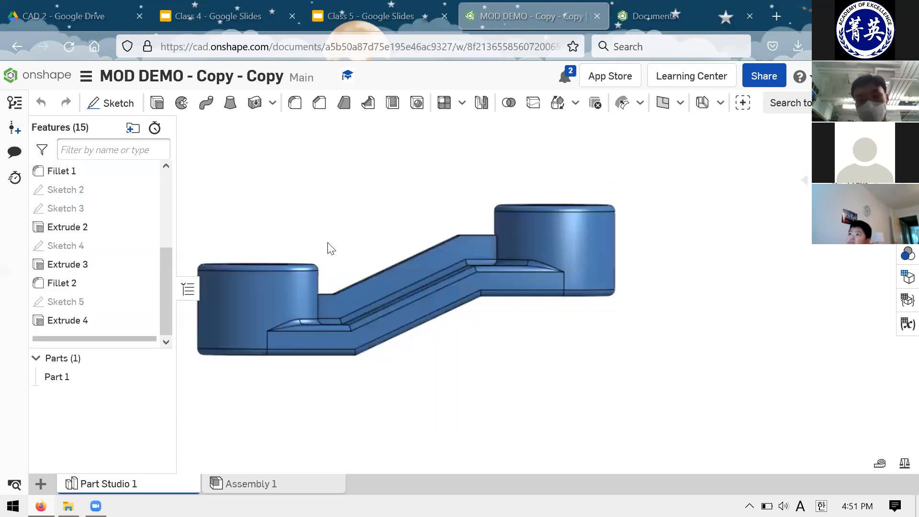
{"action": "scroll", "coordinate": [328, 248], "scroll_direction": "up", "scroll_amount": 3}
{"action": "scroll", "coordinate": [417, 218], "scroll_direction": "up", "scroll_amount": 3}
{"action": "scroll", "coordinate": [431, 207], "scroll_direction": "down", "scroll_amount": 4}
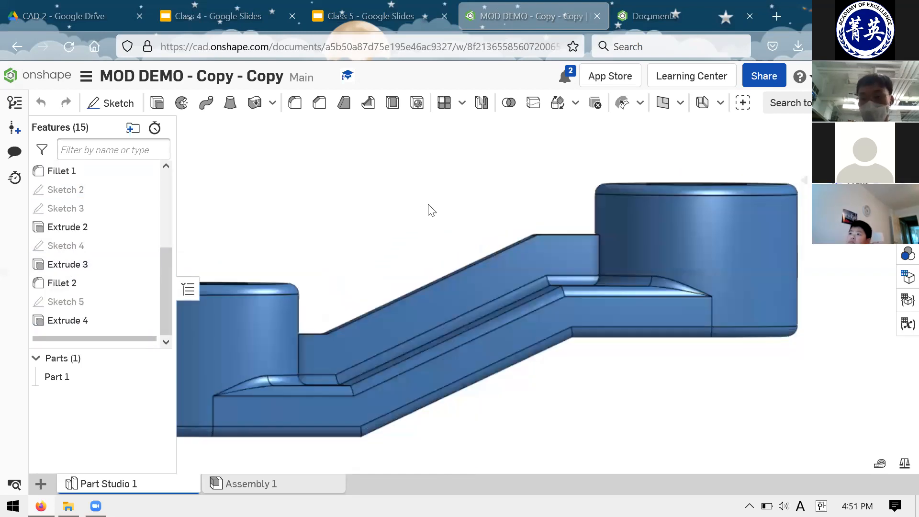
{"action": "scroll", "coordinate": [449, 332], "scroll_direction": "down", "scroll_amount": 5}
{"action": "scroll", "coordinate": [519, 257], "scroll_direction": "up", "scroll_amount": 6}
{"action": "scroll", "coordinate": [456, 274], "scroll_direction": "down", "scroll_amount": 4}
{"action": "right_click_drag", "start_coordinate": [419, 252], "coordinate": [484, 277]}
{"action": "scroll", "coordinate": [488, 240], "scroll_direction": "up", "scroll_amount": 5}
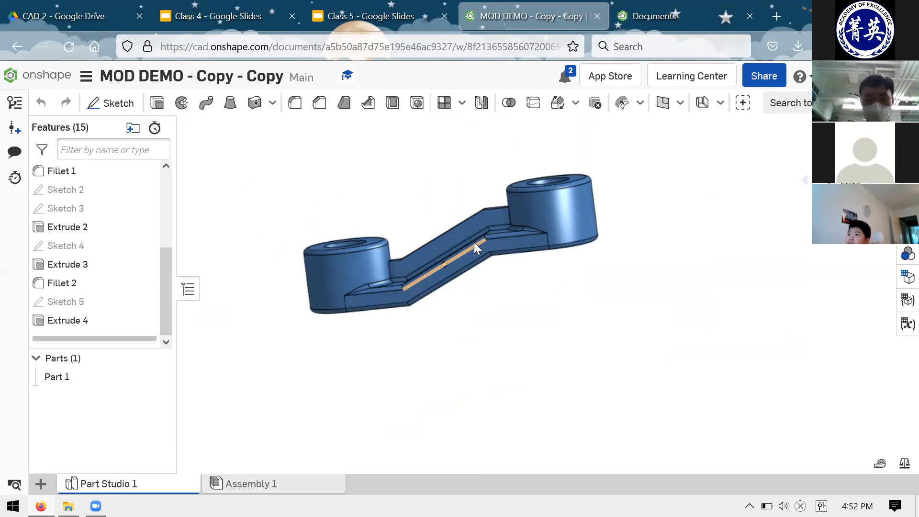
{"action": "right_click_drag", "start_coordinate": [469, 273], "coordinate": [526, 203]}
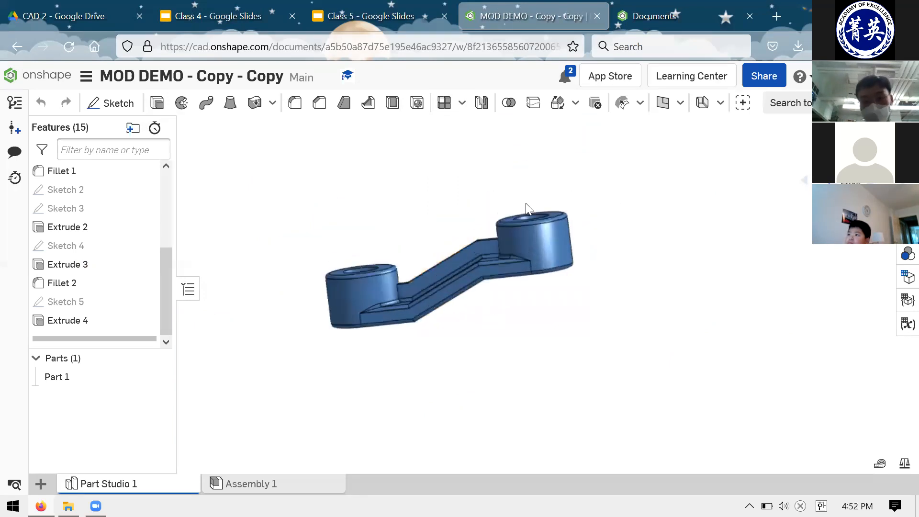
{"action": "scroll", "coordinate": [509, 173], "scroll_direction": "up", "scroll_amount": 2}
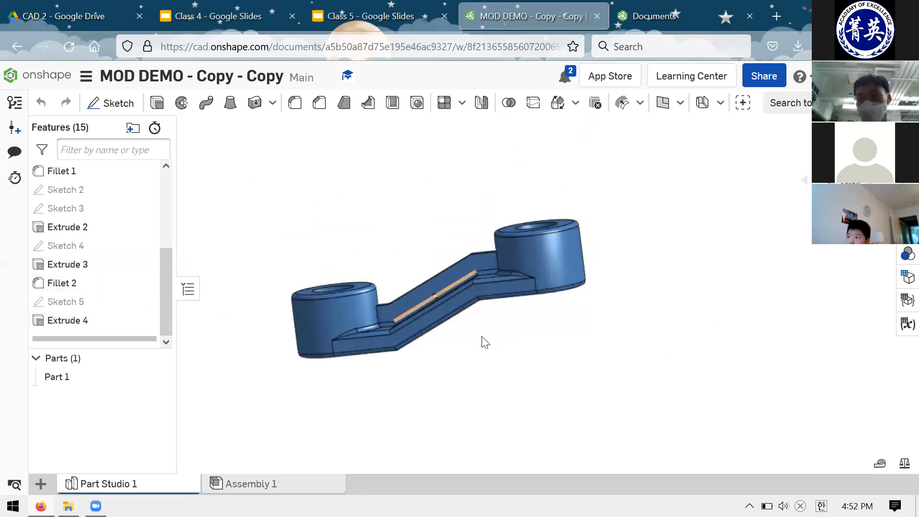
{"action": "scroll", "coordinate": [486, 343], "scroll_direction": "up", "scroll_amount": 5}
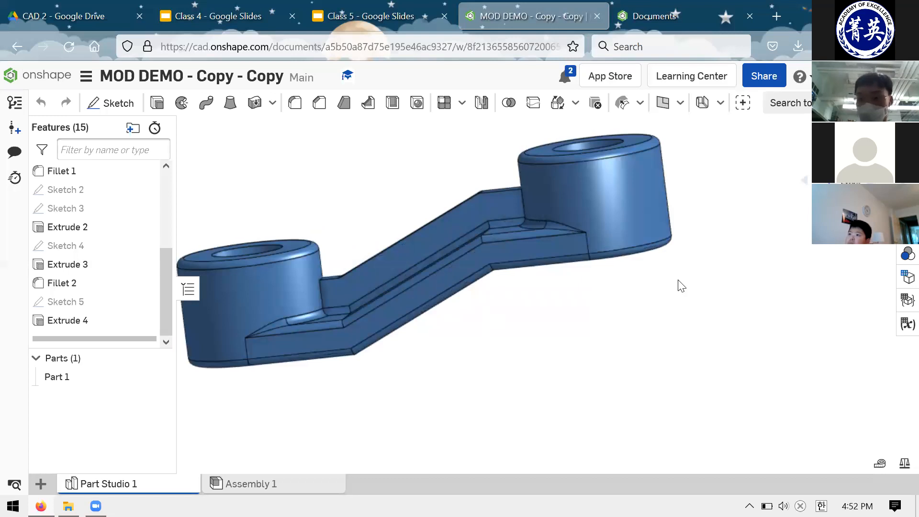
Step: Roll the feature history of MOD DEMO - Copy - Copy back to just before Extrude 4
{"action": "scroll", "coordinate": [330, 272], "scroll_direction": "down", "scroll_amount": 5}
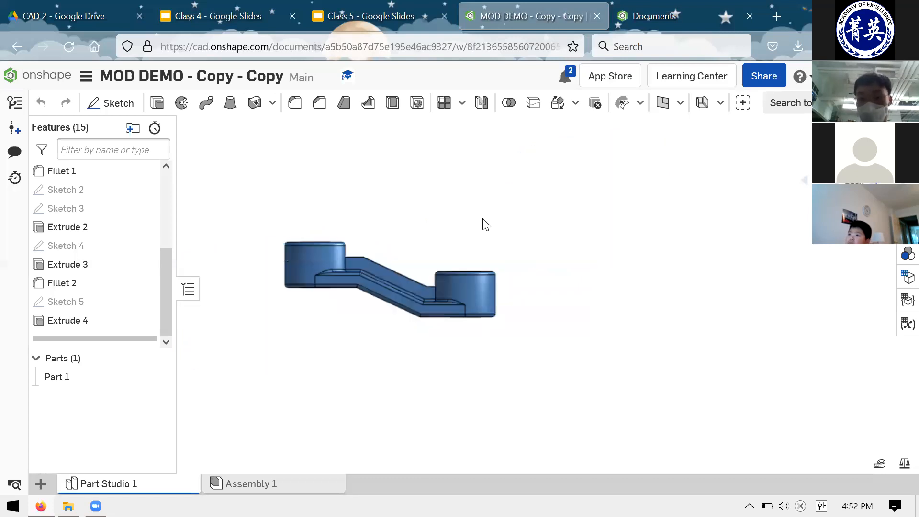
{"action": "right_click_drag", "start_coordinate": [484, 223], "coordinate": [514, 220]}
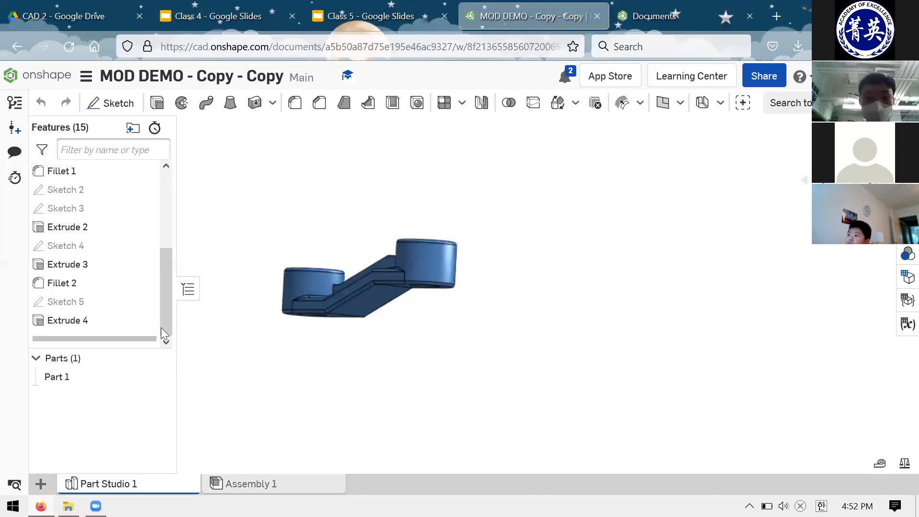
{"action": "left_click_drag", "start_coordinate": [106, 337], "coordinate": [111, 313]}
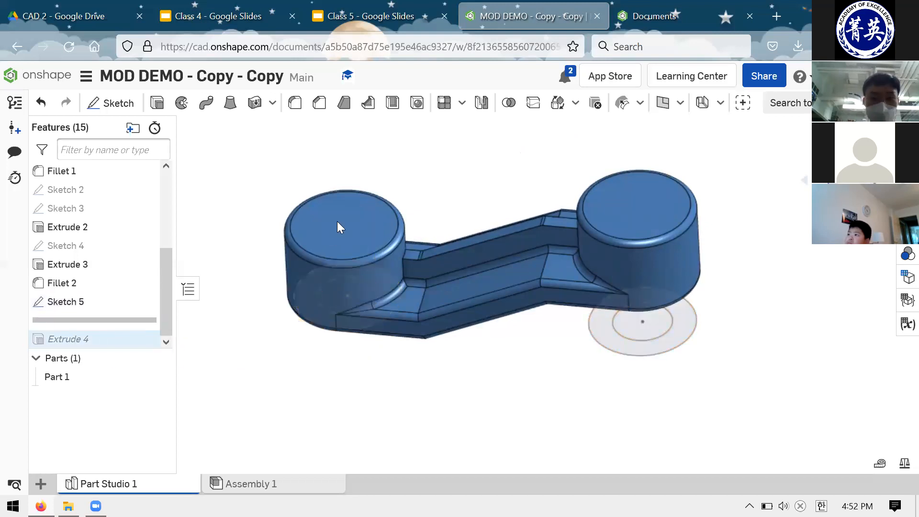
Step: Open the original MOD DEMO document from the documents list and roll its history back to just before Fillet 2
{"action": "left_click", "coordinate": [640, 2]}
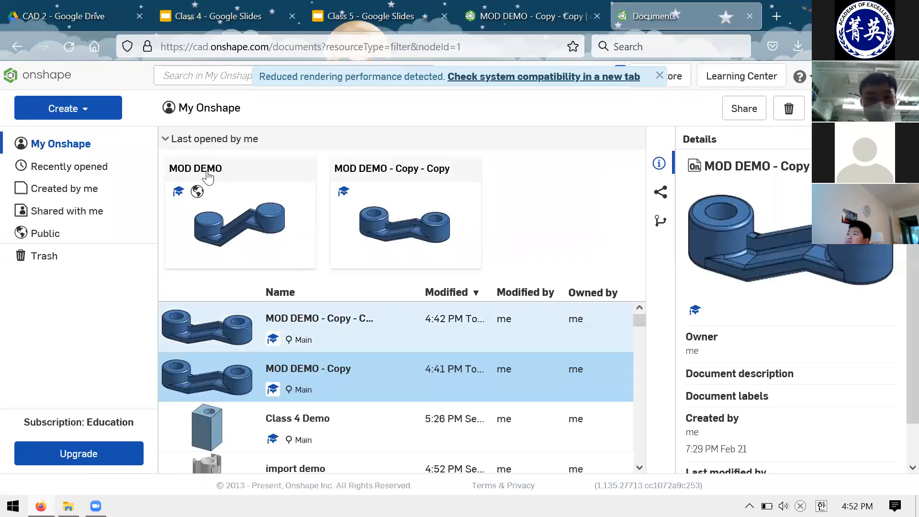
{"action": "left_click", "coordinate": [239, 189]}
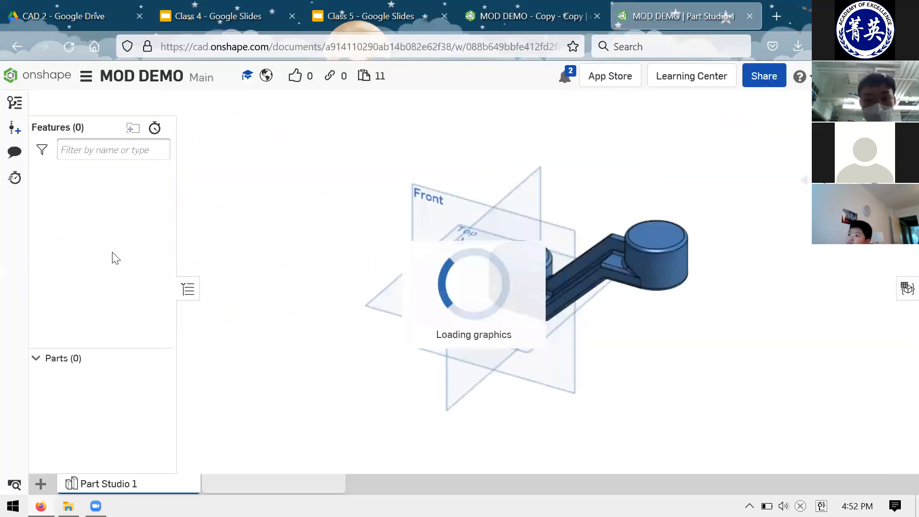
{"action": "scroll", "coordinate": [117, 278], "scroll_direction": "down", "scroll_amount": 3}
{"action": "left_click_drag", "start_coordinate": [124, 337], "coordinate": [147, 309]}
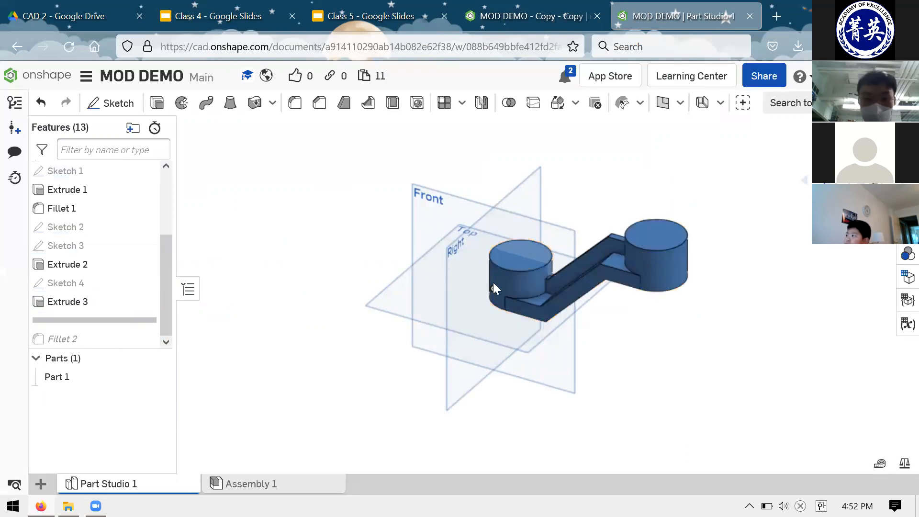
Step: Roll the MOD DEMO history back to just before Extrude 3 and examine the Sketch 4 profile between the cylinders
{"action": "scroll", "coordinate": [647, 254], "scroll_direction": "up", "scroll_amount": 4}
{"action": "mouse_move", "coordinate": [95, 310]}
{"action": "left_mouse_down"}
{"action": "mouse_move", "coordinate": [93, 317]}
{"action": "mouse_move", "coordinate": [96, 291]}
{"action": "left_mouse_up"}
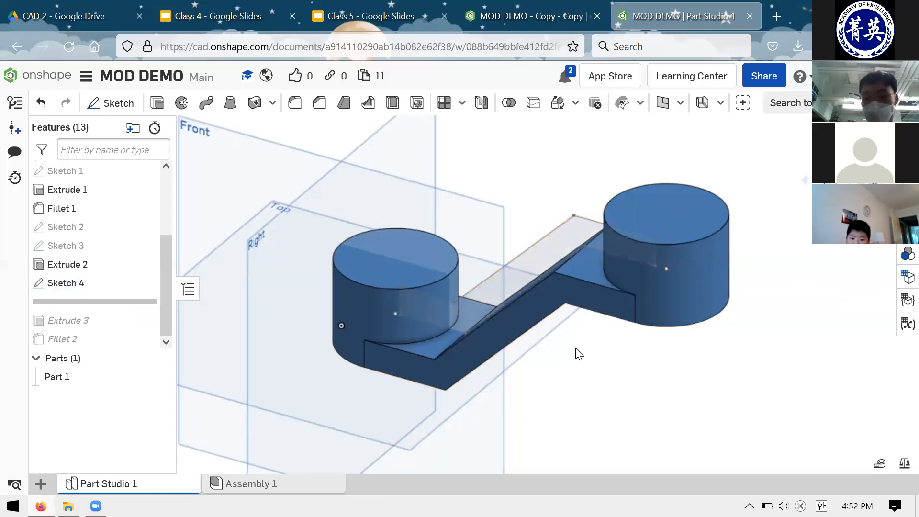
{"action": "right_click_drag", "start_coordinate": [579, 353], "coordinate": [580, 214]}
{"action": "right_click_drag", "start_coordinate": [519, 253], "coordinate": [559, 263]}
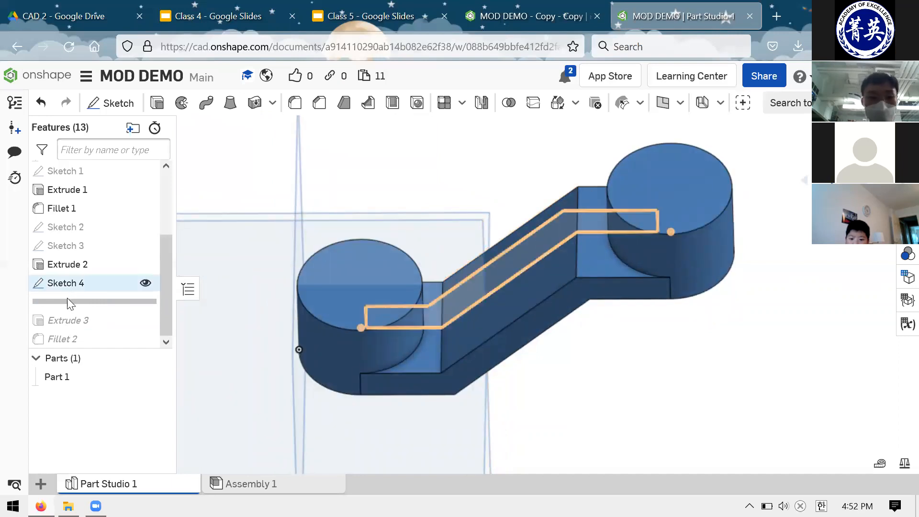
Step: Roll the MOD DEMO history back in stages to just before Extrude 1 and view the Sketch 1 profile from the front
{"action": "left_click_drag", "start_coordinate": [76, 301], "coordinate": [84, 259]}
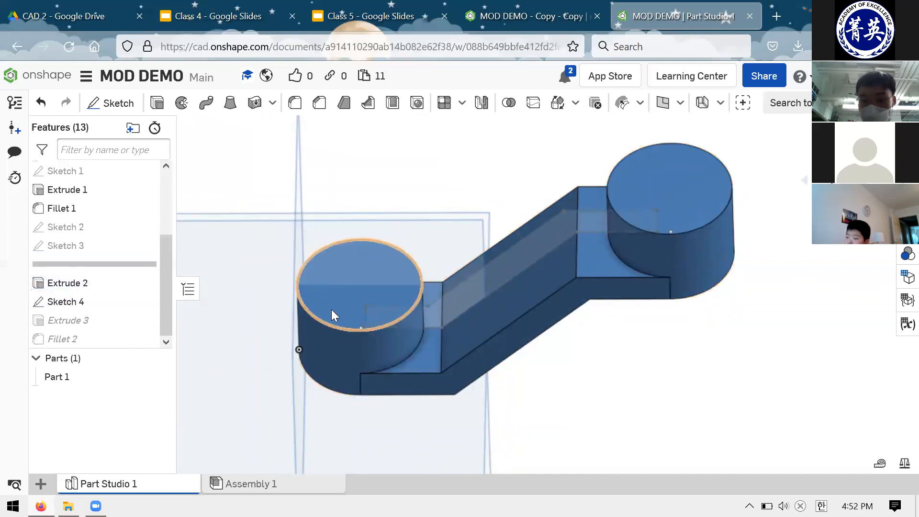
{"action": "right_click_drag", "start_coordinate": [497, 345], "coordinate": [640, 271]}
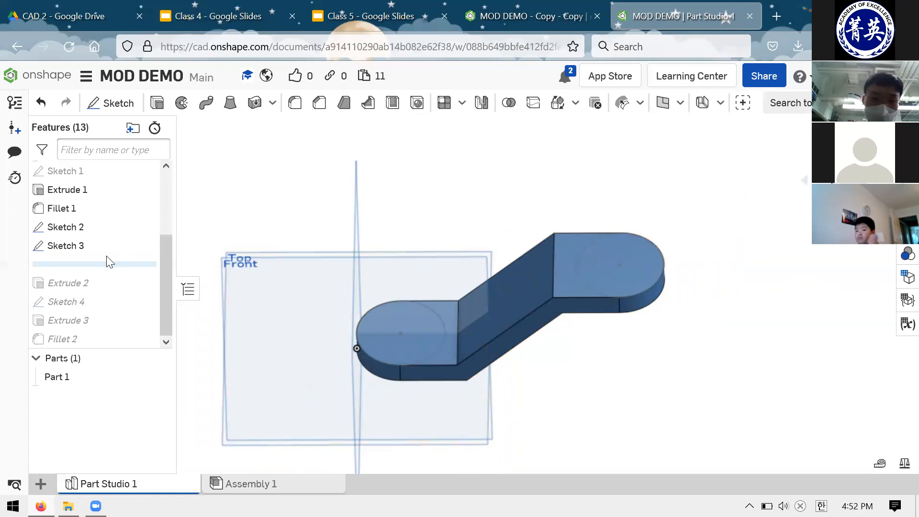
{"action": "left_click_drag", "start_coordinate": [105, 262], "coordinate": [105, 208]}
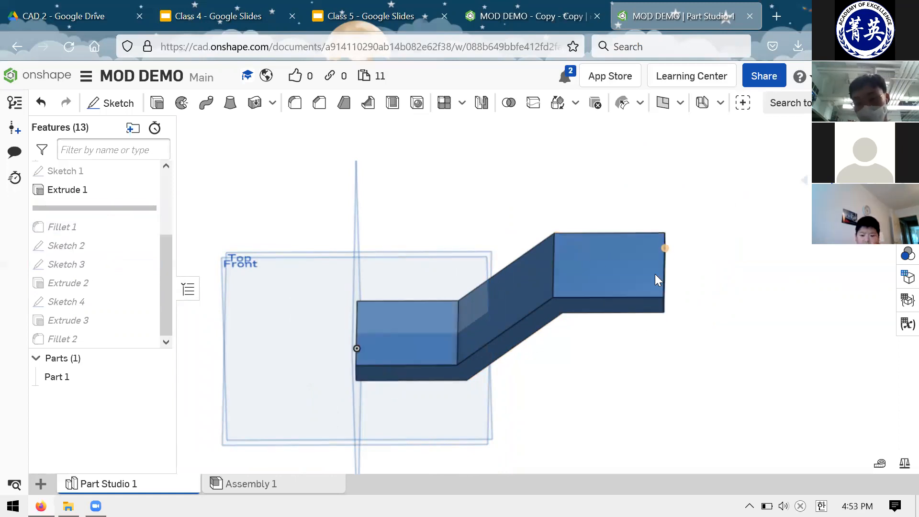
{"action": "scroll", "coordinate": [100, 273], "scroll_direction": "up", "scroll_amount": 3}
{"action": "left_click_drag", "start_coordinate": [100, 300], "coordinate": [100, 277]}
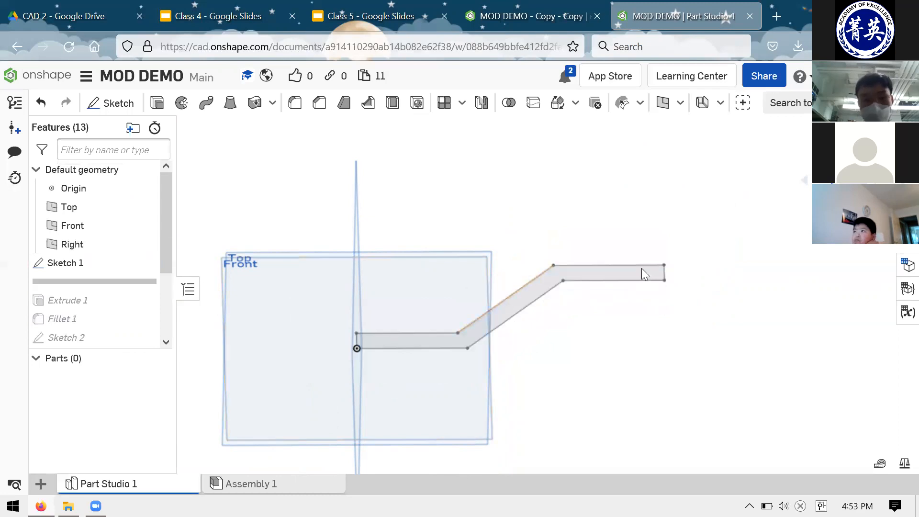
{"action": "scroll", "coordinate": [642, 271], "scroll_direction": "down", "scroll_amount": 2}
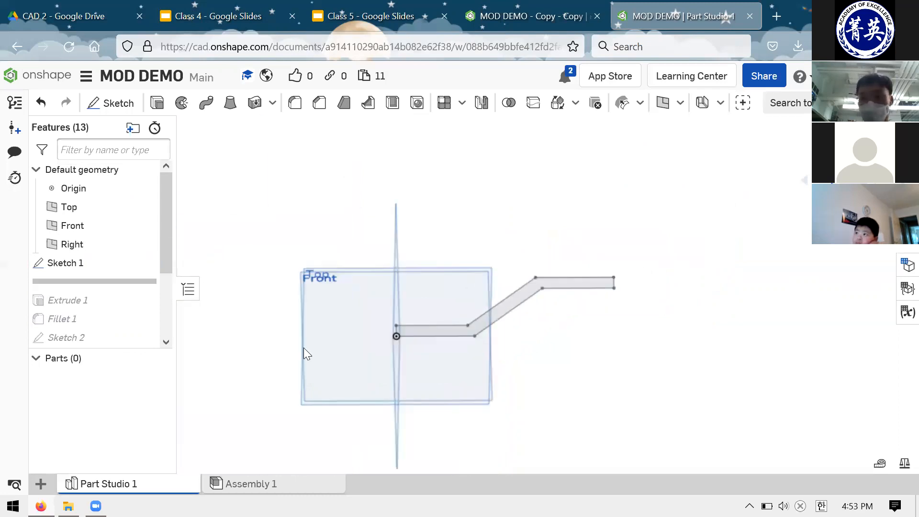
{"action": "key", "text": "shift+1"}
{"action": "scroll", "coordinate": [409, 287], "scroll_direction": "up", "scroll_amount": 2}
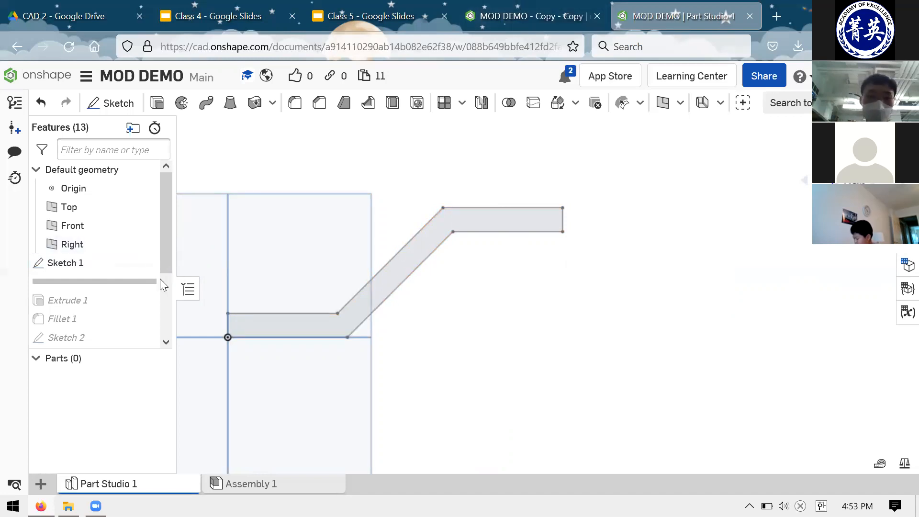
Step: Open Sketch 1 of MOD DEMO for editing, examine the dimensions of the stepped profile, and leave the sketch without saving changes
{"action": "left_click", "coordinate": [69, 264]}
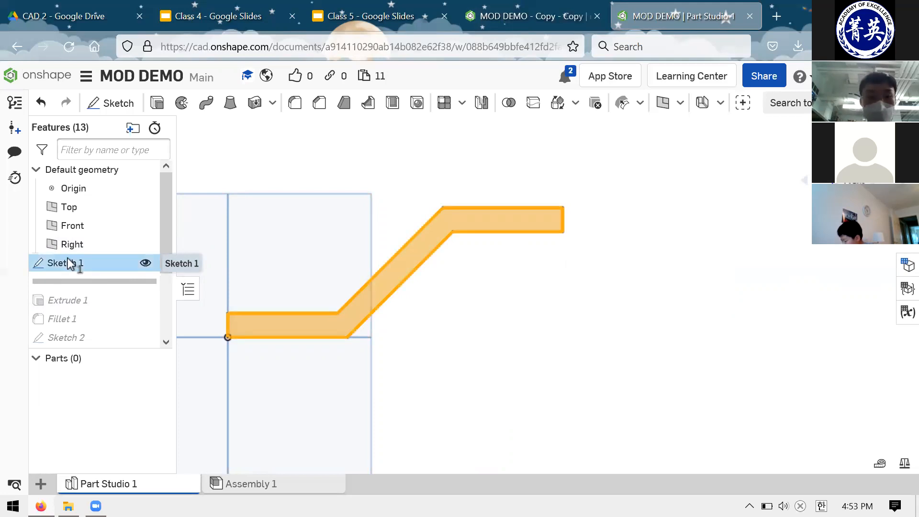
{"action": "right_click", "coordinate": [77, 267]}
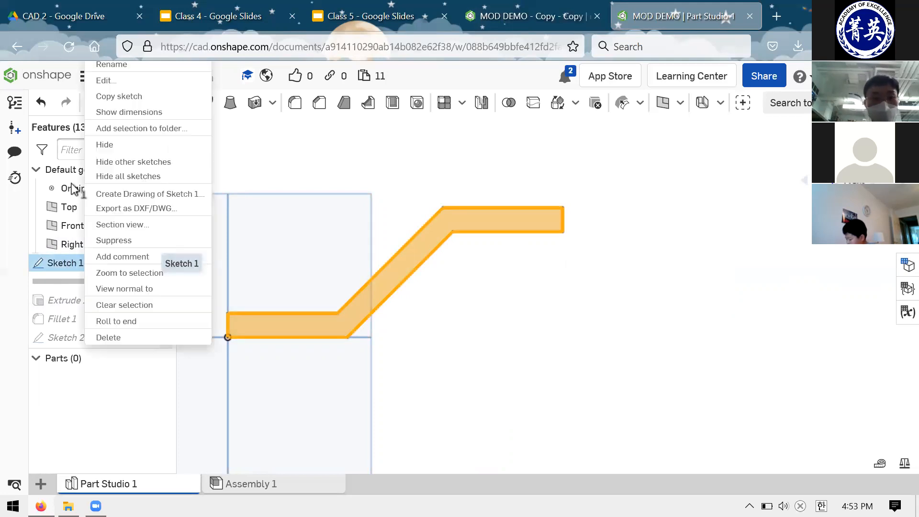
{"action": "left_click", "coordinate": [103, 80]}
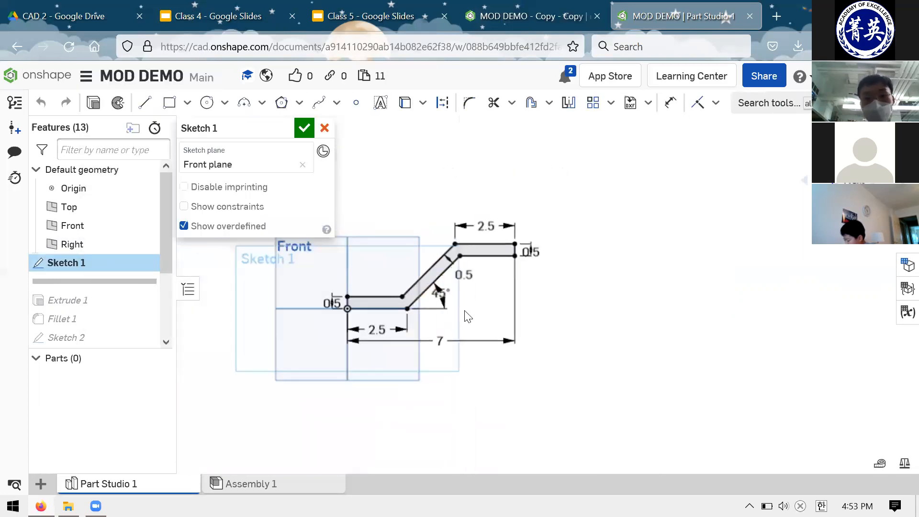
{"action": "scroll", "coordinate": [556, 402], "scroll_direction": "up", "scroll_amount": 3}
{"action": "scroll", "coordinate": [556, 401], "scroll_direction": "down", "scroll_amount": 3}
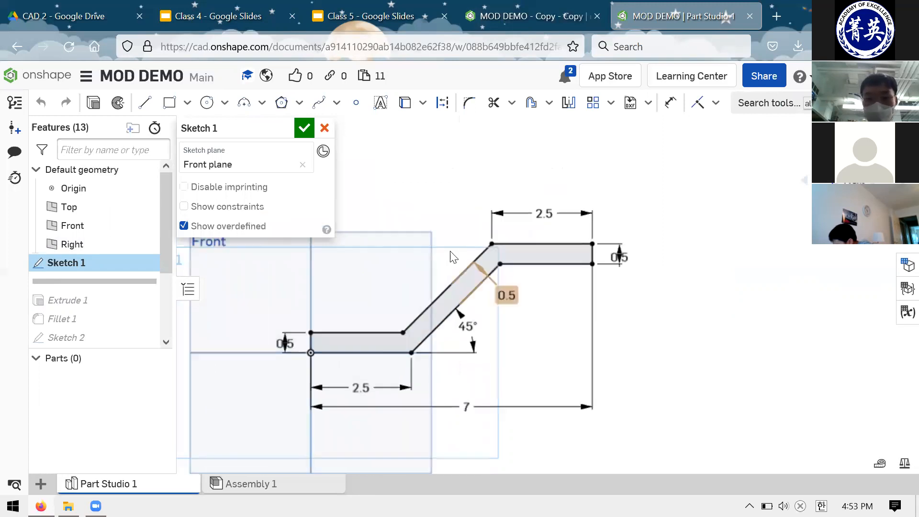
{"action": "scroll", "coordinate": [453, 259], "scroll_direction": "up", "scroll_amount": 3}
{"action": "scroll", "coordinate": [388, 219], "scroll_direction": "down", "scroll_amount": 2}
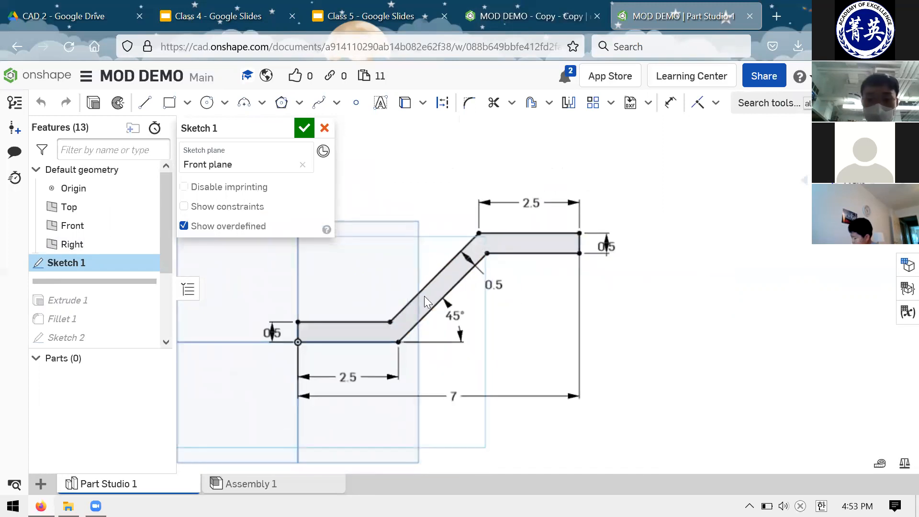
{"action": "scroll", "coordinate": [424, 296], "scroll_direction": "up", "scroll_amount": 1}
{"action": "left_click_drag", "start_coordinate": [462, 320], "coordinate": [493, 311]}
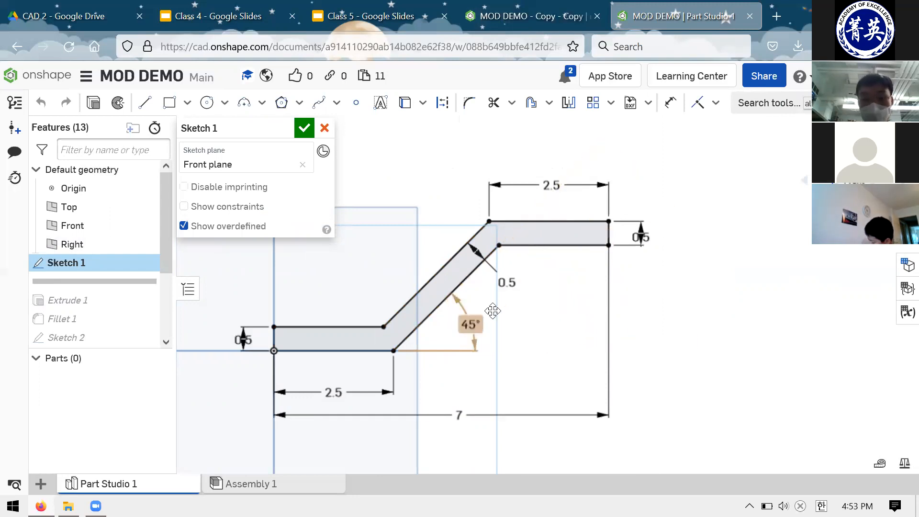
{"action": "left_click", "coordinate": [325, 128]}
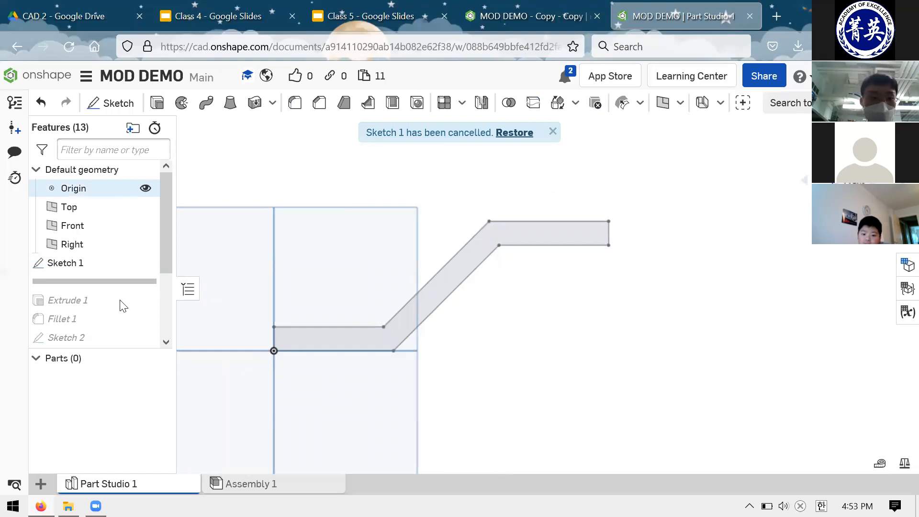
Step: Roll the MOD DEMO history to its end and roll the MOD DEMO - Copy - Copy history back to just before Extrude 1
{"action": "scroll", "coordinate": [114, 258], "scroll_direction": "down", "scroll_amount": 2}
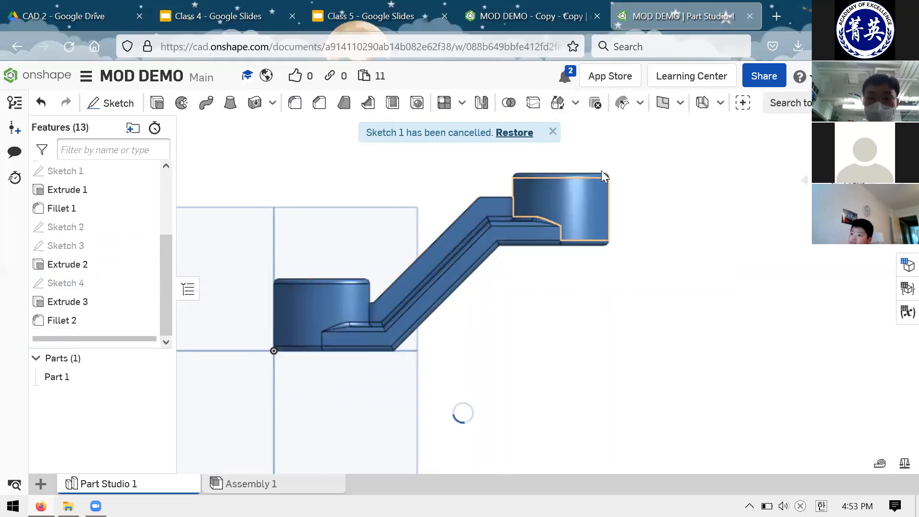
{"action": "scroll", "coordinate": [136, 267], "scroll_direction": "up", "scroll_amount": 5}
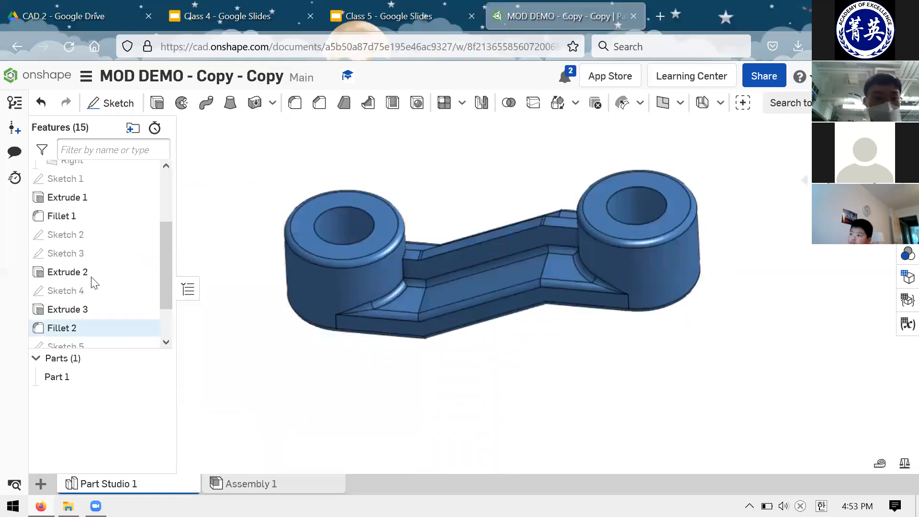
{"action": "scroll", "coordinate": [77, 287], "scroll_direction": "down", "scroll_amount": 5}
{"action": "mouse_move", "coordinate": [100, 336]}
{"action": "left_mouse_down"}
{"action": "mouse_move", "coordinate": [96, 179]}
{"action": "mouse_move", "coordinate": [94, 205]}
{"action": "left_mouse_up"}
{"action": "left_click", "coordinate": [90, 207]}
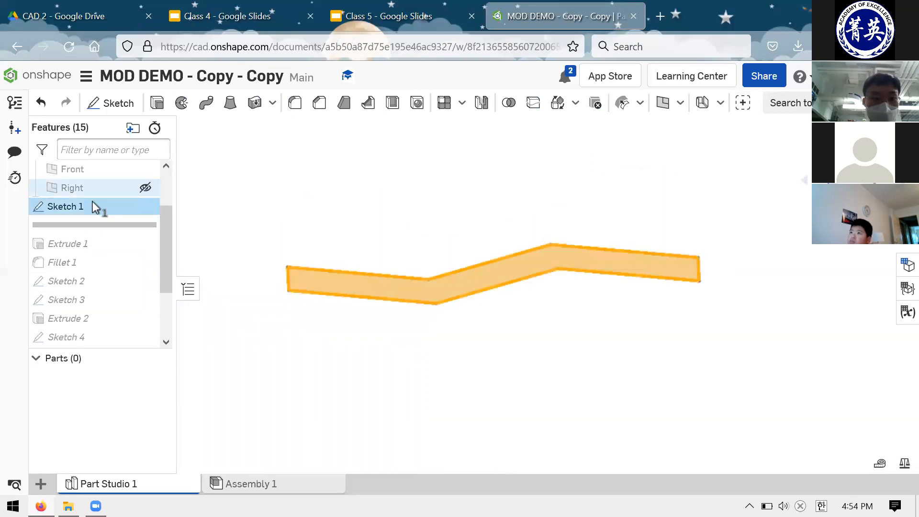
Step: Set the angle of the sloped segment in Sketch 1 to 10° and accept the sketch
{"action": "right_click", "coordinate": [139, 206]}
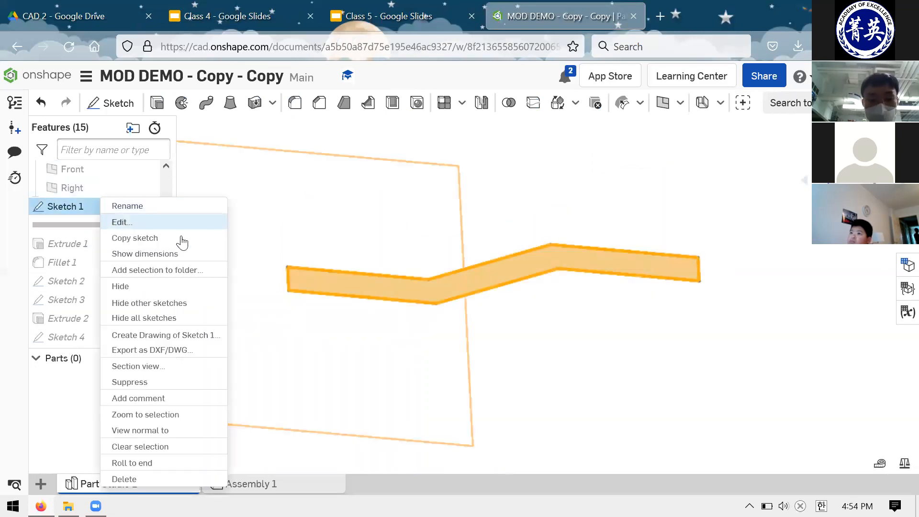
{"action": "left_click", "coordinate": [177, 219]}
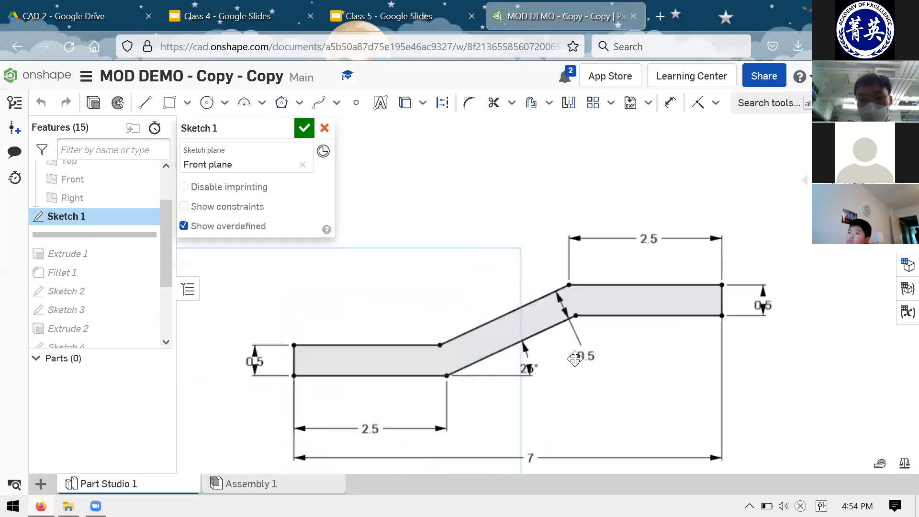
{"action": "double_click", "coordinate": [543, 368]}
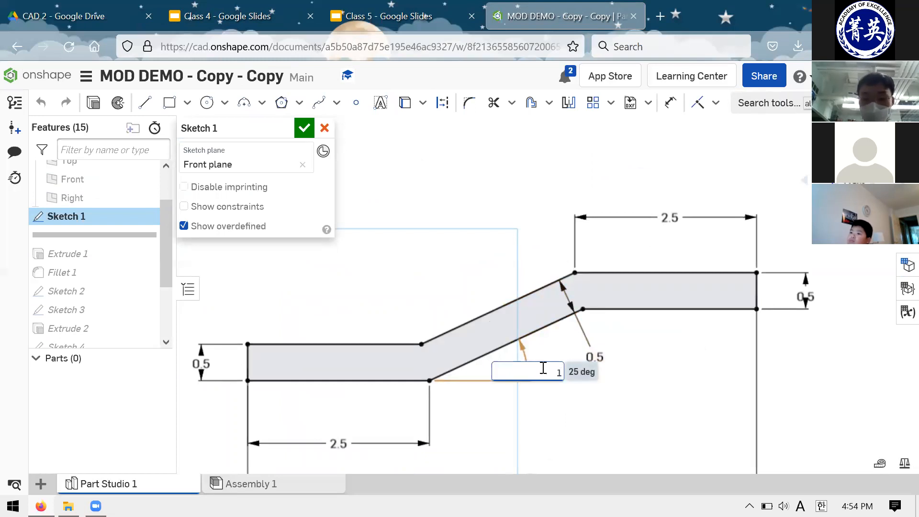
{"action": "key", "text": "Return"}
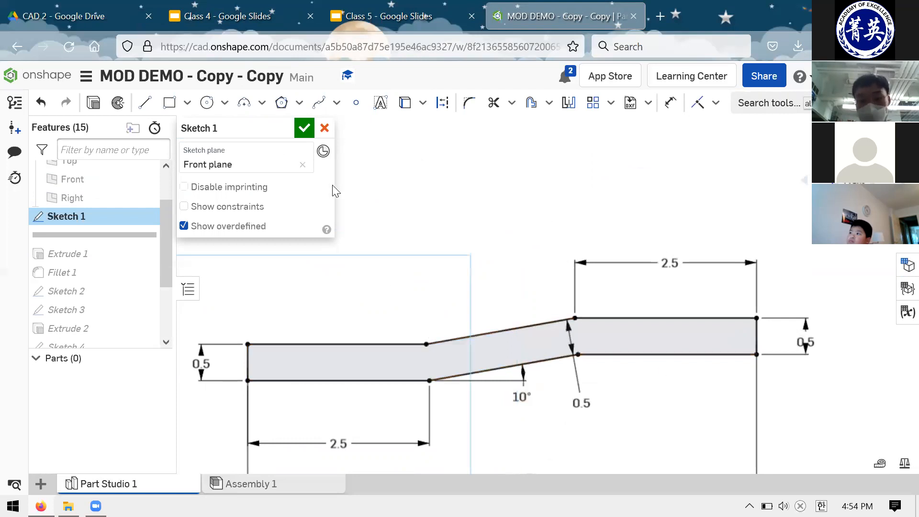
{"action": "left_click", "coordinate": [304, 128]}
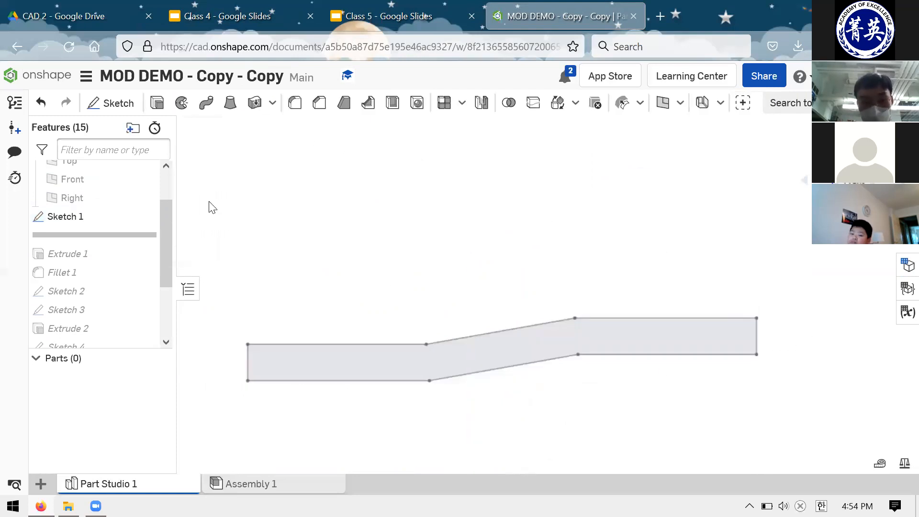
Step: Roll the history forward past Extrude 4 and examine the rebuilt arm and cylinders from the front and at an angle
{"action": "scroll", "coordinate": [354, 280], "scroll_direction": "up", "scroll_amount": 1}
{"action": "scroll", "coordinate": [320, 277], "scroll_direction": "down", "scroll_amount": 2}
{"action": "scroll", "coordinate": [109, 230], "scroll_direction": "down", "scroll_amount": 2}
{"action": "scroll", "coordinate": [106, 229], "scroll_direction": "up", "scroll_amount": 2}
{"action": "mouse_move", "coordinate": [109, 245]}
{"action": "left_mouse_down"}
{"action": "mouse_move", "coordinate": [111, 297]}
{"action": "mouse_move", "coordinate": [129, 344]}
{"action": "mouse_move", "coordinate": [111, 331]}
{"action": "mouse_move", "coordinate": [115, 343]}
{"action": "left_mouse_up"}
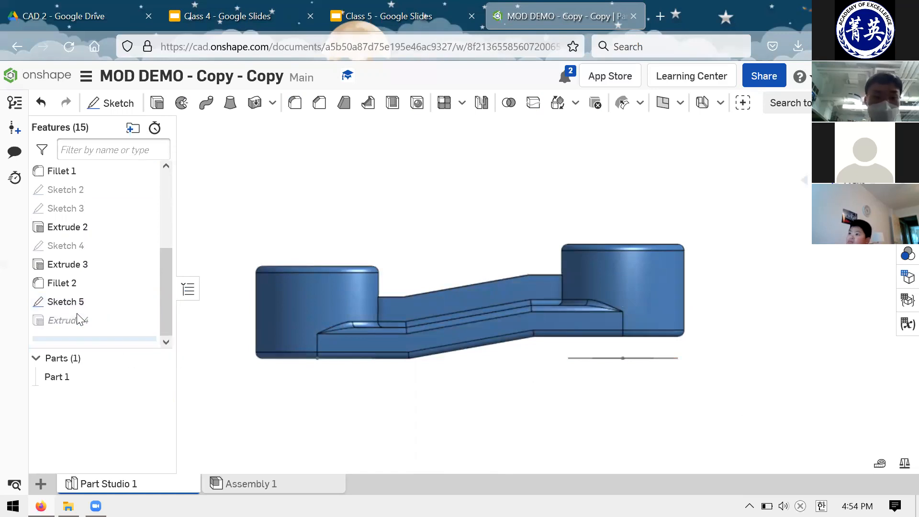
{"action": "scroll", "coordinate": [74, 303], "scroll_direction": "up", "scroll_amount": 5}
{"action": "scroll", "coordinate": [61, 286], "scroll_direction": "down", "scroll_amount": 5}
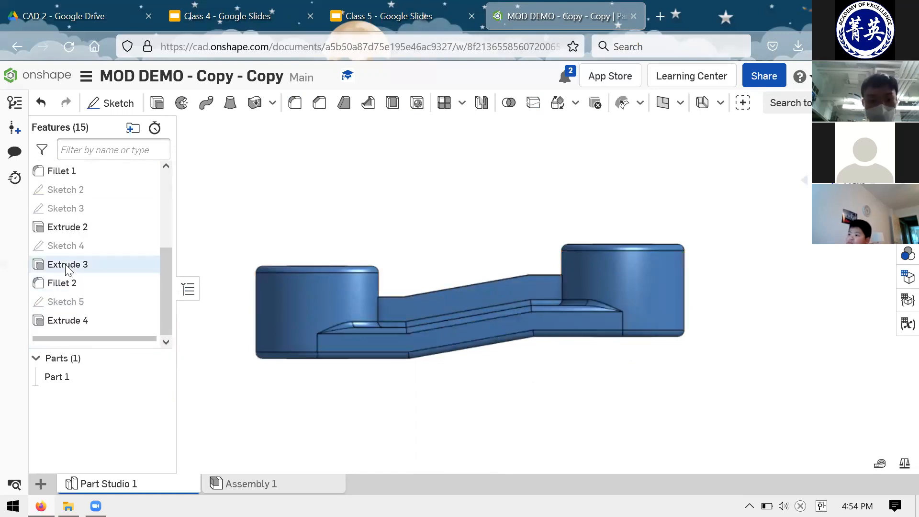
{"action": "scroll", "coordinate": [158, 221], "scroll_direction": "up", "scroll_amount": 3}
{"action": "scroll", "coordinate": [371, 223], "scroll_direction": "up", "scroll_amount": 1}
{"action": "scroll", "coordinate": [374, 225], "scroll_direction": "down", "scroll_amount": 2}
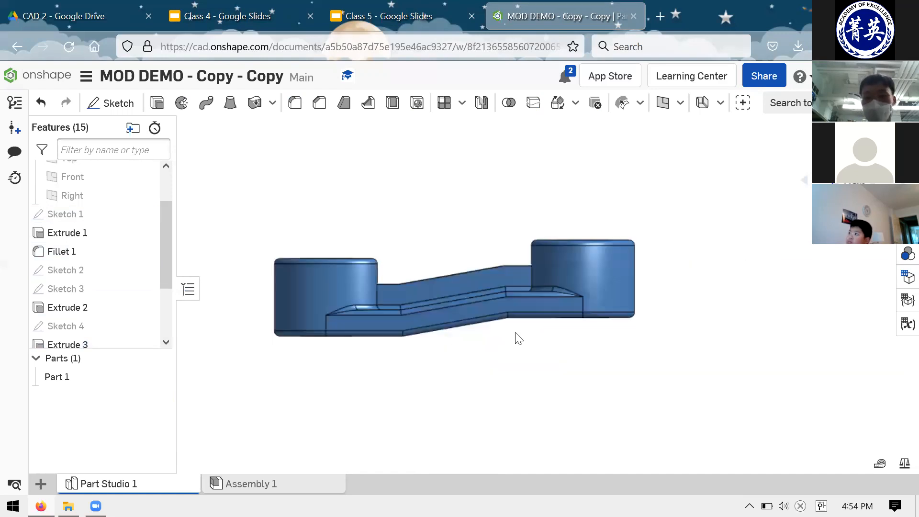
{"action": "right_click_drag", "start_coordinate": [498, 211], "coordinate": [389, 272]}
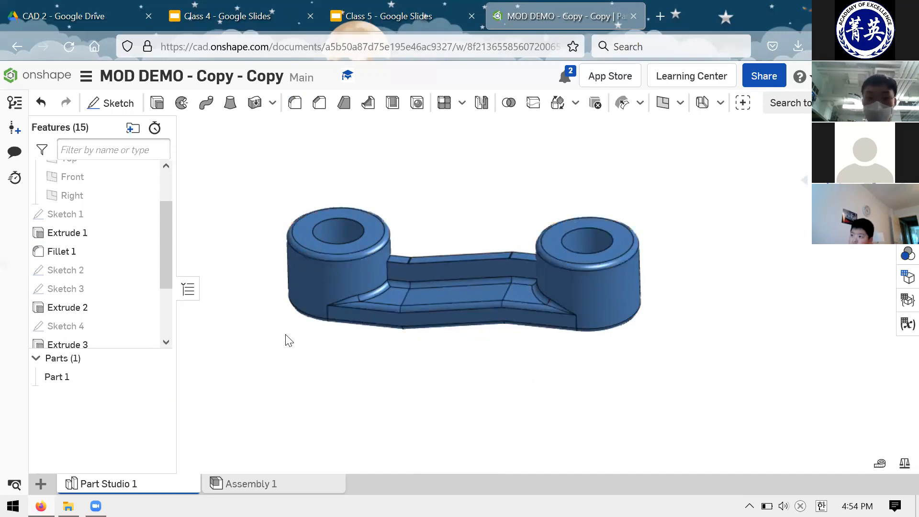
Step: Roll the feature history back to just before Extrude 1 so that only the Sketch 1 profile is built
{"action": "scroll", "coordinate": [96, 331], "scroll_direction": "down", "scroll_amount": 3}
{"action": "mouse_move", "coordinate": [95, 339]}
{"action": "left_mouse_down"}
{"action": "mouse_move", "coordinate": [93, 261]}
{"action": "mouse_move", "coordinate": [112, 285]}
{"action": "mouse_move", "coordinate": [109, 275]}
{"action": "left_mouse_up"}
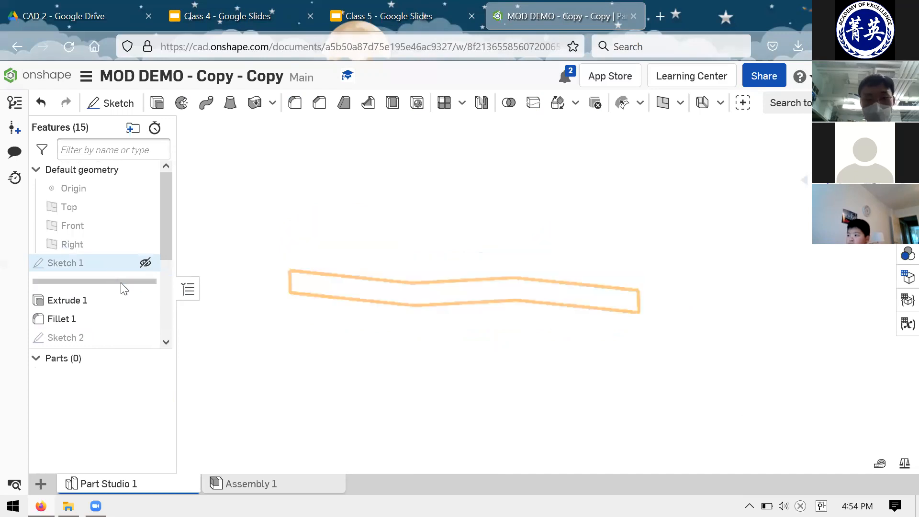
{"action": "right_click", "coordinate": [110, 264]}
{"action": "left_click", "coordinate": [348, 185]}
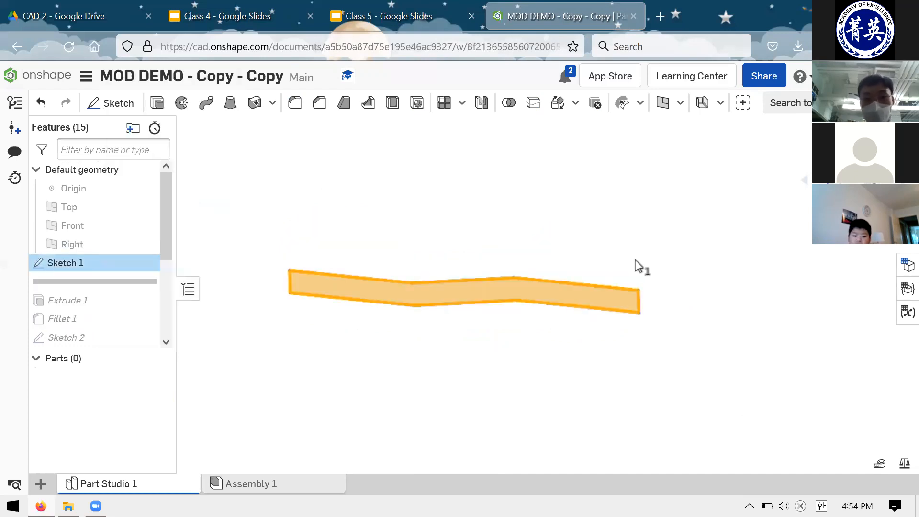
{"action": "left_click", "coordinate": [497, 375]}
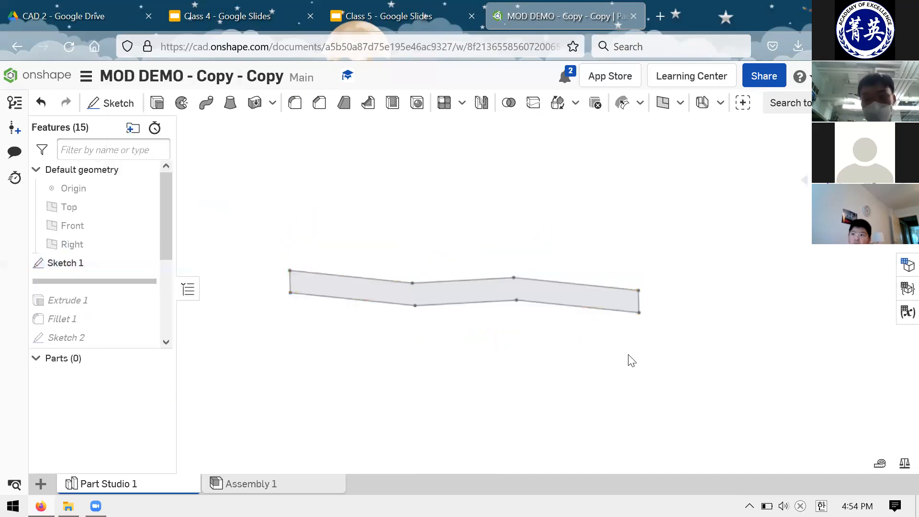
Step: Edit Sketch 1, set the angle of its sloped segment to 45°, and accept the sketch
{"action": "left_click", "coordinate": [80, 267]}
{"action": "right_click", "coordinate": [99, 268]}
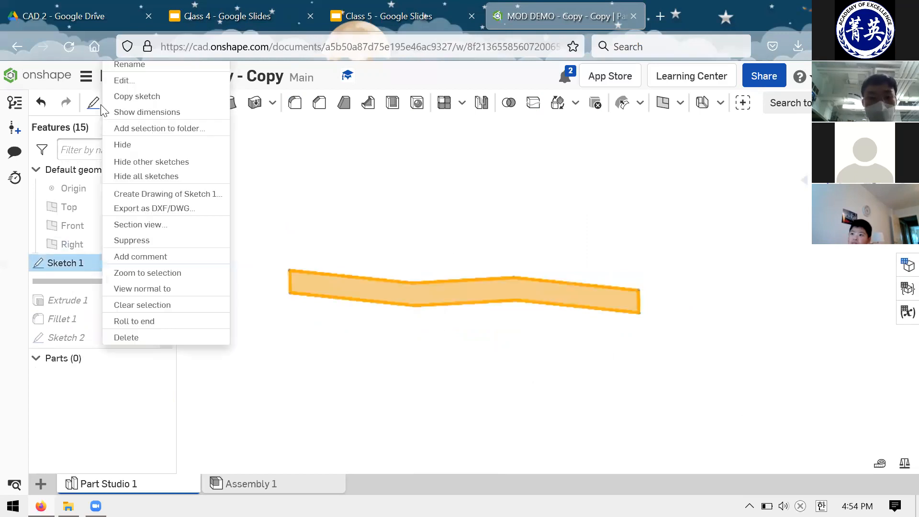
{"action": "left_click", "coordinate": [121, 81]}
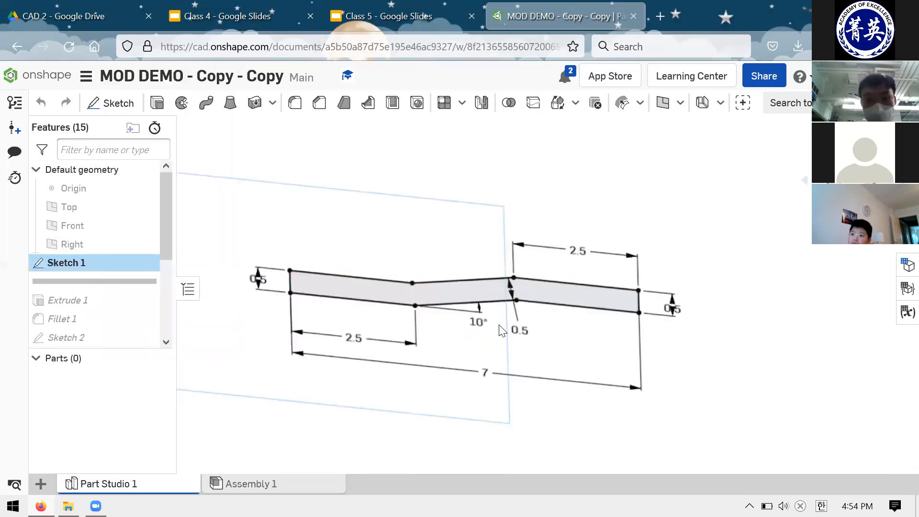
{"action": "double_click", "coordinate": [480, 319]}
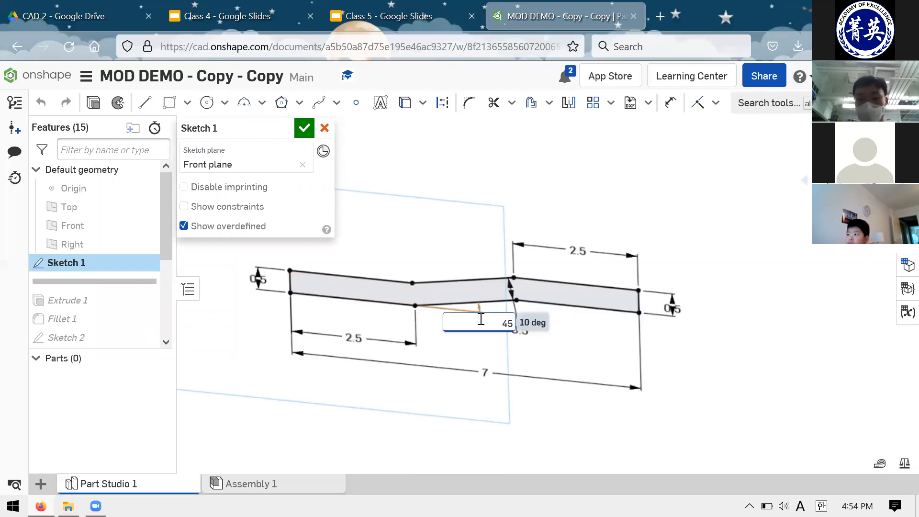
{"action": "type", "text": "45"}
{"action": "key", "text": "Return"}
{"action": "left_click", "coordinate": [297, 131]}
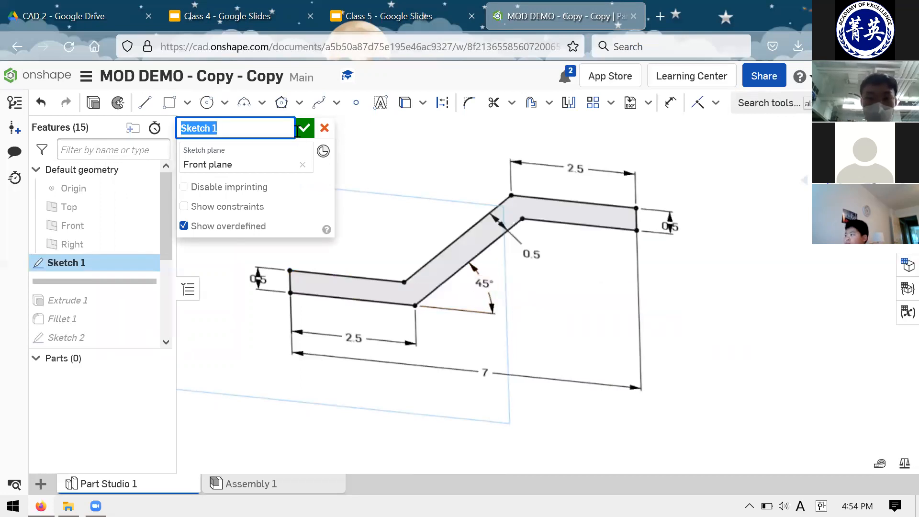
{"action": "left_click", "coordinate": [302, 129]}
Step: Roll the history forward to the end, past Extrude 4, and view the rebuilt part up close
{"action": "scroll", "coordinate": [146, 237], "scroll_direction": "down", "scroll_amount": 3}
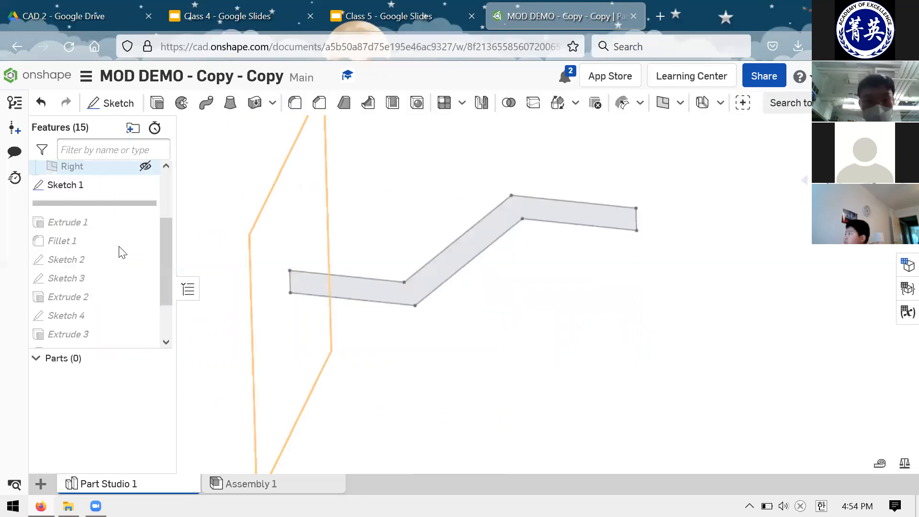
{"action": "mouse_move", "coordinate": [110, 201]}
{"action": "left_mouse_down"}
{"action": "mouse_move", "coordinate": [82, 332]}
{"action": "mouse_move", "coordinate": [95, 345]}
{"action": "mouse_move", "coordinate": [102, 291]}
{"action": "mouse_move", "coordinate": [97, 329]}
{"action": "left_mouse_up"}
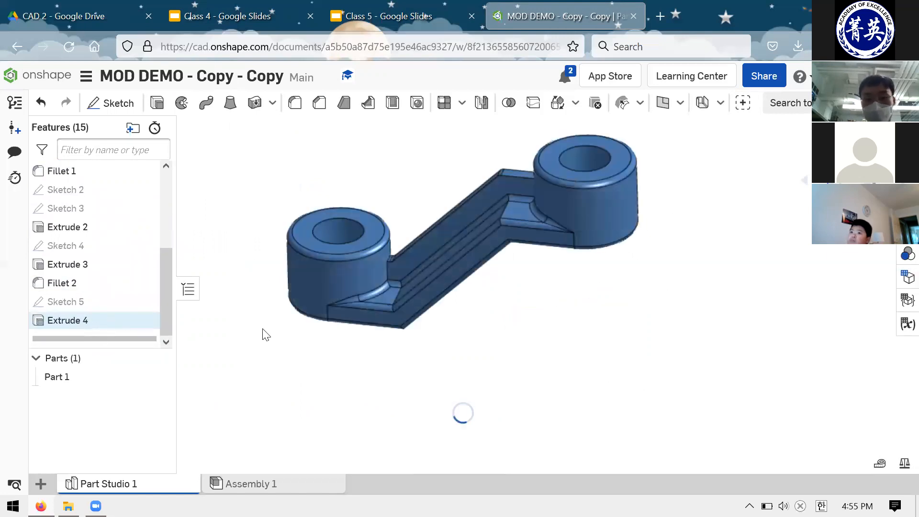
{"action": "scroll", "coordinate": [474, 368], "scroll_direction": "up", "scroll_amount": 3}
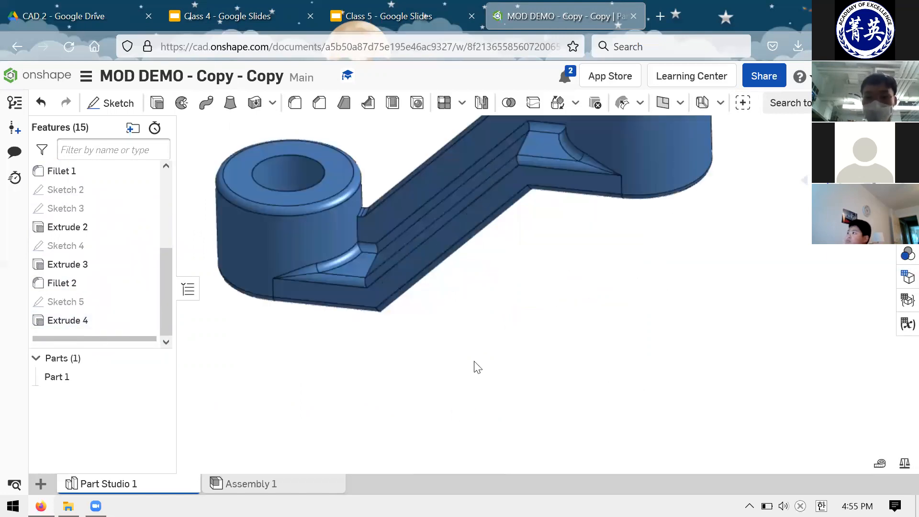
Step: Examine the rebuilt part at different zoom levels alongside its feature list, from Sketch 1 through Extrude 4
{"action": "scroll", "coordinate": [685, 302], "scroll_direction": "down", "scroll_amount": 5}
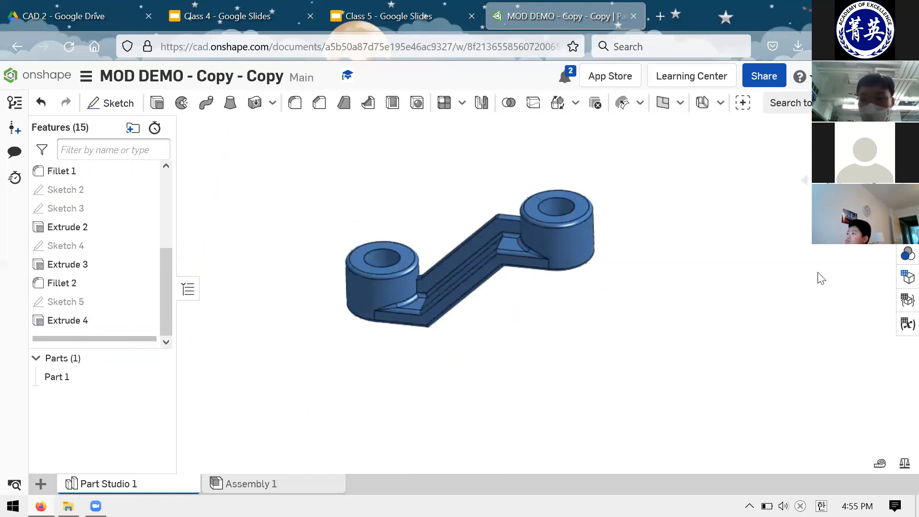
{"action": "right_click_drag", "start_coordinate": [517, 268], "coordinate": [560, 241]}
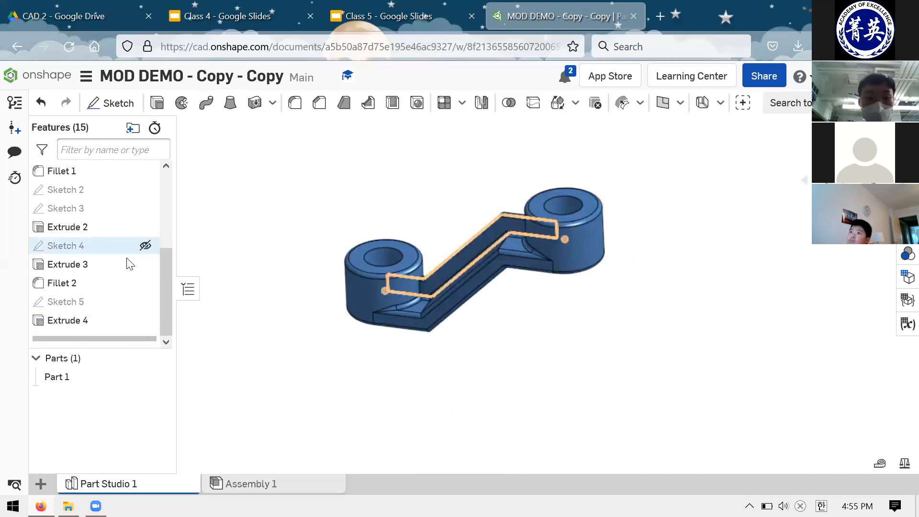
{"action": "scroll", "coordinate": [91, 280], "scroll_direction": "up", "scroll_amount": 3}
{"action": "scroll", "coordinate": [90, 278], "scroll_direction": "down", "scroll_amount": 3}
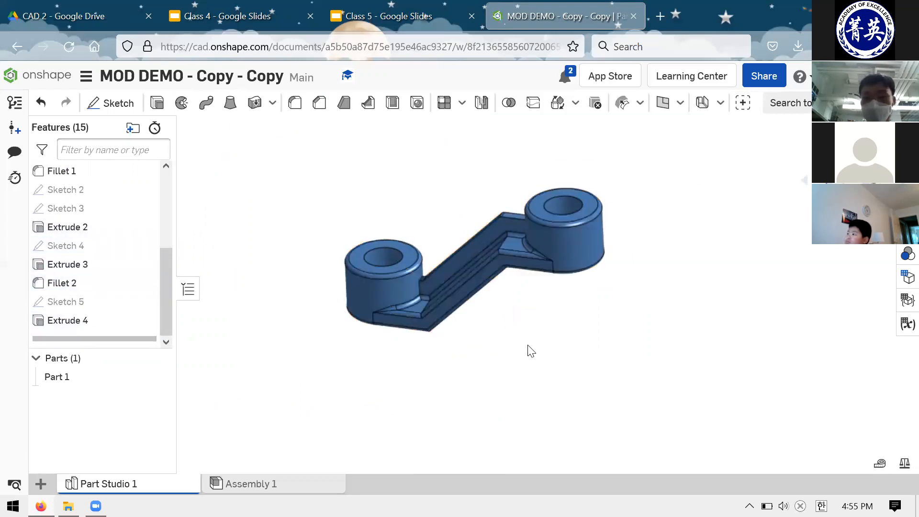
{"action": "scroll", "coordinate": [526, 342], "scroll_direction": "up", "scroll_amount": 2}
{"action": "scroll", "coordinate": [471, 330], "scroll_direction": "down", "scroll_amount": 4}
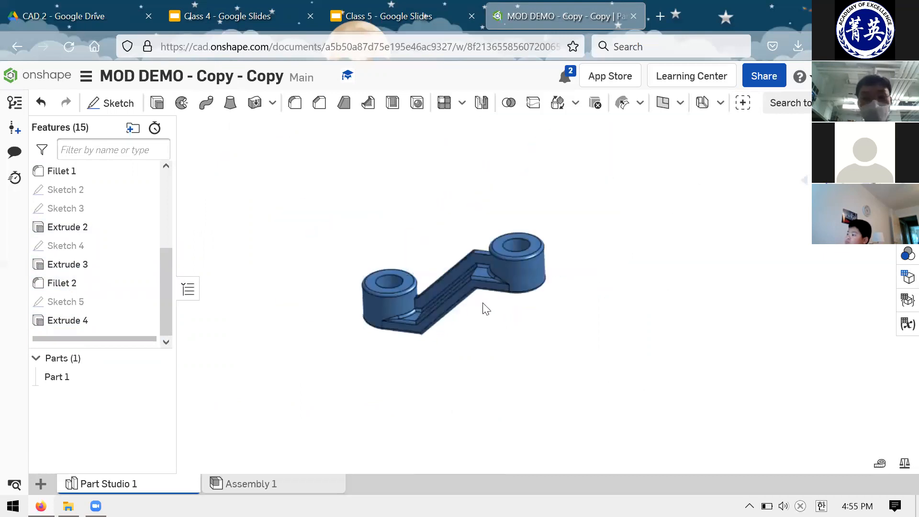
{"action": "scroll", "coordinate": [483, 304], "scroll_direction": "up", "scroll_amount": 3}
{"action": "scroll", "coordinate": [565, 225], "scroll_direction": "down", "scroll_amount": 1}
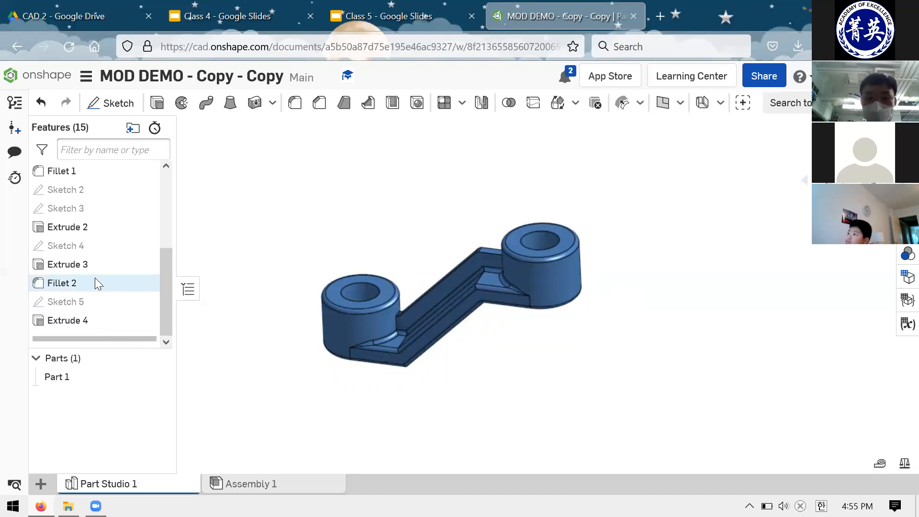
{"action": "scroll", "coordinate": [95, 283], "scroll_direction": "up", "scroll_amount": 3}
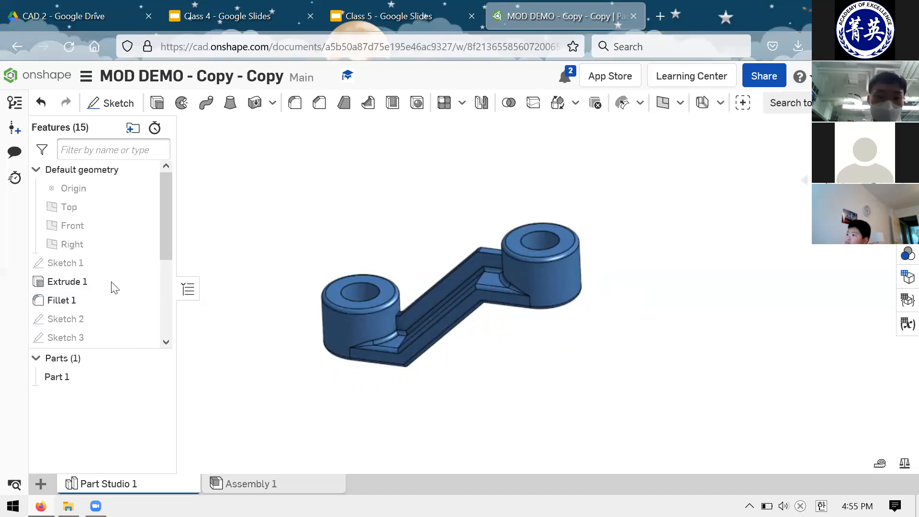
{"action": "scroll", "coordinate": [71, 242], "scroll_direction": "down", "scroll_amount": 3}
{"action": "scroll", "coordinate": [68, 232], "scroll_direction": "up", "scroll_amount": 3}
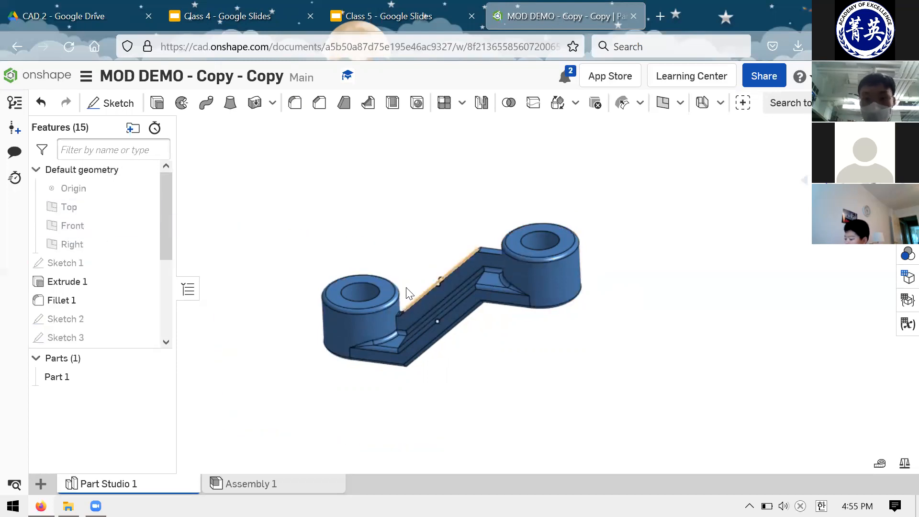
{"action": "scroll", "coordinate": [354, 230], "scroll_direction": "up", "scroll_amount": 2}
{"action": "scroll", "coordinate": [363, 273], "scroll_direction": "down", "scroll_amount": 4}
{"action": "scroll", "coordinate": [314, 363], "scroll_direction": "up", "scroll_amount": 3}
{"action": "scroll", "coordinate": [286, 344], "scroll_direction": "down", "scroll_amount": 2}
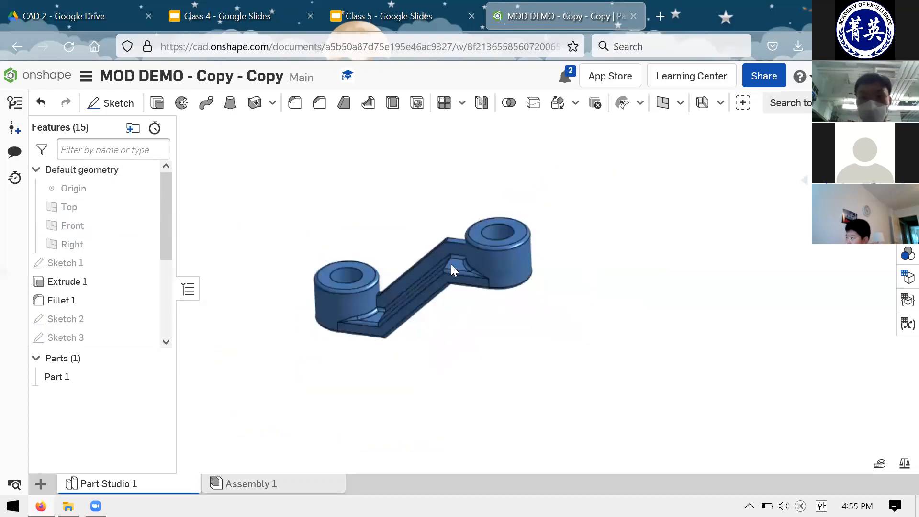
Step: Highlight the geometry of Extrude 2 and Extrude 3 together on the part and clear the selection
{"action": "scroll", "coordinate": [92, 281], "scroll_direction": "down", "scroll_amount": 3}
{"action": "left_click", "coordinate": [84, 246]}
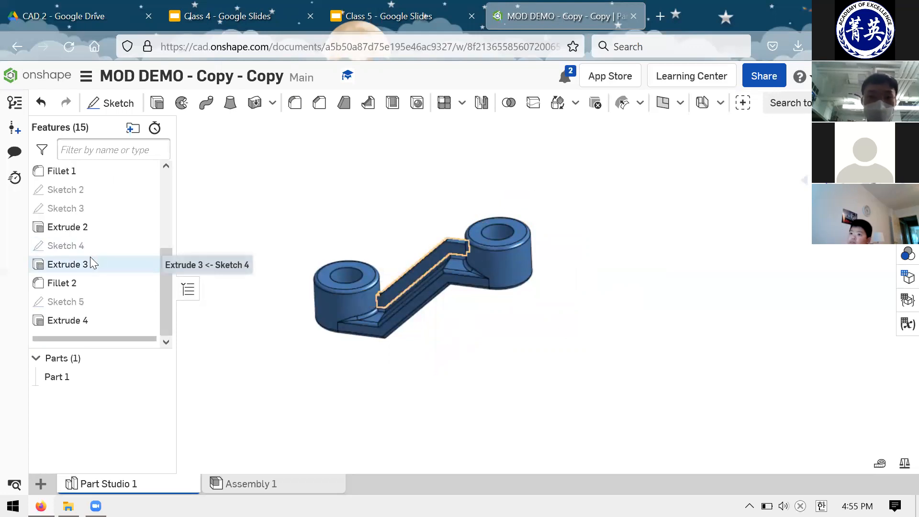
{"action": "scroll", "coordinate": [91, 263], "scroll_direction": "up", "scroll_amount": 2}
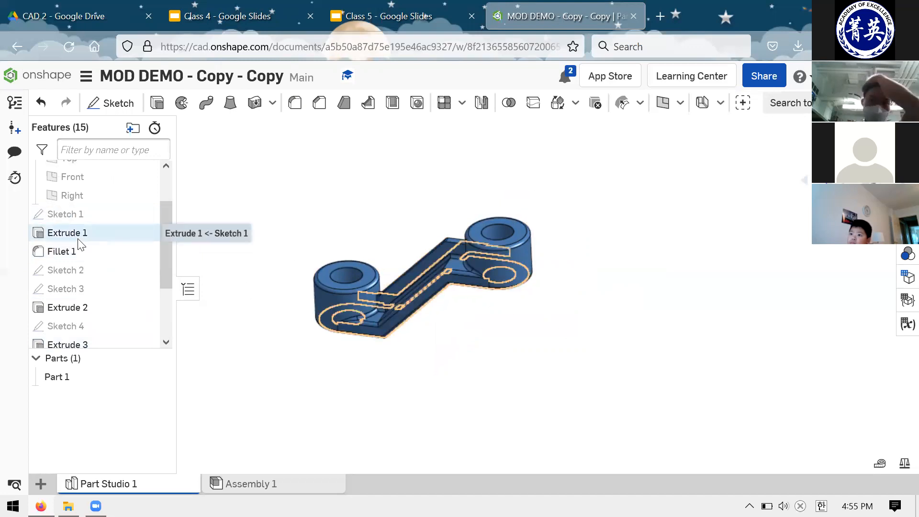
{"action": "scroll", "coordinate": [91, 287], "scroll_direction": "down", "scroll_amount": 3}
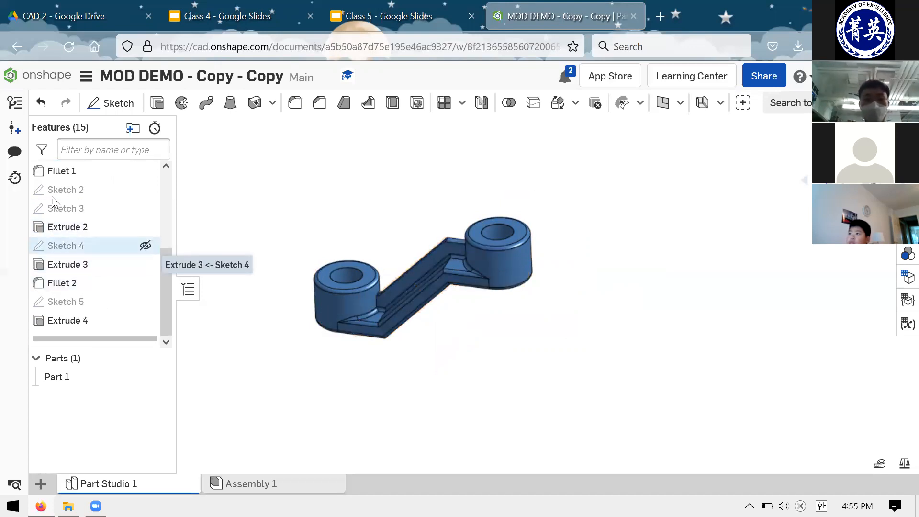
{"action": "left_click", "coordinate": [62, 228]}
{"action": "left_click", "coordinate": [67, 266], "text": "ctrl"}
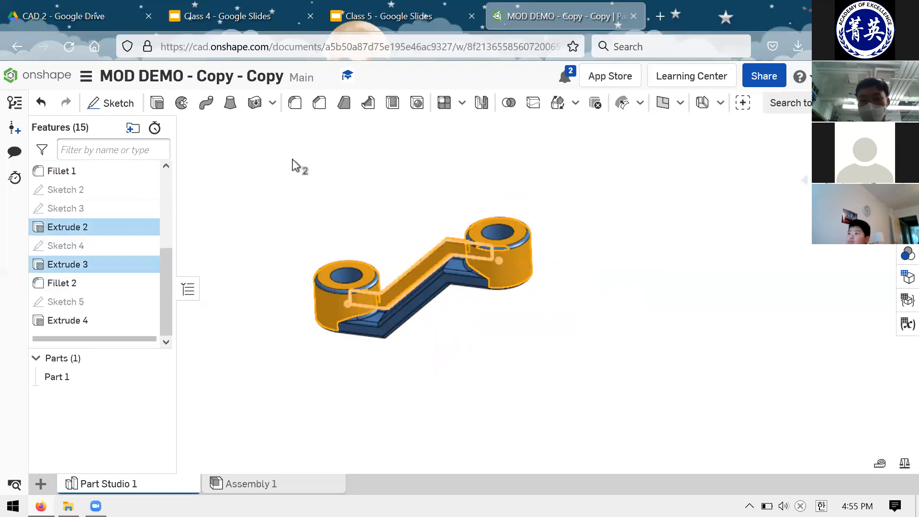
{"action": "left_click", "coordinate": [342, 243]}
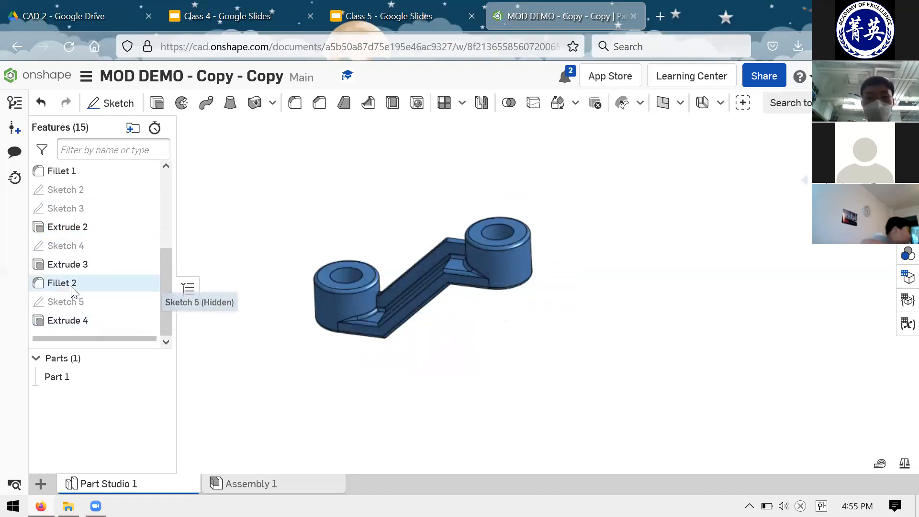
Step: Highlight the geometry of Extrude 2, Extrude 3 and Fillet 2 together on the part and clear the selection
{"action": "left_click", "coordinate": [67, 227]}
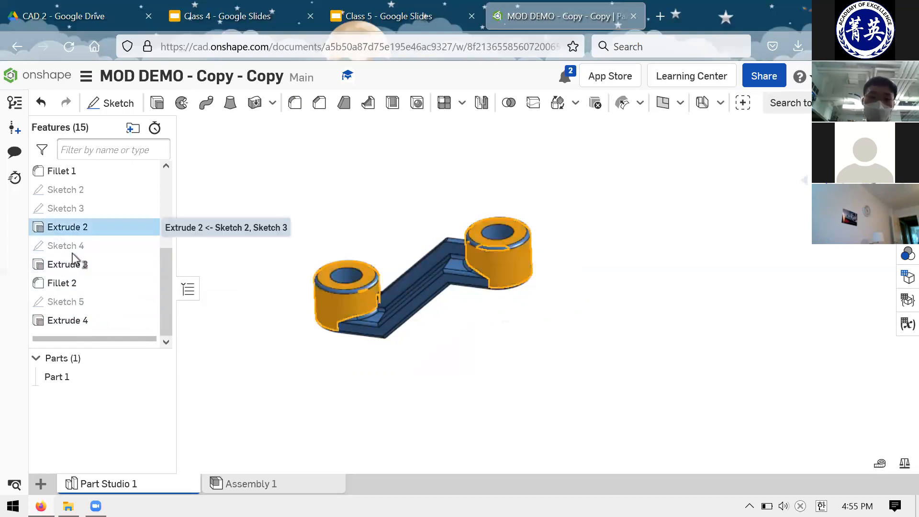
{"action": "left_click", "coordinate": [110, 267], "text": "ctrl"}
{"action": "left_click", "coordinate": [92, 289], "text": "ctrl"}
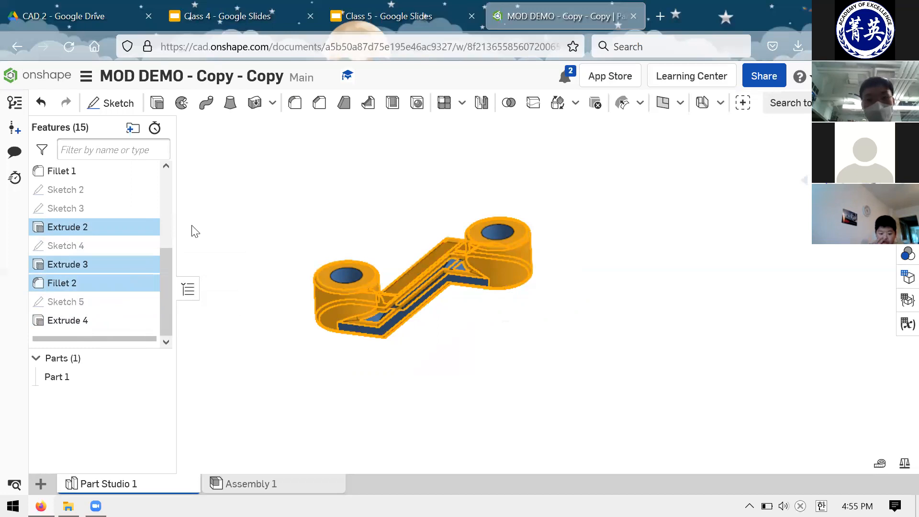
{"action": "left_click", "coordinate": [194, 231]}
{"action": "scroll", "coordinate": [99, 242], "scroll_direction": "up", "scroll_amount": 3}
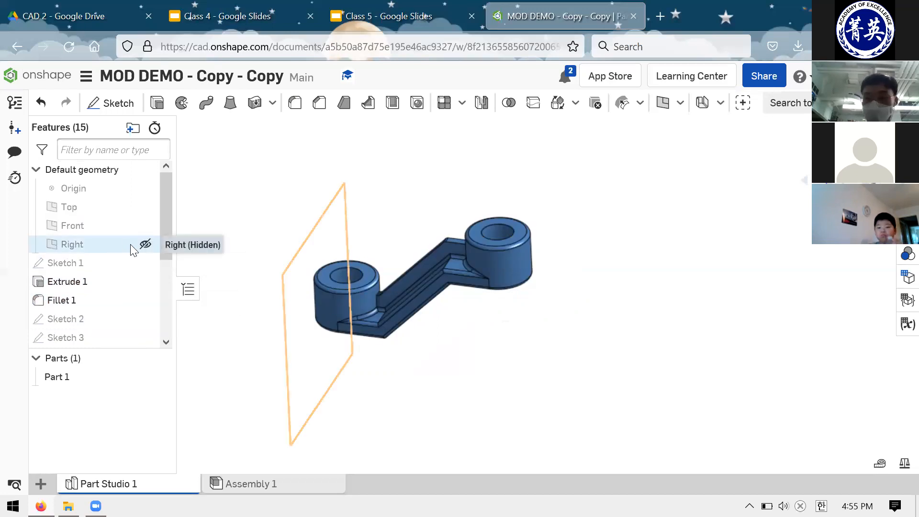
{"action": "scroll", "coordinate": [405, 281], "scroll_direction": "up", "scroll_amount": 5}
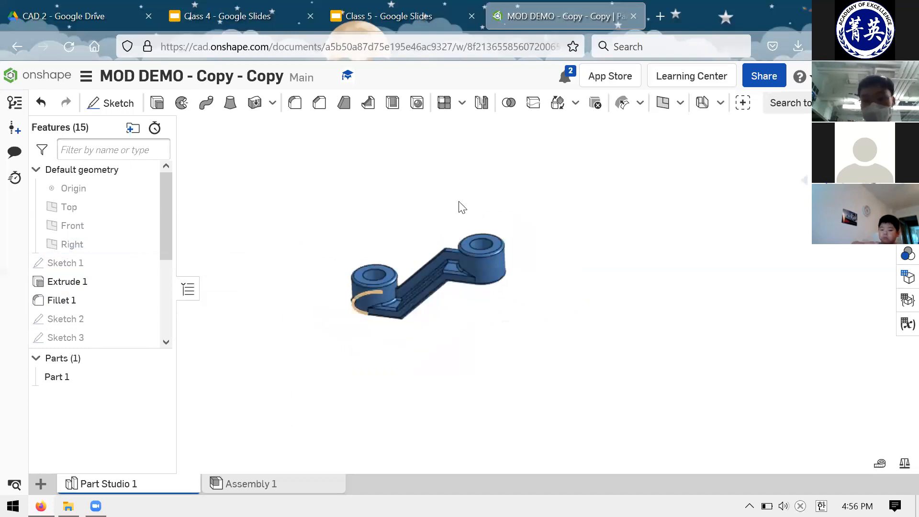
{"action": "scroll", "coordinate": [443, 268], "scroll_direction": "down", "scroll_amount": 3}
{"action": "scroll", "coordinate": [511, 206], "scroll_direction": "up", "scroll_amount": 3}
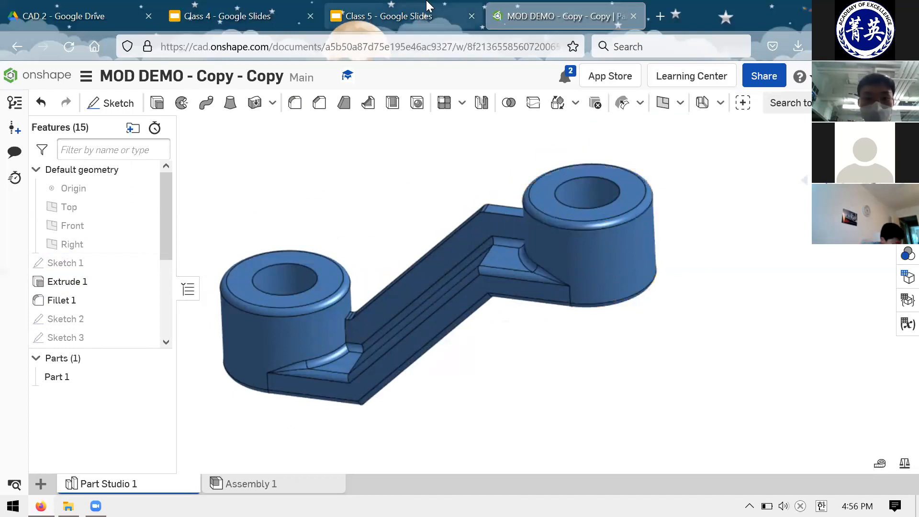
Step: Close the Class 4 slides, switch to the Class 5 presentation in Google Slides, and look over the Evaluation Tools slides after Modifying Parts
{"action": "left_click", "coordinate": [329, 7]}
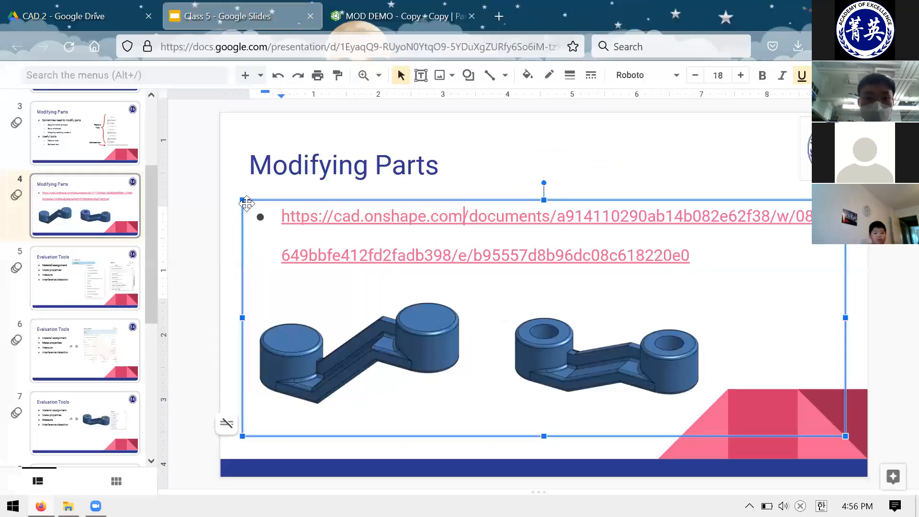
{"action": "left_click", "coordinate": [205, 249]}
{"action": "scroll", "coordinate": [109, 283], "scroll_direction": "down", "scroll_amount": 2}
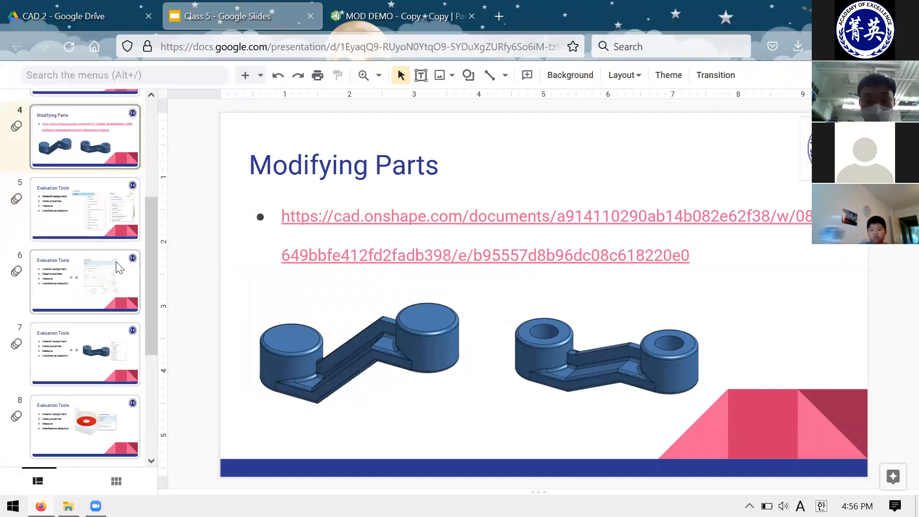
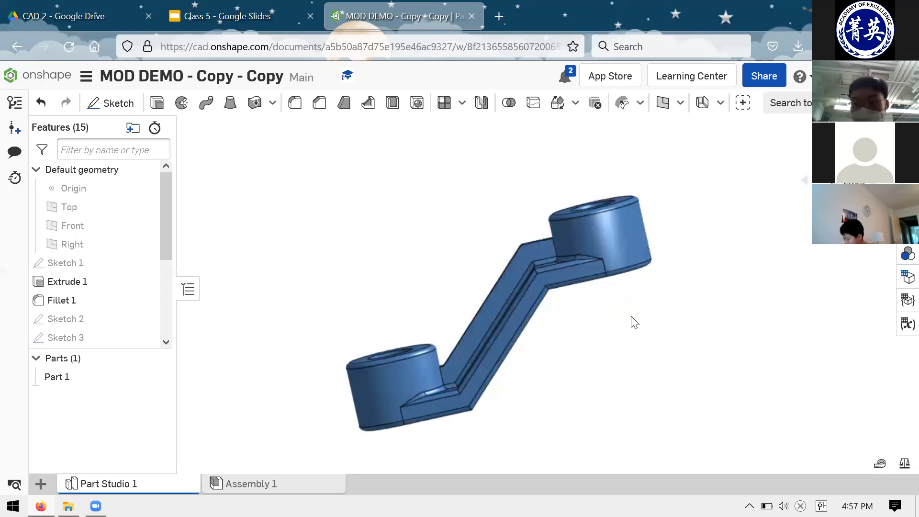
Step: Examine the part's arm and cylinders in the front view and in the isometric view
{"action": "key", "text": "shift+1"}
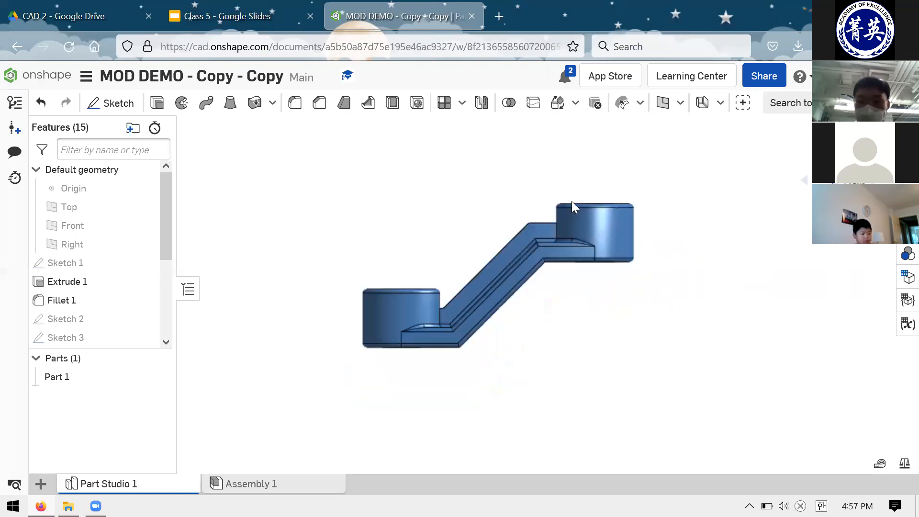
{"action": "key", "text": "shift+7"}
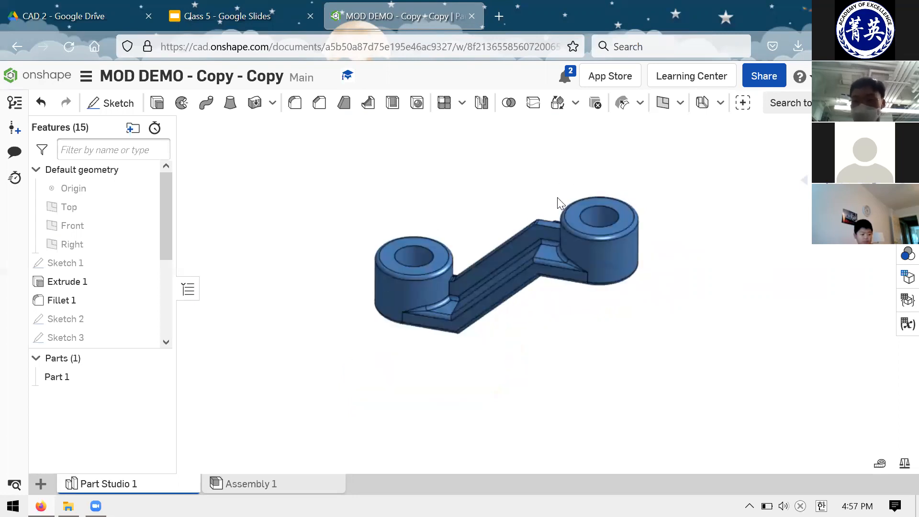
{"action": "scroll", "coordinate": [492, 216], "scroll_direction": "up", "scroll_amount": 2}
{"action": "scroll", "coordinate": [492, 215], "scroll_direction": "down", "scroll_amount": 2}
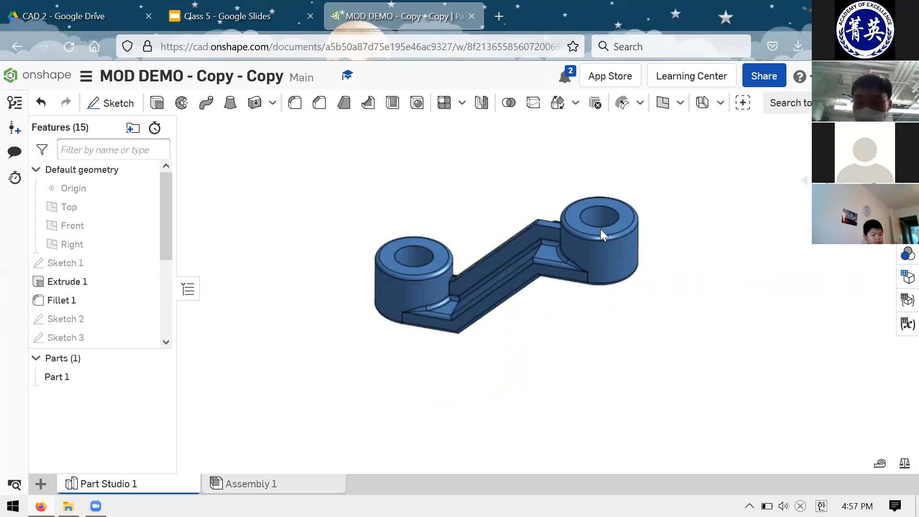
{"action": "scroll", "coordinate": [601, 229], "scroll_direction": "down", "scroll_amount": 1}
{"action": "scroll", "coordinate": [546, 264], "scroll_direction": "up", "scroll_amount": 2}
{"action": "scroll", "coordinate": [371, 274], "scroll_direction": "down", "scroll_amount": 2}
{"action": "scroll", "coordinate": [495, 258], "scroll_direction": "up", "scroll_amount": 2}
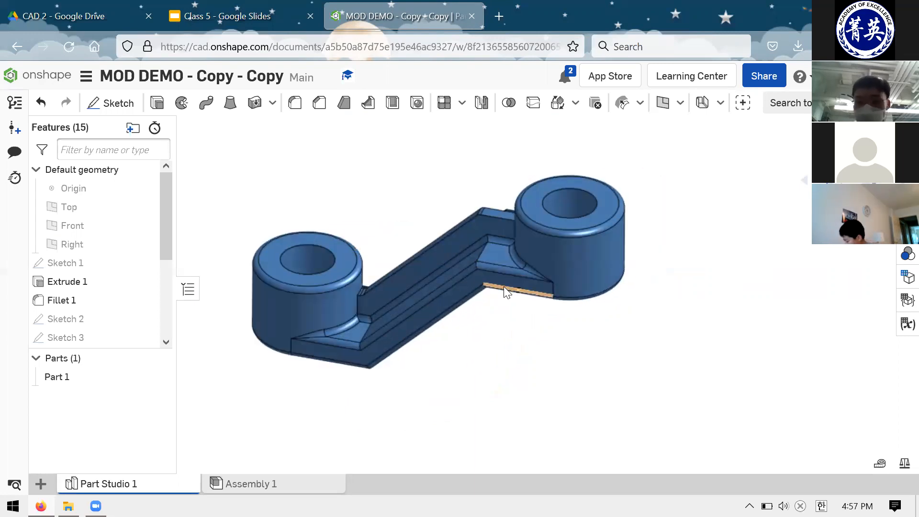
{"action": "scroll", "coordinate": [469, 269], "scroll_direction": "down", "scroll_amount": 2}
{"action": "scroll", "coordinate": [367, 310], "scroll_direction": "up", "scroll_amount": 2}
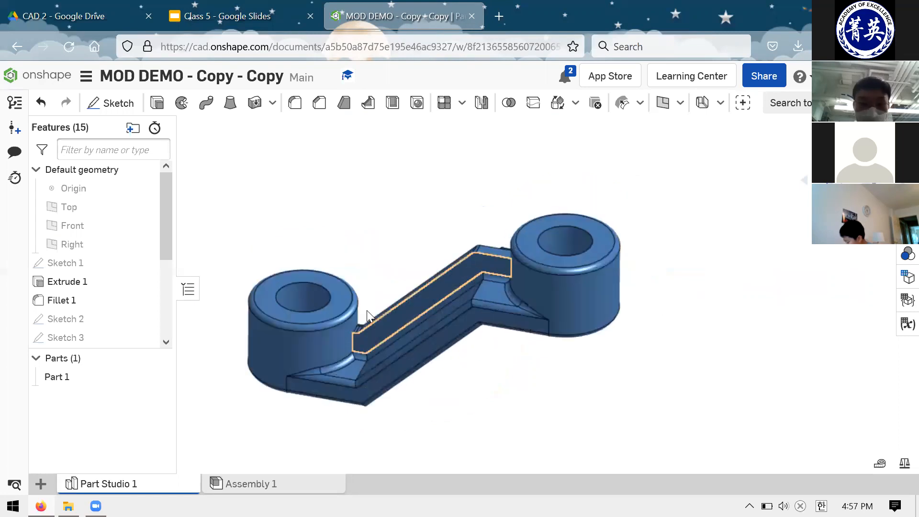
Step: Open the material assignment for Part 1
{"action": "right_click", "coordinate": [109, 381]}
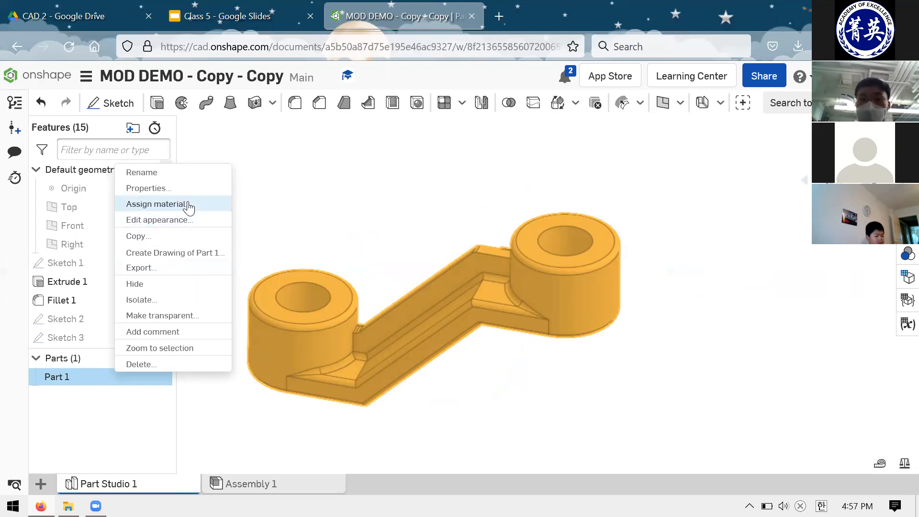
{"action": "left_click", "coordinate": [88, 373]}
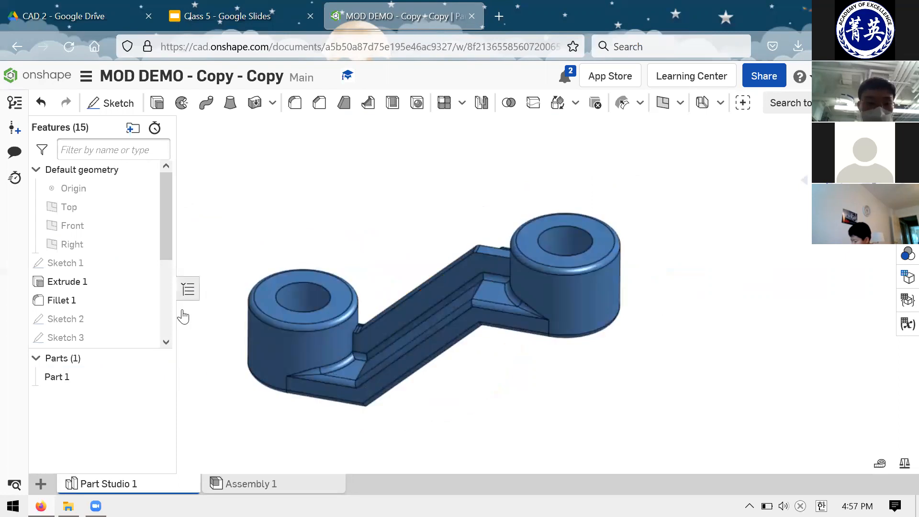
{"action": "right_click", "coordinate": [91, 380]}
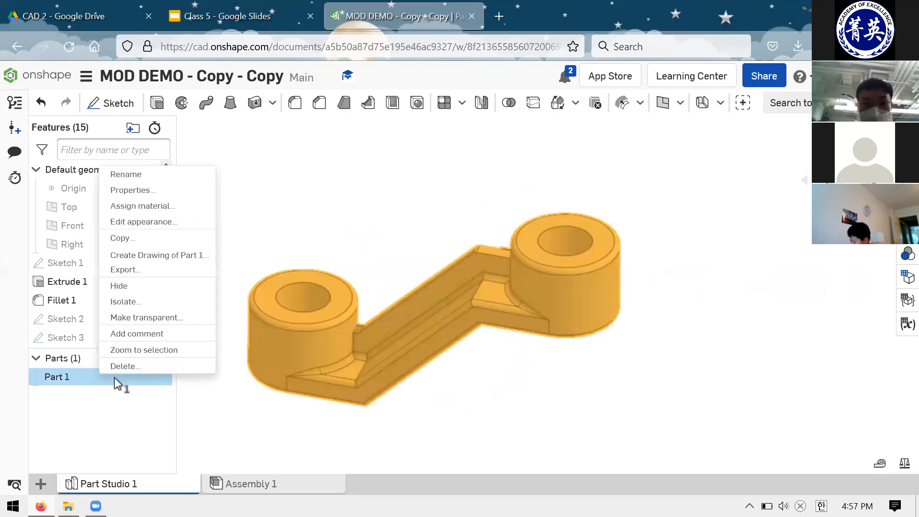
{"action": "left_click", "coordinate": [166, 207]}
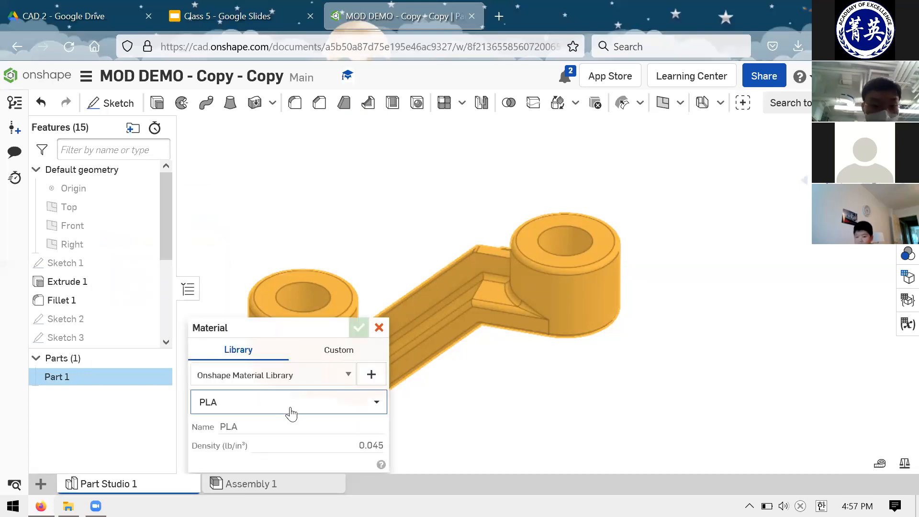
Step: Look over the Onshape Material Library and the custom material options for Part 1, returning to the library
{"action": "left_click", "coordinate": [345, 380]}
{"action": "left_click", "coordinate": [346, 384]}
{"action": "left_click", "coordinate": [351, 402]}
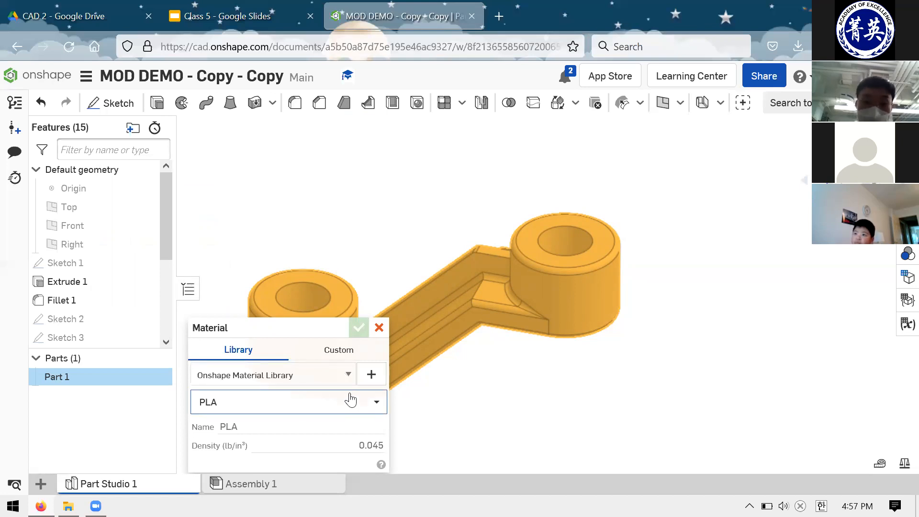
{"action": "left_click", "coordinate": [344, 355]}
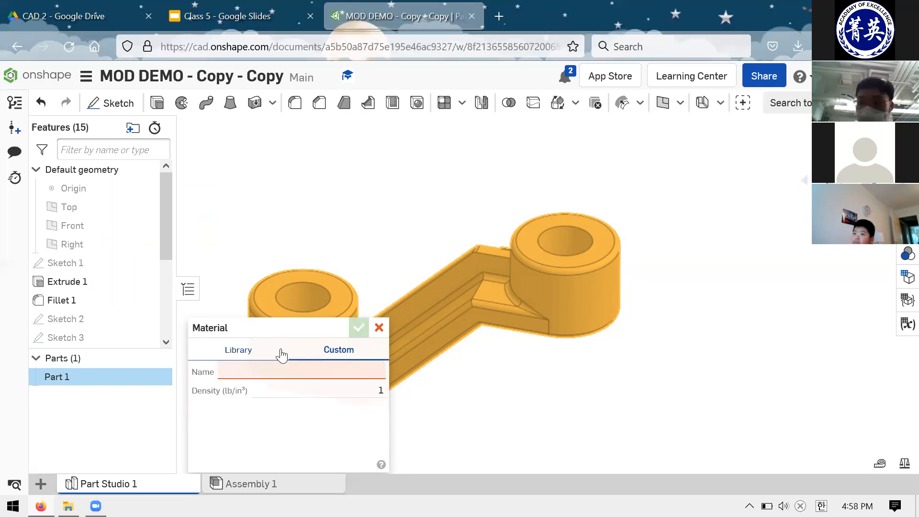
{"action": "left_click", "coordinate": [268, 355]}
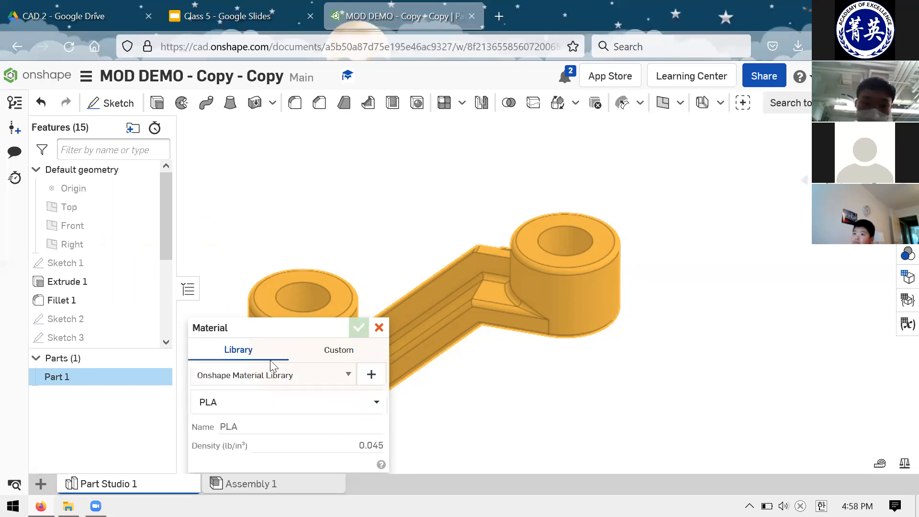
Step: Look through the Onshape Material Library's list of materials for Part 1 and pick PLA
{"action": "left_click", "coordinate": [376, 405]}
{"action": "scroll", "coordinate": [302, 343], "scroll_direction": "down", "scroll_amount": 3}
{"action": "scroll", "coordinate": [275, 338], "scroll_direction": "down", "scroll_amount": 5}
{"action": "scroll", "coordinate": [293, 336], "scroll_direction": "up", "scroll_amount": 7}
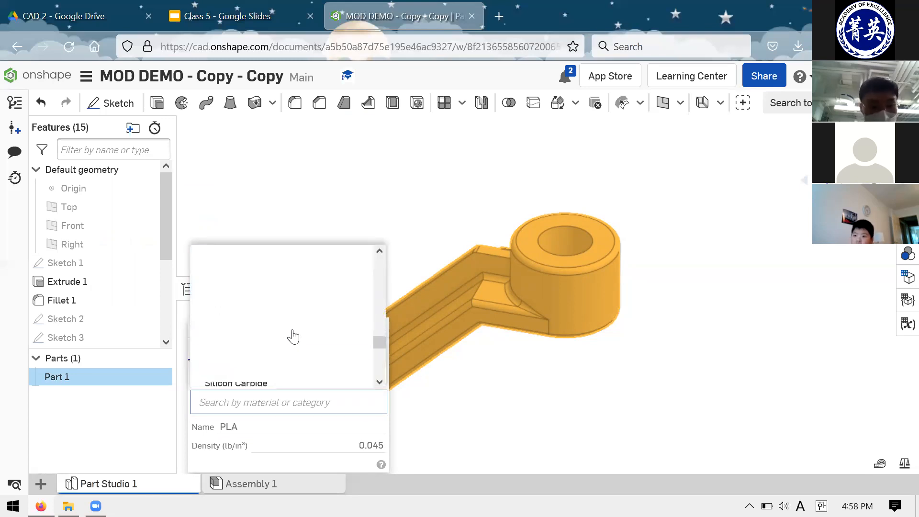
{"action": "scroll", "coordinate": [293, 336], "scroll_direction": "down", "scroll_amount": 3}
{"action": "scroll", "coordinate": [293, 337], "scroll_direction": "down", "scroll_amount": 2}
{"action": "scroll", "coordinate": [292, 333], "scroll_direction": "up", "scroll_amount": 7}
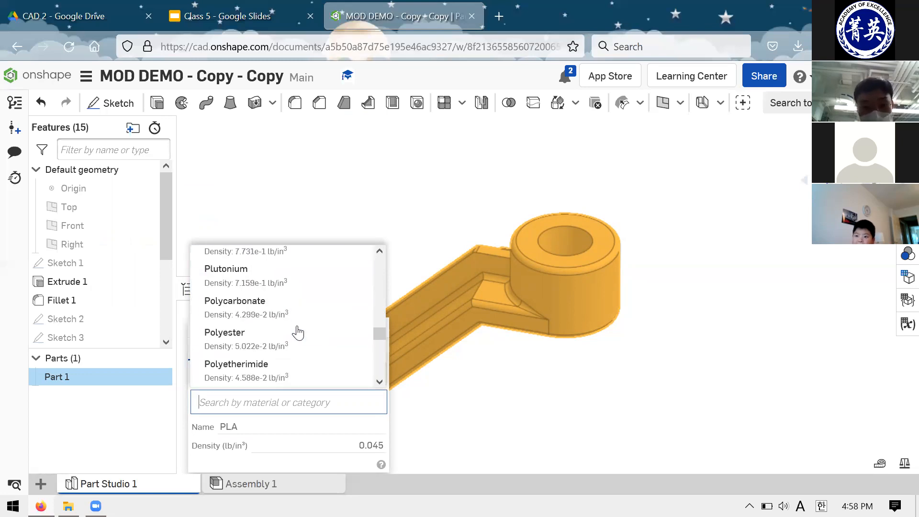
{"action": "scroll", "coordinate": [290, 321], "scroll_direction": "down", "scroll_amount": 3}
{"action": "scroll", "coordinate": [237, 288], "scroll_direction": "up", "scroll_amount": 3}
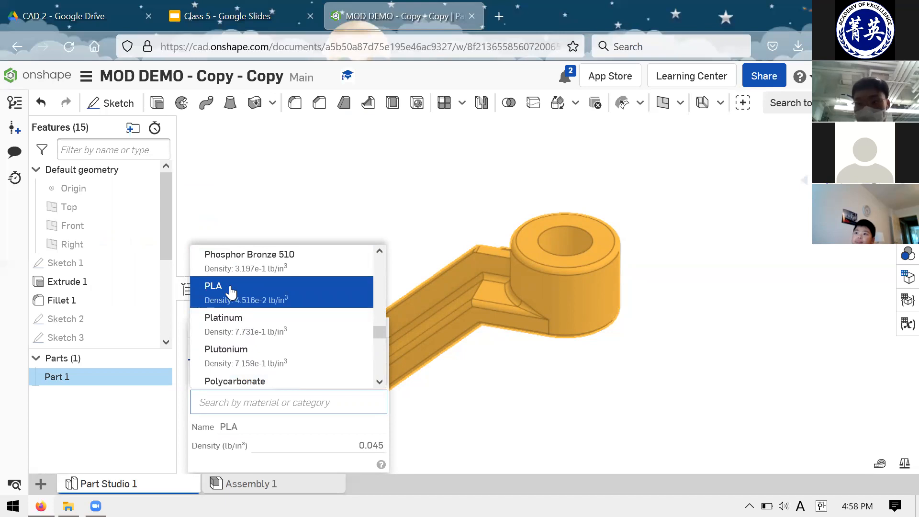
{"action": "left_click", "coordinate": [228, 286]}
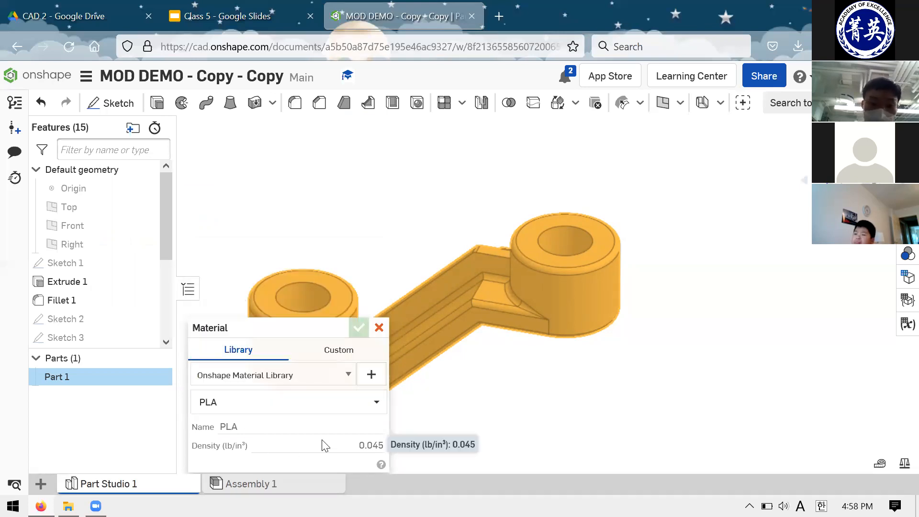
Step: Check PLA's density for Part 1 and close the material assignment without applying a change
{"action": "double_click", "coordinate": [371, 445]}
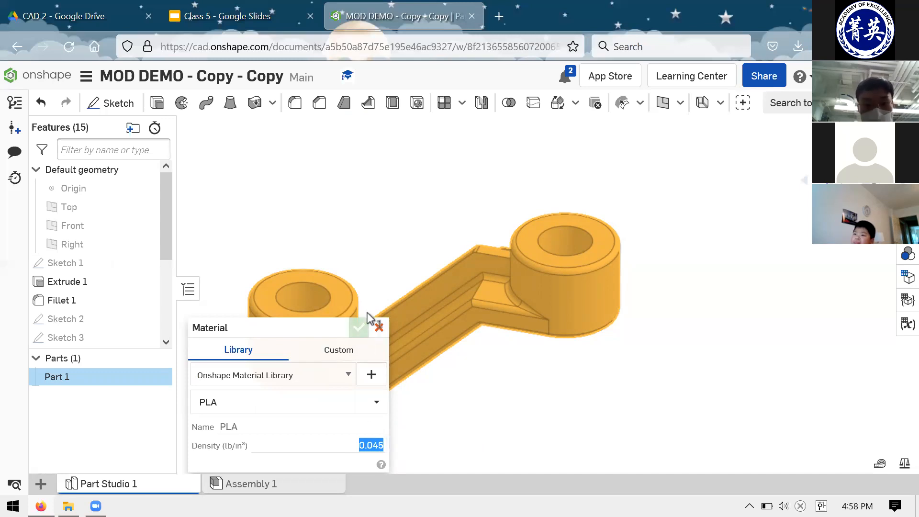
{"action": "left_click", "coordinate": [462, 442]}
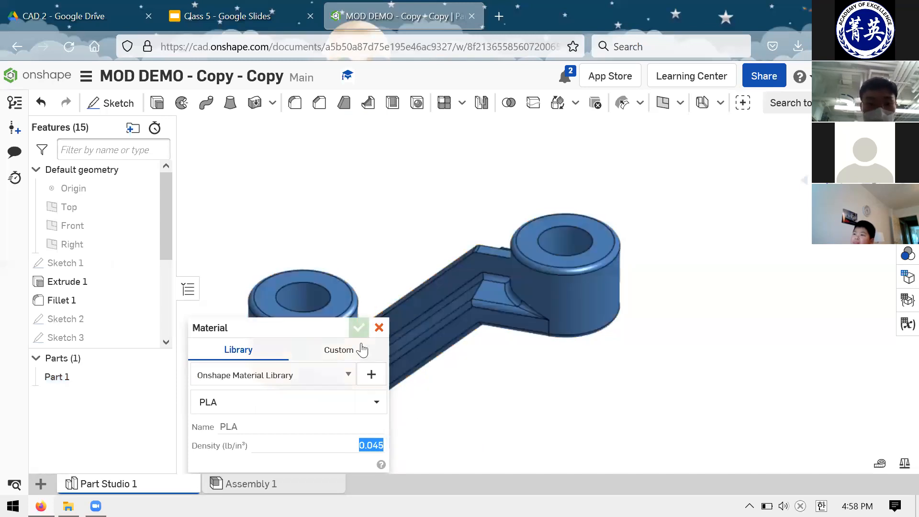
{"action": "left_click", "coordinate": [318, 296]}
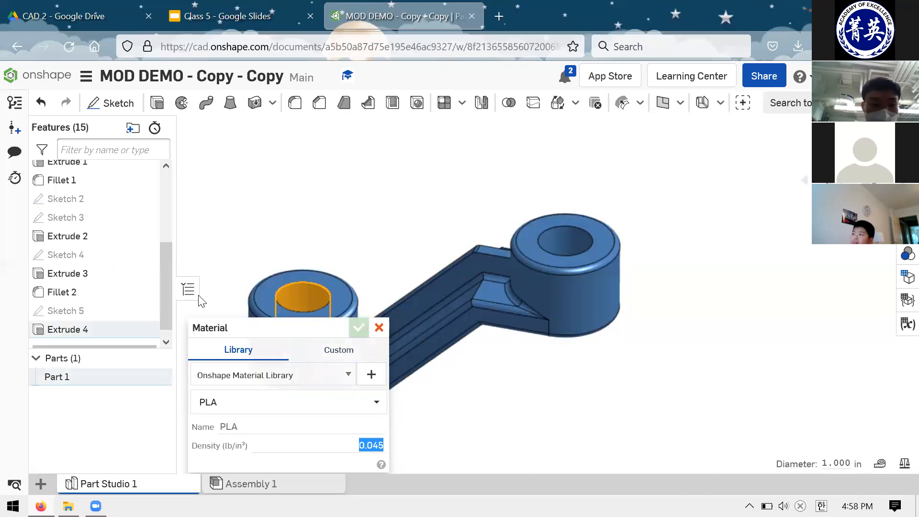
{"action": "left_click", "coordinate": [111, 379]}
{"action": "left_click", "coordinate": [379, 328]}
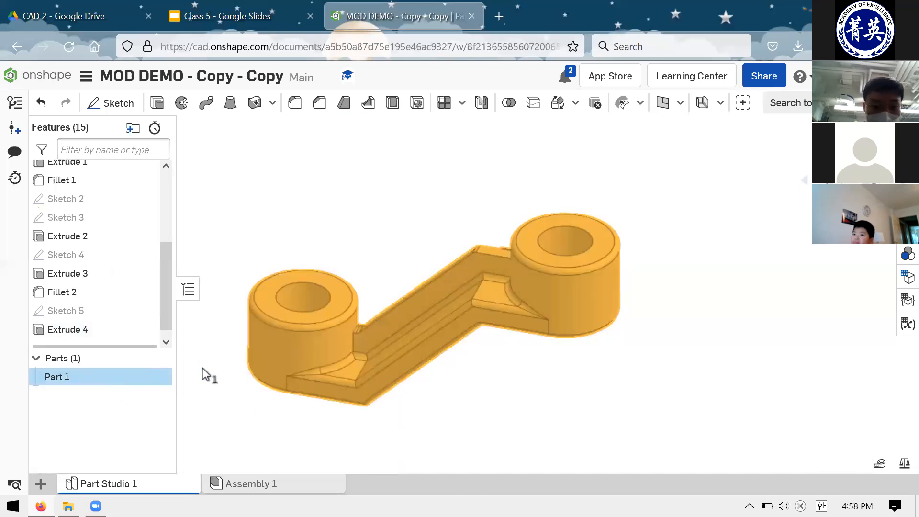
{"action": "right_click", "coordinate": [163, 382]}
{"action": "left_click", "coordinate": [191, 231]}
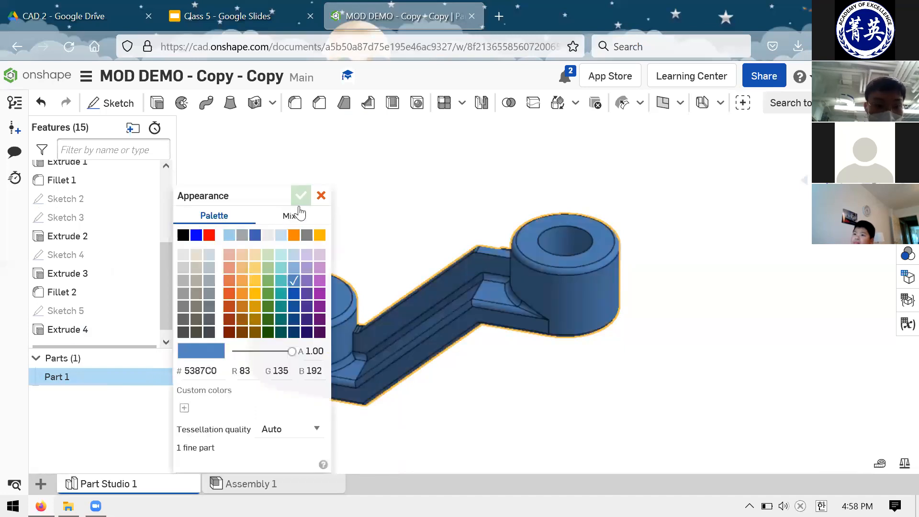
{"action": "left_click", "coordinate": [302, 191]}
{"action": "right_click", "coordinate": [112, 380]}
{"action": "left_click", "coordinate": [177, 209]}
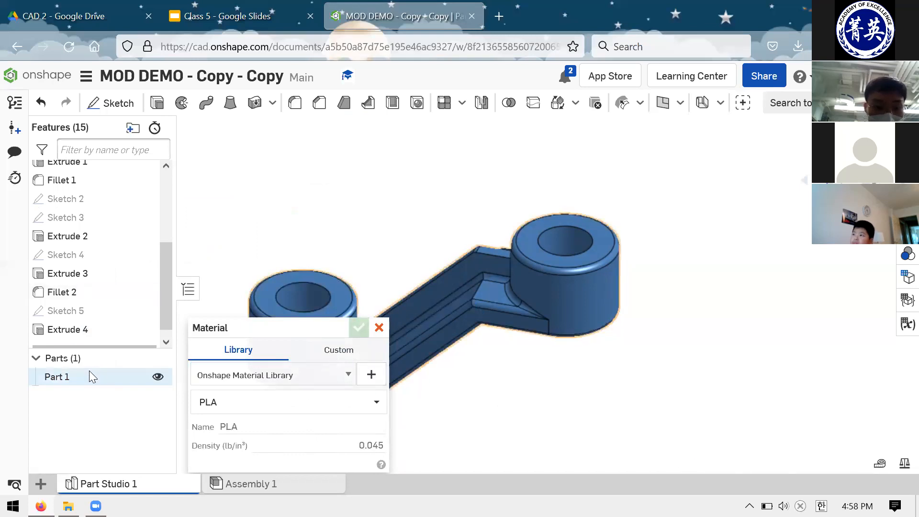
{"action": "left_click", "coordinate": [336, 375]}
{"action": "left_click", "coordinate": [335, 375]}
{"action": "left_click", "coordinate": [381, 465]}
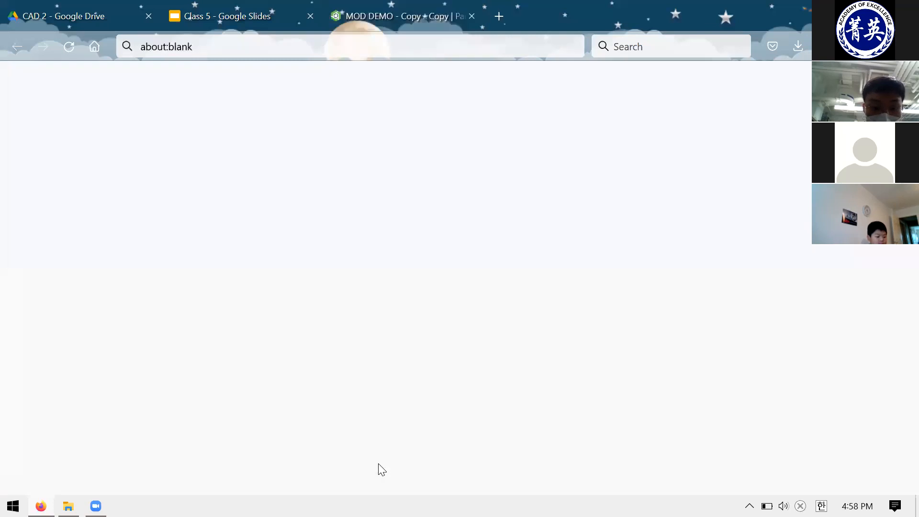
{"action": "left_click", "coordinate": [479, 14]}
{"action": "left_click", "coordinate": [634, 17]}
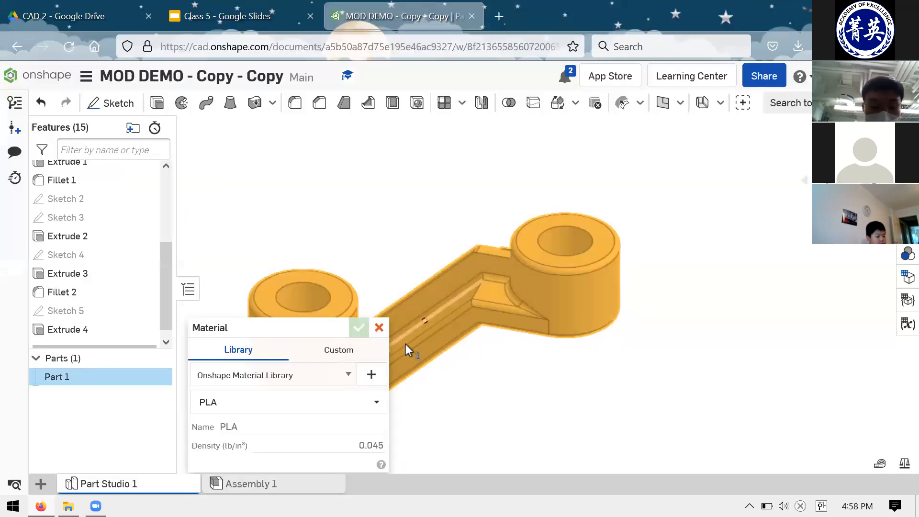
{"action": "left_click", "coordinate": [380, 329]}
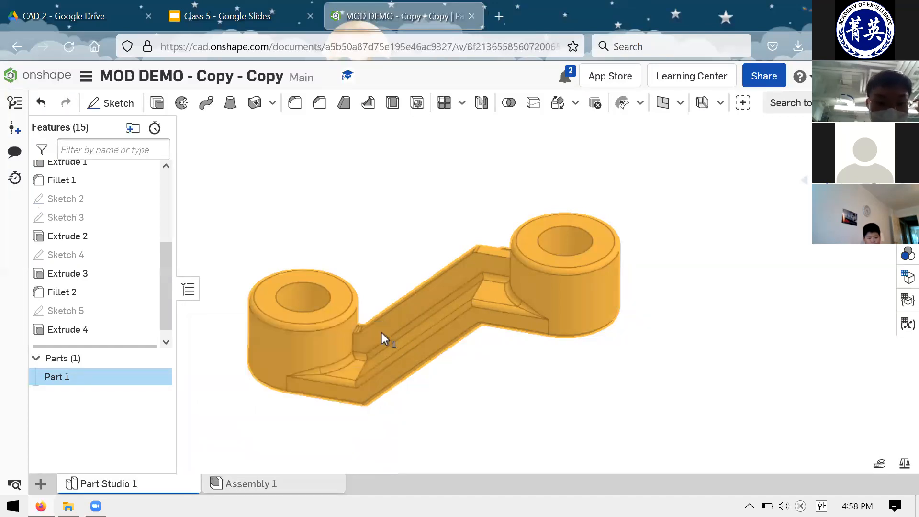
Step: Assign the material PET from the Onshape Material Library to Part 1
{"action": "left_click", "coordinate": [123, 378]}
{"action": "right_click", "coordinate": [124, 377]}
{"action": "left_click", "coordinate": [201, 205]}
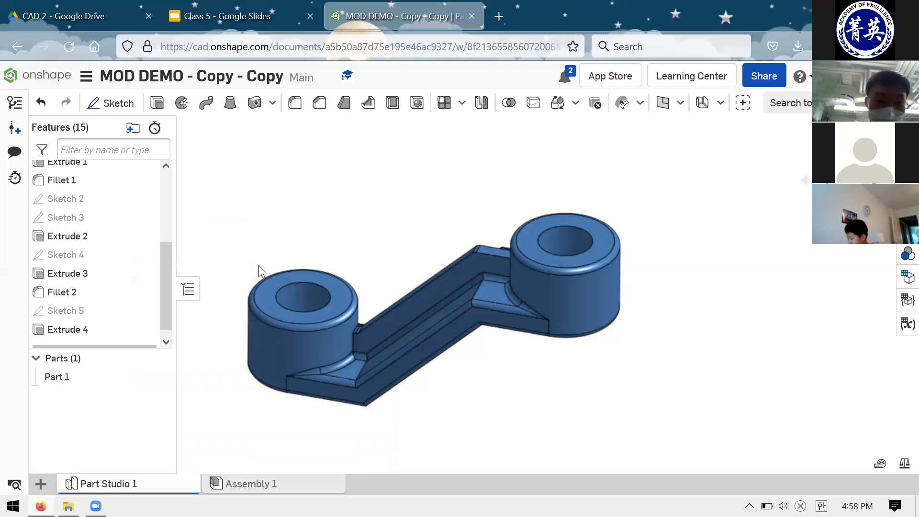
{"action": "left_click", "coordinate": [330, 379]}
{"action": "left_click", "coordinate": [325, 395]}
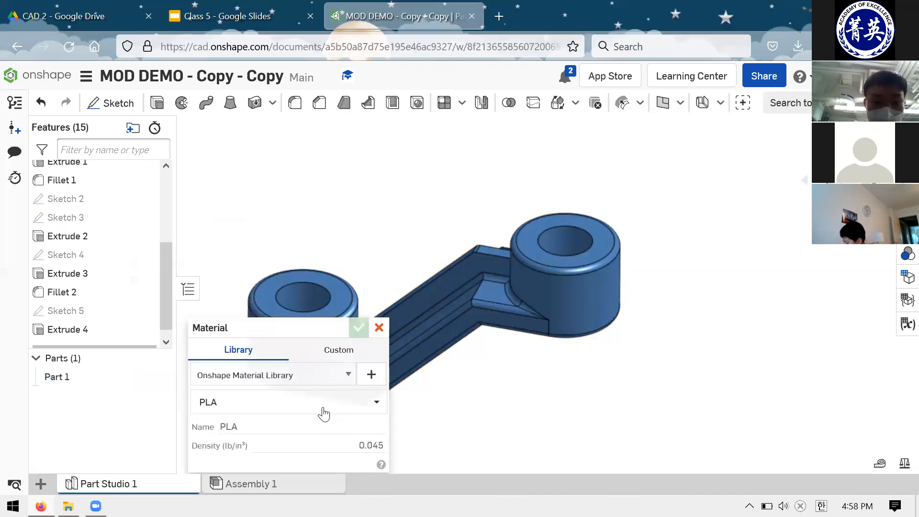
{"action": "left_click", "coordinate": [321, 407]}
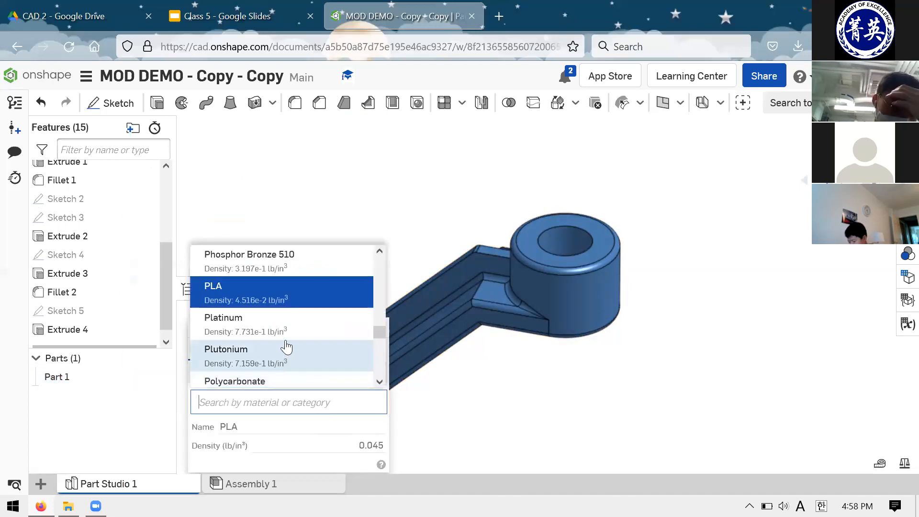
{"action": "scroll", "coordinate": [286, 346], "scroll_direction": "up", "scroll_amount": 3}
{"action": "left_click", "coordinate": [276, 298]}
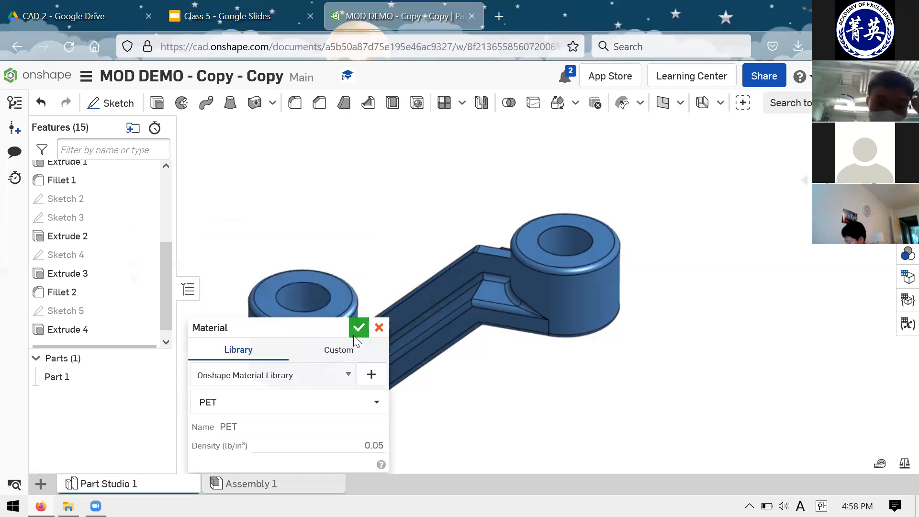
{"action": "left_click", "coordinate": [359, 328]}
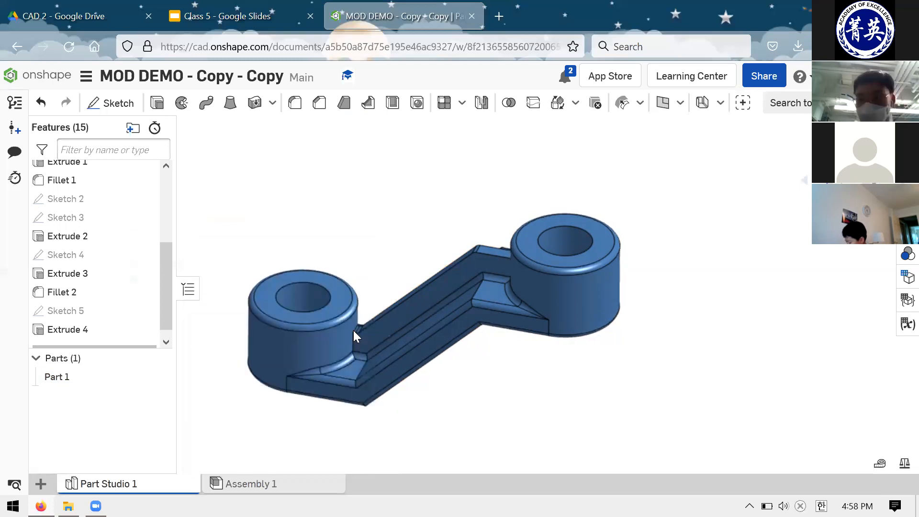
Step: Switch to the Class 5 presentation in Google Slides and view the Evaluation Tools slide on mass properties
{"action": "scroll", "coordinate": [343, 312], "scroll_direction": "down", "scroll_amount": 2}
{"action": "left_click", "coordinate": [278, 7]}
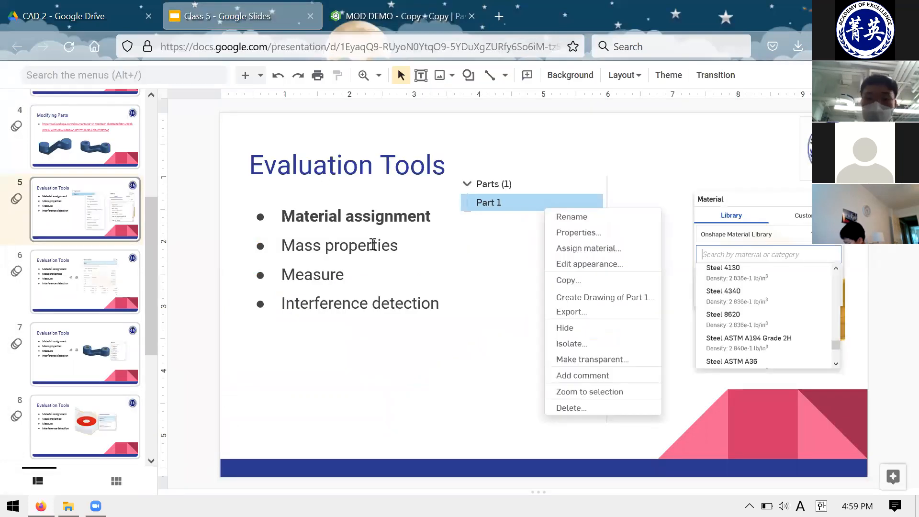
{"action": "key", "text": "Down"}
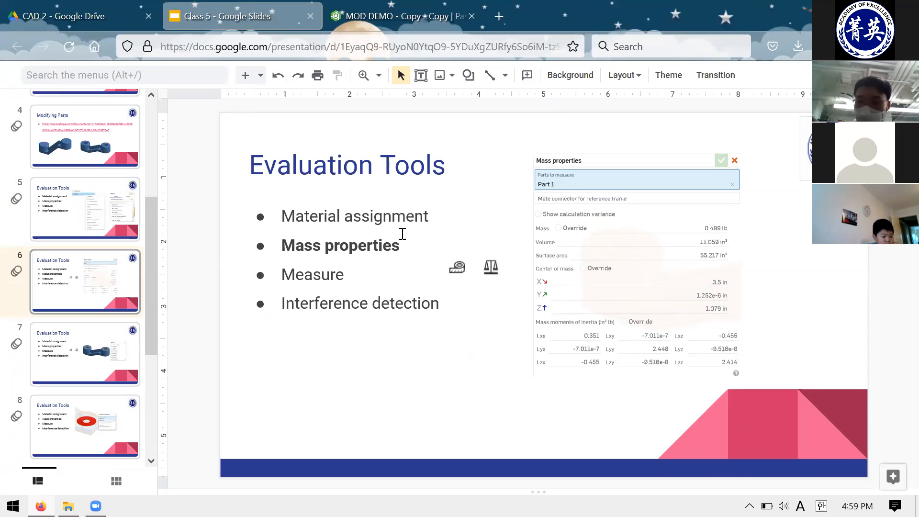
Step: Return to the MOD DEMO copy in Onshape and evaluate the mass properties of Part 1
{"action": "left_click", "coordinate": [398, 16]}
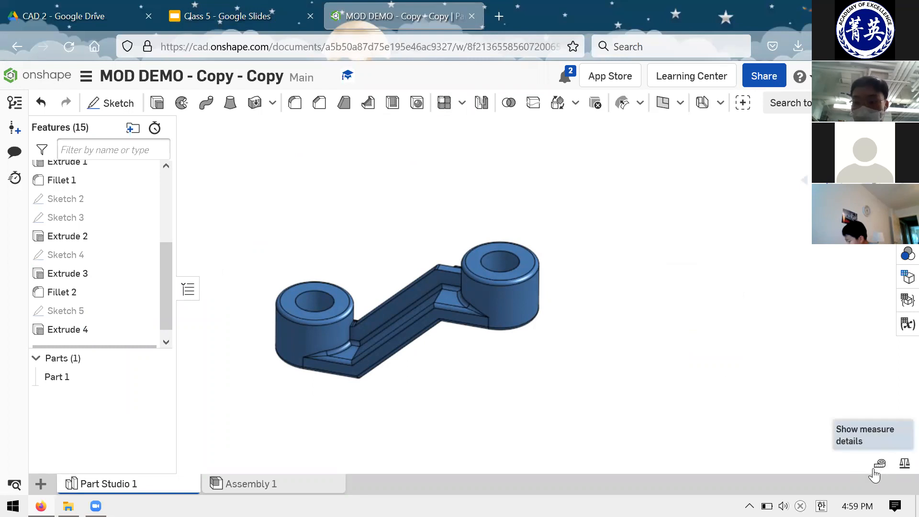
{"action": "left_click", "coordinate": [904, 467]}
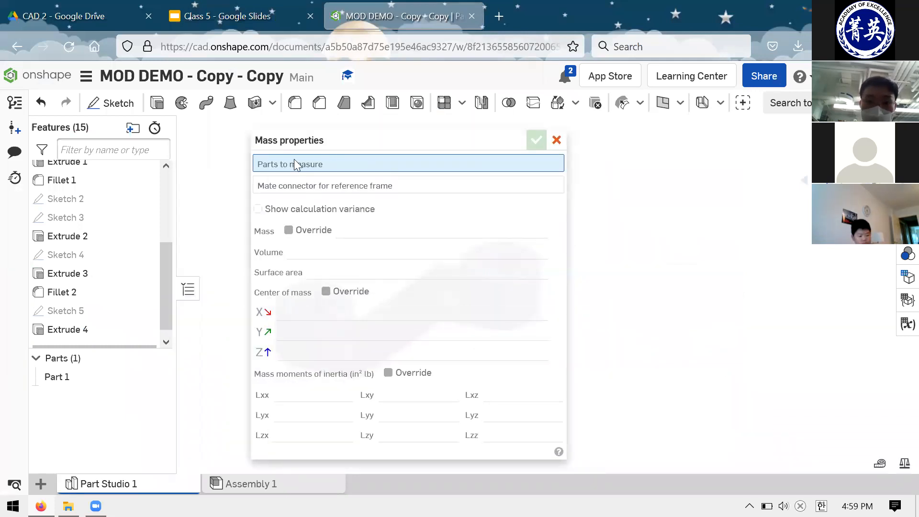
{"action": "left_click", "coordinate": [86, 377]}
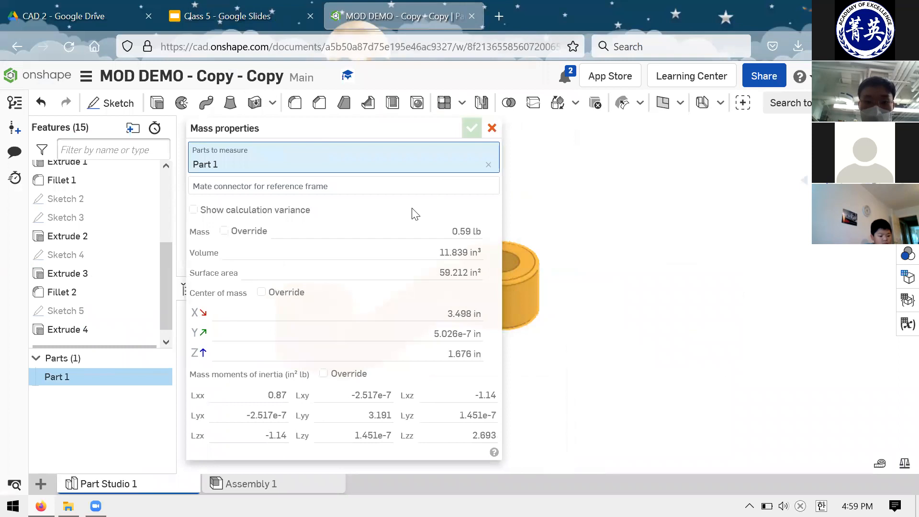
{"action": "mouse_move", "coordinate": [447, 233]}
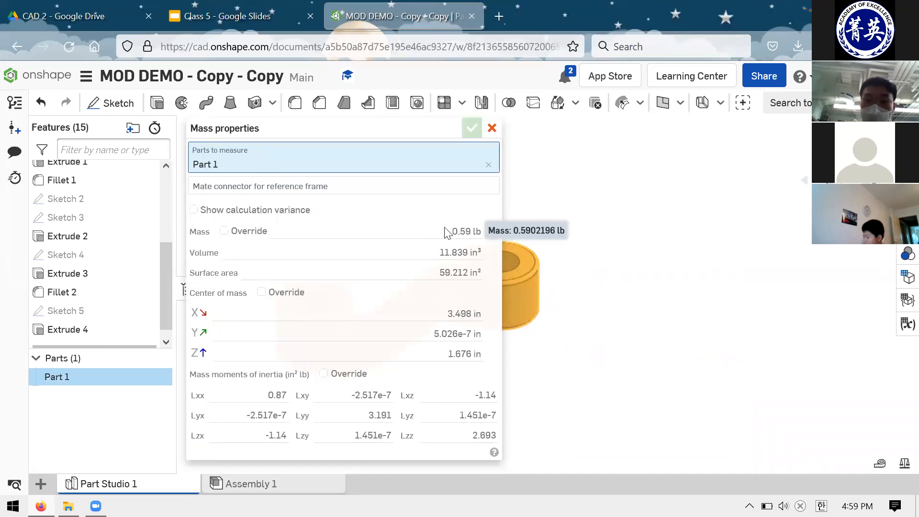
{"action": "left_click_drag", "start_coordinate": [372, 132], "coordinate": [411, 125]}
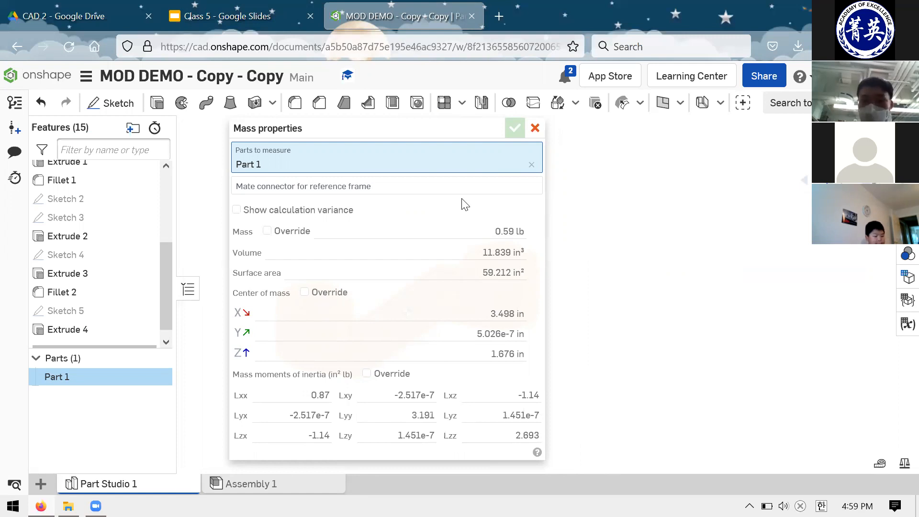
Step: Examine Part 1's mass, volume and surface area, and clear the part from the mass properties selection
{"action": "double_click", "coordinate": [498, 233]}
{"action": "double_click", "coordinate": [499, 253]}
{"action": "double_click", "coordinate": [522, 272]}
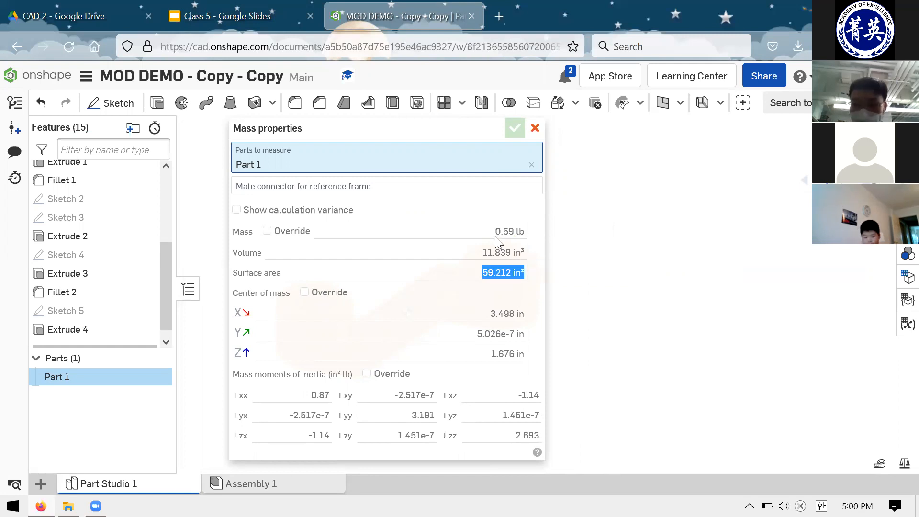
{"action": "left_click", "coordinate": [498, 257]}
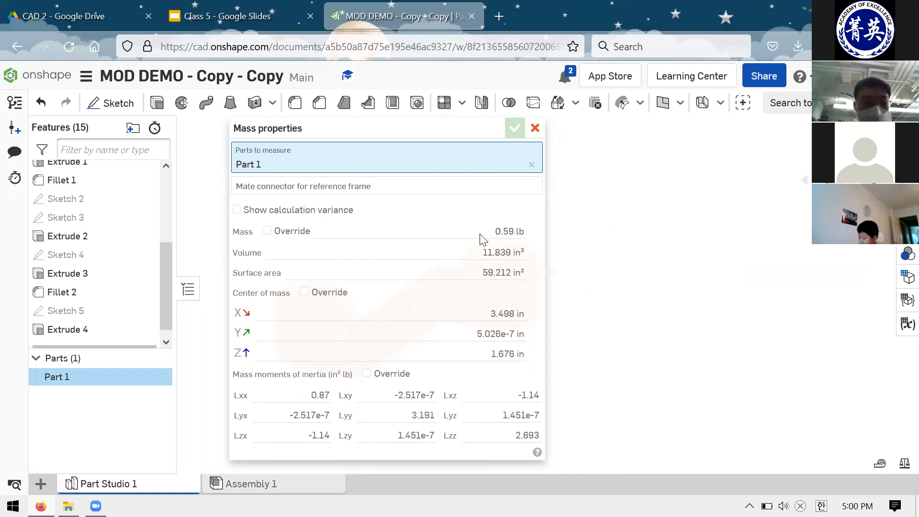
{"action": "mouse_move", "coordinate": [475, 238]}
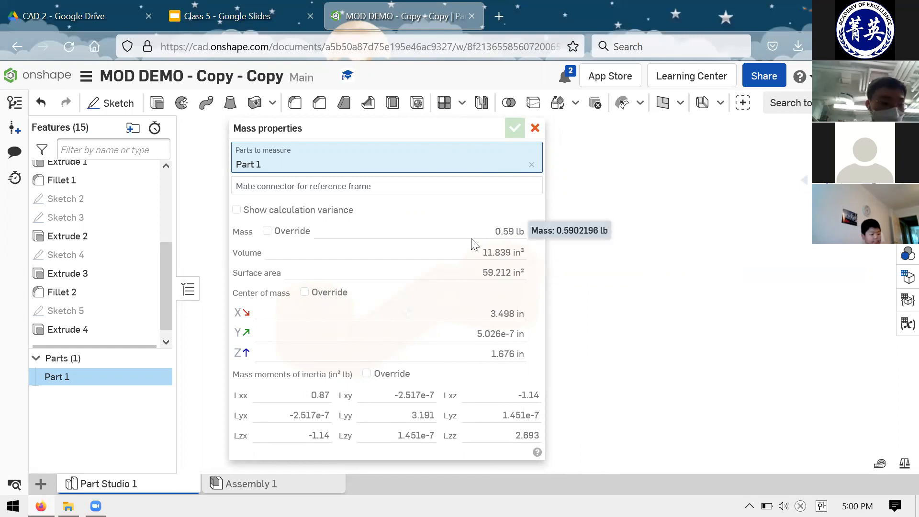
{"action": "left_click", "coordinate": [498, 253]}
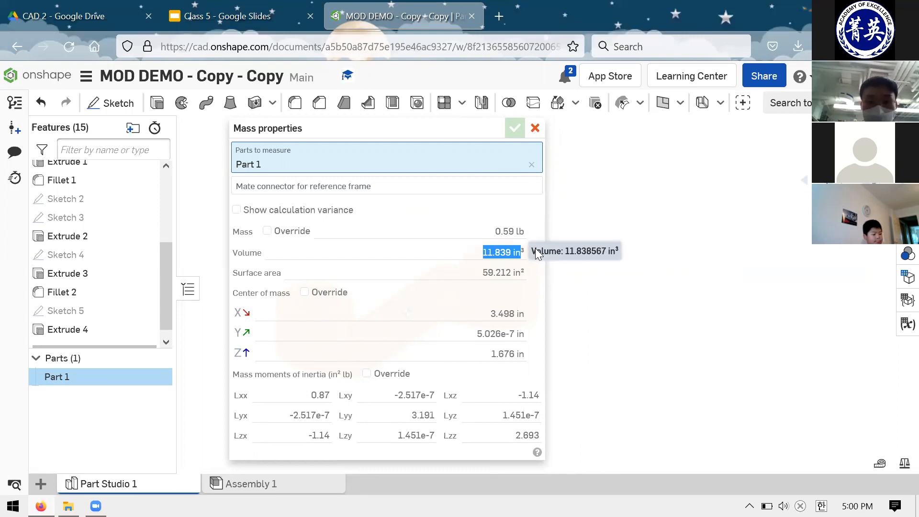
{"action": "left_click", "coordinate": [498, 272]}
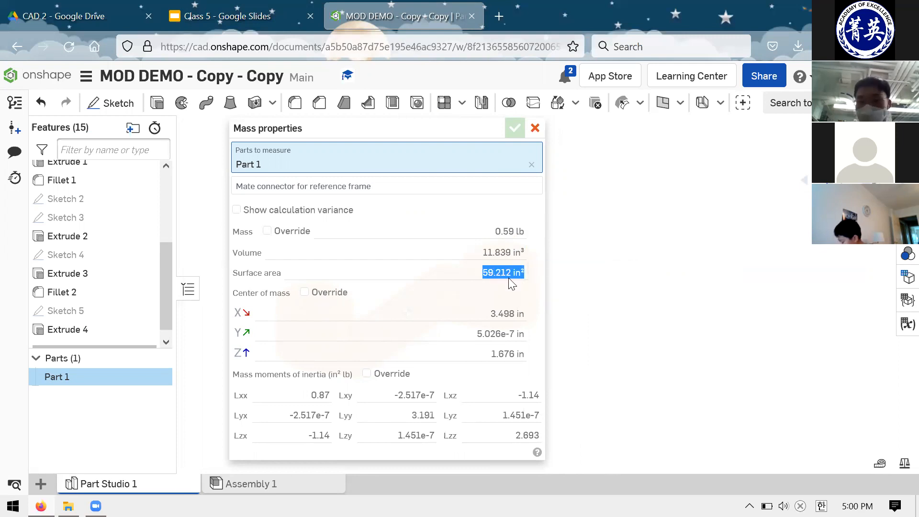
{"action": "left_click", "coordinate": [460, 275]}
{"action": "left_click", "coordinate": [549, 275]}
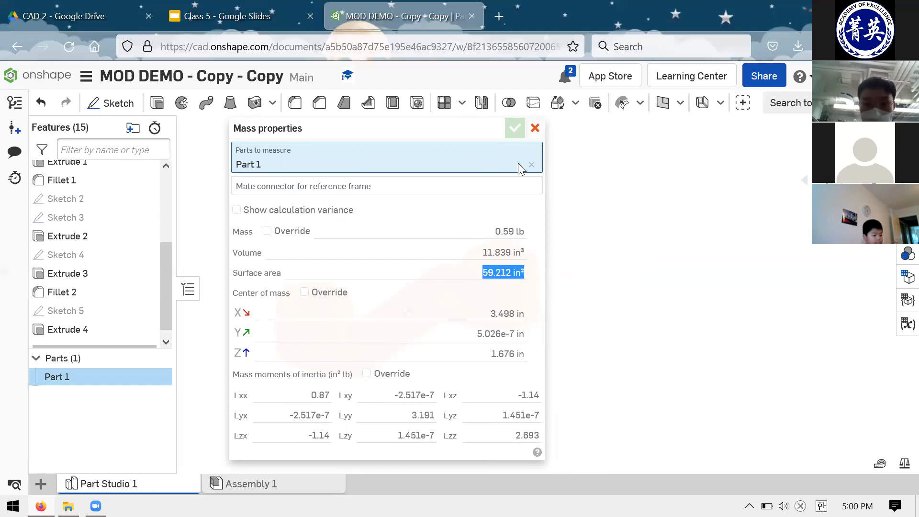
{"action": "left_click", "coordinate": [530, 165]}
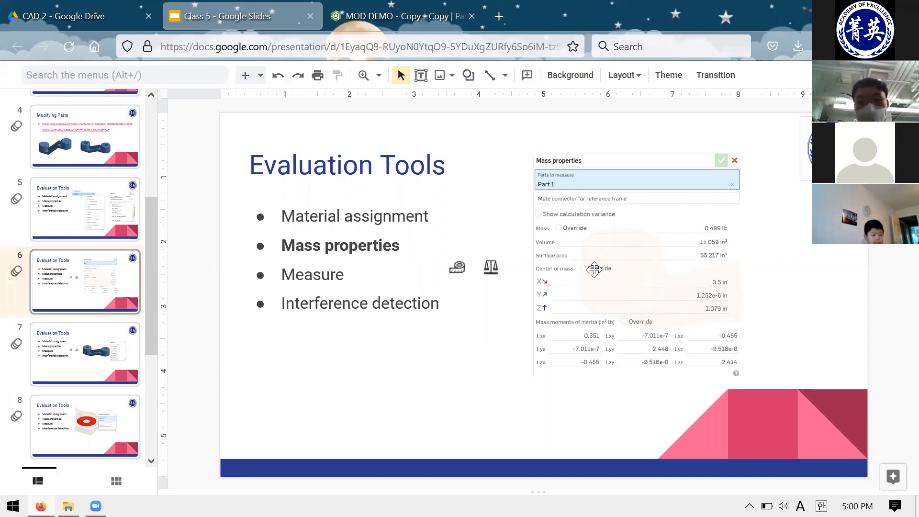
Step: View the Evaluation Tools slide on Measure, switch to the MOD DEMO copy in Onshape and open the Measure tool
{"action": "key", "text": "Down"}
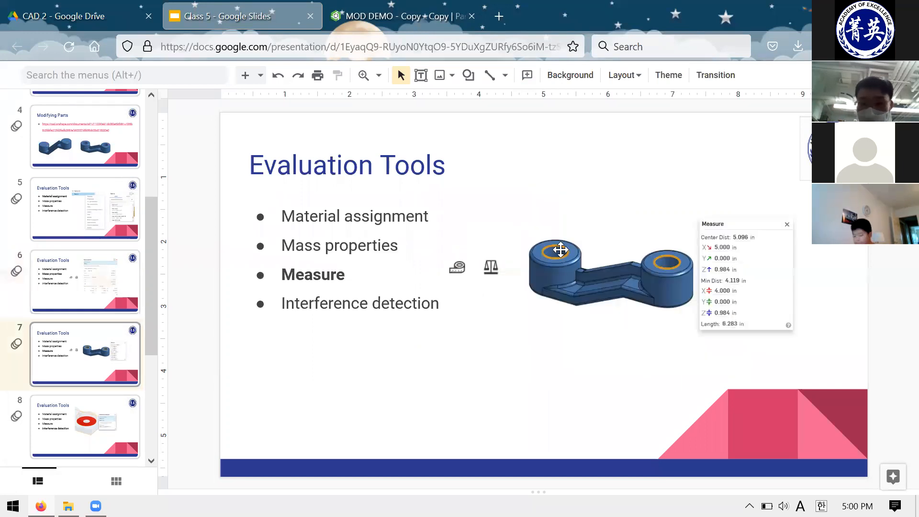
{"action": "left_click", "coordinate": [403, 9]}
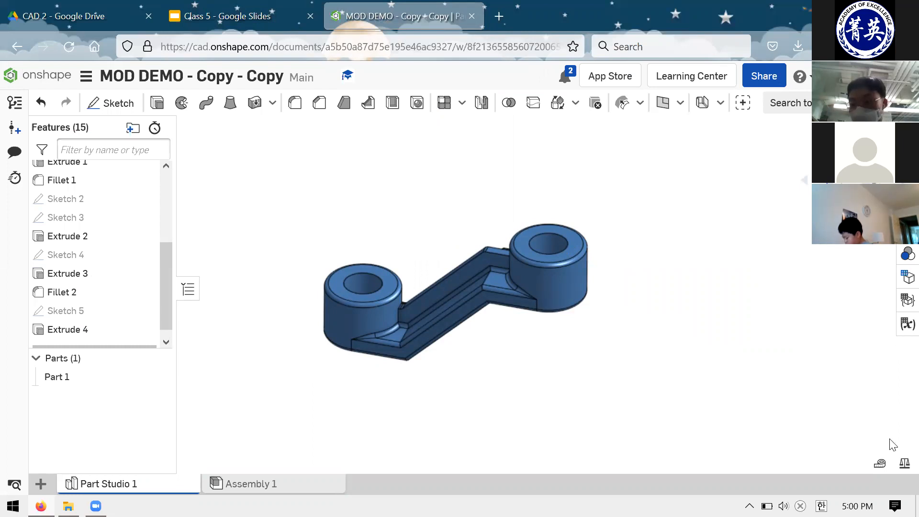
{"action": "left_click", "coordinate": [881, 464]}
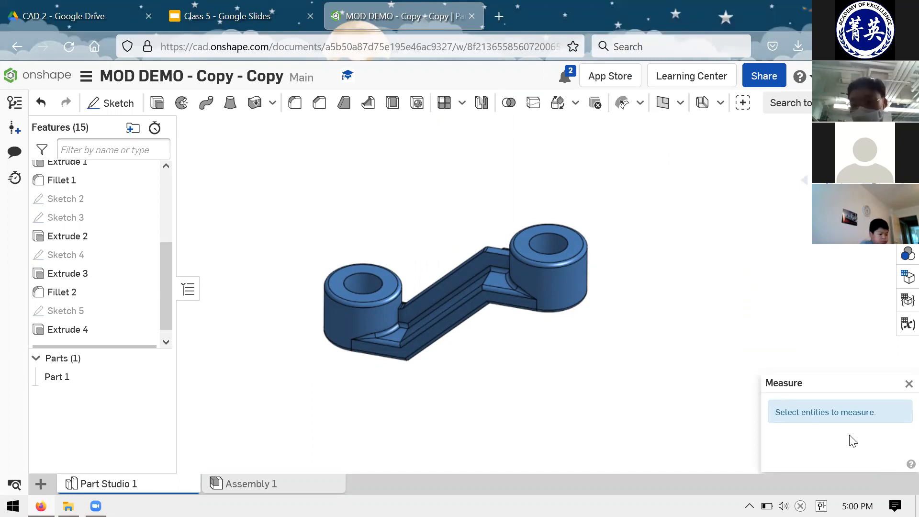
Step: Measure the circular top edge of the hole in the lower boss and clear the selection
{"action": "scroll", "coordinate": [667, 240], "scroll_direction": "up", "scroll_amount": 3}
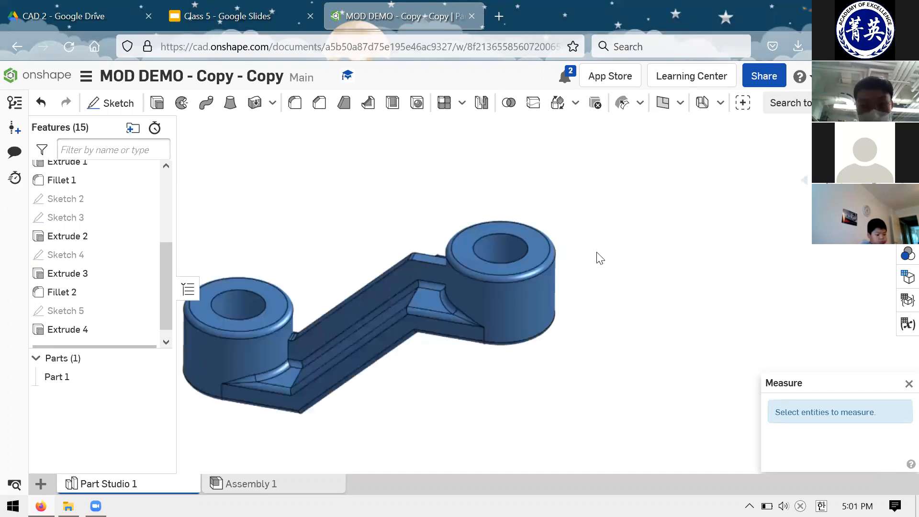
{"action": "key", "text": "f"}
{"action": "left_click", "coordinate": [364, 255]}
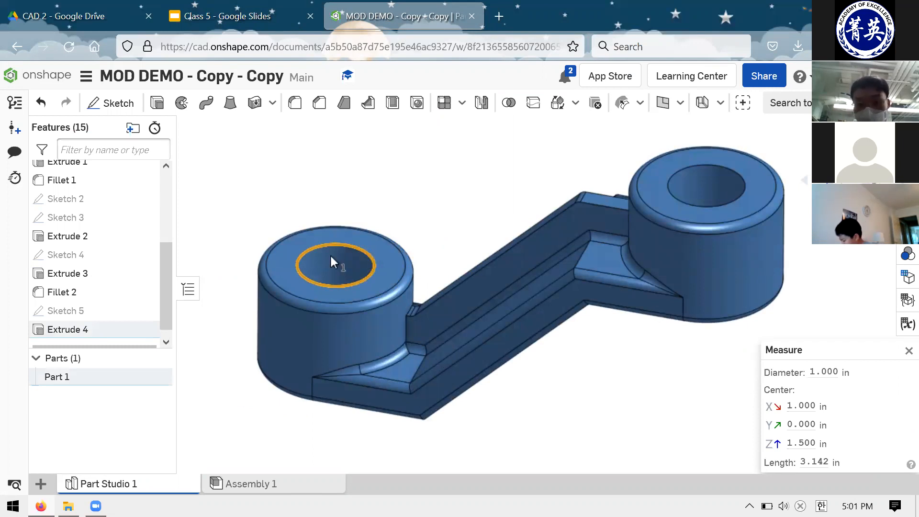
{"action": "left_click", "coordinate": [414, 170]}
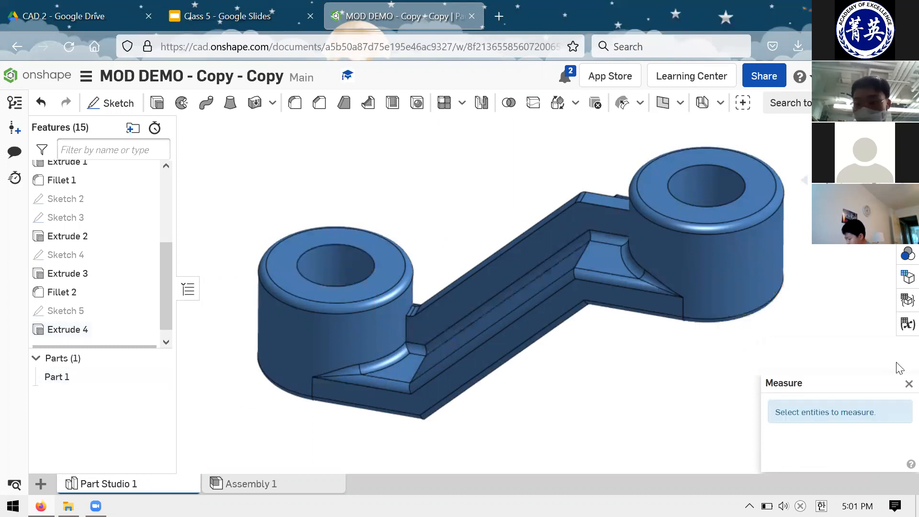
Step: Reselect the lower boss's top hole edge for measuring and show the origin in the model
{"action": "left_click", "coordinate": [351, 251]}
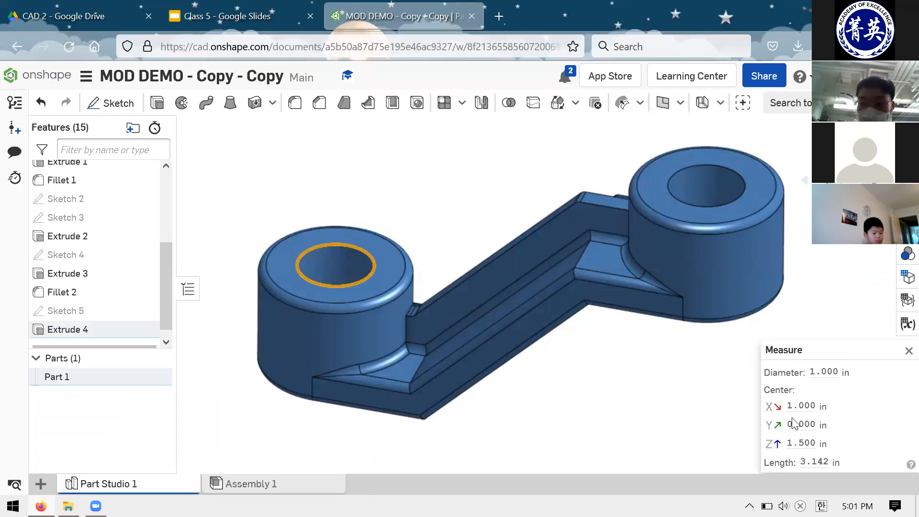
{"action": "scroll", "coordinate": [628, 355], "scroll_direction": "up", "scroll_amount": 2}
{"action": "scroll", "coordinate": [527, 345], "scroll_direction": "down", "scroll_amount": 4}
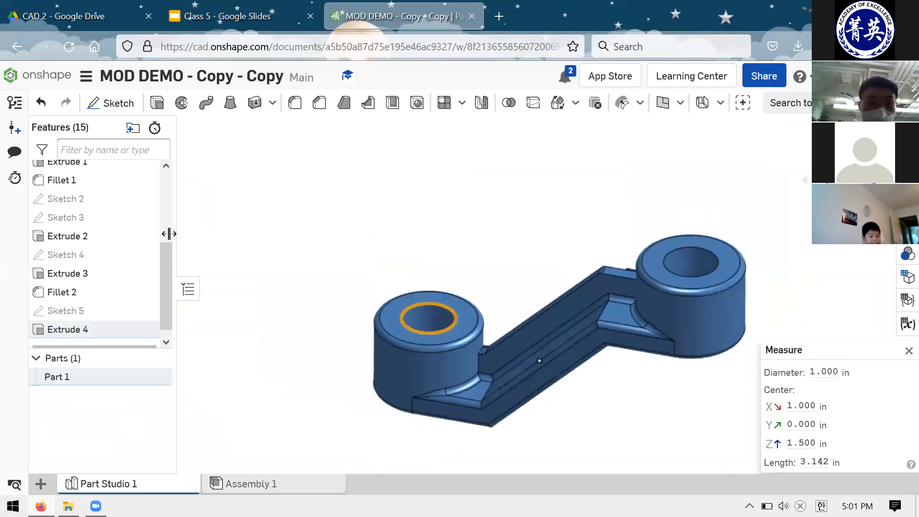
{"action": "scroll", "coordinate": [168, 230], "scroll_direction": "up", "scroll_amount": 3}
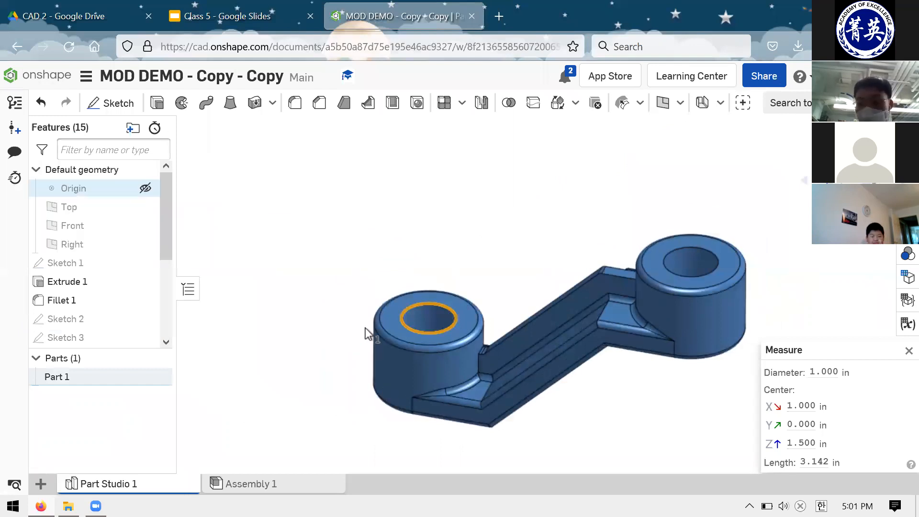
{"action": "scroll", "coordinate": [398, 349], "scroll_direction": "down", "scroll_amount": 2}
{"action": "scroll", "coordinate": [398, 354], "scroll_direction": "up", "scroll_amount": 3}
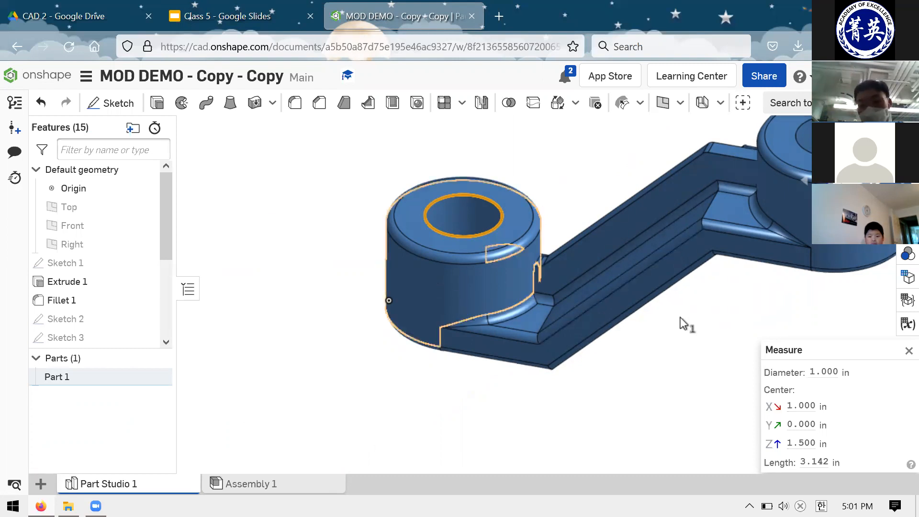
Step: Examine the hole edge's length at full precision against its diameter, and clear the selection
{"action": "left_click_drag", "start_coordinate": [798, 462], "coordinate": [835, 464]}
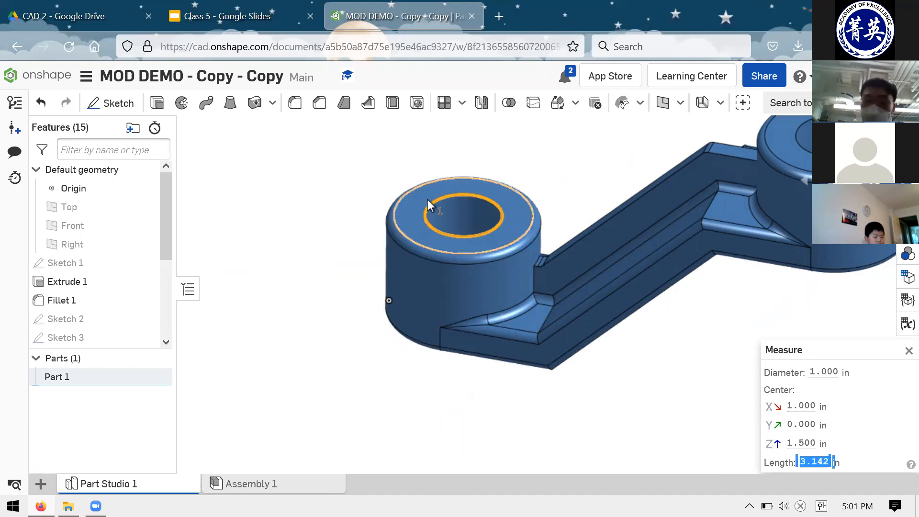
{"action": "left_click", "coordinate": [813, 462]}
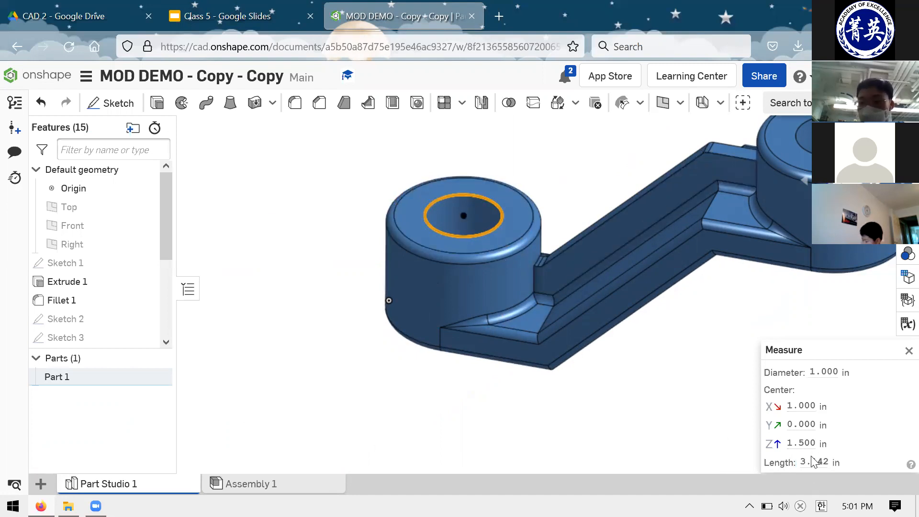
{"action": "left_click", "coordinate": [800, 463]}
{"action": "left_click", "coordinate": [801, 464]}
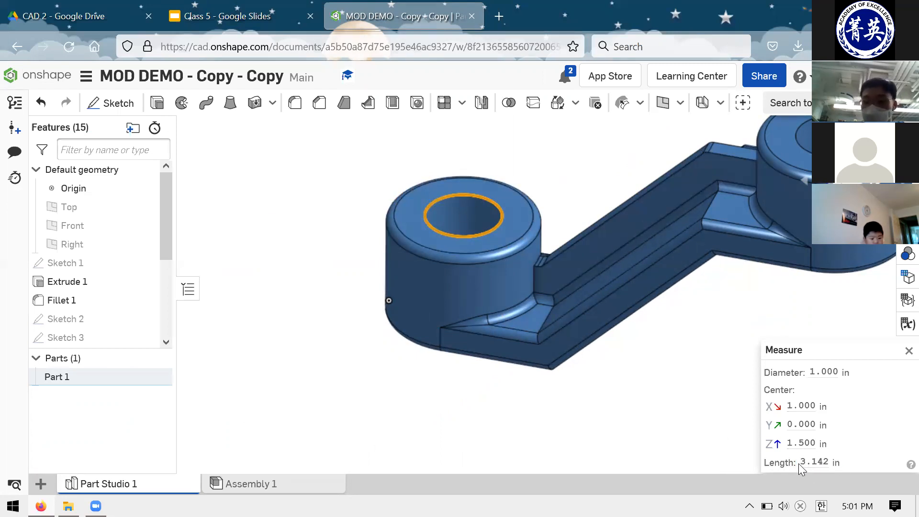
{"action": "left_click", "coordinate": [824, 461]}
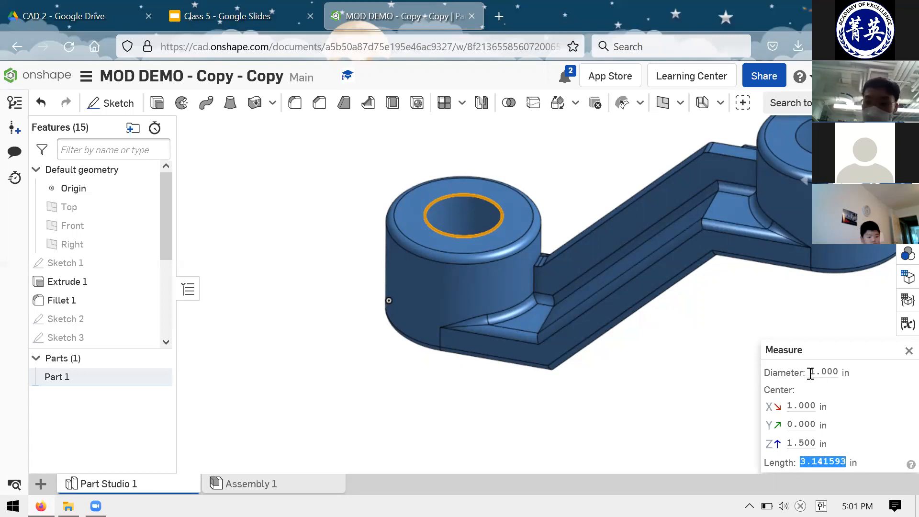
{"action": "left_click_drag", "start_coordinate": [809, 372], "coordinate": [855, 372]}
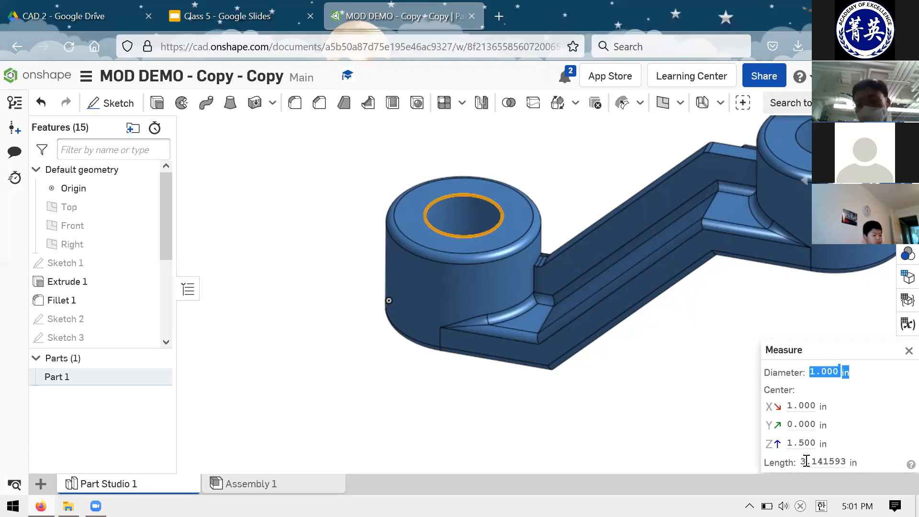
{"action": "left_click_drag", "start_coordinate": [800, 463], "coordinate": [848, 464]}
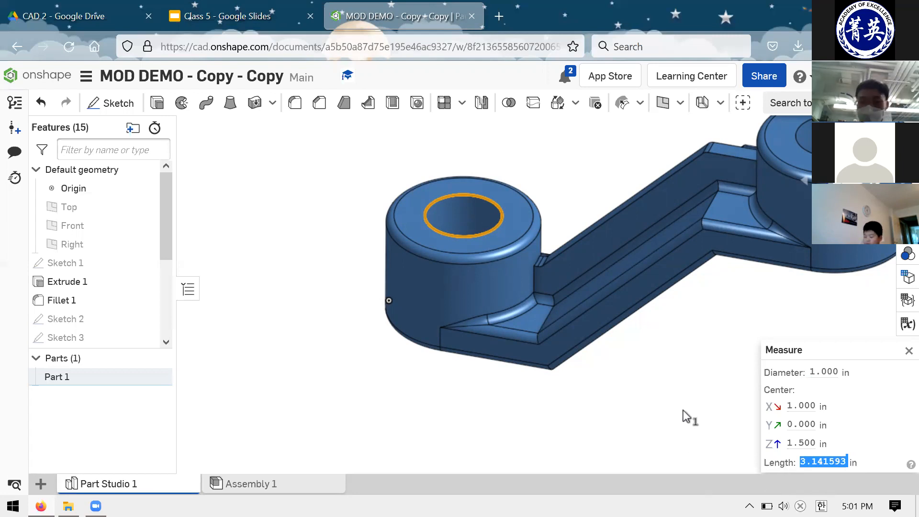
{"action": "left_click", "coordinate": [617, 389]}
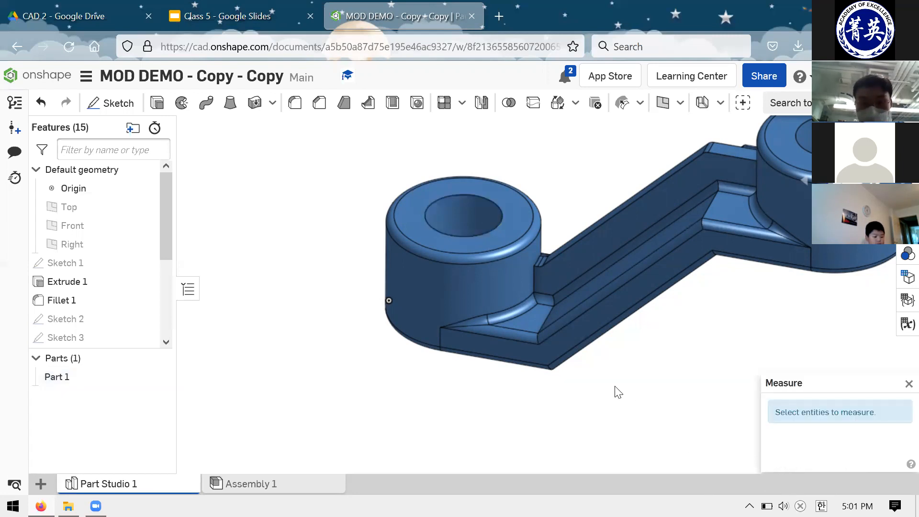
Step: Measure the length of the long straight edge on the connecting arm and clear the selection
{"action": "scroll", "coordinate": [621, 394], "scroll_direction": "down", "scroll_amount": 2}
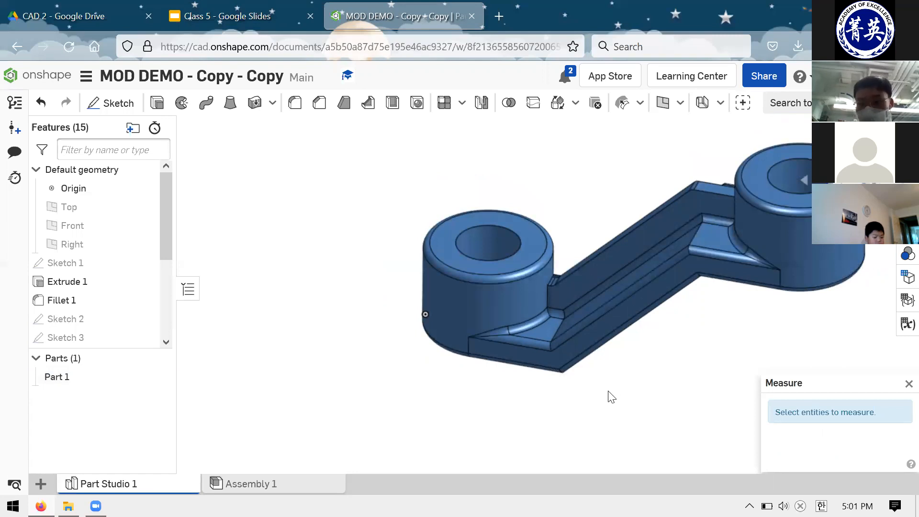
{"action": "scroll", "coordinate": [565, 405], "scroll_direction": "up", "scroll_amount": 2}
{"action": "scroll", "coordinate": [566, 400], "scroll_direction": "down", "scroll_amount": 2}
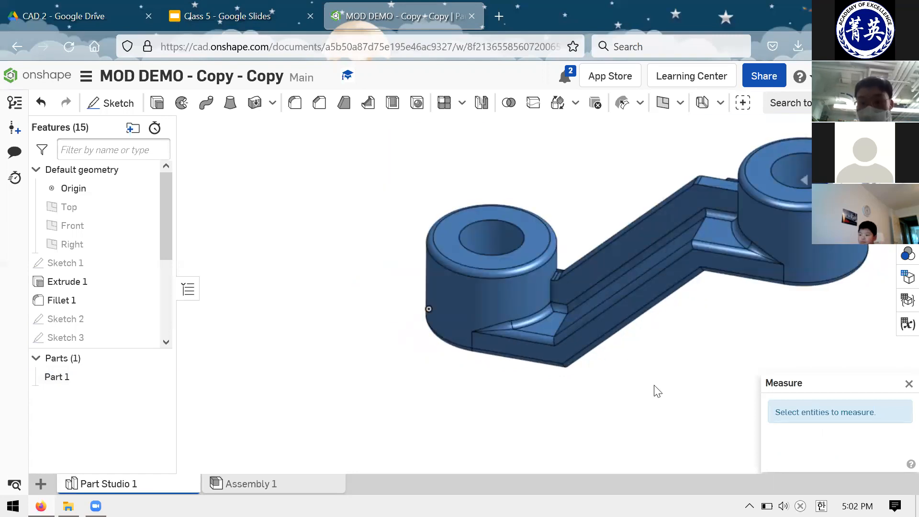
{"action": "right_click_drag", "start_coordinate": [657, 391], "coordinate": [629, 236]}
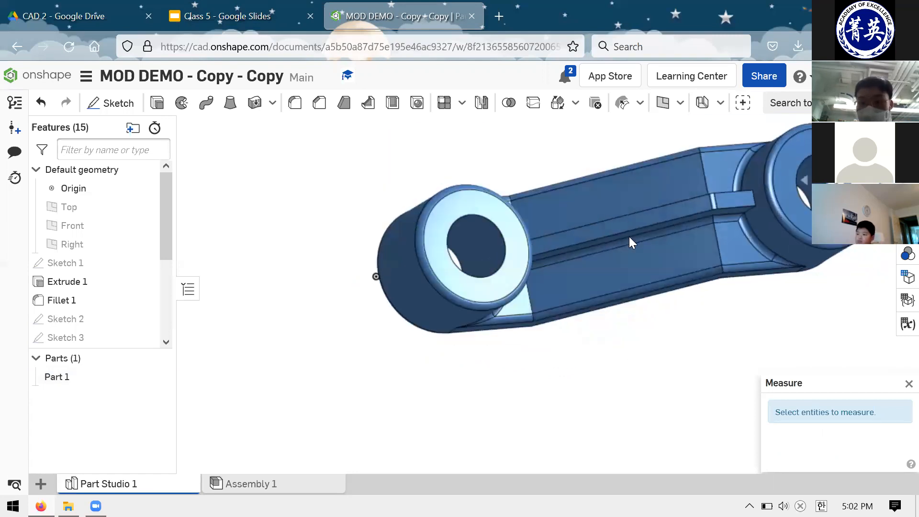
{"action": "left_click", "coordinate": [632, 212]}
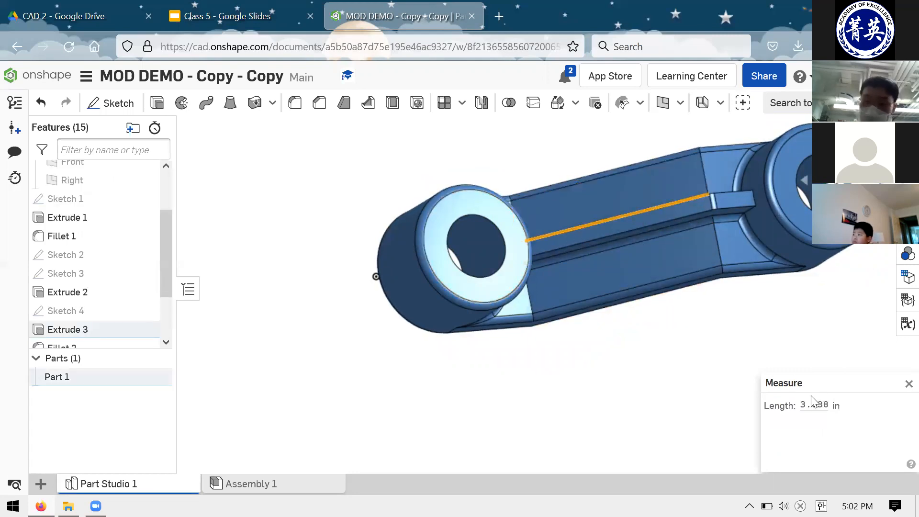
{"action": "left_click", "coordinate": [630, 372]}
Step: Measure the diameter, area and radius of the lower boss's outer cylindrical face, and clear the selection
{"action": "right_click_drag", "start_coordinate": [631, 372], "coordinate": [532, 305]}
{"action": "left_click", "coordinate": [521, 297]}
{"action": "right_click_drag", "start_coordinate": [696, 403], "coordinate": [704, 370]}
{"action": "right_click", "coordinate": [704, 370]}
{"action": "right_click_drag", "start_coordinate": [754, 345], "coordinate": [460, 289]}
{"action": "right_click_drag", "start_coordinate": [412, 345], "coordinate": [459, 366]}
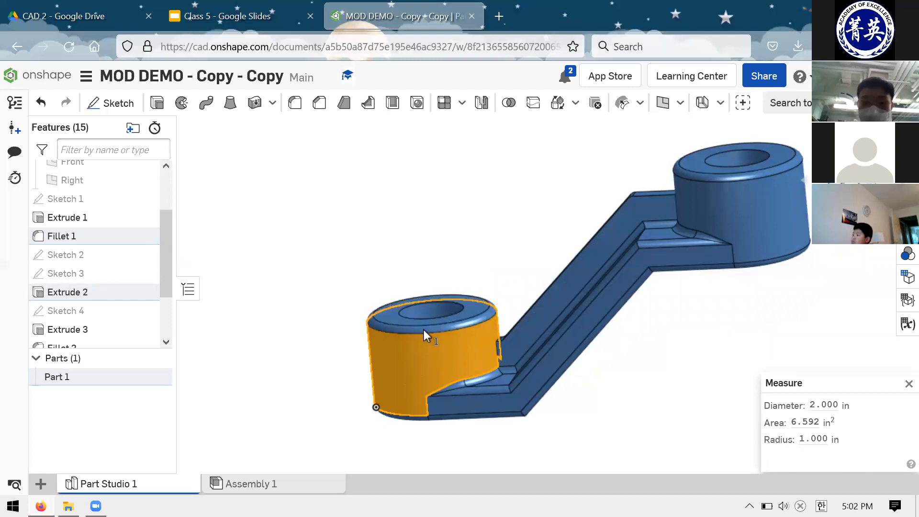
{"action": "right_click_drag", "start_coordinate": [488, 375], "coordinate": [443, 198]}
{"action": "scroll", "coordinate": [431, 250], "scroll_direction": "down", "scroll_amount": 5}
{"action": "left_click", "coordinate": [532, 311]}
Step: Show the part from the top and measure between the top hole edges of the two bosses
{"action": "scroll", "coordinate": [466, 213], "scroll_direction": "up", "scroll_amount": 8}
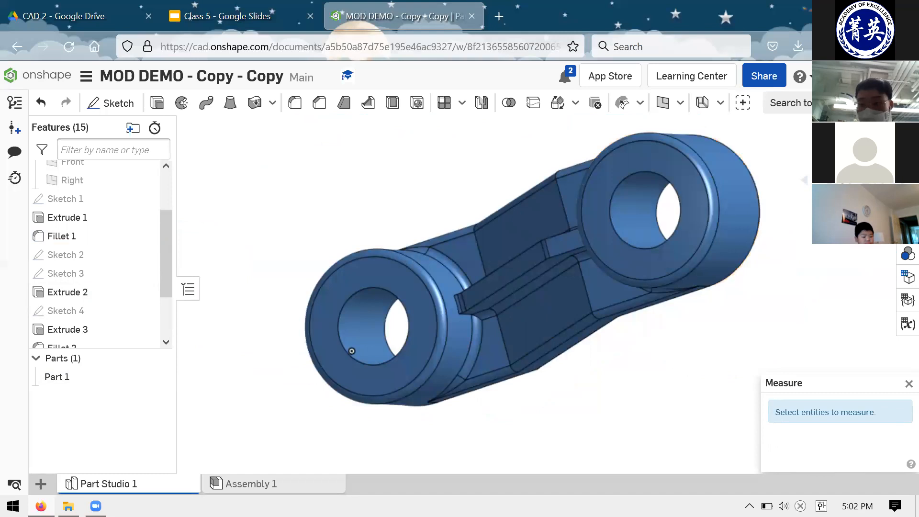
{"action": "key", "text": "shift+5"}
{"action": "scroll", "coordinate": [505, 307], "scroll_direction": "down", "scroll_amount": 3}
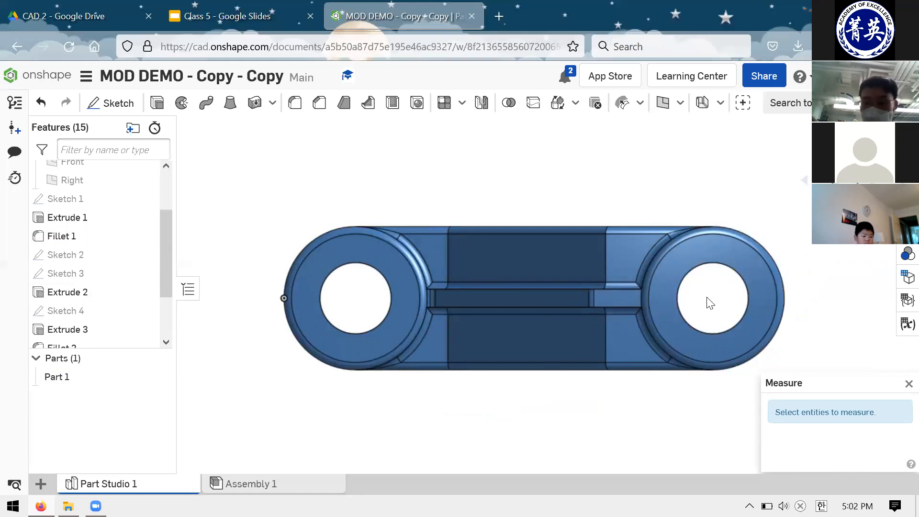
{"action": "left_click", "coordinate": [370, 272]}
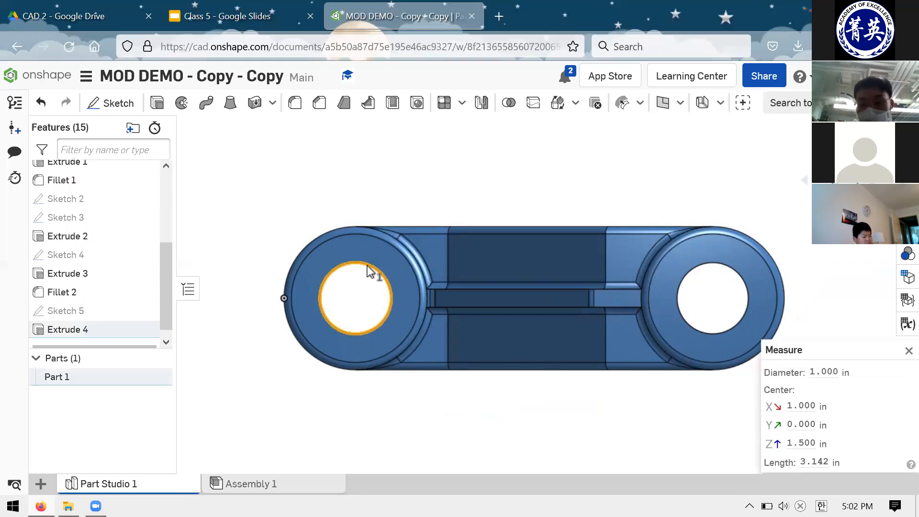
{"action": "left_click", "coordinate": [717, 273]}
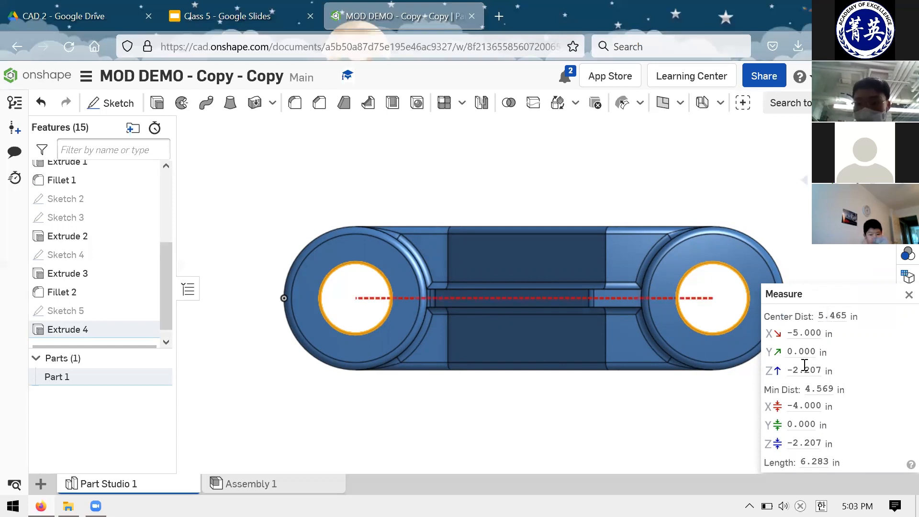
Step: Examine the center and minimum distances between the two hole edges with their X, Y and Z components, and close Measure
{"action": "right_click_drag", "start_coordinate": [665, 375], "coordinate": [835, 348]}
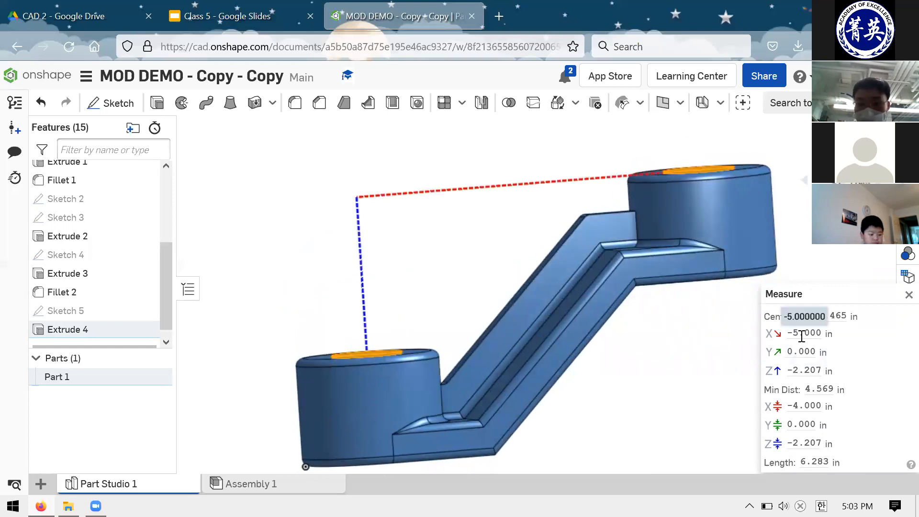
{"action": "right_click_drag", "start_coordinate": [708, 376], "coordinate": [652, 360]}
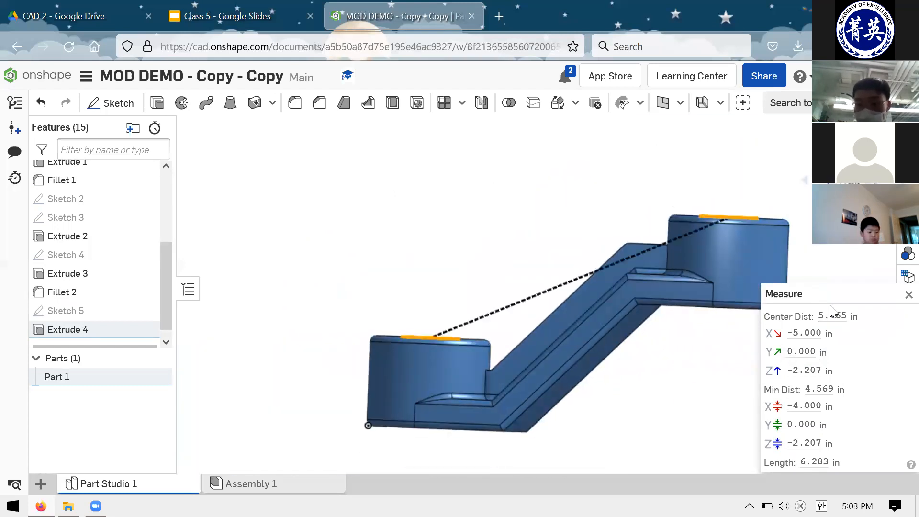
{"action": "mouse_move", "coordinate": [832, 314]}
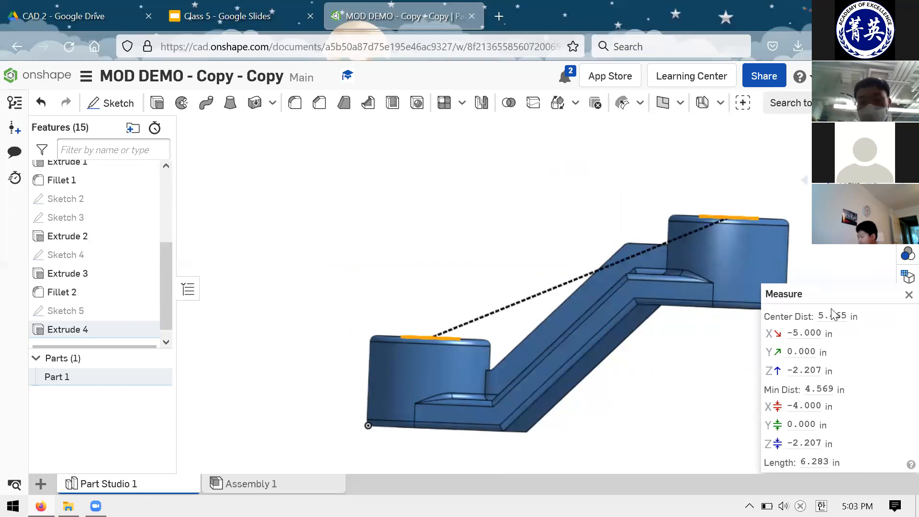
{"action": "mouse_move", "coordinate": [825, 334]}
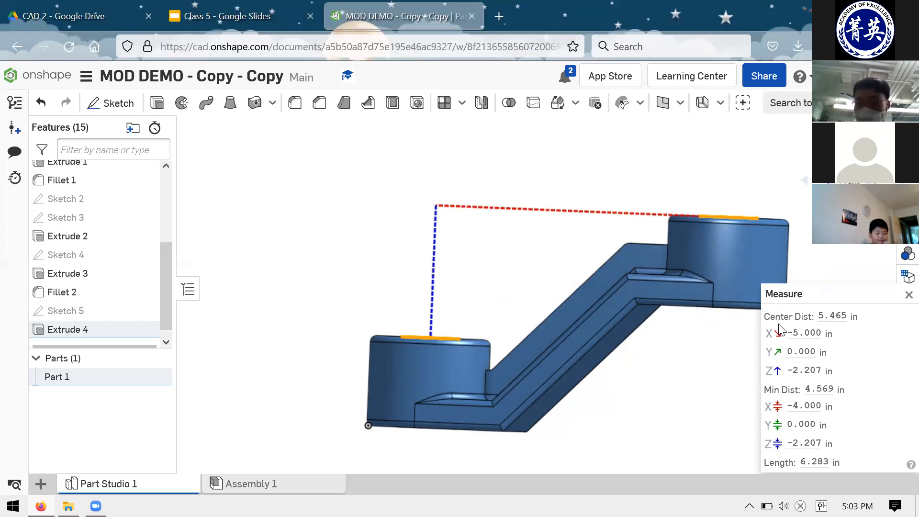
{"action": "mouse_move", "coordinate": [817, 372]}
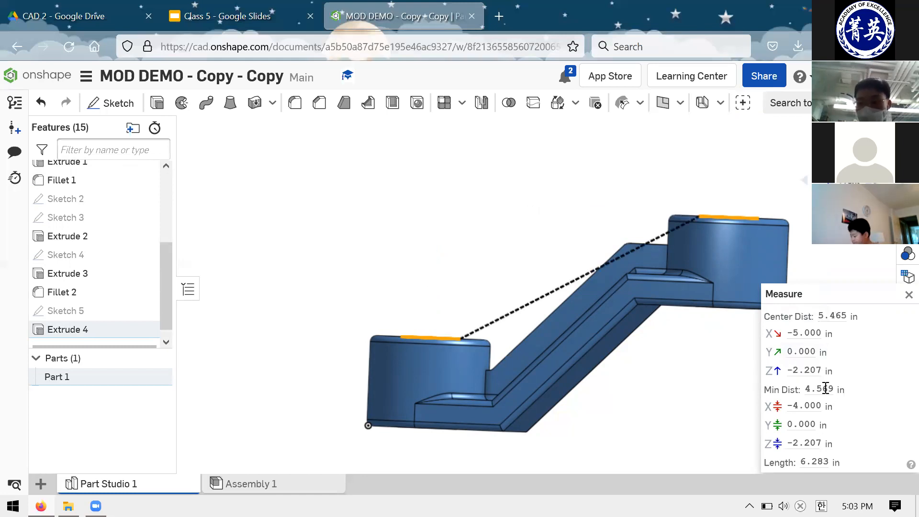
{"action": "mouse_move", "coordinate": [826, 389]}
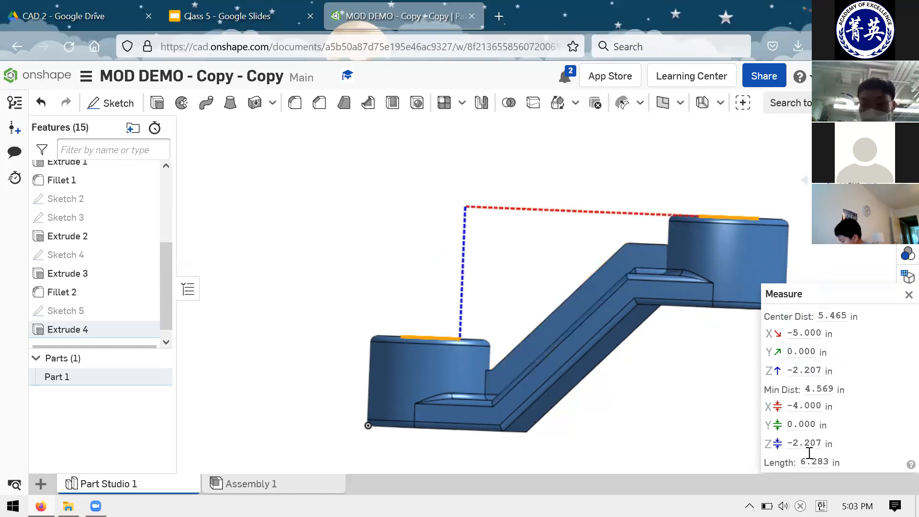
{"action": "left_click", "coordinate": [909, 295]}
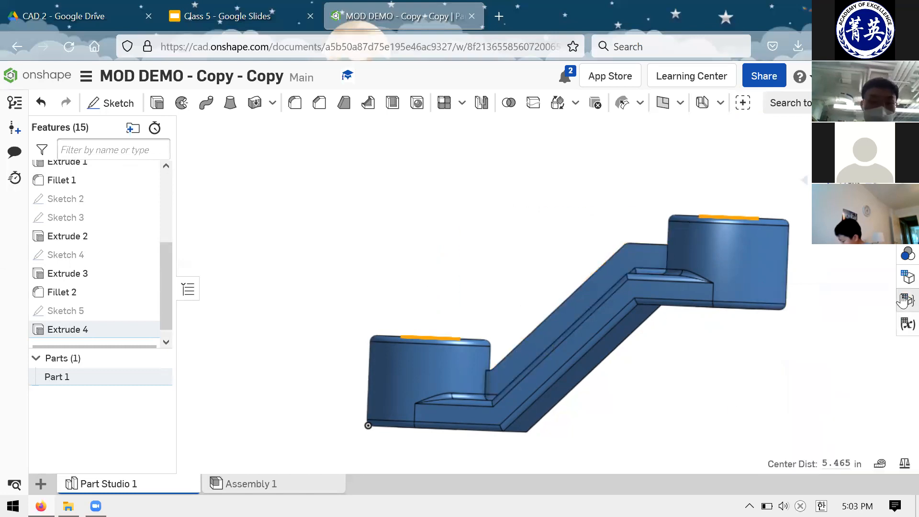
Step: Clear the hole edge selection and switch back to the Class 5 presentation in Google Slides
{"action": "left_click", "coordinate": [716, 348]}
{"action": "right_click_drag", "start_coordinate": [702, 318], "coordinate": [635, 373]}
{"action": "scroll", "coordinate": [636, 372], "scroll_direction": "up", "scroll_amount": 3}
{"action": "scroll", "coordinate": [636, 372], "scroll_direction": "down", "scroll_amount": 5}
{"action": "right_click_drag", "start_coordinate": [619, 312], "coordinate": [651, 363]}
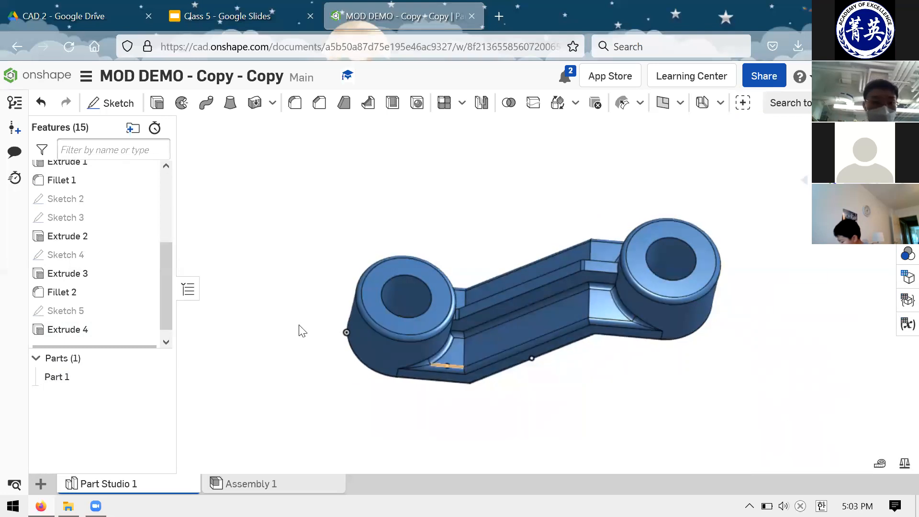
{"action": "scroll", "coordinate": [72, 280], "scroll_direction": "down", "scroll_amount": 1}
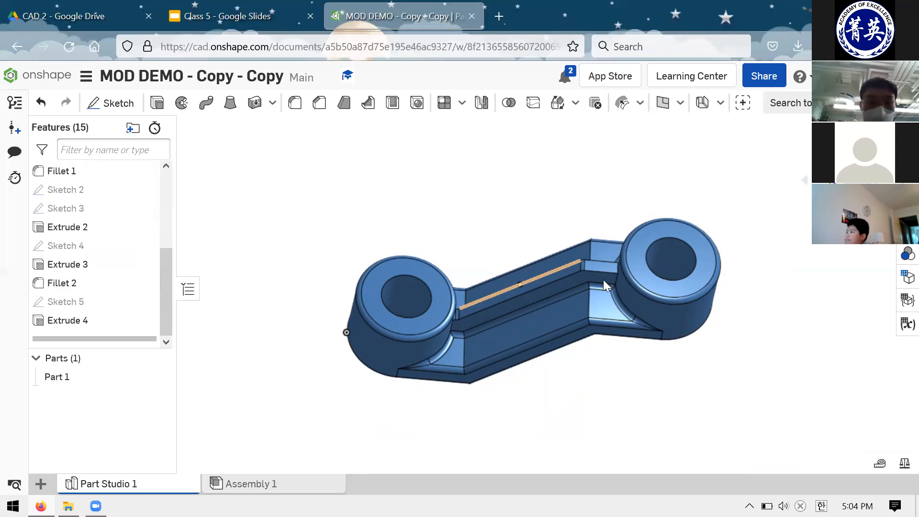
{"action": "key", "text": "ctrl+shift+Tab"}
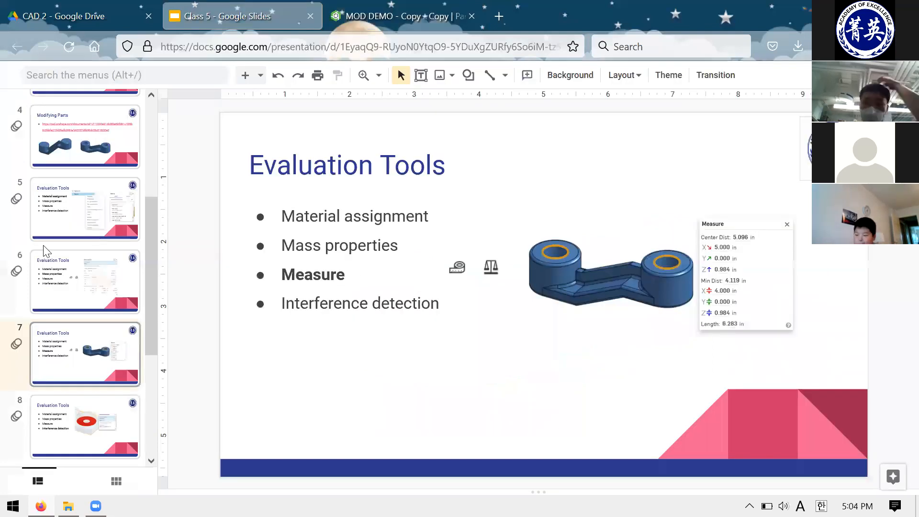
Step: Show the Interference detection slide of the Class 5 presentation
{"action": "key", "text": "Down"}
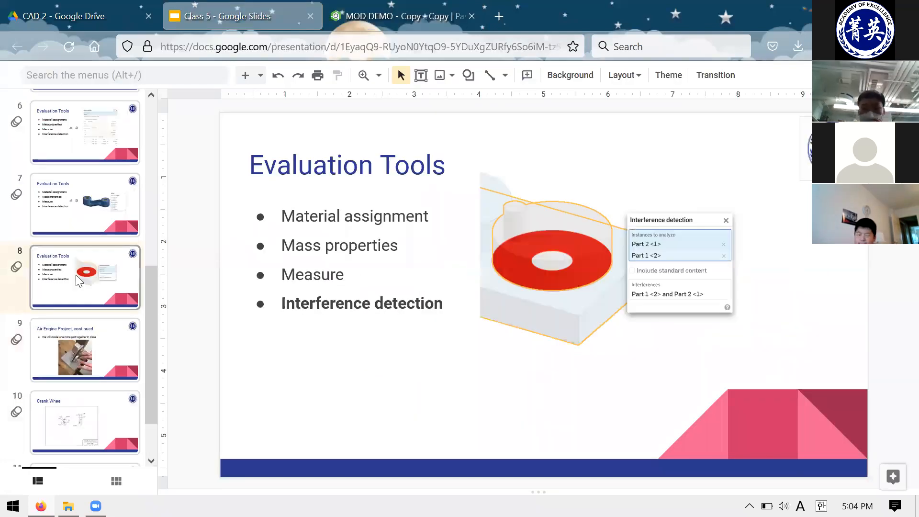
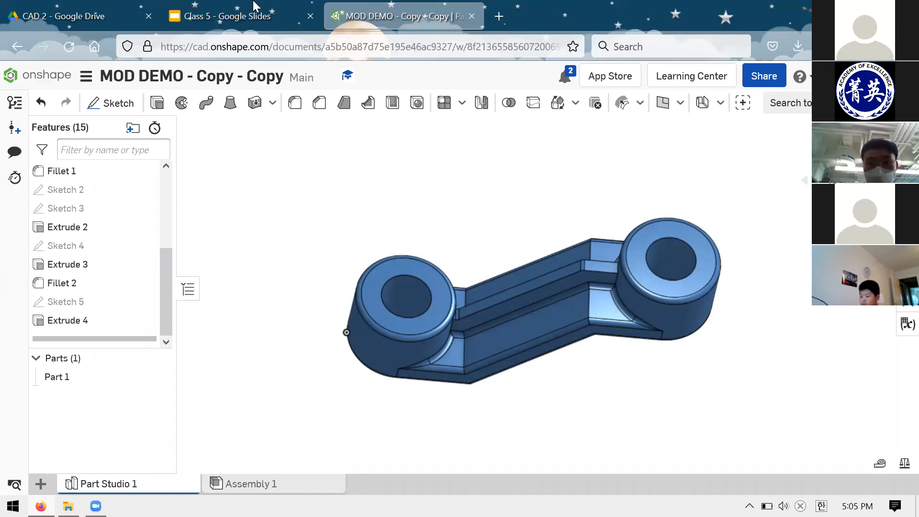
{"action": "left_click", "coordinate": [256, 6]}
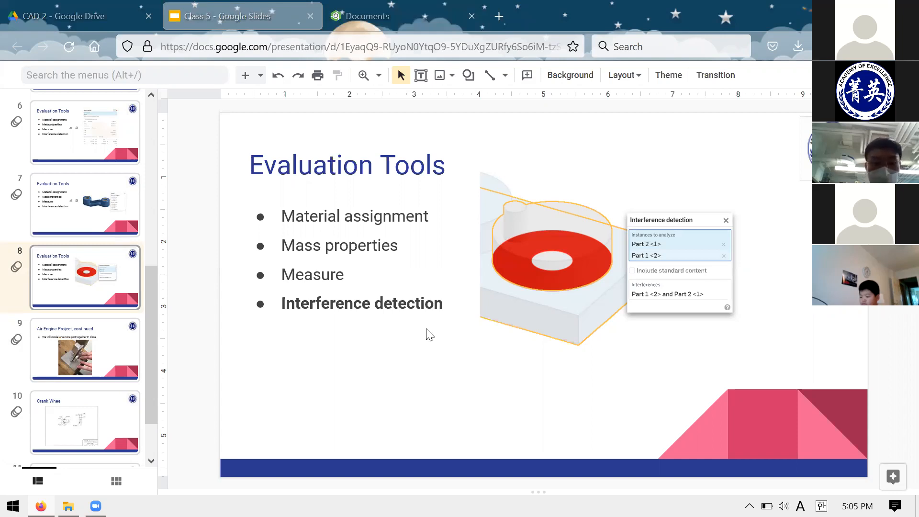
Step: Switch to the Onshape document list, find the Do Nothing Machine document and open its Assembly 1
{"action": "key", "text": "ctrl+Tab"}
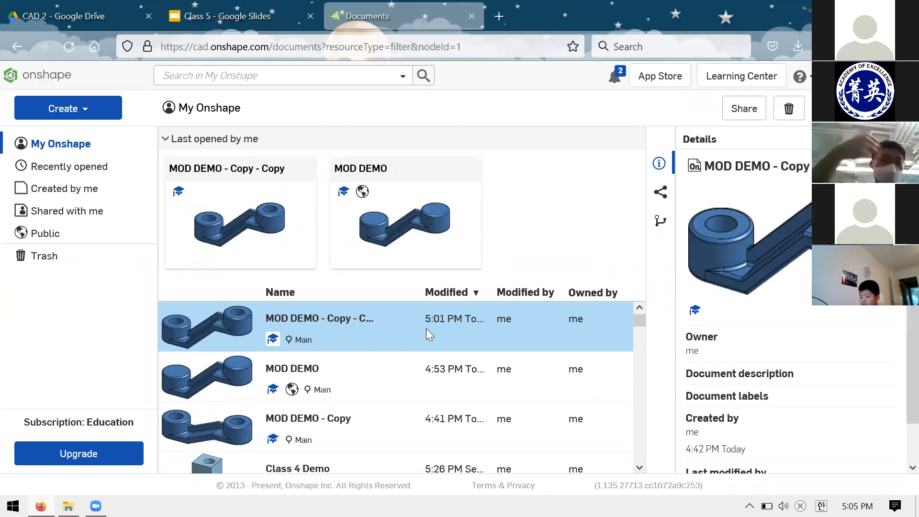
{"action": "scroll", "coordinate": [426, 328], "scroll_direction": "down", "scroll_amount": 5}
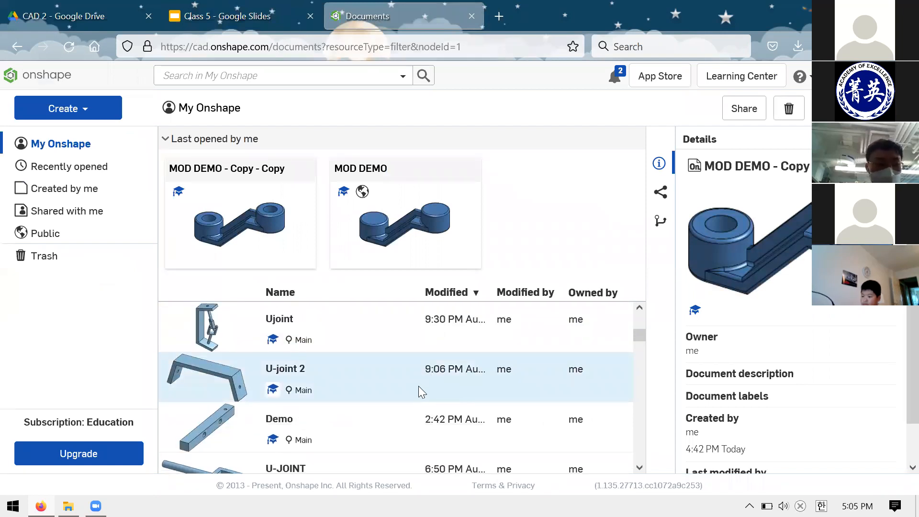
{"action": "scroll", "coordinate": [416, 363], "scroll_direction": "down", "scroll_amount": 8}
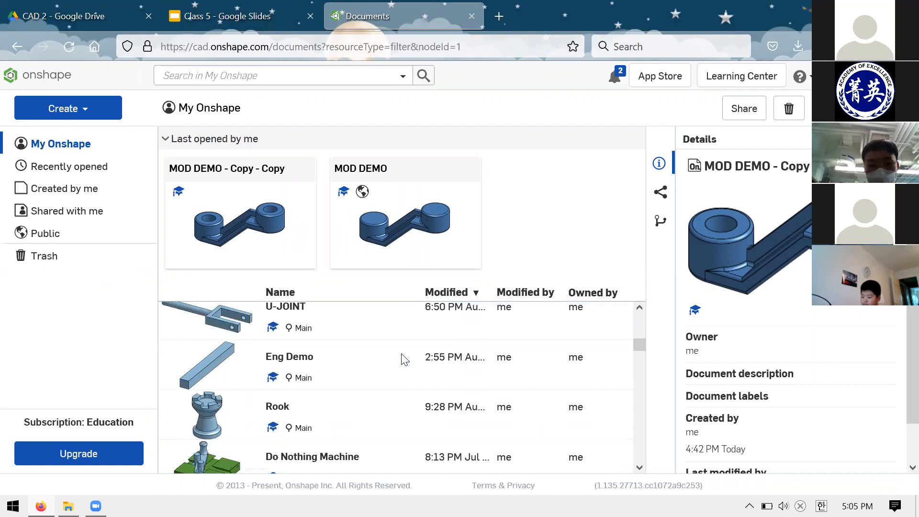
{"action": "scroll", "coordinate": [402, 360], "scroll_direction": "down", "scroll_amount": 8}
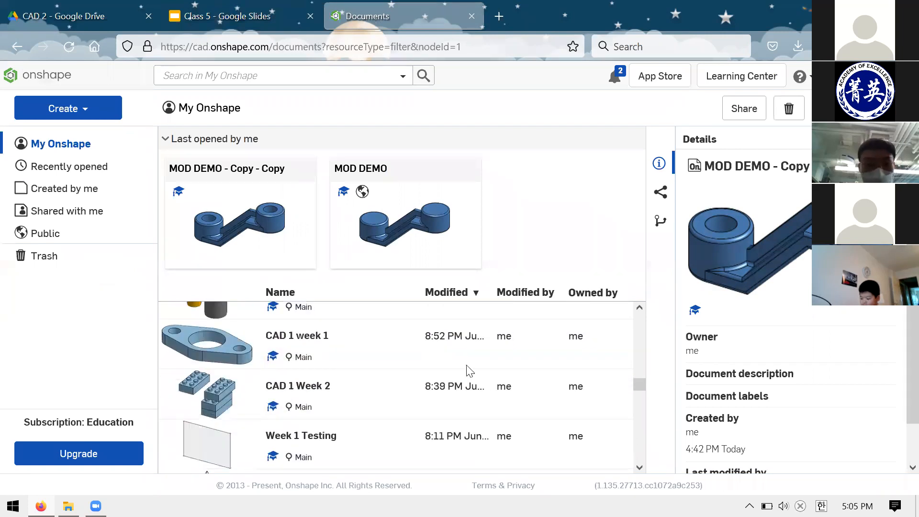
{"action": "scroll", "coordinate": [466, 366], "scroll_direction": "down", "scroll_amount": 10}
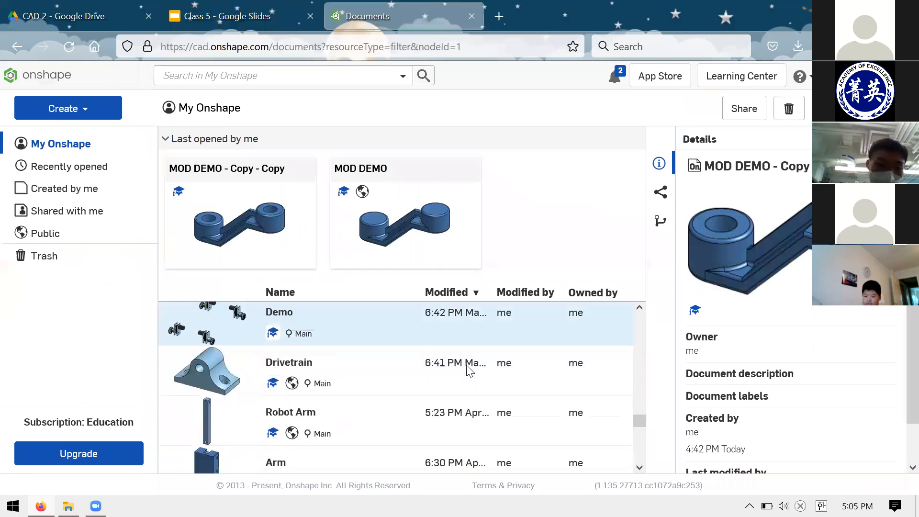
{"action": "scroll", "coordinate": [469, 371], "scroll_direction": "down", "scroll_amount": 6}
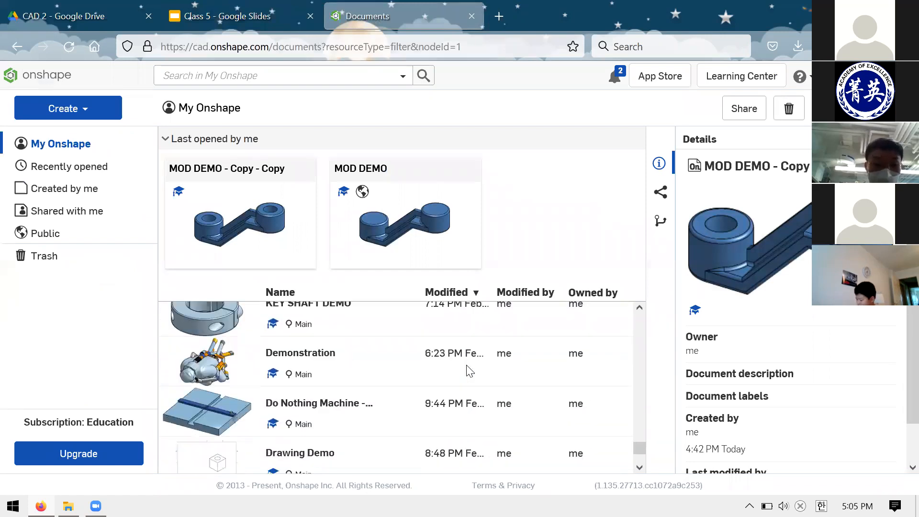
{"action": "scroll", "coordinate": [431, 364], "scroll_direction": "up", "scroll_amount": 10}
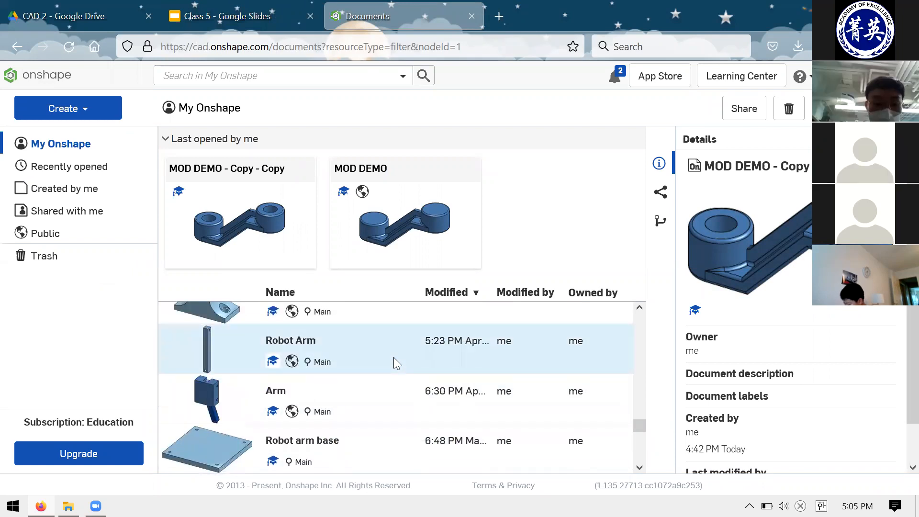
{"action": "scroll", "coordinate": [394, 363], "scroll_direction": "up", "scroll_amount": 8}
{"action": "scroll", "coordinate": [394, 363], "scroll_direction": "up", "scroll_amount": 6}
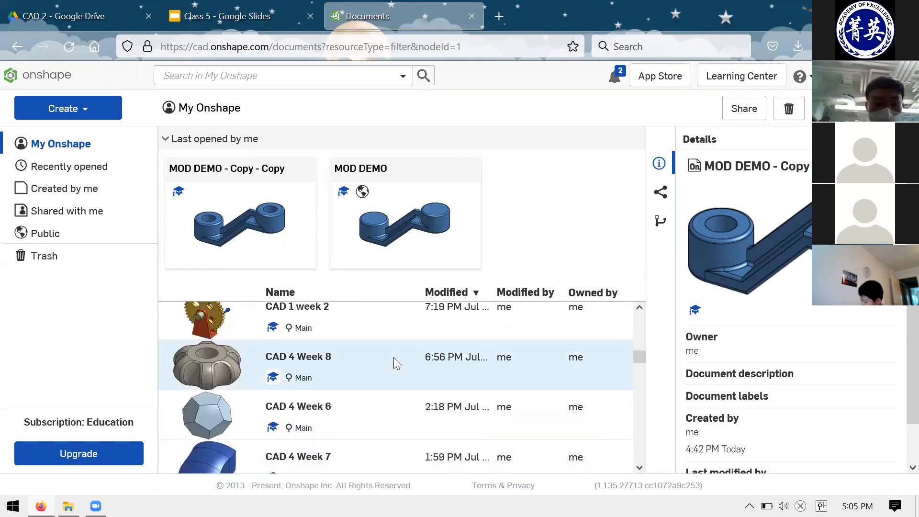
{"action": "scroll", "coordinate": [395, 363], "scroll_direction": "up", "scroll_amount": 4}
{"action": "scroll", "coordinate": [394, 359], "scroll_direction": "down", "scroll_amount": 2}
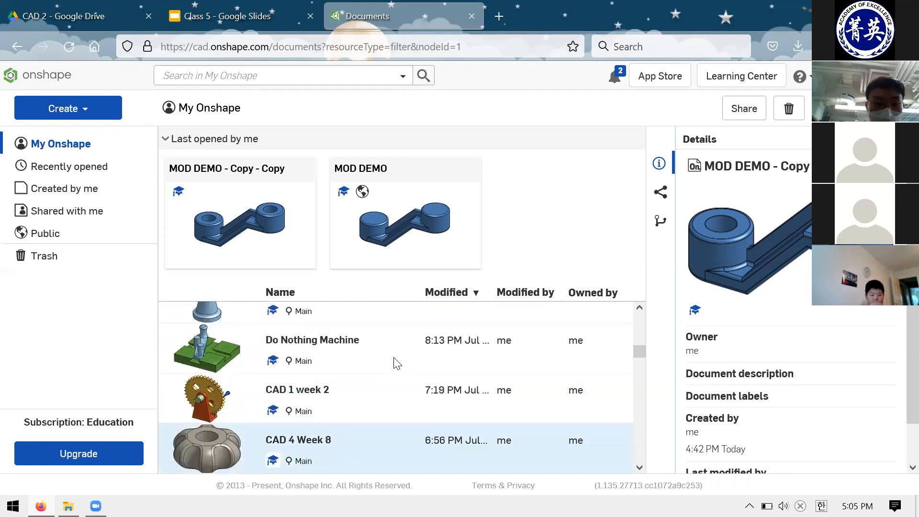
{"action": "left_click", "coordinate": [343, 355]}
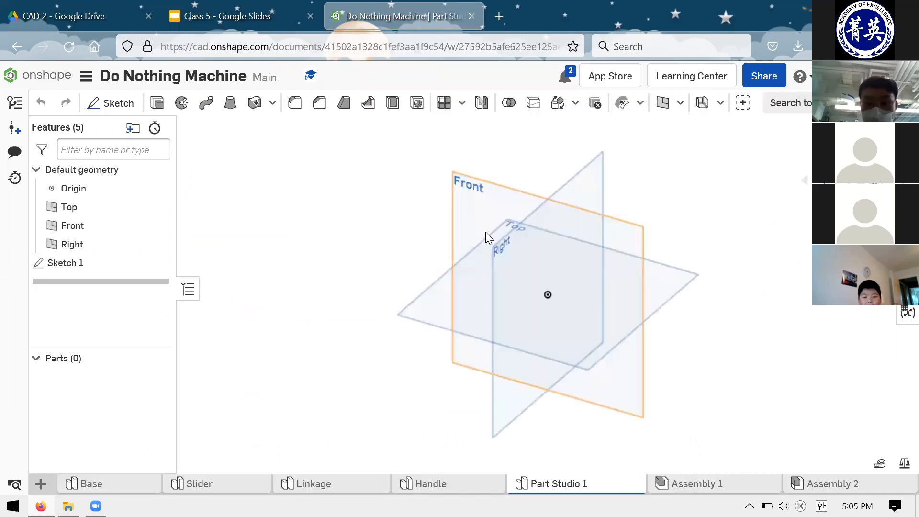
{"action": "left_click", "coordinate": [696, 485]}
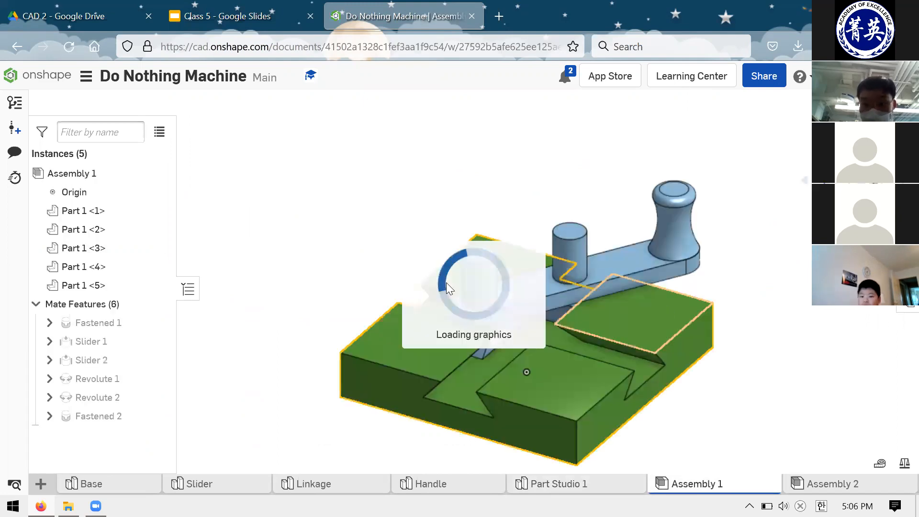
Step: Edit the Fastened 2 mate between the handle and the linkage arm and flip its primary axis
{"action": "right_click_drag", "start_coordinate": [660, 236], "coordinate": [636, 261]}
{"action": "left_click", "coordinate": [87, 412]}
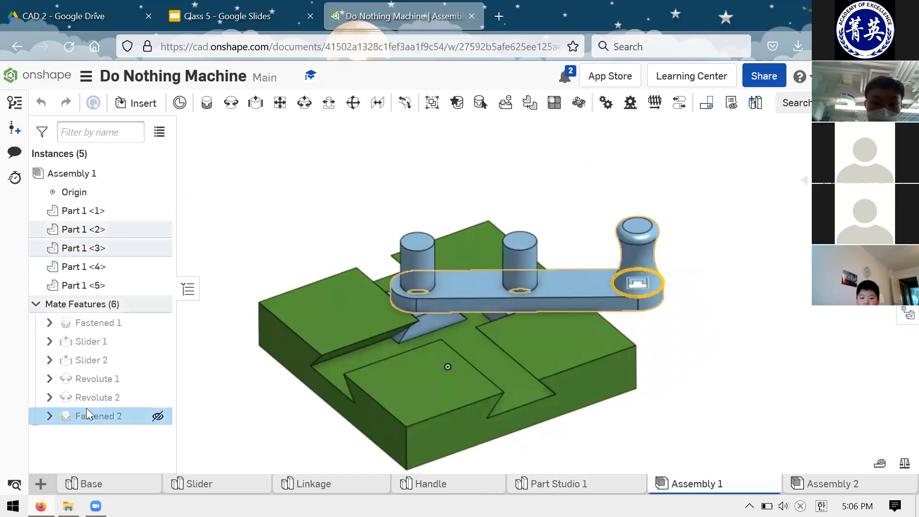
{"action": "right_click", "coordinate": [120, 416]}
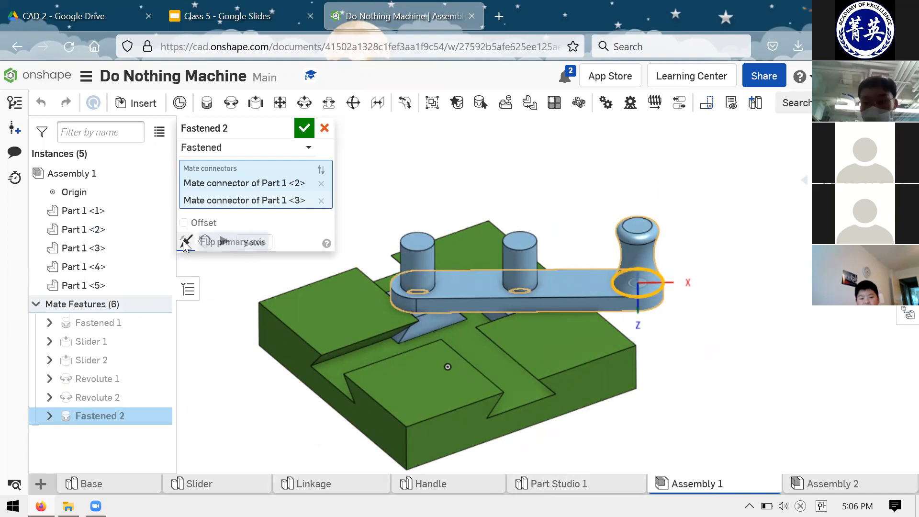
{"action": "left_click", "coordinate": [184, 242]}
{"action": "left_click", "coordinate": [305, 127]}
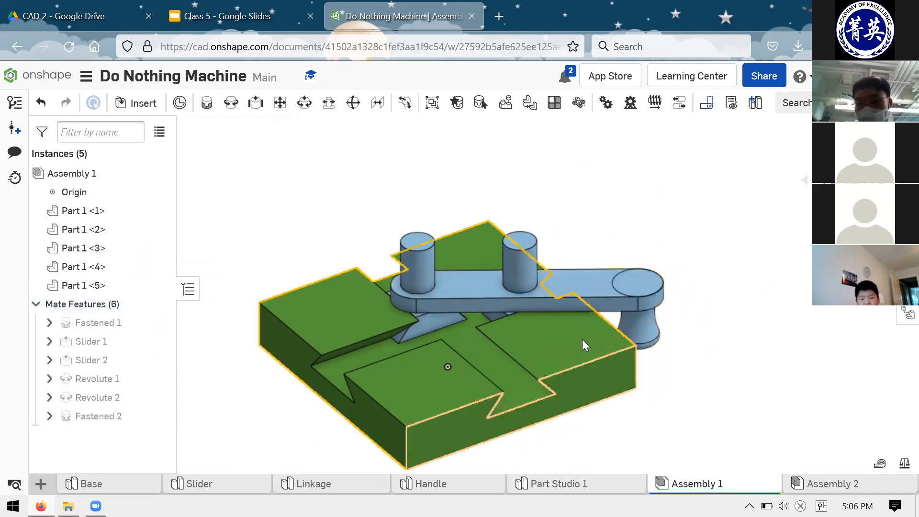
Step: Examine the joint between the handle and the end of the linkage arm from several sides
{"action": "right_click_drag", "start_coordinate": [582, 339], "coordinate": [548, 348]}
{"action": "scroll", "coordinate": [410, 259], "scroll_direction": "down", "scroll_amount": 3}
{"action": "scroll", "coordinate": [426, 307], "scroll_direction": "up", "scroll_amount": 7}
{"action": "scroll", "coordinate": [425, 307], "scroll_direction": "down", "scroll_amount": 7}
{"action": "scroll", "coordinate": [635, 350], "scroll_direction": "up", "scroll_amount": 5}
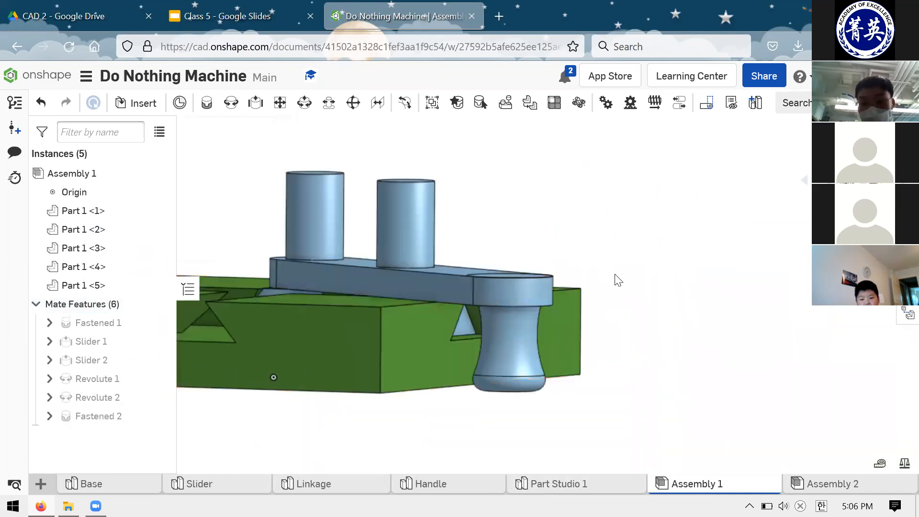
{"action": "right_click_drag", "start_coordinate": [618, 280], "coordinate": [544, 298]}
{"action": "scroll", "coordinate": [542, 334], "scroll_direction": "down", "scroll_amount": 3}
{"action": "scroll", "coordinate": [526, 344], "scroll_direction": "up", "scroll_amount": 7}
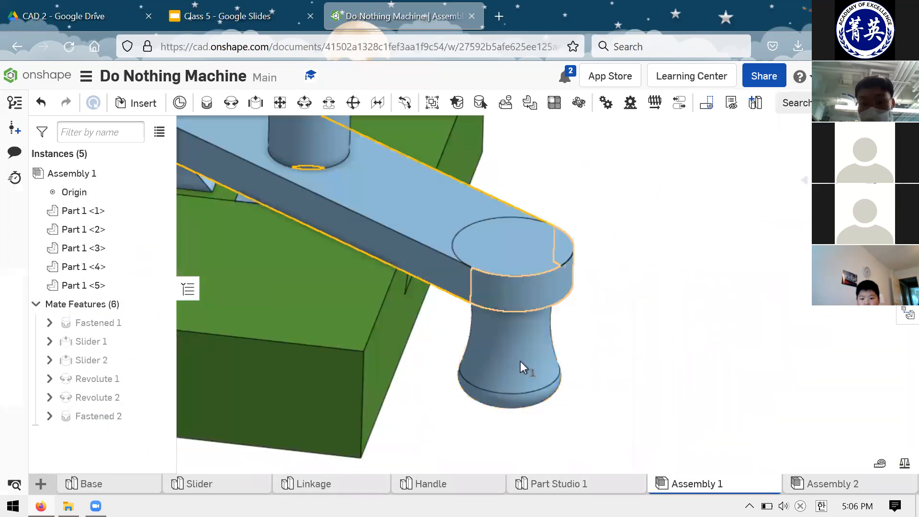
{"action": "left_click", "coordinate": [521, 362]}
{"action": "right_click_drag", "start_coordinate": [523, 286], "coordinate": [524, 256]}
{"action": "left_click", "coordinate": [532, 350]}
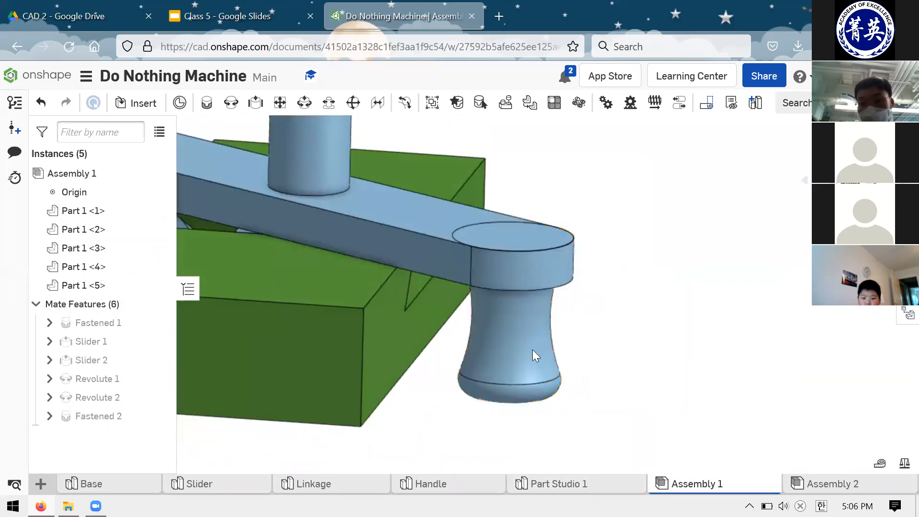
{"action": "left_click", "coordinate": [533, 350]}
{"action": "left_click", "coordinate": [649, 335]}
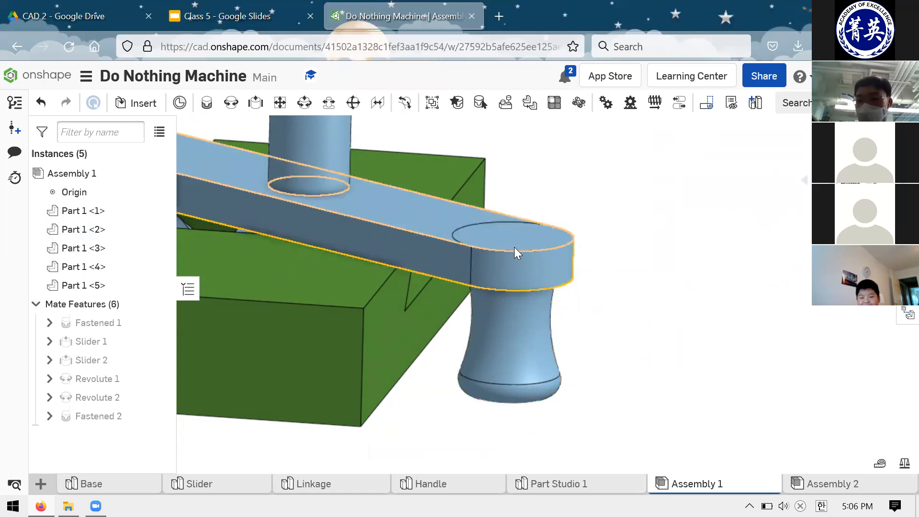
{"action": "scroll", "coordinate": [656, 287], "scroll_direction": "up", "scroll_amount": 1}
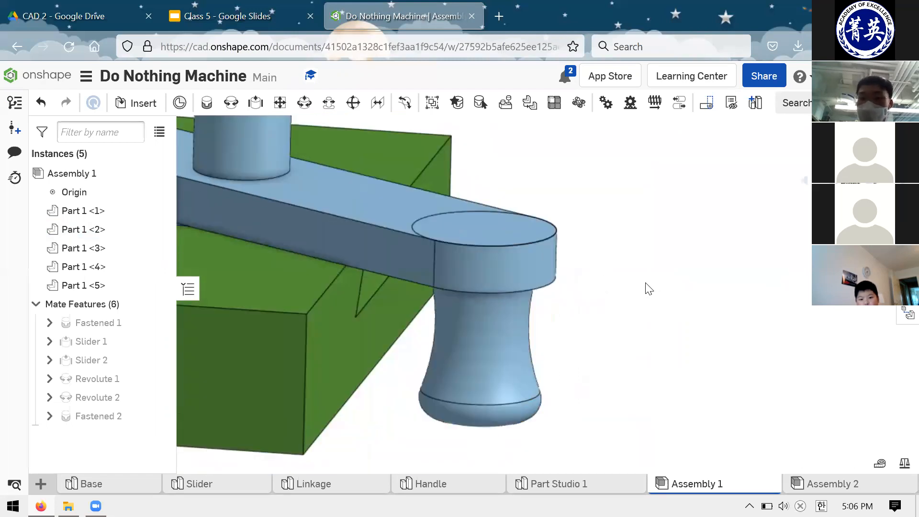
{"action": "scroll", "coordinate": [653, 288], "scroll_direction": "down", "scroll_amount": 5}
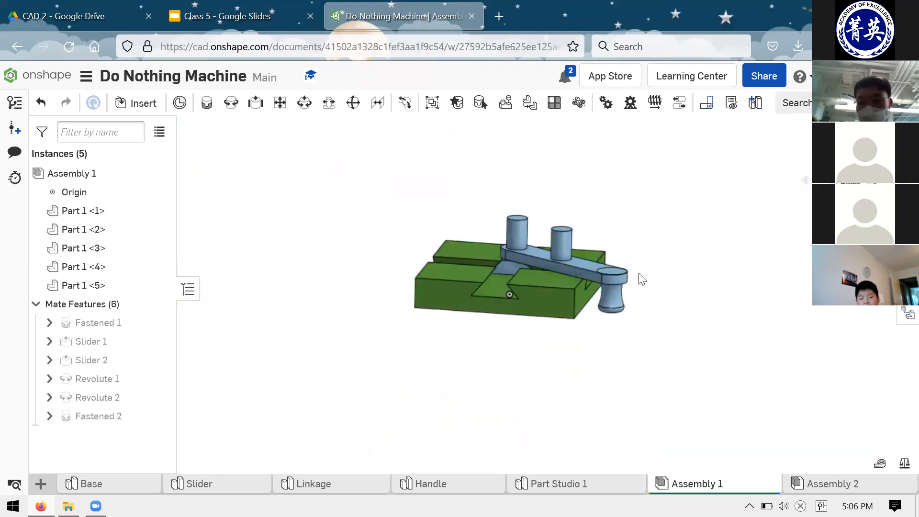
{"action": "scroll", "coordinate": [641, 279], "scroll_direction": "up", "scroll_amount": 3}
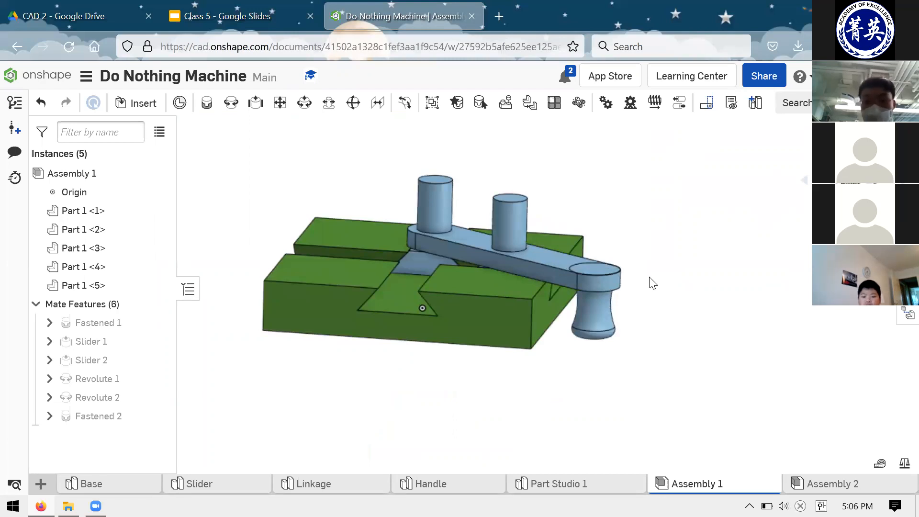
{"action": "right_click_drag", "start_coordinate": [652, 283], "coordinate": [675, 265]}
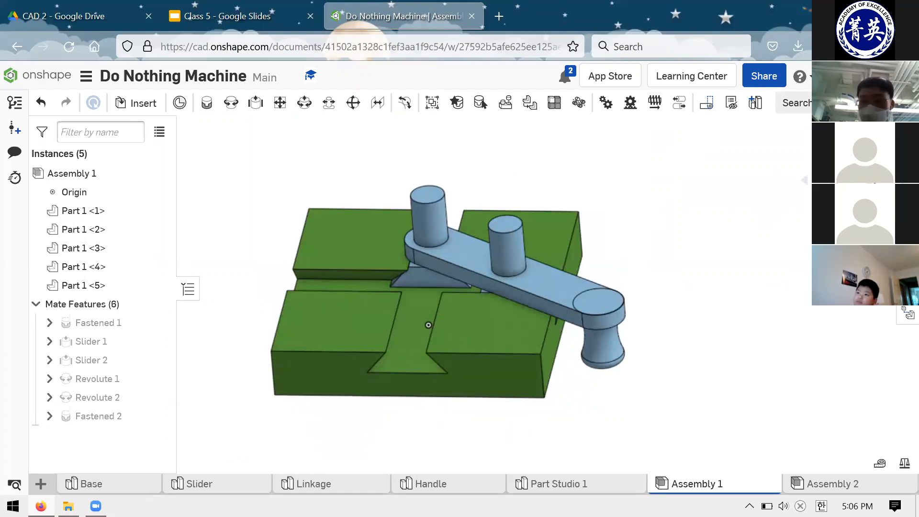
Step: Run Interference detection on the linkage arm and the handle, then close the check
{"action": "left_click", "coordinate": [898, 230]}
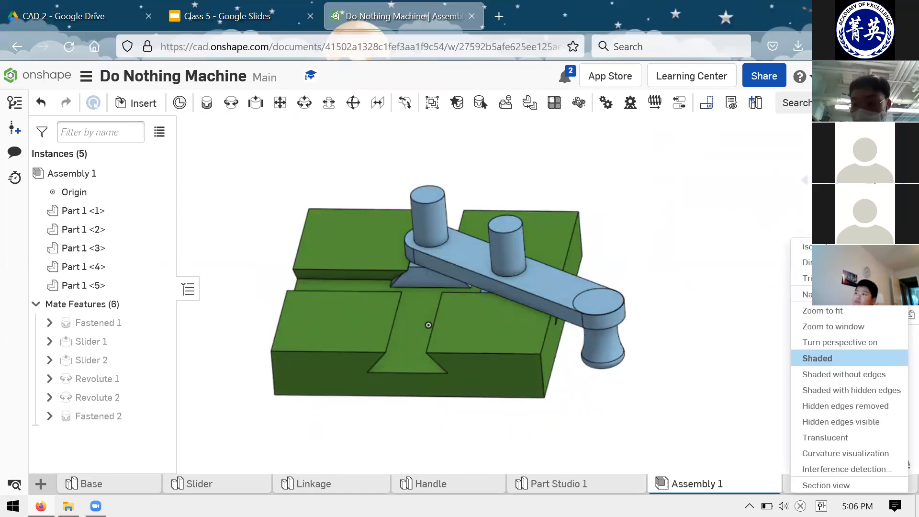
{"action": "left_click", "coordinate": [817, 359]}
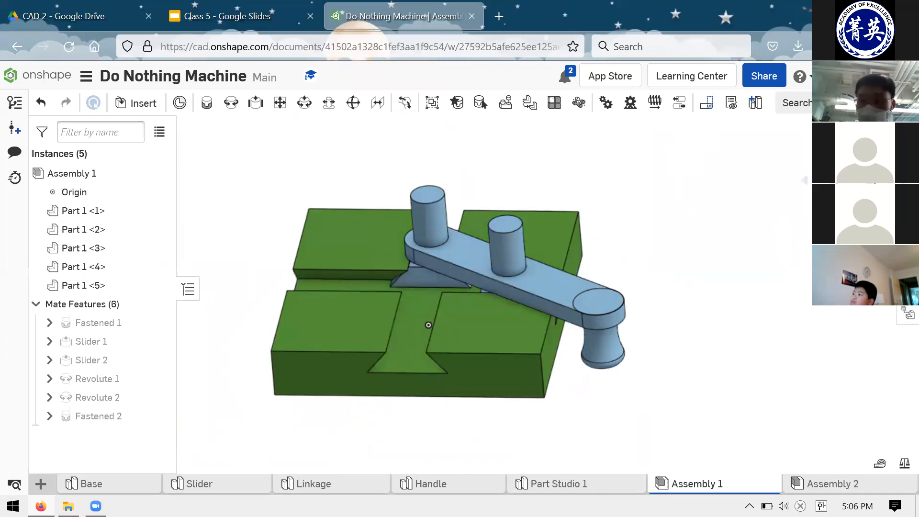
{"action": "left_click", "coordinate": [898, 230]}
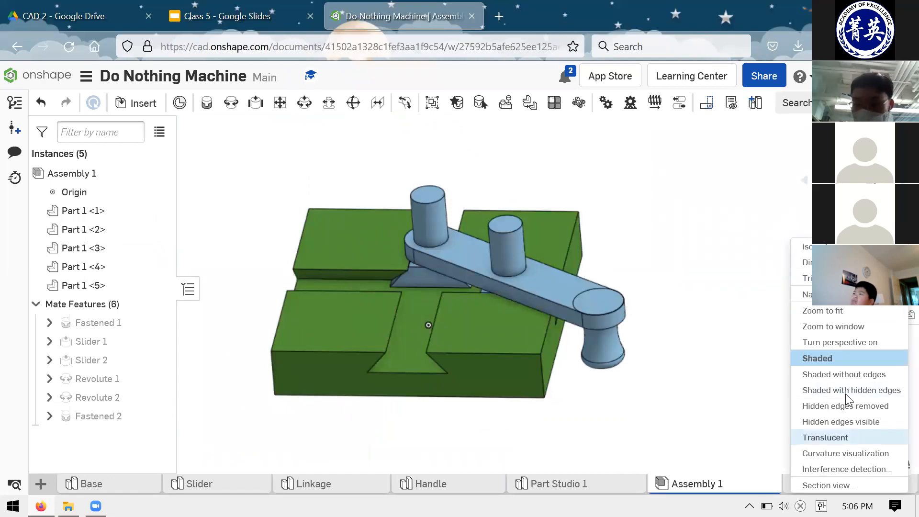
{"action": "left_click", "coordinate": [842, 470]}
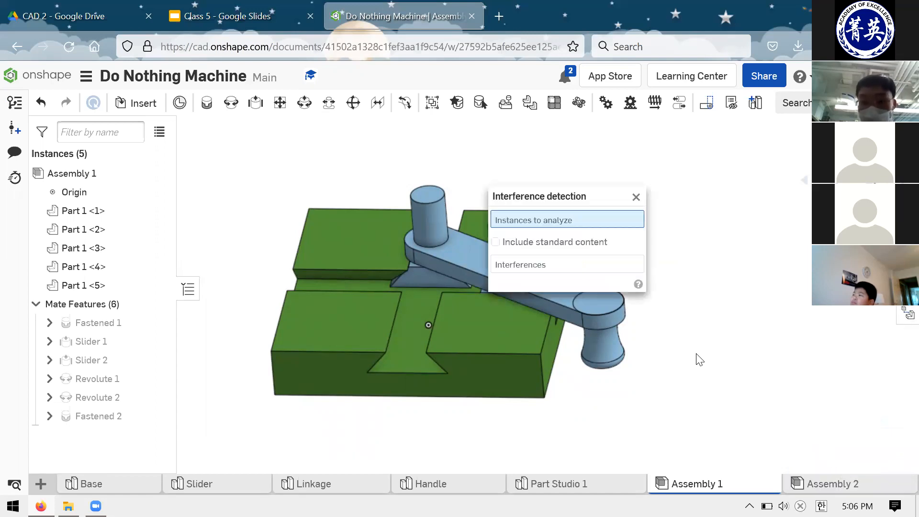
{"action": "left_click_drag", "start_coordinate": [554, 204], "coordinate": [293, 174]}
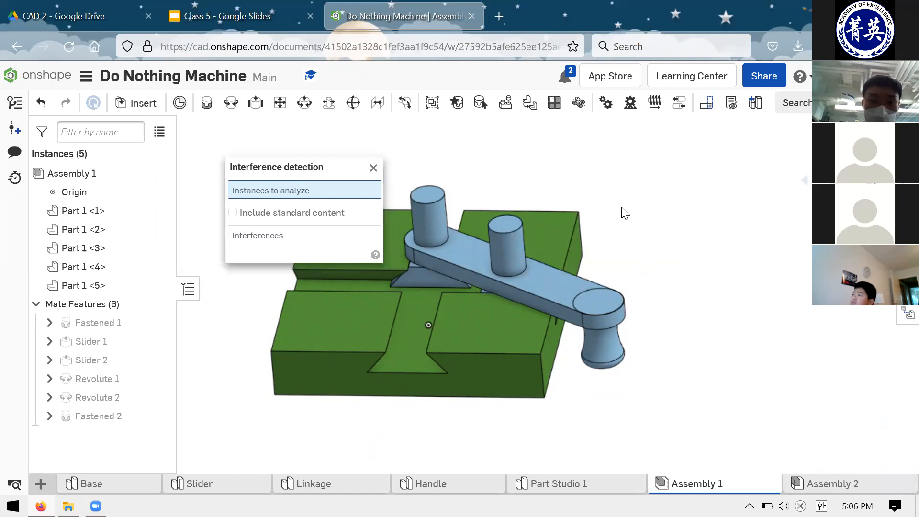
{"action": "scroll", "coordinate": [700, 307], "scroll_direction": "up", "scroll_amount": 3}
{"action": "scroll", "coordinate": [701, 307], "scroll_direction": "down", "scroll_amount": 5}
{"action": "right_click_drag", "start_coordinate": [678, 235], "coordinate": [673, 337]}
{"action": "left_click", "coordinate": [672, 338]}
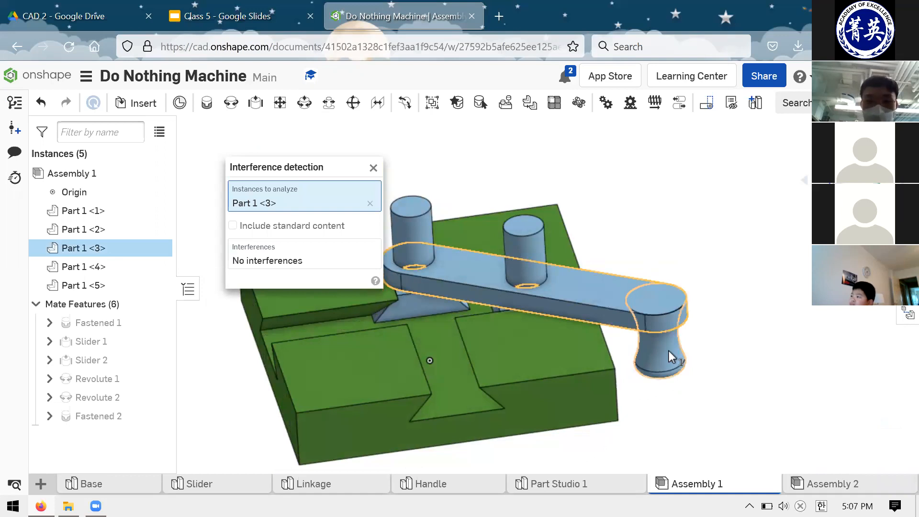
{"action": "left_click", "coordinate": [669, 354]}
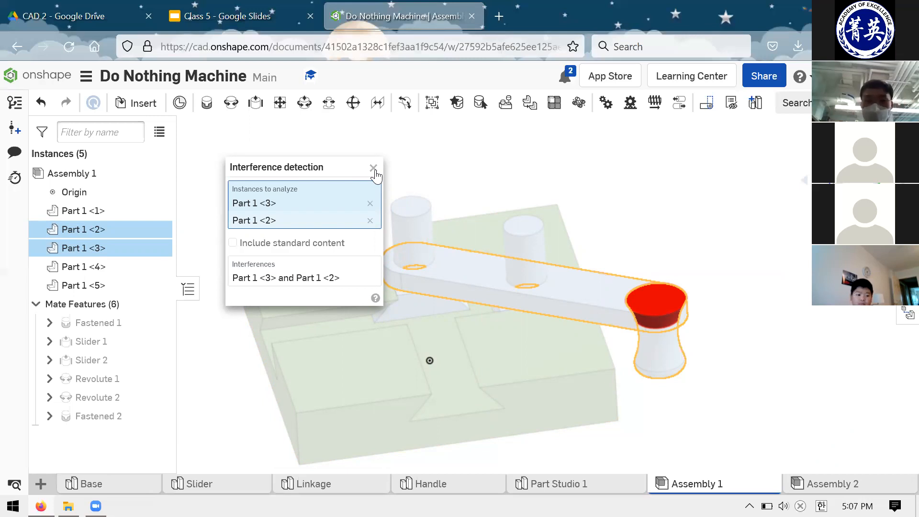
{"action": "key", "text": "Escape"}
Step: Examine how the slider's dovetail base fits in the groove of the green base, comparing their adjoining faces up close
{"action": "scroll", "coordinate": [658, 311], "scroll_direction": "down", "scroll_amount": 2}
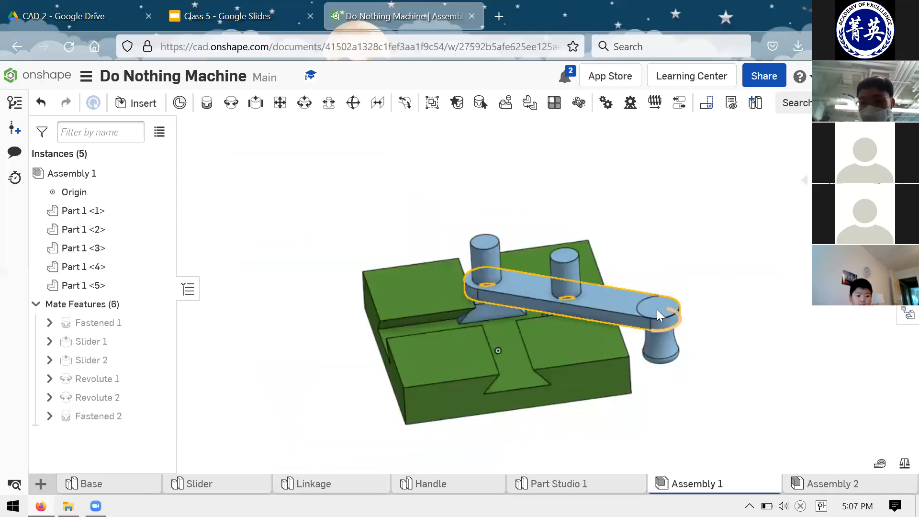
{"action": "scroll", "coordinate": [656, 309], "scroll_direction": "up", "scroll_amount": 4}
{"action": "scroll", "coordinate": [415, 286], "scroll_direction": "up", "scroll_amount": 5}
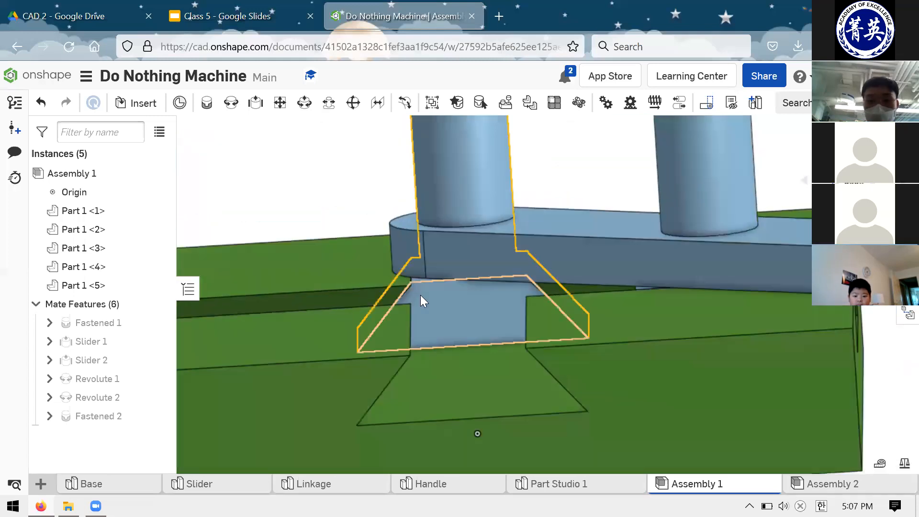
{"action": "scroll", "coordinate": [421, 296], "scroll_direction": "up", "scroll_amount": 1}
{"action": "left_click", "coordinate": [431, 292]}
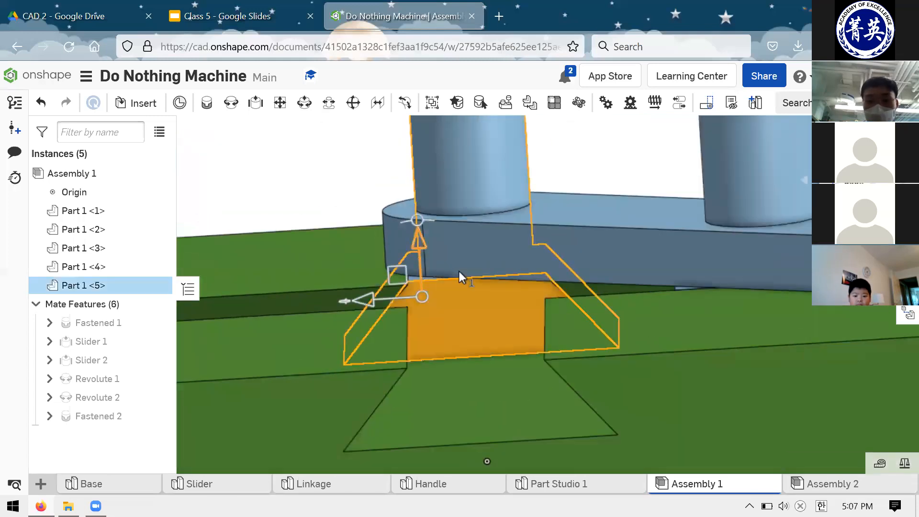
{"action": "scroll", "coordinate": [459, 272], "scroll_direction": "up", "scroll_amount": 3}
{"action": "scroll", "coordinate": [447, 307], "scroll_direction": "up", "scroll_amount": 1}
{"action": "right_click_drag", "start_coordinate": [446, 306], "coordinate": [291, 298]}
{"action": "left_click", "coordinate": [292, 298]}
{"action": "scroll", "coordinate": [422, 316], "scroll_direction": "down", "scroll_amount": 2}
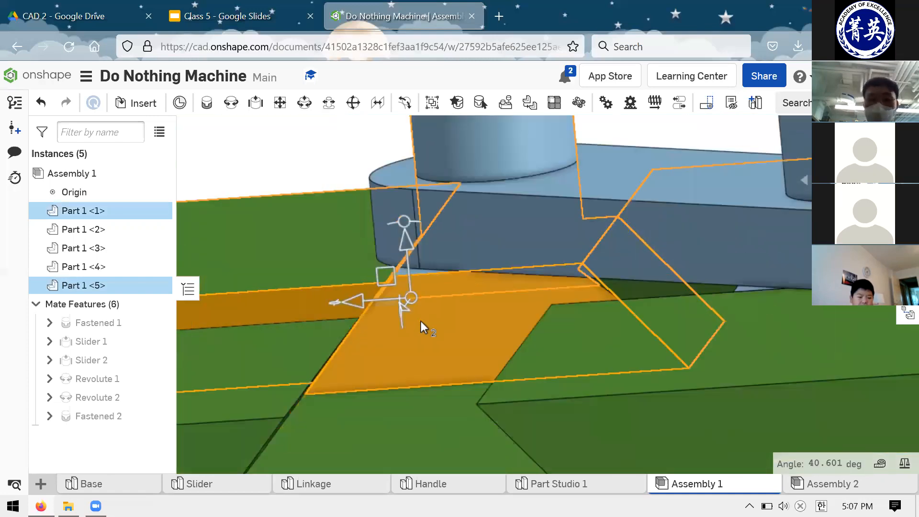
{"action": "scroll", "coordinate": [402, 278], "scroll_direction": "down", "scroll_amount": 2}
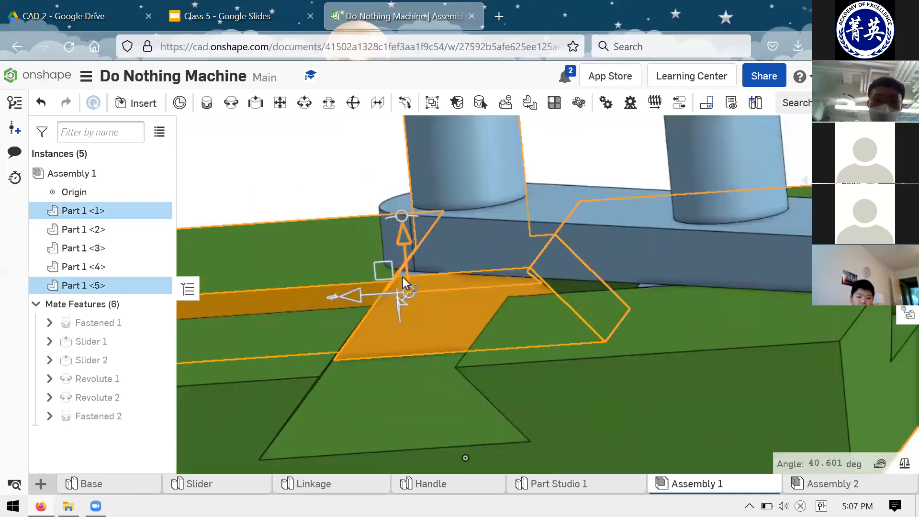
{"action": "left_click", "coordinate": [309, 160]}
{"action": "scroll", "coordinate": [379, 278], "scroll_direction": "down", "scroll_amount": 3}
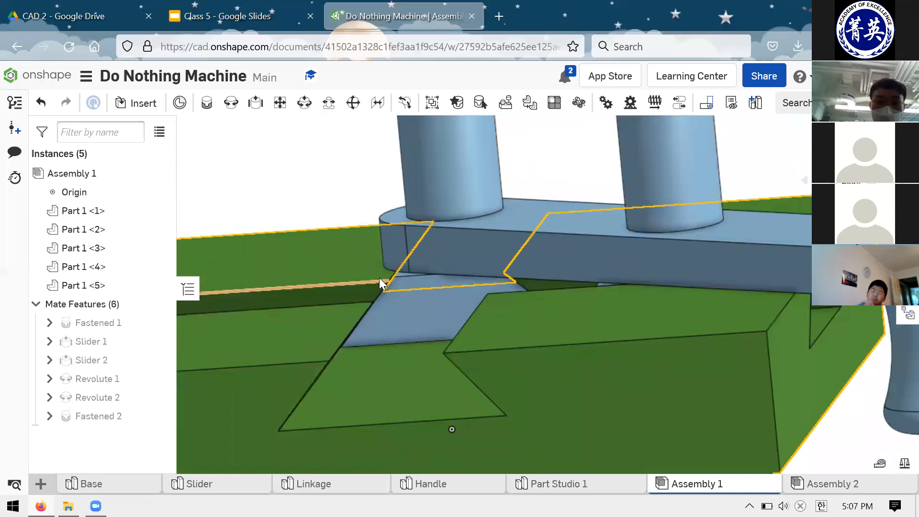
{"action": "scroll", "coordinate": [382, 287], "scroll_direction": "up", "scroll_amount": 5}
{"action": "scroll", "coordinate": [378, 287], "scroll_direction": "up", "scroll_amount": 2}
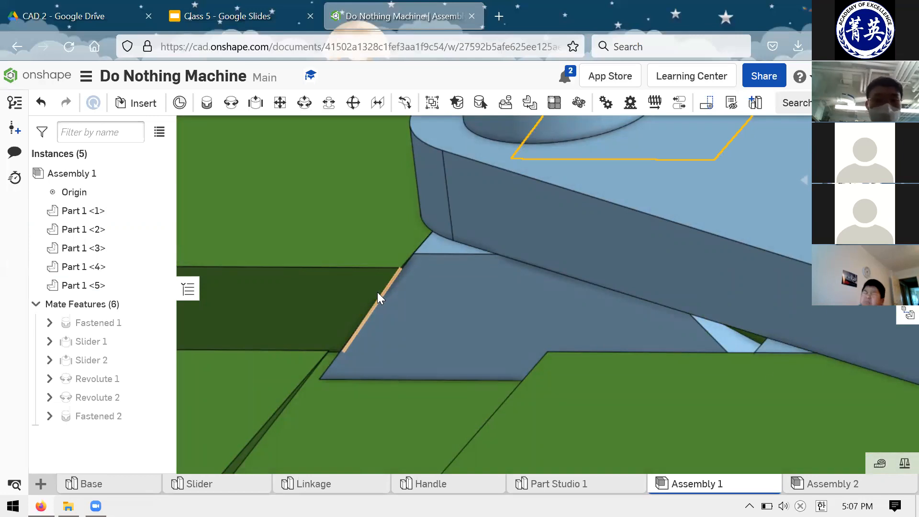
{"action": "left_click", "coordinate": [364, 297]}
{"action": "left_click", "coordinate": [420, 333]}
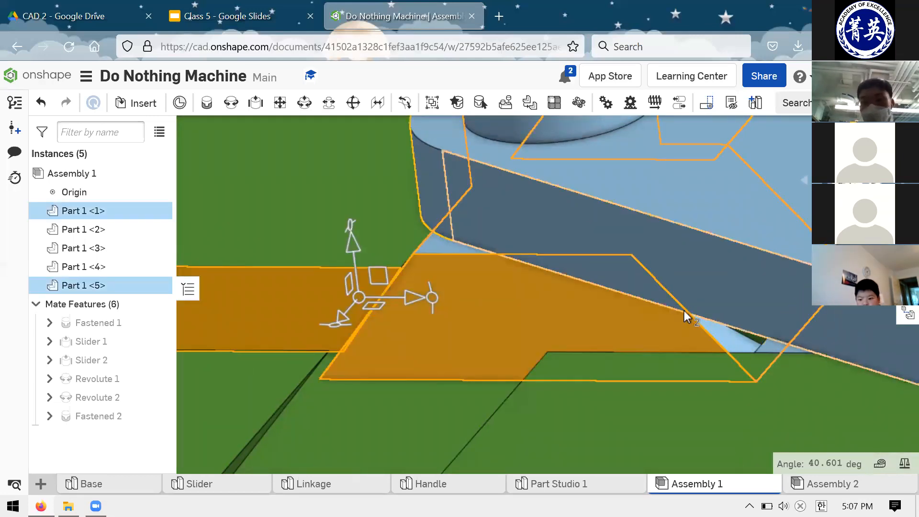
{"action": "scroll", "coordinate": [685, 311], "scroll_direction": "down", "scroll_amount": 5}
{"action": "left_click", "coordinate": [505, 192]}
Step: Run Interference detection on the slider in the front groove and the green base
{"action": "right_click", "coordinate": [790, 237]}
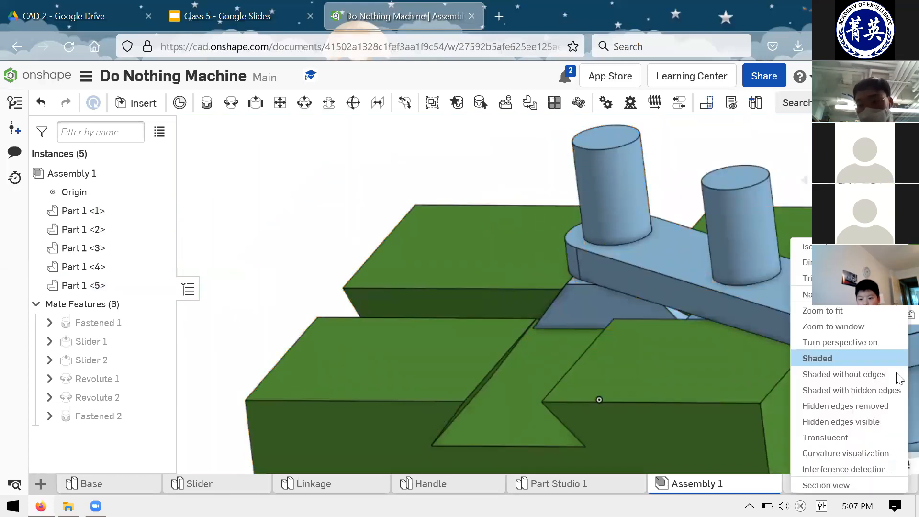
{"action": "left_click", "coordinate": [824, 467]}
{"action": "left_click", "coordinate": [544, 316]}
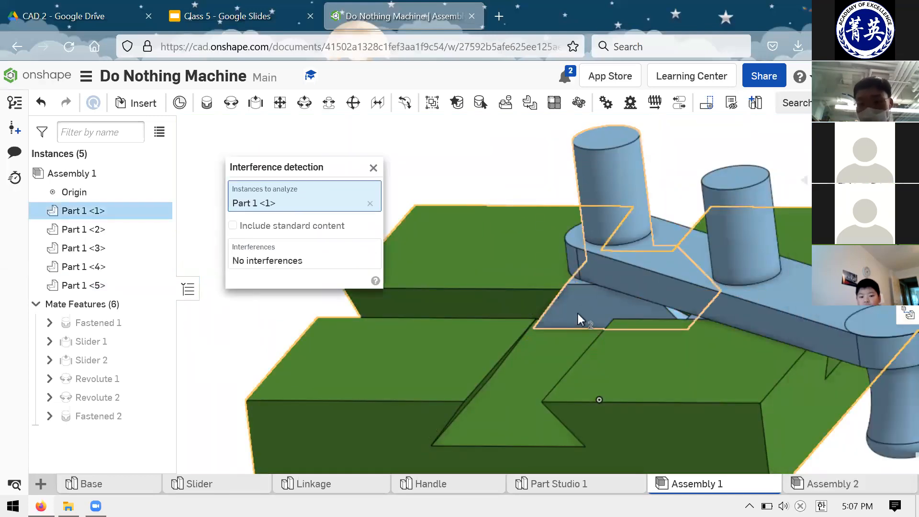
{"action": "left_click", "coordinate": [579, 316]}
{"action": "left_click", "coordinate": [502, 266]}
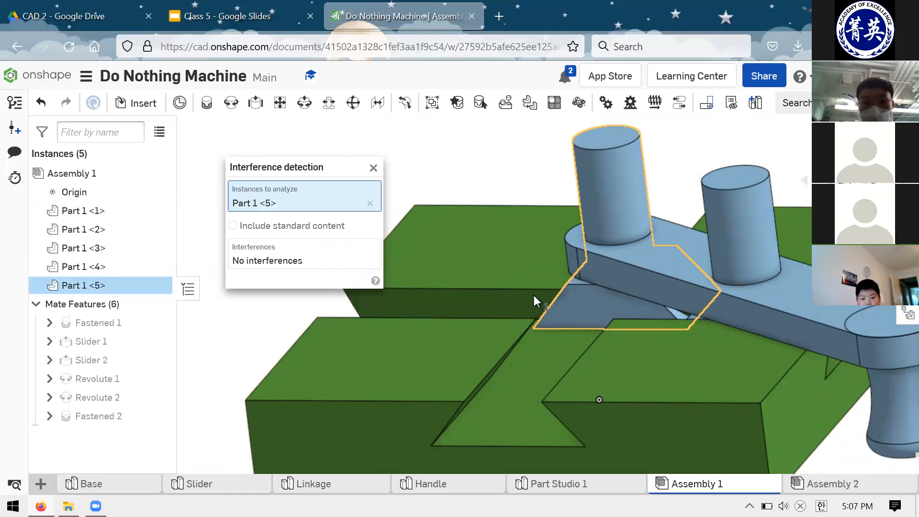
{"action": "left_click", "coordinate": [607, 307]}
{"action": "left_click", "coordinate": [589, 318]}
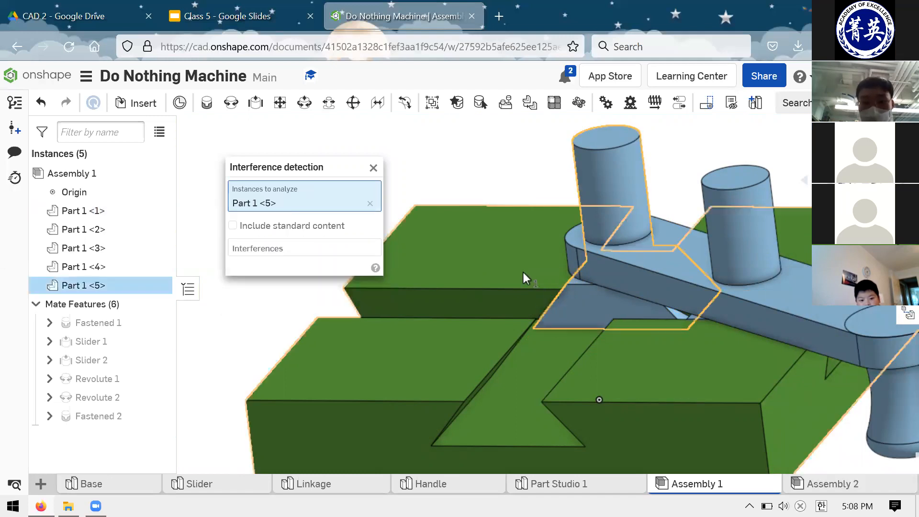
{"action": "left_click", "coordinate": [523, 272]}
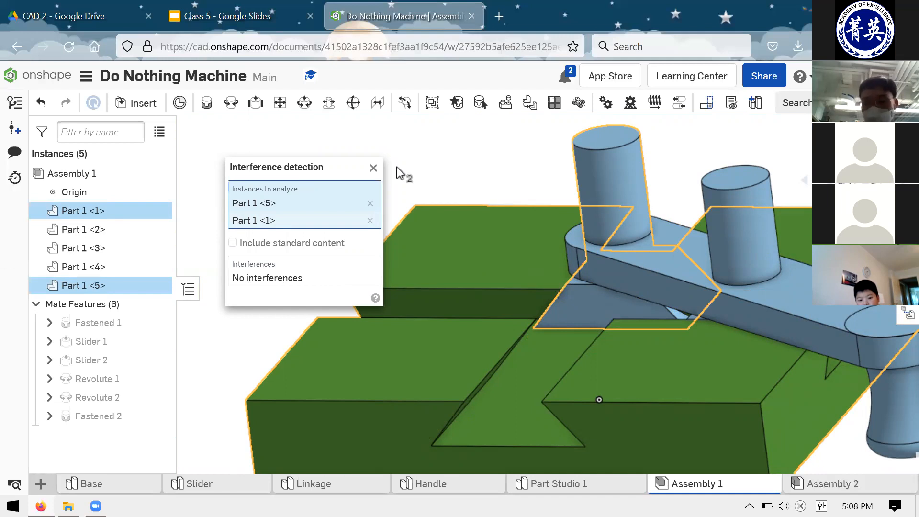
Step: Clear the analyzed instances, check the linkage arm and the handle for interference instead, and close the check
{"action": "left_click", "coordinate": [370, 220]}
{"action": "left_click", "coordinate": [371, 203]}
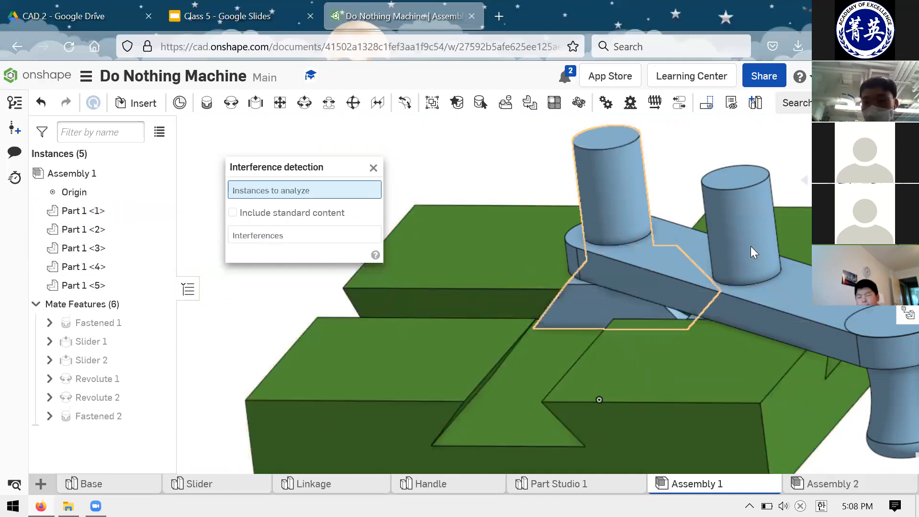
{"action": "left_click", "coordinate": [823, 312]}
{"action": "left_click", "coordinate": [897, 406]}
{"action": "scroll", "coordinate": [612, 294], "scroll_direction": "down", "scroll_amount": 3}
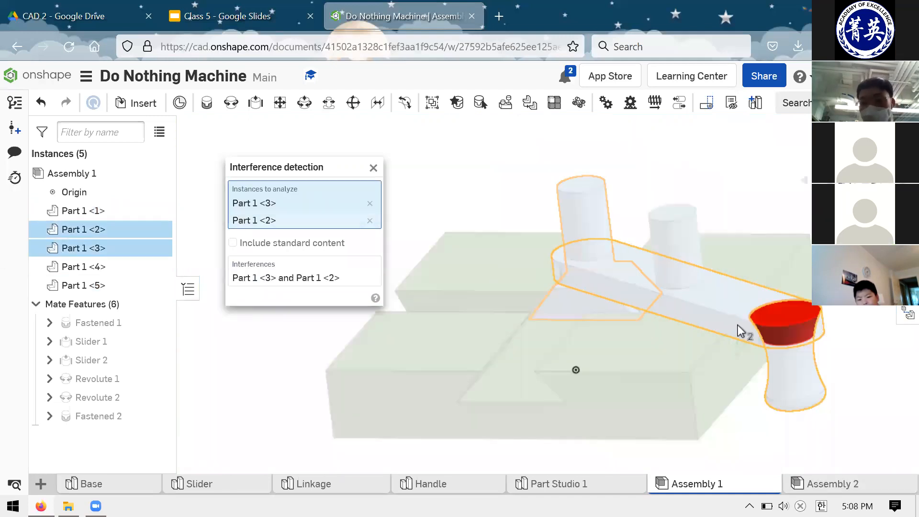
{"action": "scroll", "coordinate": [739, 326], "scroll_direction": "up", "scroll_amount": 3}
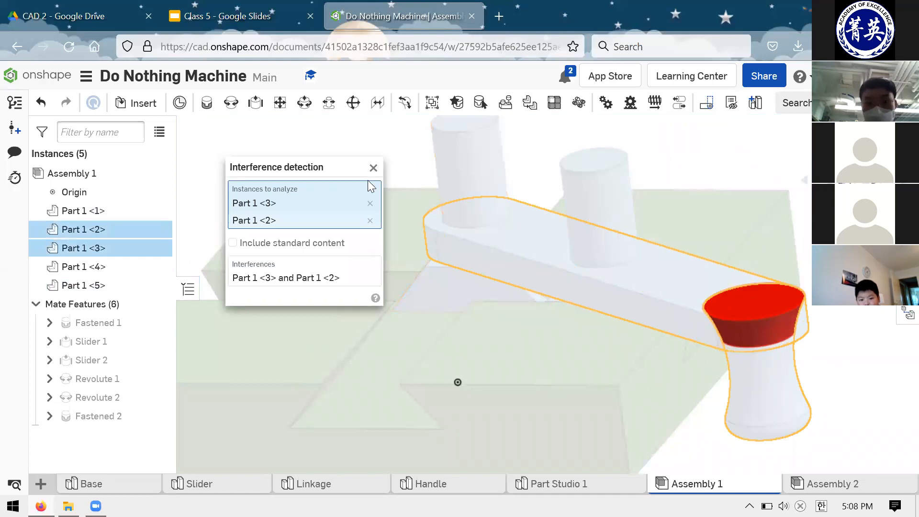
{"action": "key", "text": "Escape"}
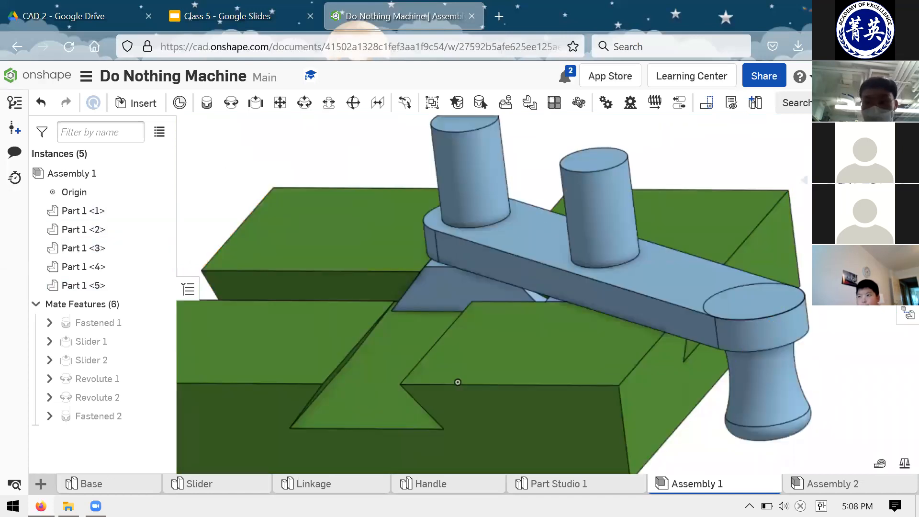
Step: Leave the Do Nothing Machine for the document list and switch to the Class 5 Google Slides presentation
{"action": "left_click", "coordinate": [50, 76]}
{"action": "left_click", "coordinate": [225, 16]}
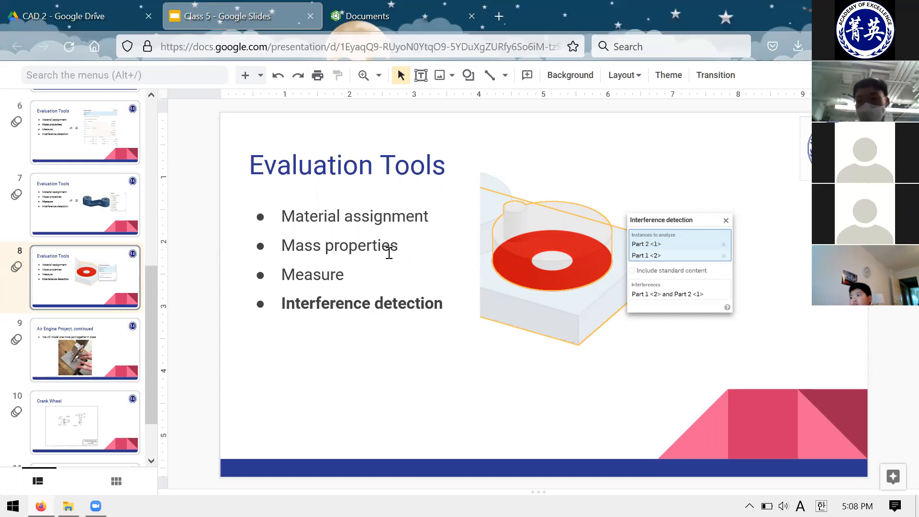
{"action": "left_click", "coordinate": [509, 7]}
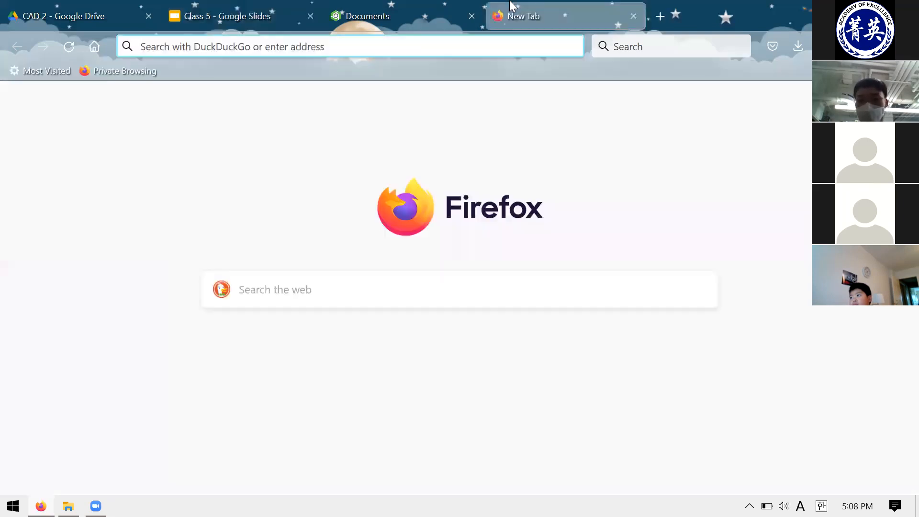
{"action": "left_click", "coordinate": [634, 16]}
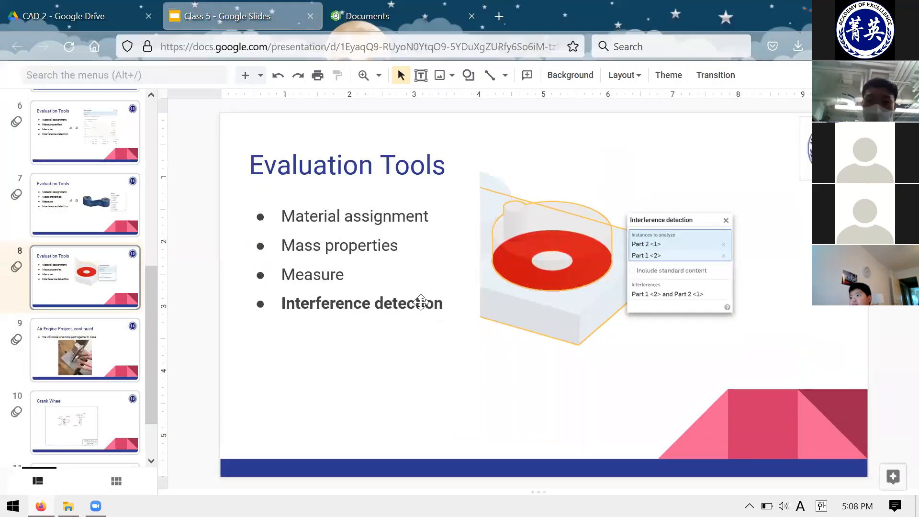
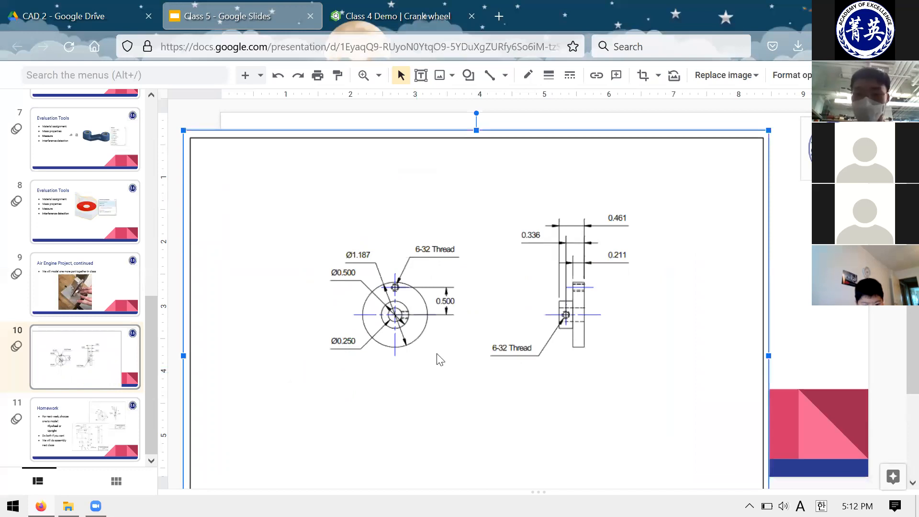
Step: Shift the crank wheel drawing slightly on slide 10 and switch to the Crank wheel studio of Class 4 Demo in Onshape
{"action": "left_click_drag", "start_coordinate": [617, 291], "coordinate": [610, 293]}
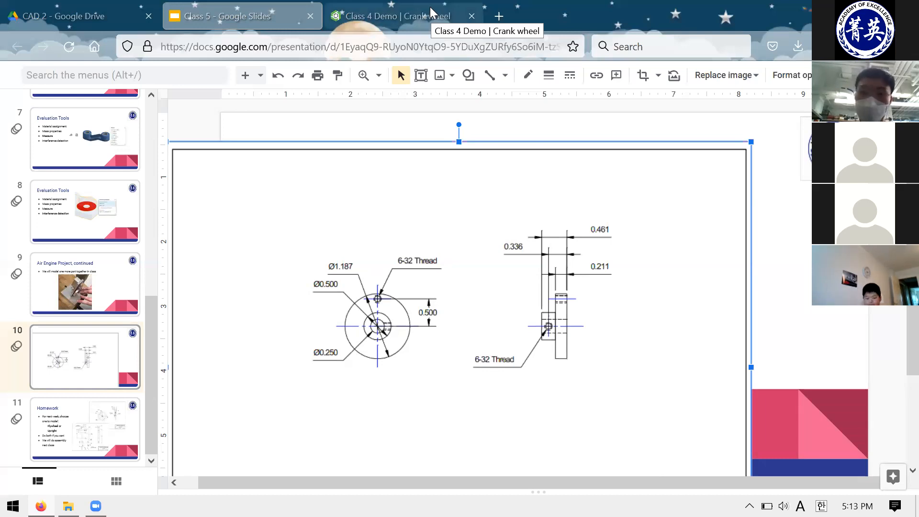
{"action": "left_click", "coordinate": [380, 7]}
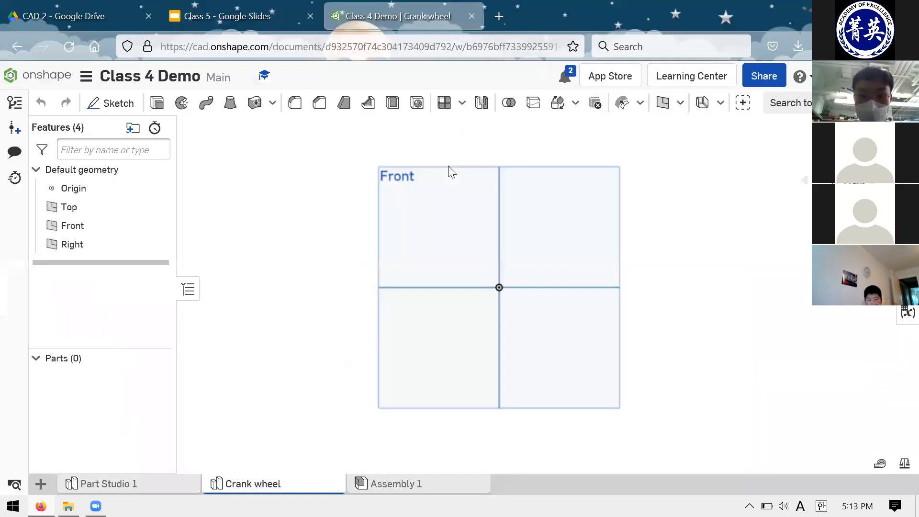
Step: Sketch a closed stepped profile on the Front plane from the origin, about 1.91 high and 2.56 wide, with its taller part about 1.26 wide
{"action": "left_click", "coordinate": [421, 209]}
{"action": "left_click", "coordinate": [123, 111]}
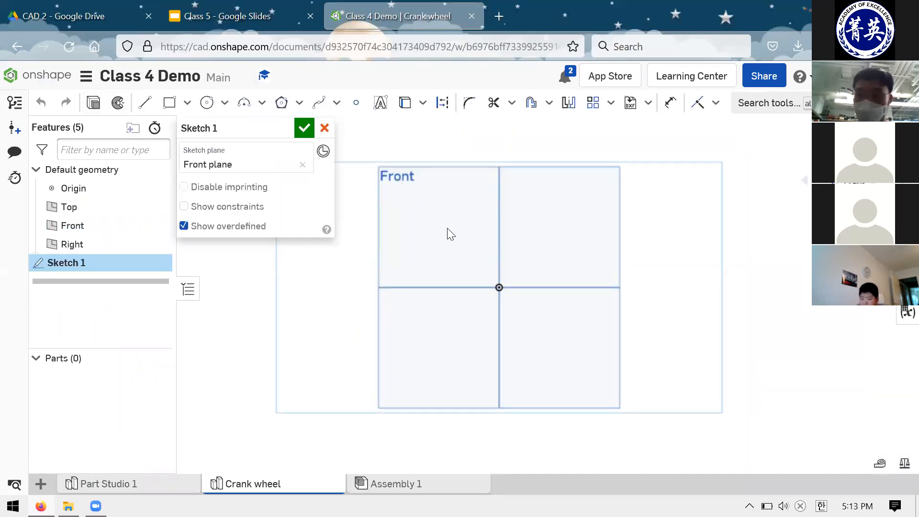
{"action": "left_click", "coordinate": [145, 102]}
{"action": "left_click", "coordinate": [499, 287]}
{"action": "left_click", "coordinate": [499, 210]}
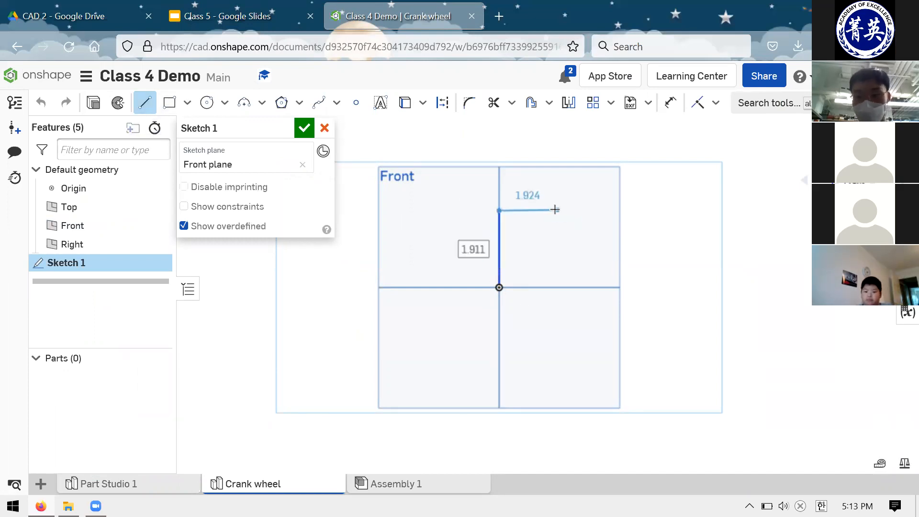
{"action": "left_click", "coordinate": [550, 210]}
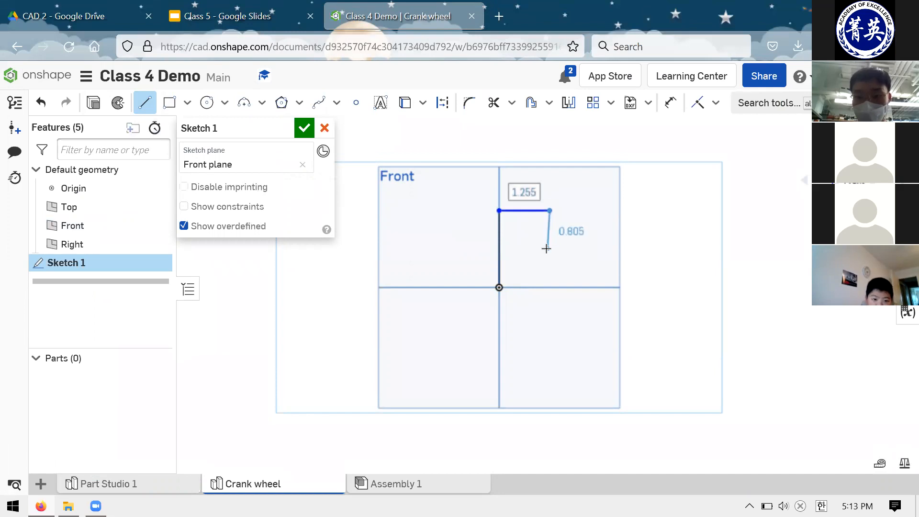
{"action": "left_click", "coordinate": [550, 247]}
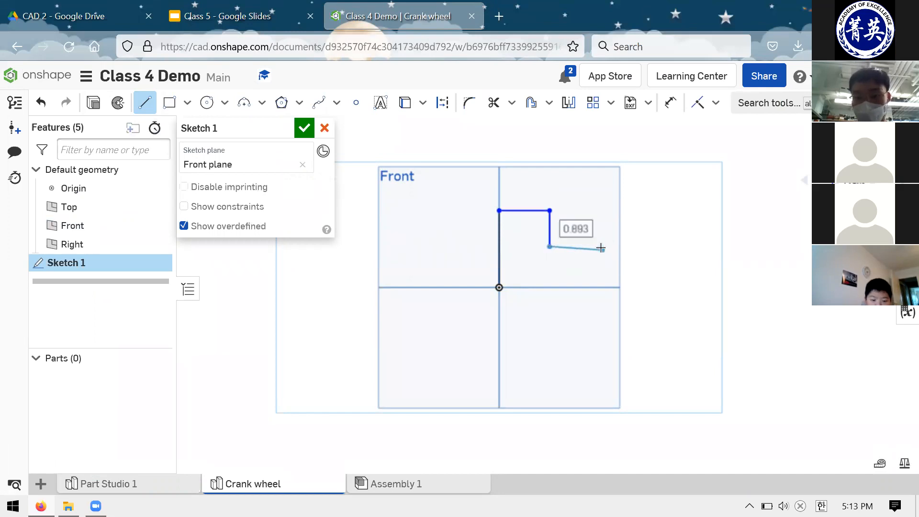
{"action": "left_click", "coordinate": [602, 247]}
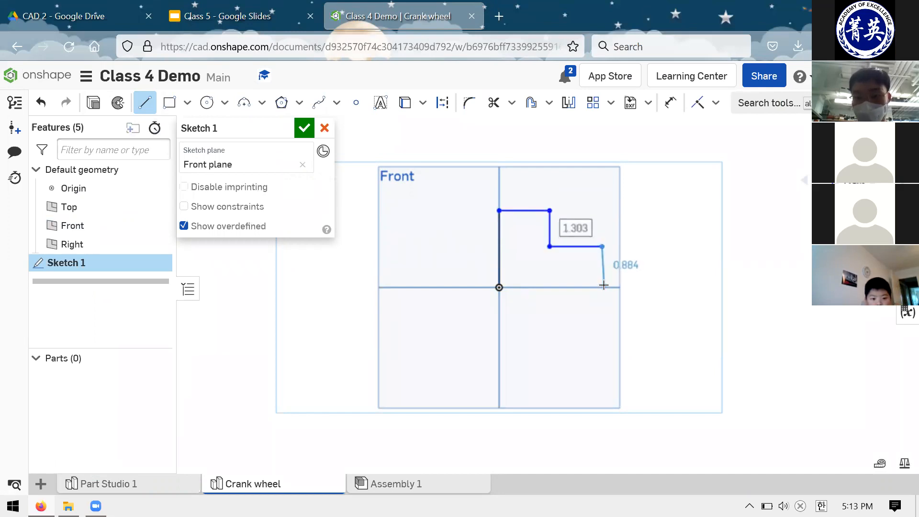
{"action": "left_click", "coordinate": [602, 287]}
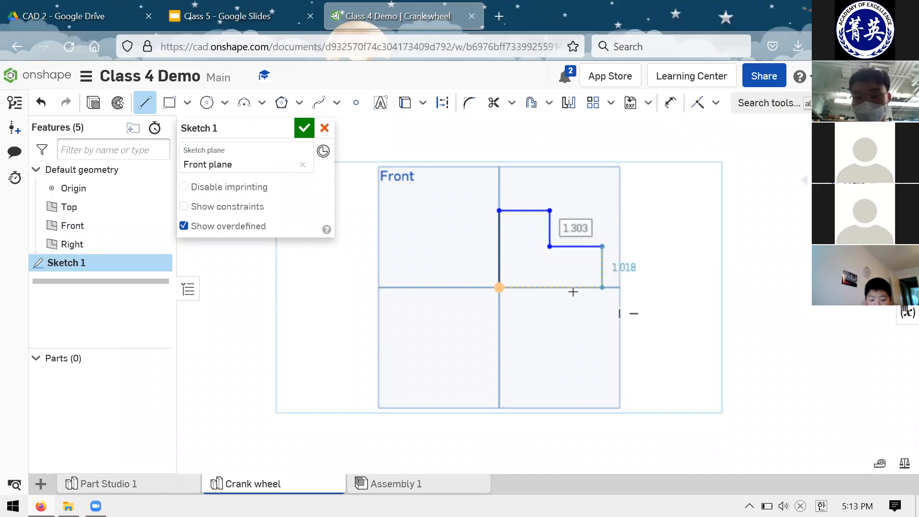
{"action": "left_click", "coordinate": [500, 287]}
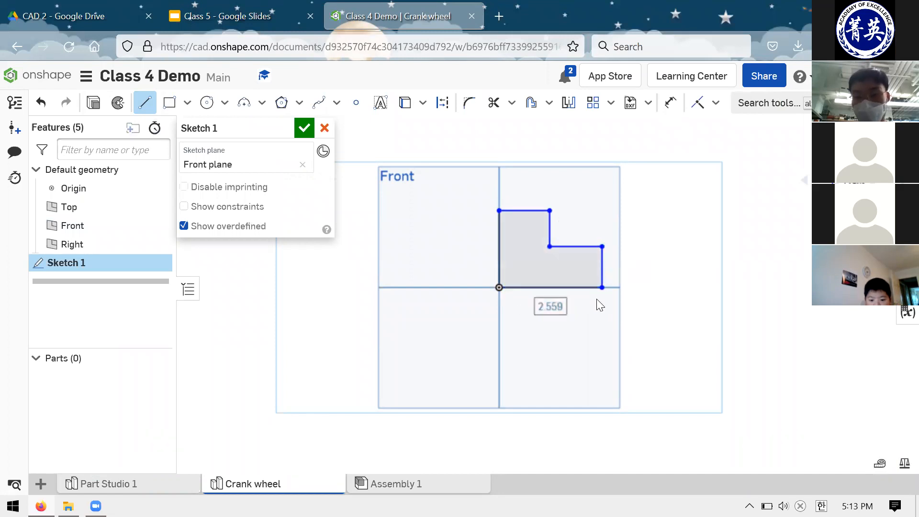
{"action": "key", "text": "Escape"}
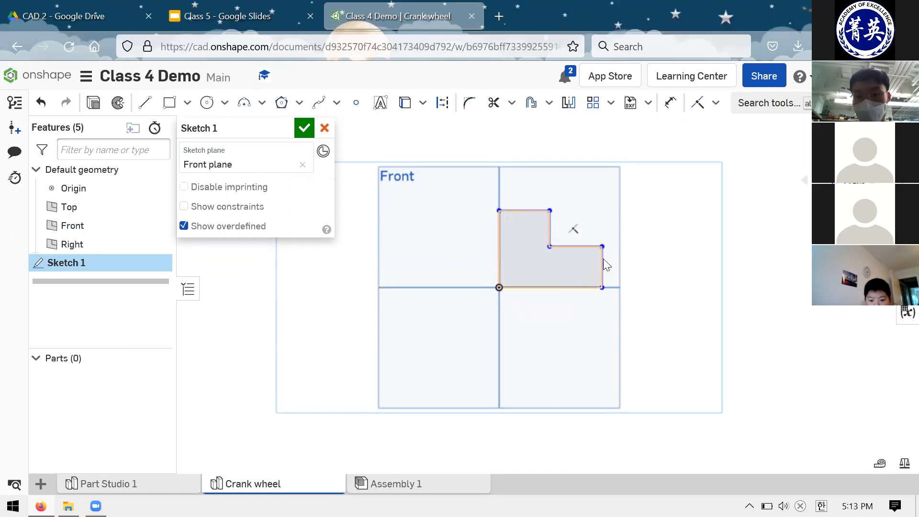
Step: Inspect the profile's constraints and move its two outer corner points inward and upward to test how the shape follows
{"action": "scroll", "coordinate": [599, 220], "scroll_direction": "up", "scroll_amount": 3}
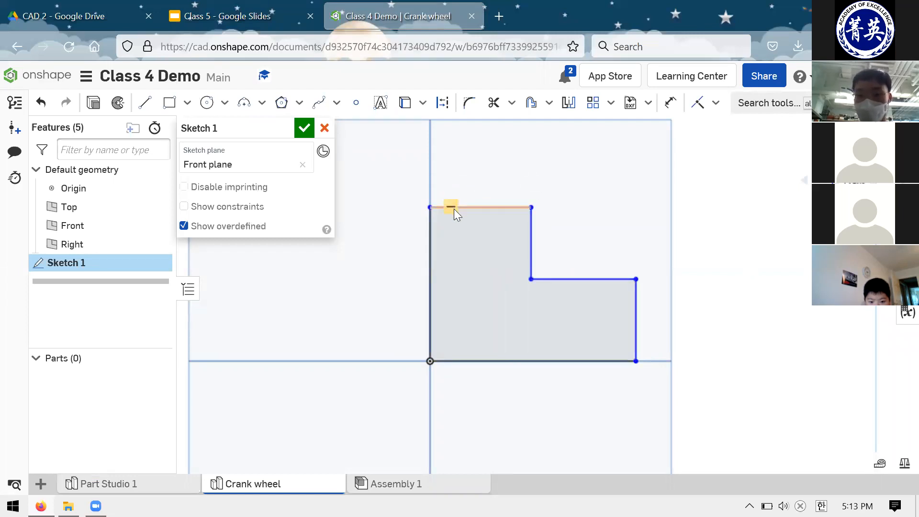
{"action": "left_click", "coordinate": [609, 256]}
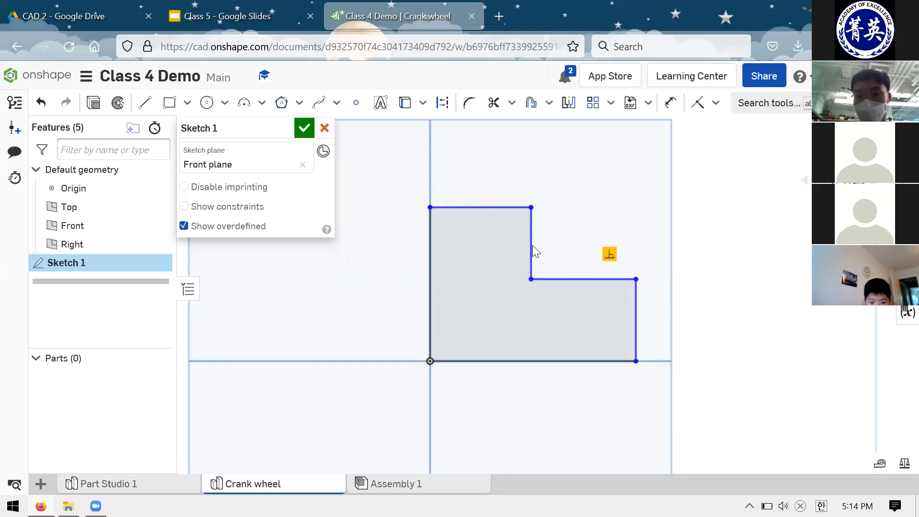
{"action": "left_click", "coordinate": [636, 279]}
{"action": "mouse_move", "coordinate": [636, 279]}
{"action": "left_mouse_down"}
{"action": "mouse_move", "coordinate": [697, 281]}
{"action": "mouse_move", "coordinate": [623, 286]}
{"action": "left_mouse_up"}
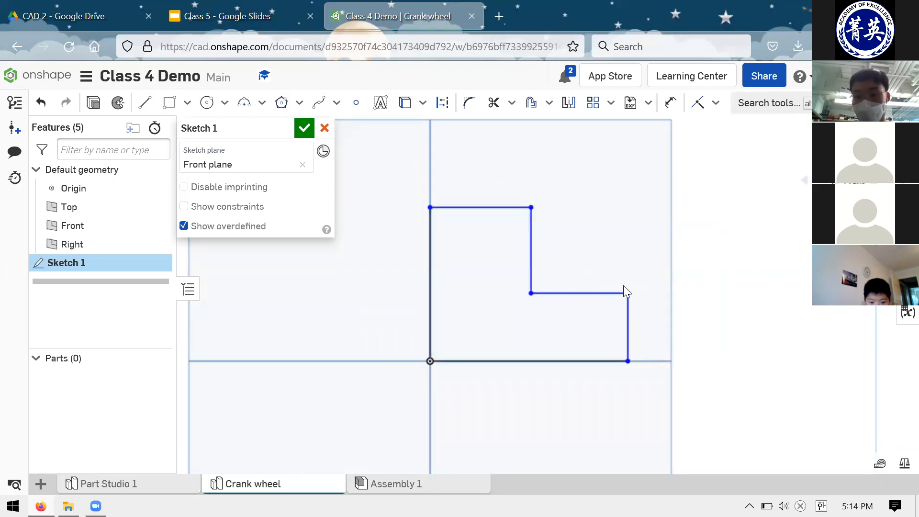
{"action": "mouse_move", "coordinate": [532, 207]}
{"action": "left_mouse_down"}
{"action": "mouse_move", "coordinate": [514, 135]}
{"action": "mouse_move", "coordinate": [532, 203]}
{"action": "mouse_move", "coordinate": [508, 159]}
{"action": "left_mouse_up"}
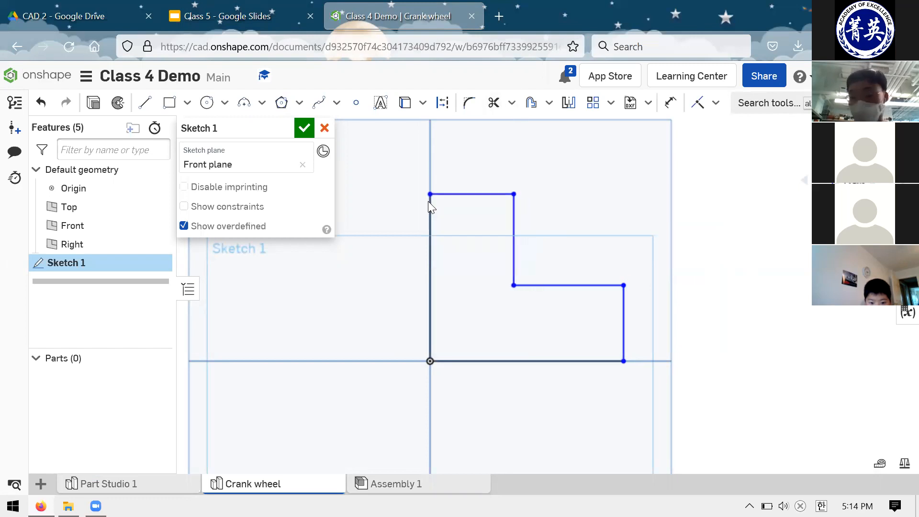
Step: Switch to the Class 5 slides, rotate the crank wheel drawing 90 degrees clockwise on slide 10 and reposition it to show the side view
{"action": "scroll", "coordinate": [406, 213], "scroll_direction": "down", "scroll_amount": 3}
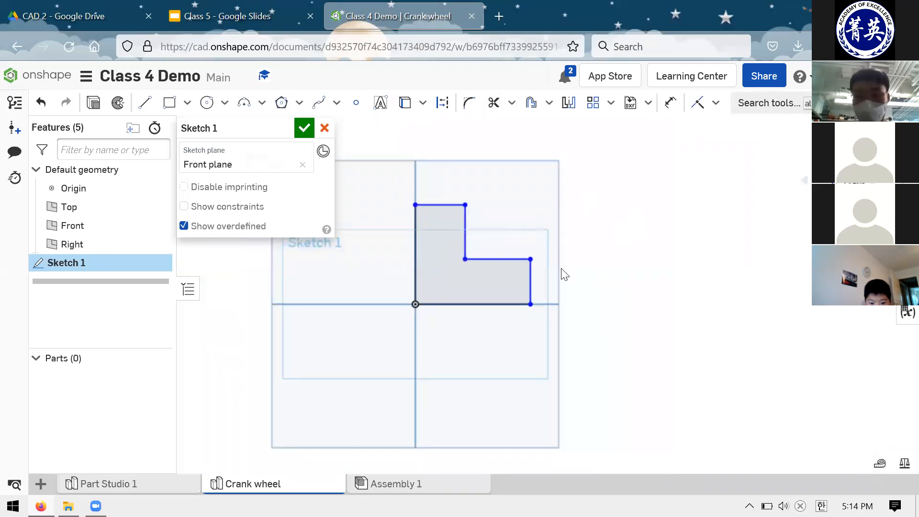
{"action": "scroll", "coordinate": [507, 260], "scroll_direction": "down", "scroll_amount": 2}
{"action": "scroll", "coordinate": [506, 259], "scroll_direction": "up", "scroll_amount": 3}
{"action": "scroll", "coordinate": [592, 364], "scroll_direction": "down", "scroll_amount": 2}
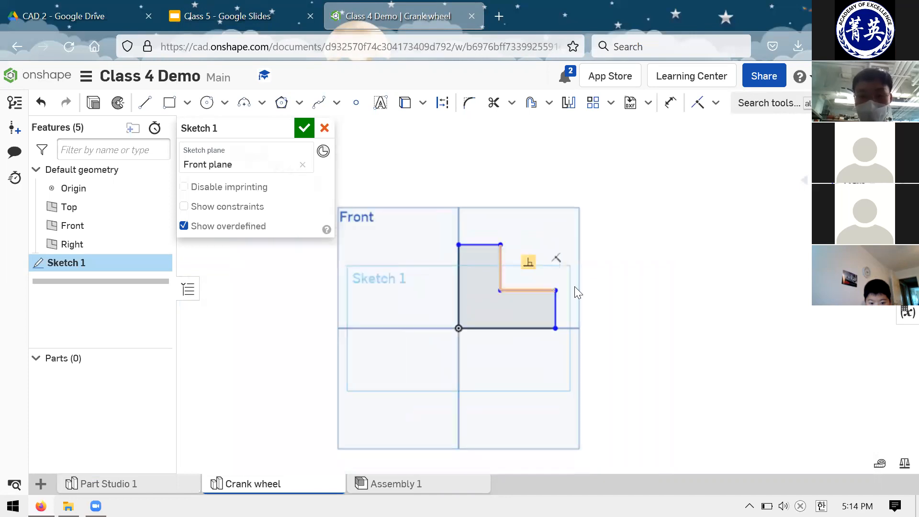
{"action": "left_click", "coordinate": [225, 16]}
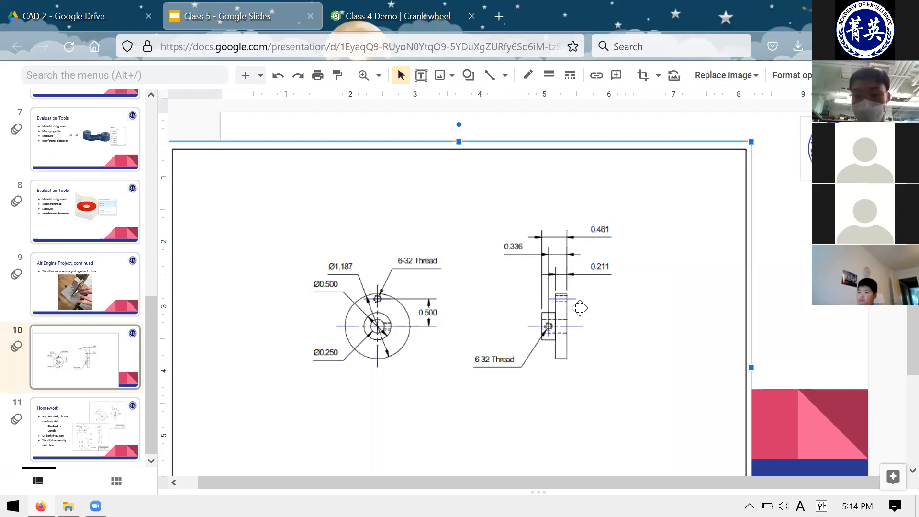
{"action": "left_click", "coordinate": [418, 6]}
{"action": "left_click", "coordinate": [240, 8]}
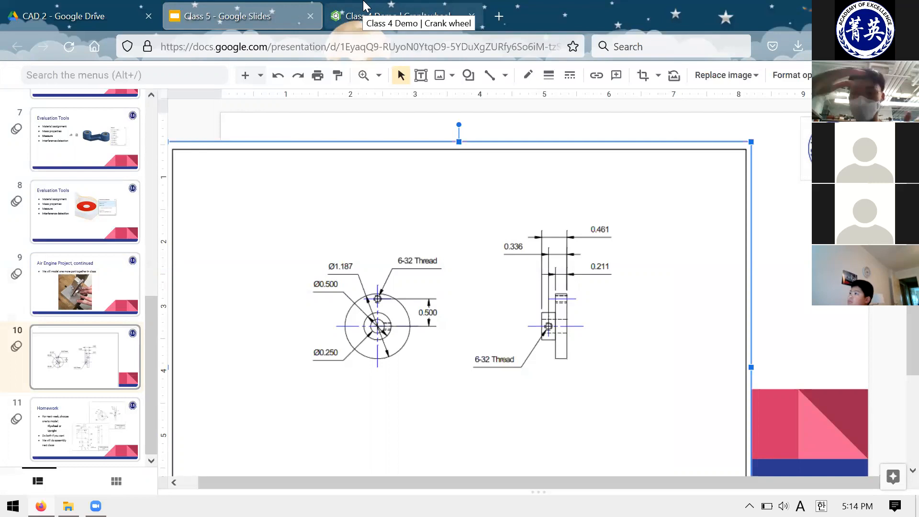
{"action": "mouse_move", "coordinate": [459, 126]}
{"action": "left_mouse_down"}
{"action": "mouse_move", "coordinate": [506, 128]}
{"action": "mouse_move", "coordinate": [673, 238]}
{"action": "mouse_move", "coordinate": [717, 364]}
{"action": "left_mouse_up"}
{"action": "left_click_drag", "start_coordinate": [466, 451], "coordinate": [424, 238]}
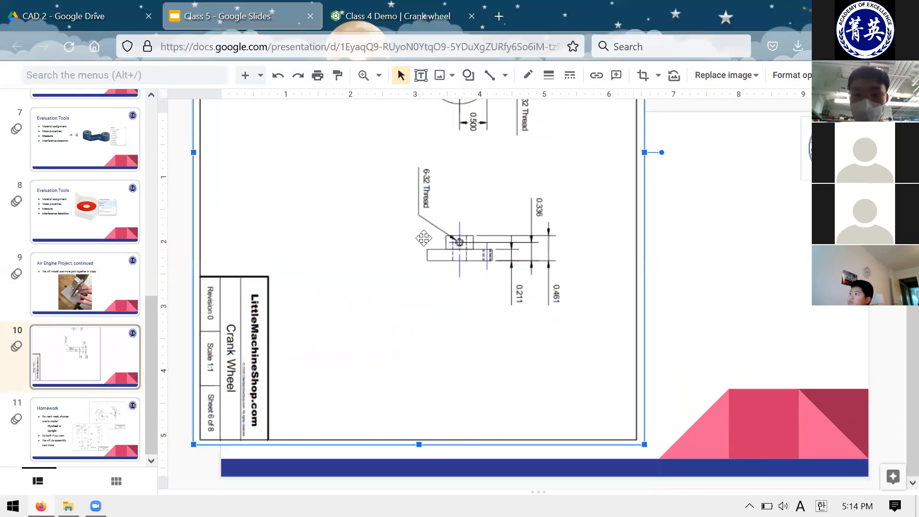
{"action": "key", "text": "Escape"}
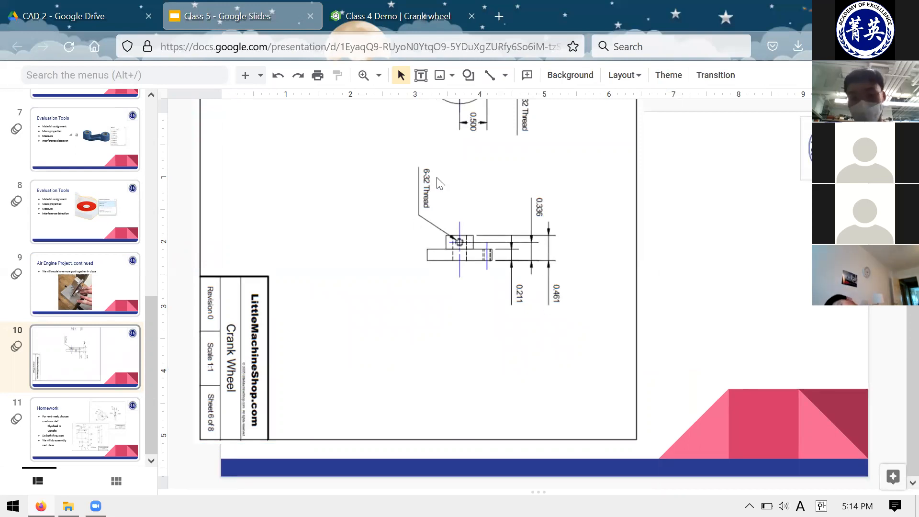
Step: Return to the Crank wheel sketch in Onshape and dimension the stepped profile's overall height as 0.461 in
{"action": "left_click", "coordinate": [424, 6]}
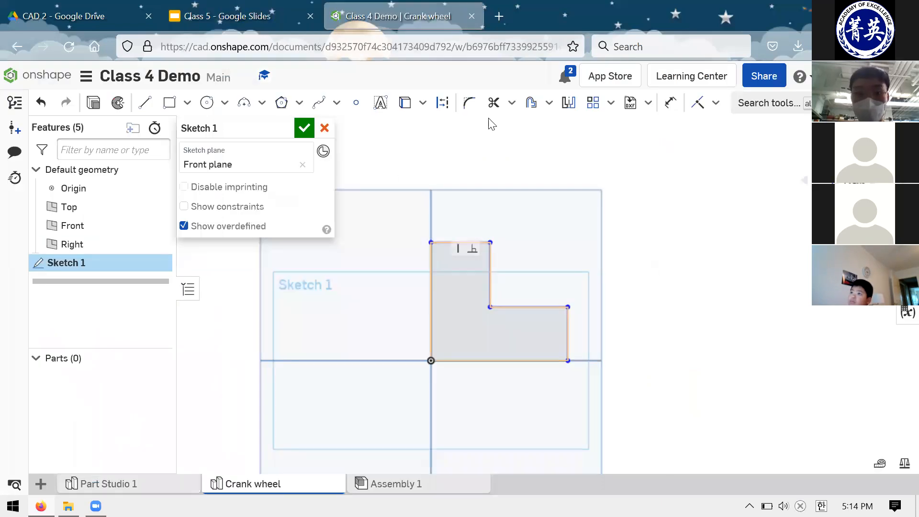
{"action": "left_click", "coordinate": [671, 102]}
{"action": "left_click", "coordinate": [479, 361]}
{"action": "left_click", "coordinate": [479, 363]}
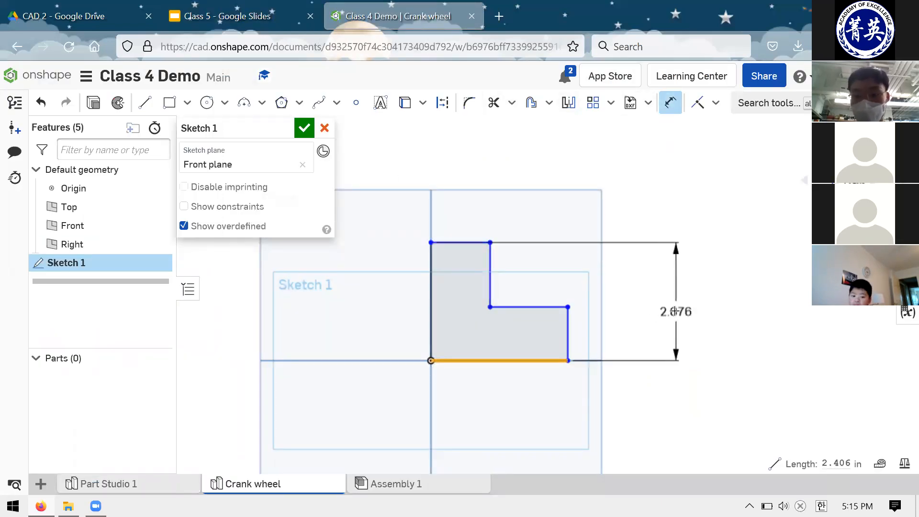
{"action": "left_click", "coordinate": [671, 102]}
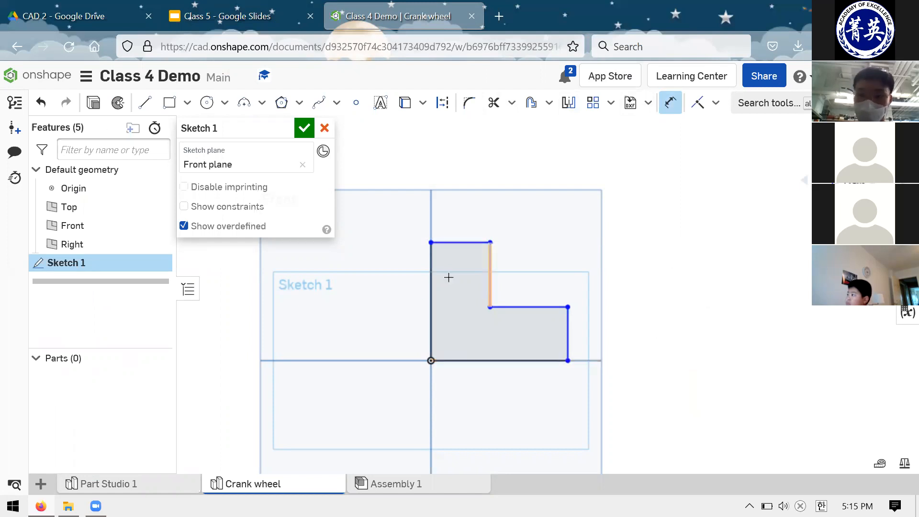
{"action": "left_click", "coordinate": [432, 294]}
{"action": "left_click", "coordinate": [697, 318]}
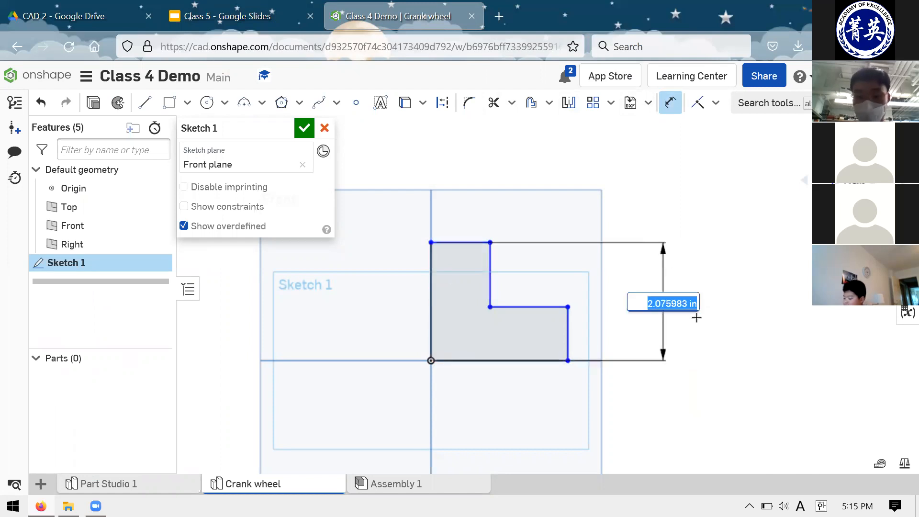
{"action": "type", "text": ".461"}
{"action": "key", "text": "Return"}
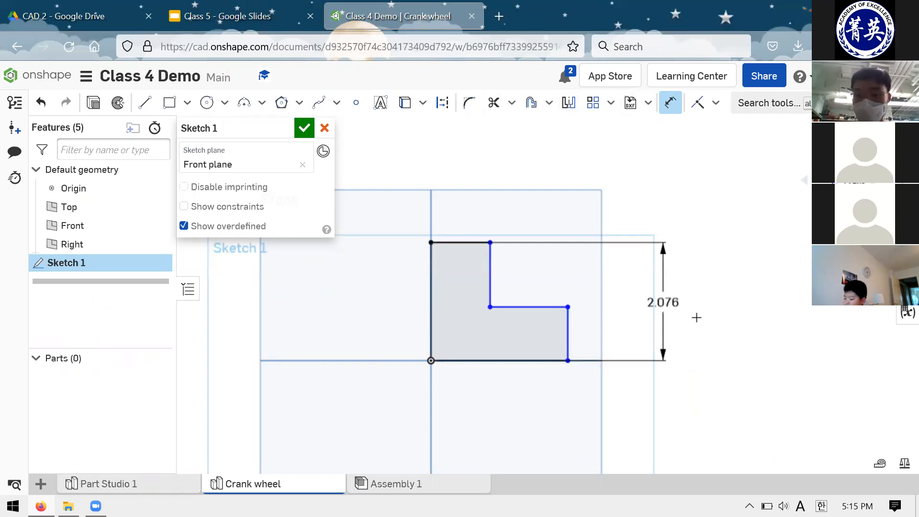
Step: Move the overall height dimension closer to the profile
{"action": "scroll", "coordinate": [542, 341], "scroll_direction": "down", "scroll_amount": 2}
{"action": "scroll", "coordinate": [438, 364], "scroll_direction": "up", "scroll_amount": 5}
{"action": "scroll", "coordinate": [421, 376], "scroll_direction": "down", "scroll_amount": 5}
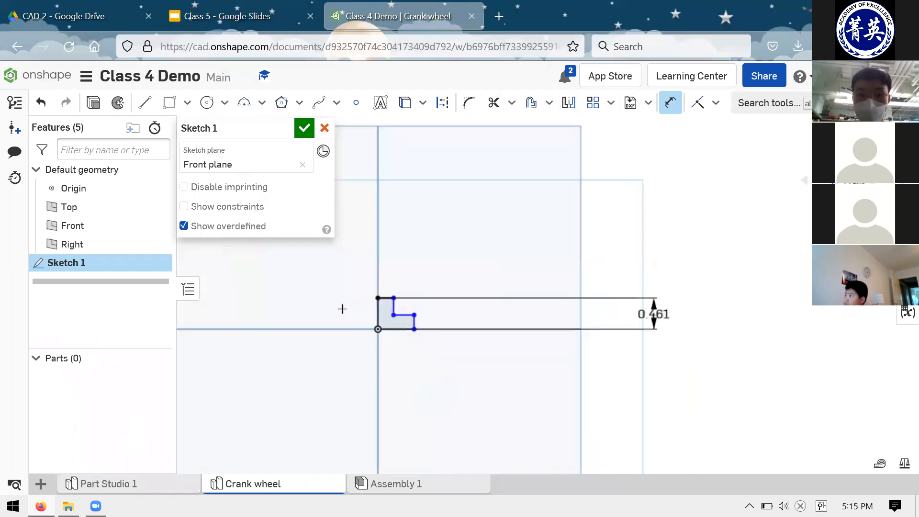
{"action": "scroll", "coordinate": [457, 268], "scroll_direction": "up", "scroll_amount": 4}
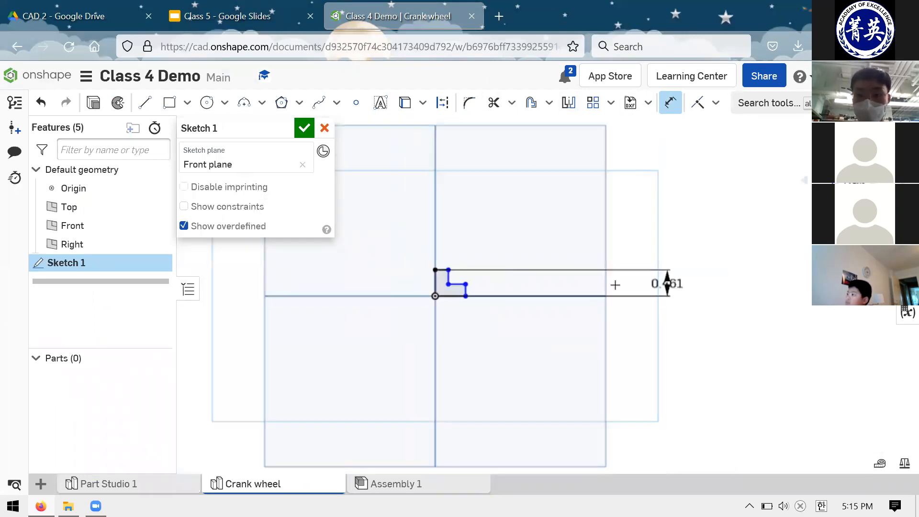
{"action": "left_click_drag", "start_coordinate": [657, 281], "coordinate": [503, 281]}
{"action": "scroll", "coordinate": [431, 286], "scroll_direction": "down", "scroll_amount": 2}
{"action": "scroll", "coordinate": [434, 285], "scroll_direction": "down", "scroll_amount": 3}
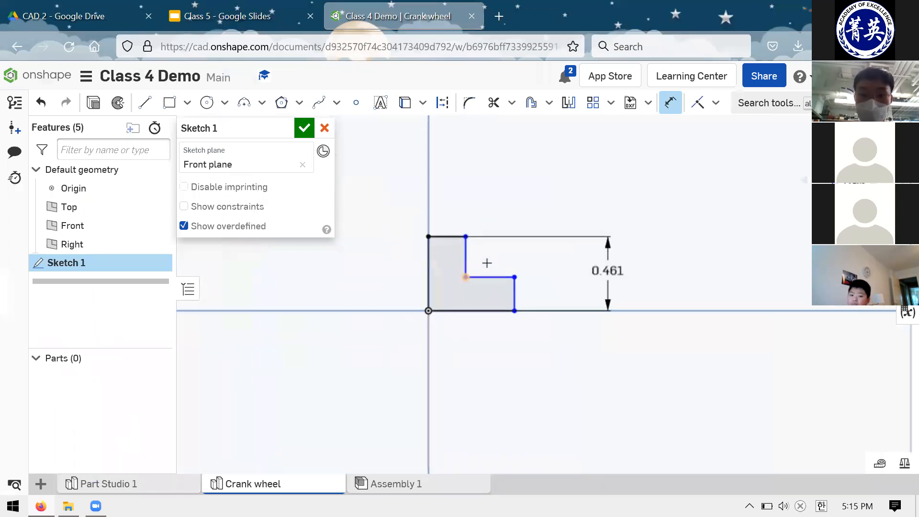
Step: Check the flange thickness on the slide drawing and dimension the height of the profile's lower step as 0.211 in
{"action": "left_click", "coordinate": [307, 10]}
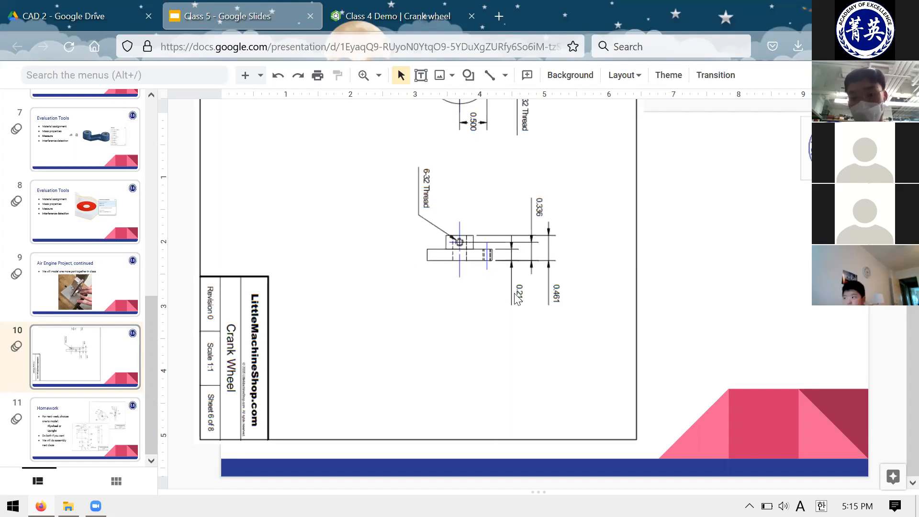
{"action": "left_click", "coordinate": [379, 14]}
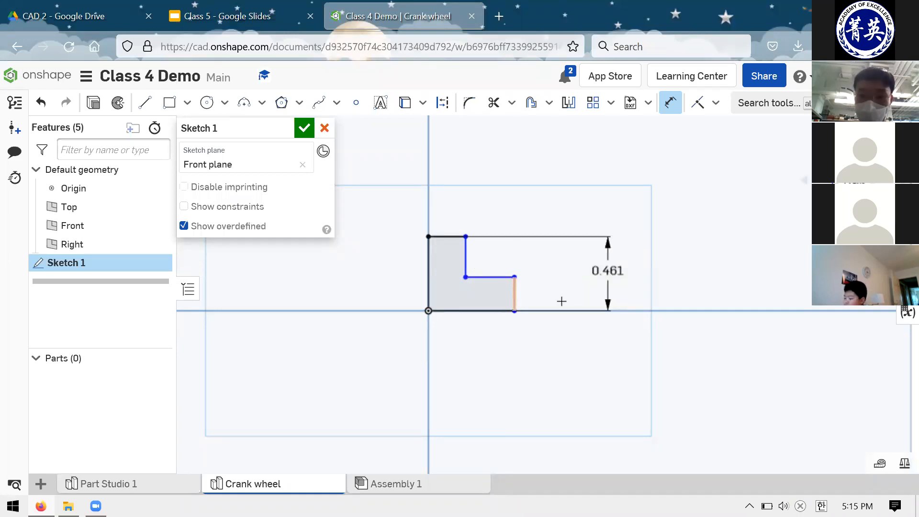
{"action": "left_click", "coordinate": [515, 292]}
{"action": "left_click", "coordinate": [522, 292]}
{"action": "double_click", "coordinate": [561, 293]}
{"action": "type", "text": "1"}
{"action": "key", "text": "Escape"}
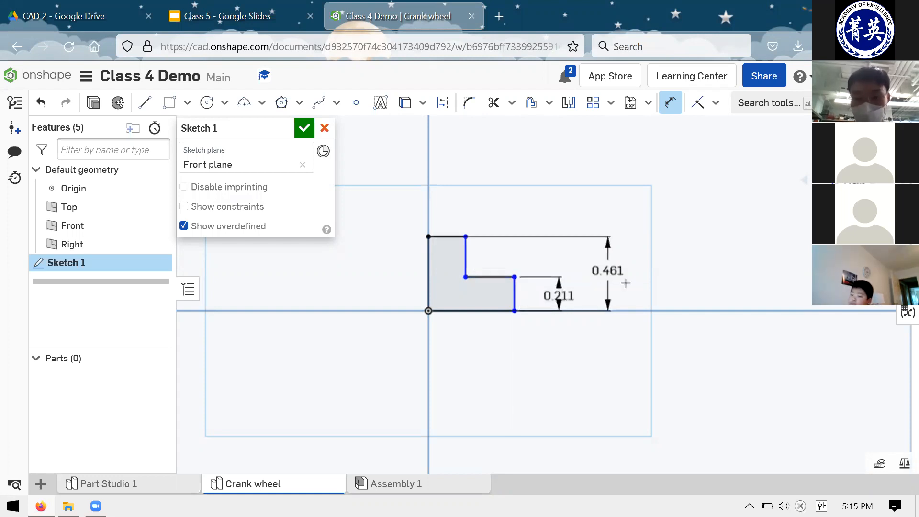
{"action": "key", "text": "Escape"}
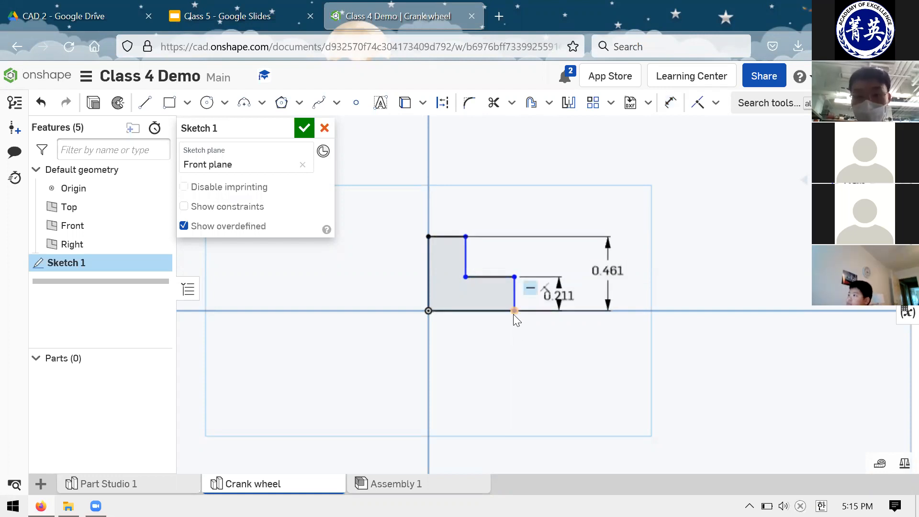
Step: Test the profile's remaining freedom by moving its two outer vertical edges sideways, and select its top and bottom edges
{"action": "key", "text": "ctrl+z"}
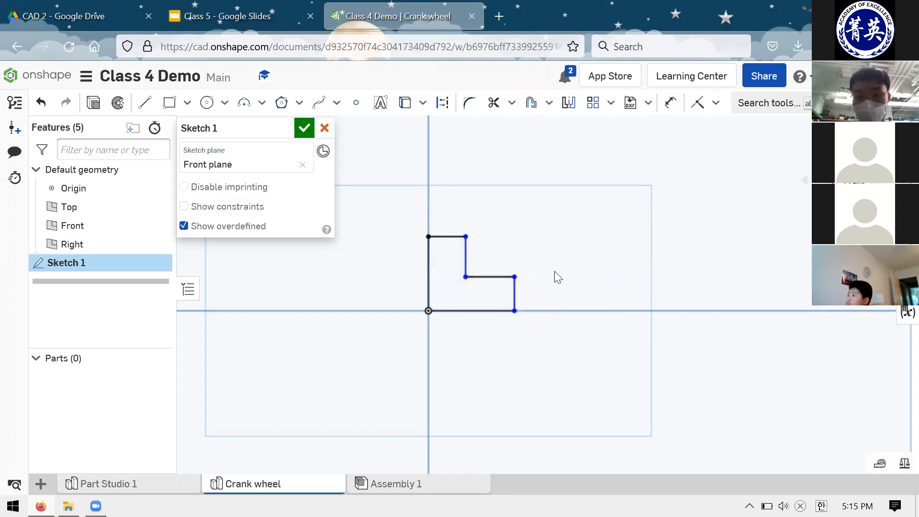
{"action": "key", "text": "ctrl+y"}
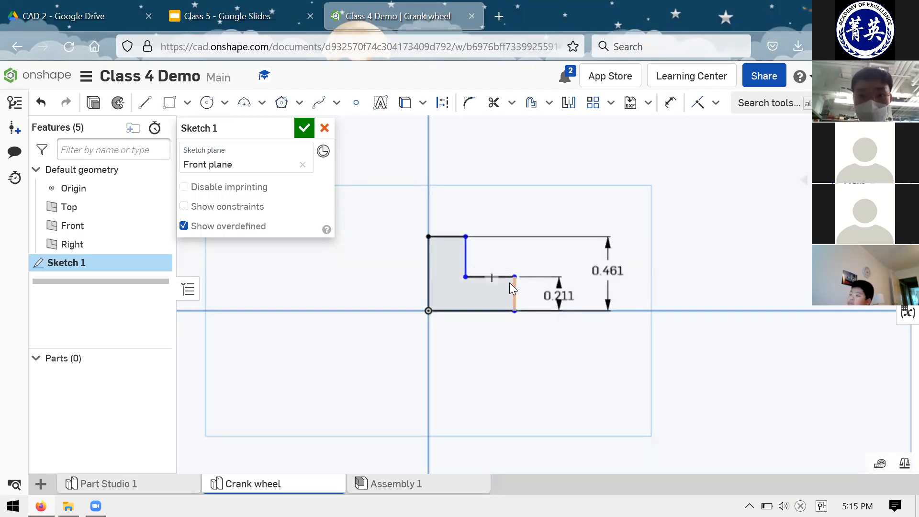
{"action": "key", "text": "ctrl+z"}
{"action": "key", "text": "ctrl+z"}
{"action": "key", "text": "ctrl+z"}
{"action": "key", "text": "ctrl+y"}
{"action": "key", "text": "ctrl+z"}
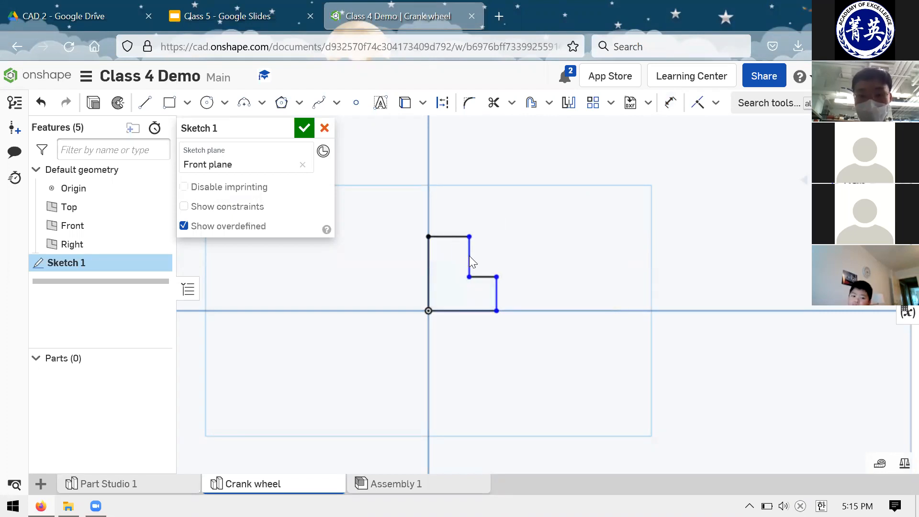
{"action": "key", "text": "ctrl+y"}
{"action": "key", "text": "ctrl+z"}
{"action": "key", "text": "ctrl+z"}
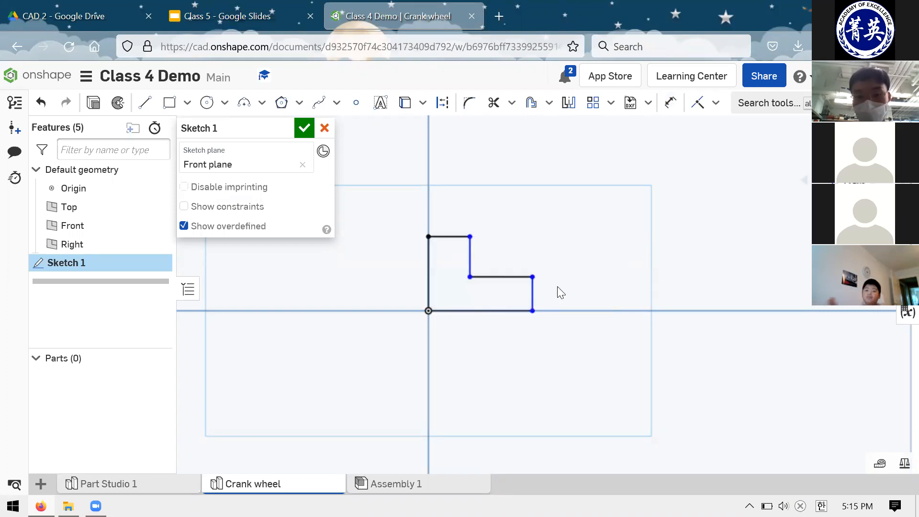
{"action": "key", "text": "ctrl+y"}
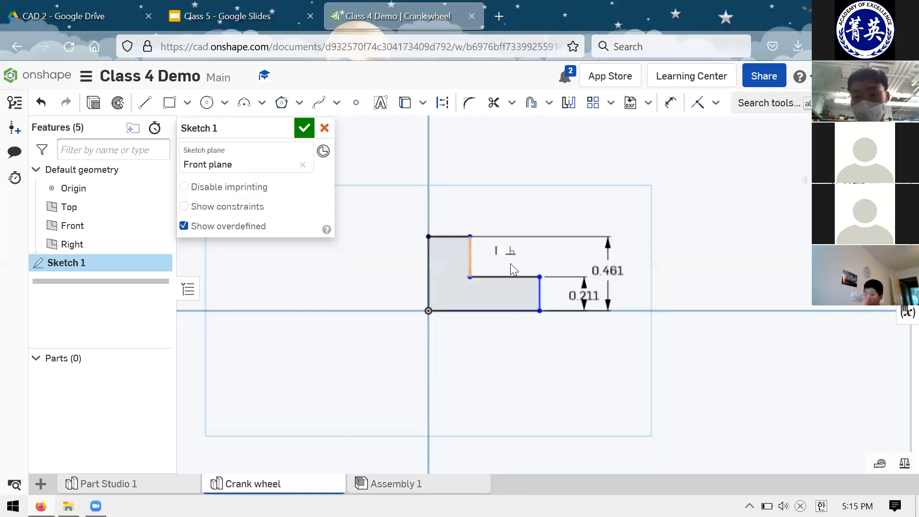
{"action": "key", "text": "ctrl+z"}
{"action": "key", "text": "ctrl+z"}
{"action": "mouse_move", "coordinate": [460, 249]}
{"action": "left_mouse_down"}
{"action": "mouse_move", "coordinate": [501, 251]}
{"action": "mouse_move", "coordinate": [467, 244]}
{"action": "left_mouse_up"}
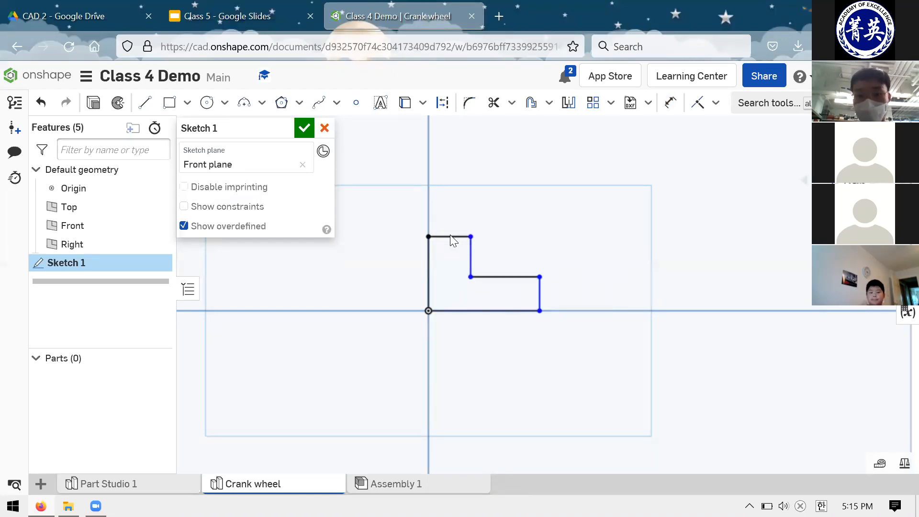
{"action": "left_click", "coordinate": [476, 313]}
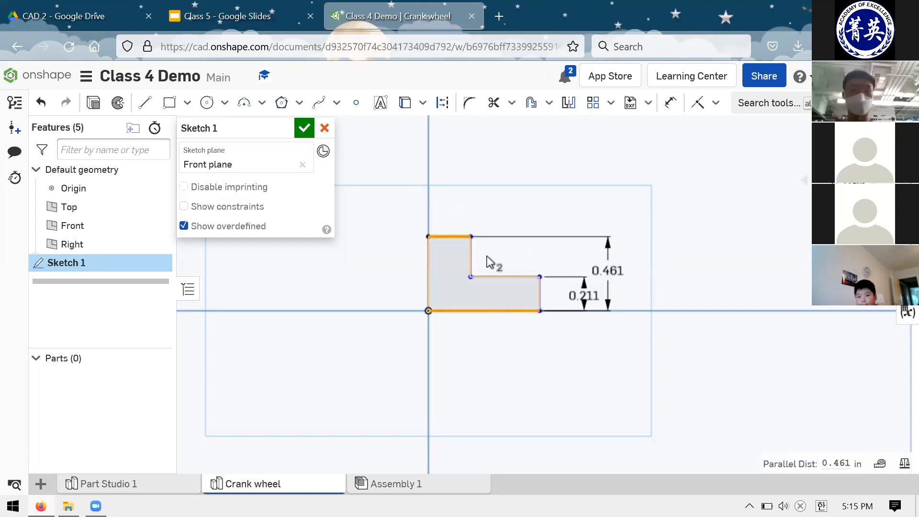
Step: Switch to the Class 5 slides, rotate the crank wheel drawing back upright and shrink it to fit below the slide title
{"action": "left_click", "coordinate": [266, 9]}
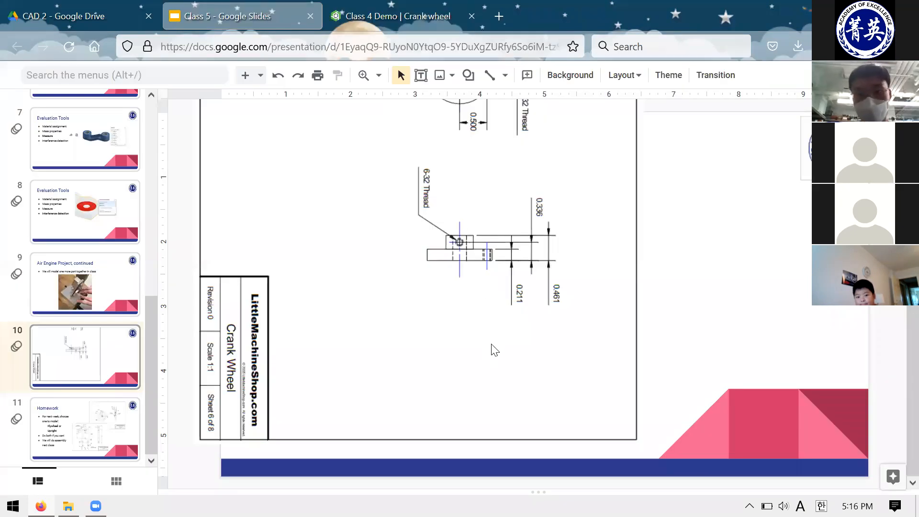
{"action": "left_click_drag", "start_coordinate": [495, 374], "coordinate": [532, 453]}
{"action": "scroll", "coordinate": [533, 453], "scroll_direction": "down", "scroll_amount": 1}
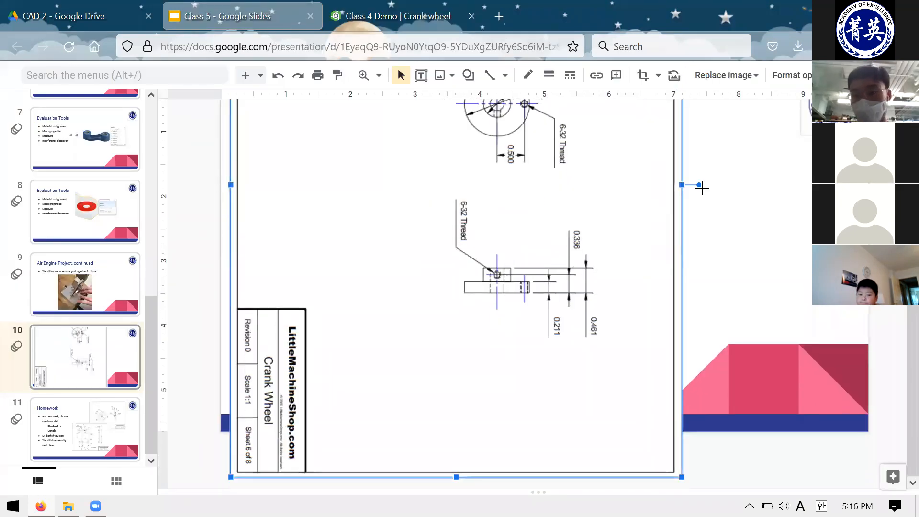
{"action": "left_click_drag", "start_coordinate": [702, 188], "coordinate": [702, 187]}
{"action": "mouse_move", "coordinate": [558, 216]}
{"action": "left_mouse_down"}
{"action": "mouse_move", "coordinate": [614, 337]}
{"action": "mouse_move", "coordinate": [625, 337]}
{"action": "left_mouse_up"}
{"action": "mouse_move", "coordinate": [561, 241]}
{"action": "left_mouse_down"}
{"action": "mouse_move", "coordinate": [334, 233]}
{"action": "mouse_move", "coordinate": [334, 242]}
{"action": "left_mouse_up"}
{"action": "mouse_move", "coordinate": [260, 156]}
{"action": "left_mouse_down"}
{"action": "mouse_move", "coordinate": [486, 346]}
{"action": "mouse_move", "coordinate": [472, 322]}
{"action": "left_mouse_up"}
{"action": "mouse_move", "coordinate": [516, 406]}
{"action": "left_mouse_down"}
{"action": "mouse_move", "coordinate": [414, 238]}
{"action": "mouse_move", "coordinate": [344, 189]}
{"action": "left_mouse_up"}
{"action": "mouse_move", "coordinate": [359, 334]}
{"action": "left_mouse_down"}
{"action": "mouse_move", "coordinate": [527, 211]}
{"action": "mouse_move", "coordinate": [522, 220]}
{"action": "left_mouse_up"}
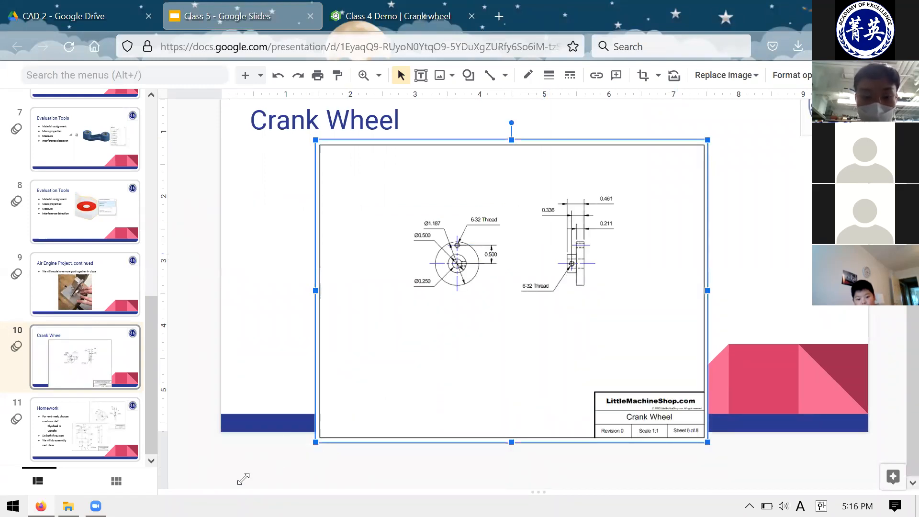
Step: Enlarge the crank wheel drawing on the slide and place its upper corner just beneath the Crank Wheel title
{"action": "left_click_drag", "start_coordinate": [316, 442], "coordinate": [269, 484]}
{"action": "left_click_drag", "start_coordinate": [349, 165], "coordinate": [421, 199]}
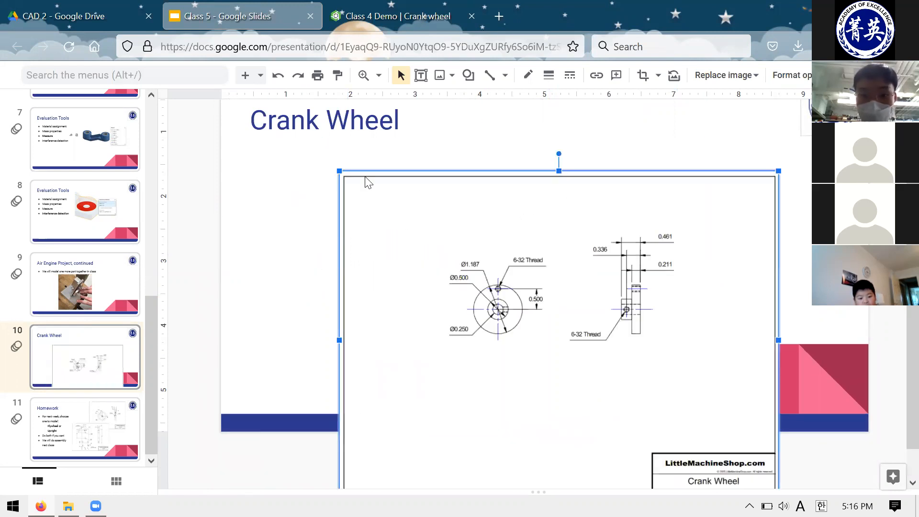
{"action": "left_click_drag", "start_coordinate": [337, 174], "coordinate": [253, 125]}
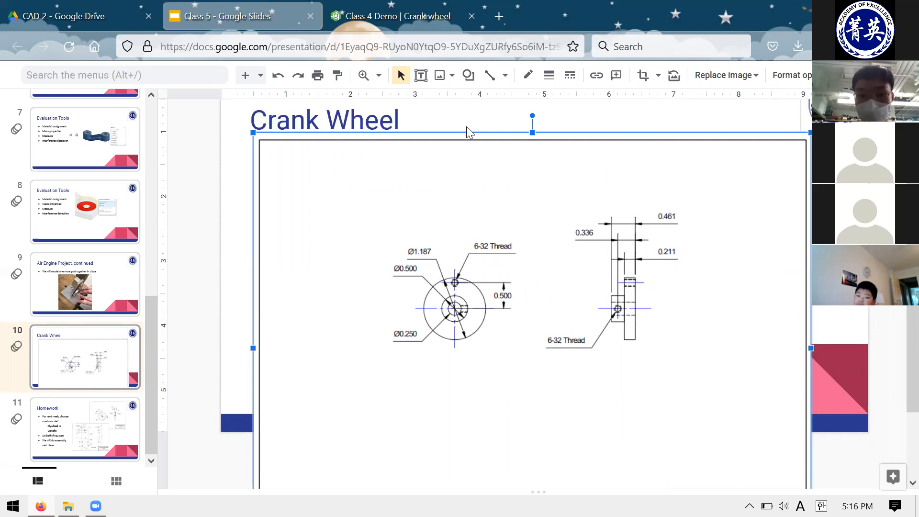
Step: Switch back to the Onshape crank wheel sketch and dimension the profile's bottom edge as 1.187/2 in
{"action": "left_click", "coordinate": [383, 15]}
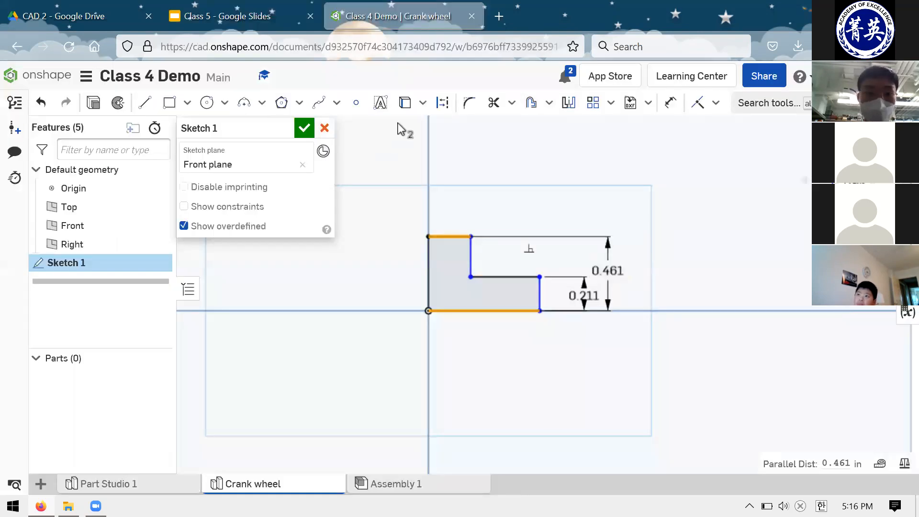
{"action": "left_click", "coordinate": [671, 103]}
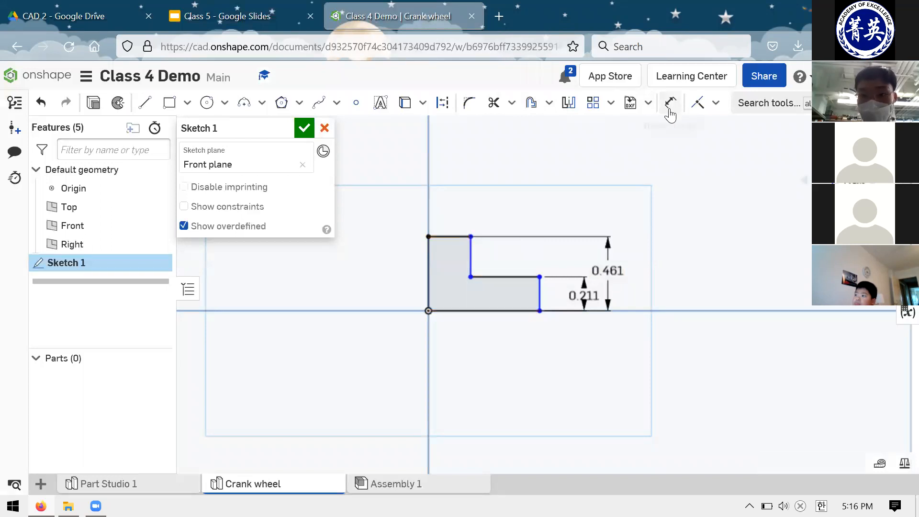
{"action": "left_click", "coordinate": [498, 311]}
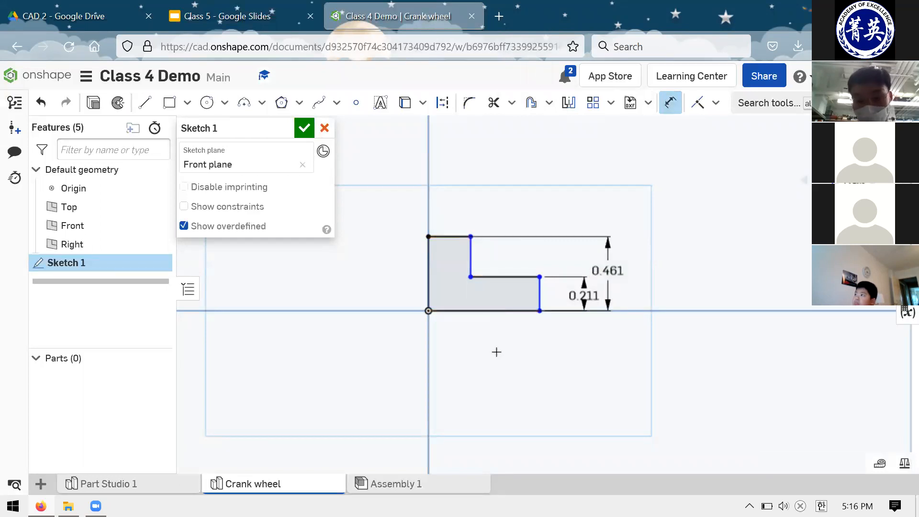
{"action": "left_click", "coordinate": [484, 349]}
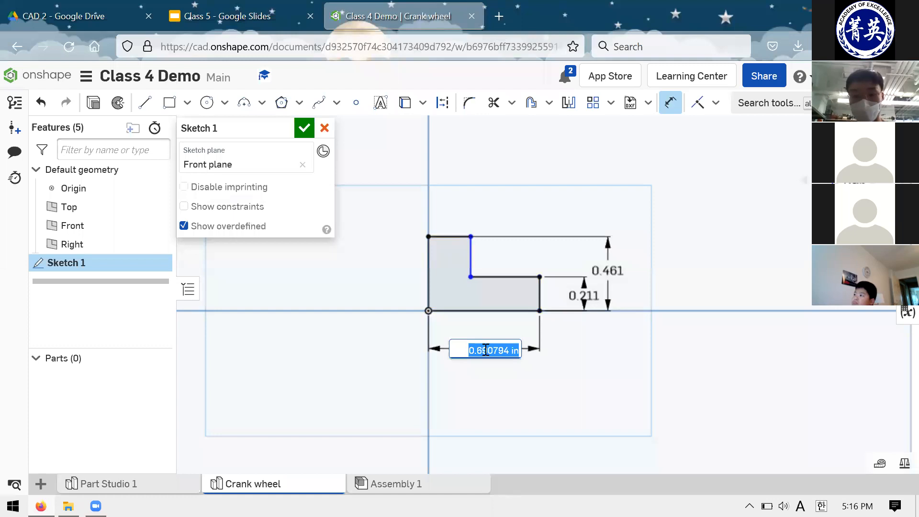
{"action": "type", "text": "1.187/2"}
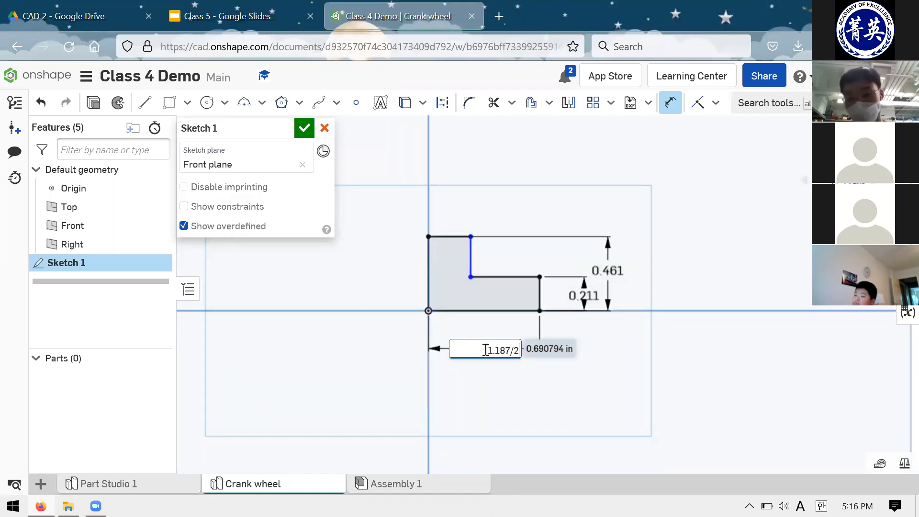
{"action": "key", "text": "Return"}
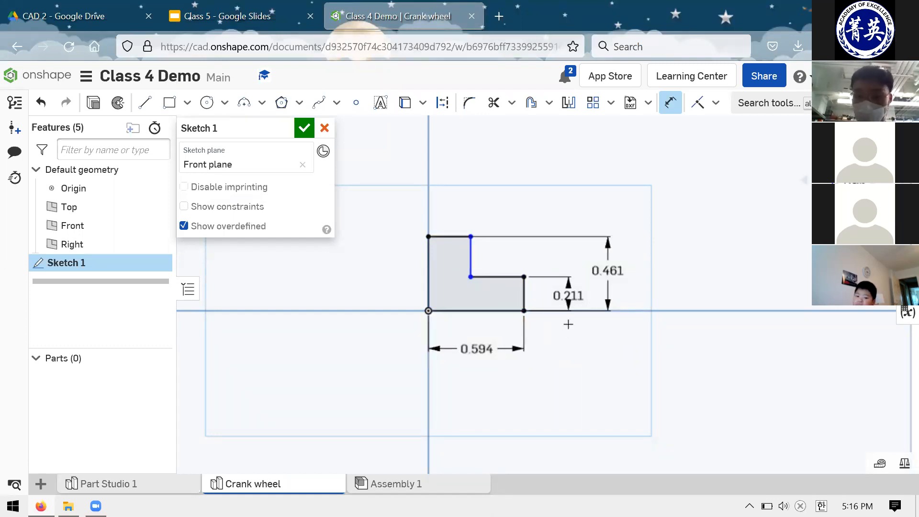
Step: Reopen the bottom edge's dimension, enter 1.187/2 in once more and leave the Dimension tool
{"action": "double_click", "coordinate": [481, 344]}
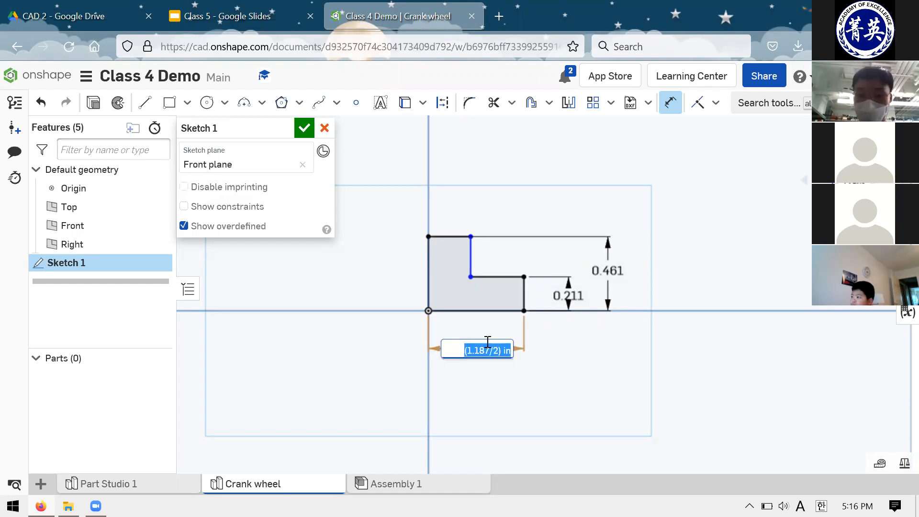
{"action": "type", "text": "1.187/"}
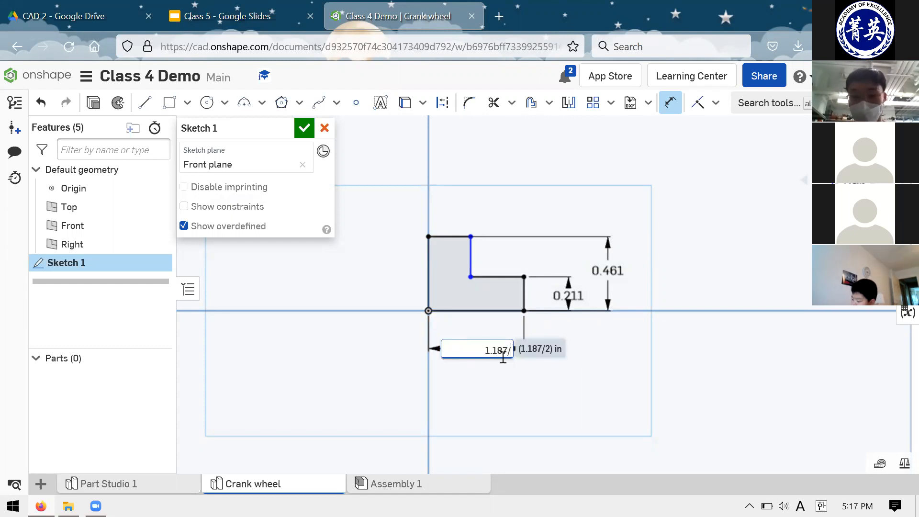
{"action": "type", "text": "2"}
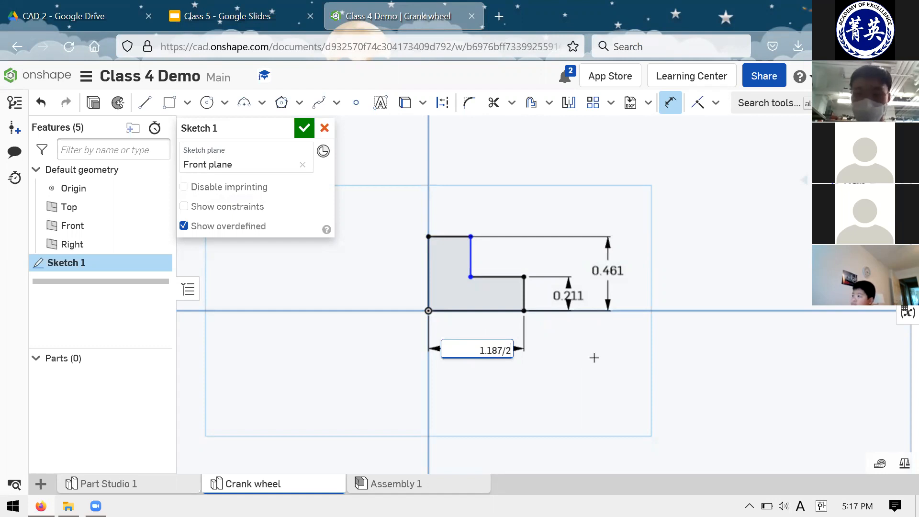
{"action": "key", "text": "Return"}
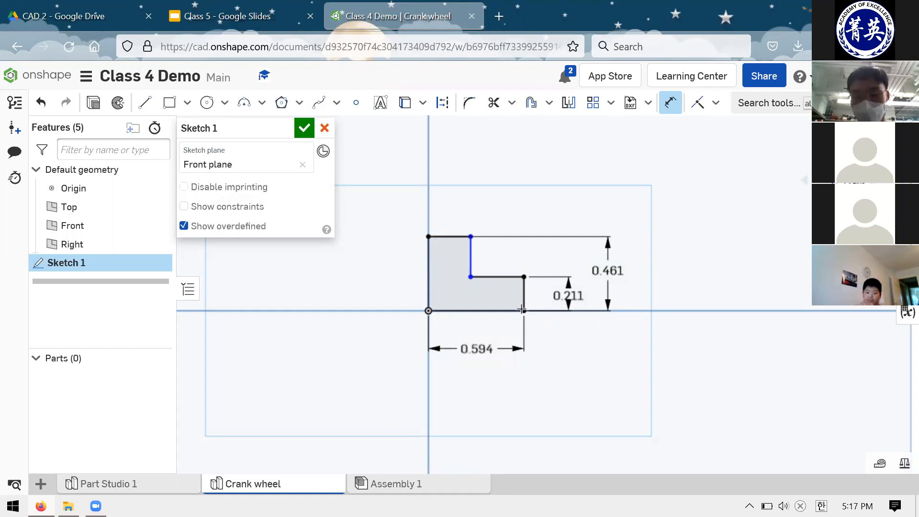
{"action": "key", "text": "Escape"}
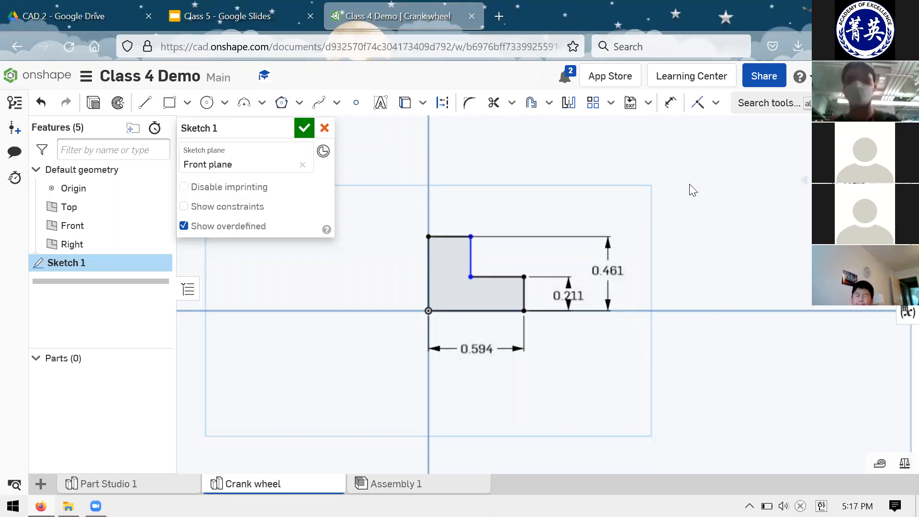
Step: Check the hub diameter on the Class 5 slide drawing and dimension the profile's top edge in Onshape as .5/2 in
{"action": "left_click", "coordinate": [259, 6]}
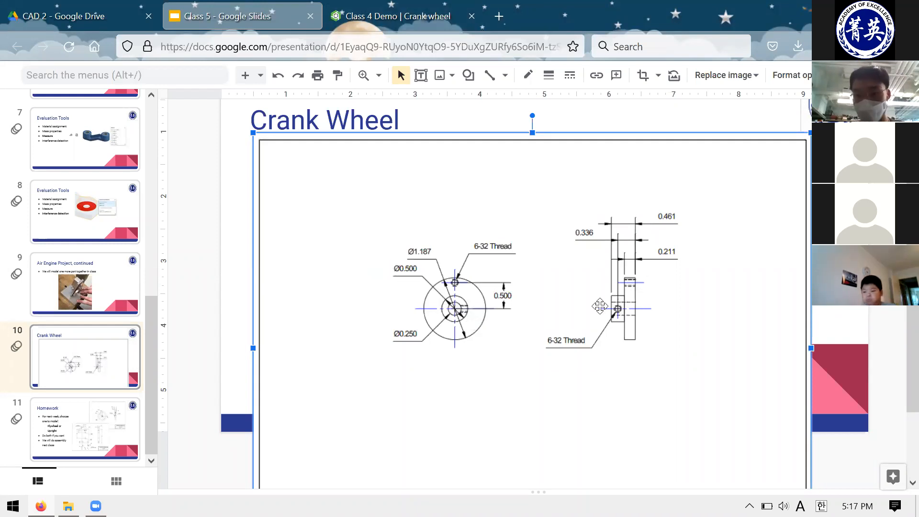
{"action": "left_click", "coordinate": [398, 16]}
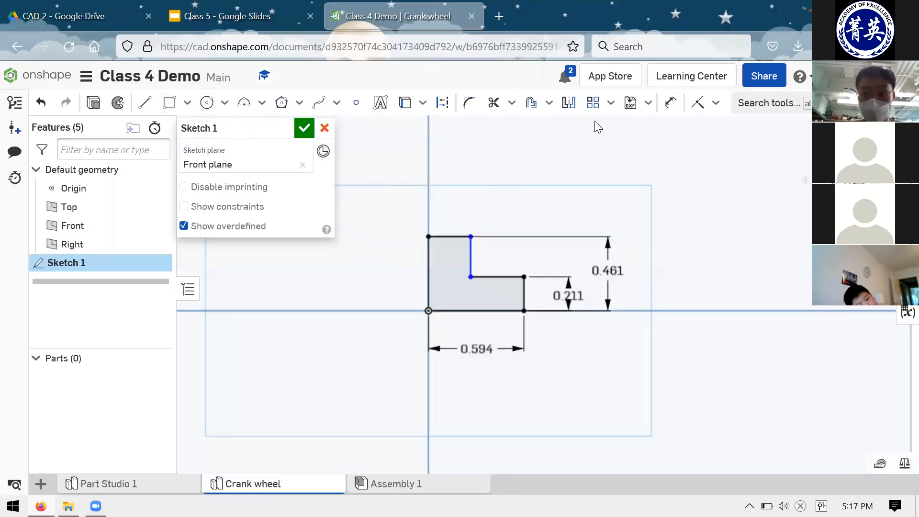
{"action": "left_click", "coordinate": [660, 112]}
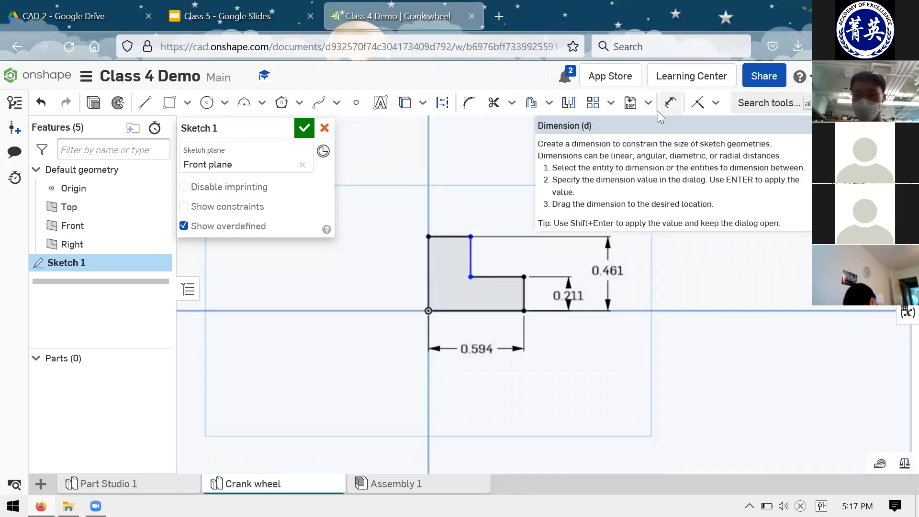
{"action": "left_click", "coordinate": [659, 111]}
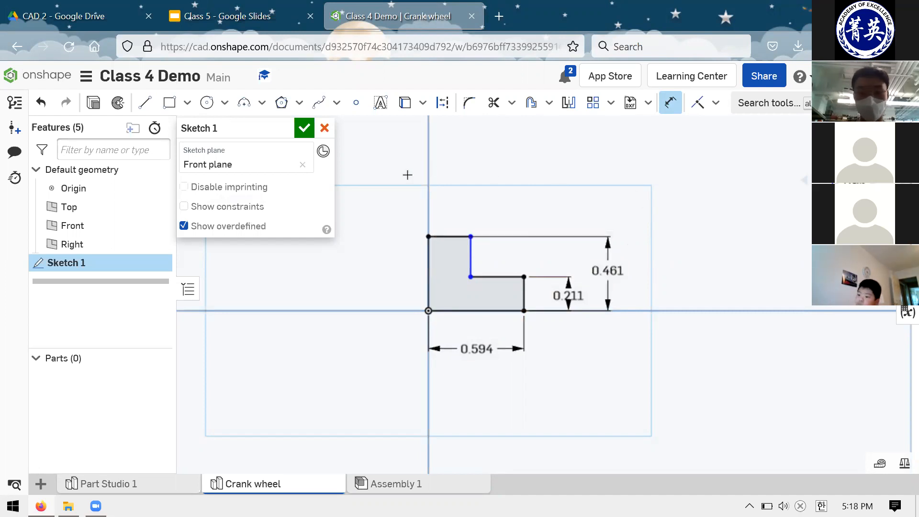
{"action": "left_click", "coordinate": [445, 237]}
{"action": "left_click", "coordinate": [449, 207]}
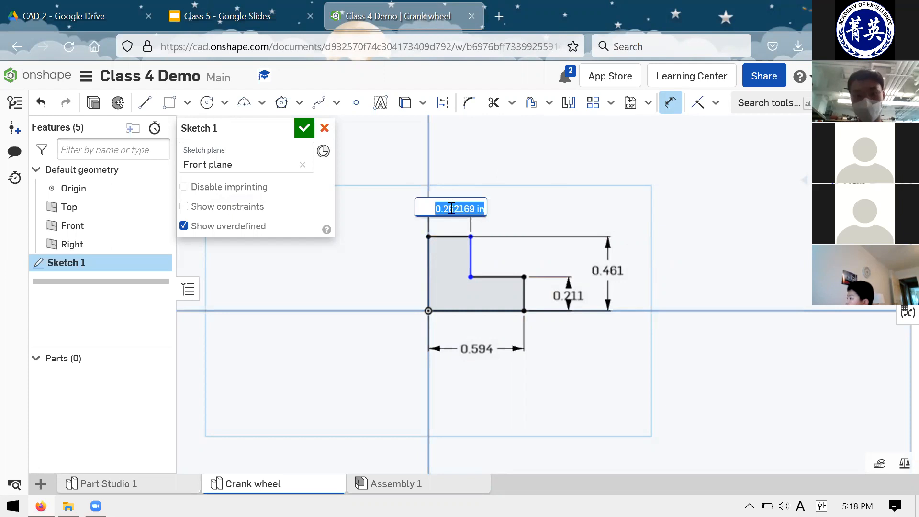
{"action": "type", "text": ".5/2"}
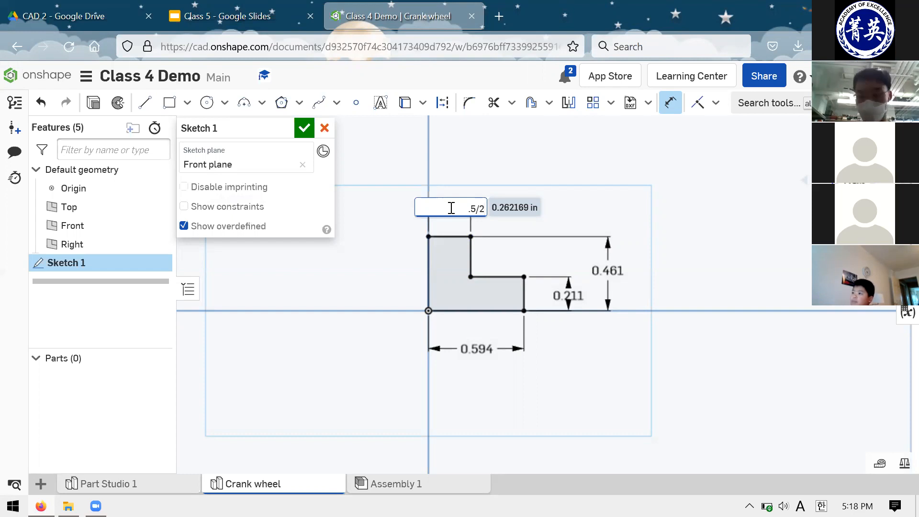
{"action": "key", "text": "Return"}
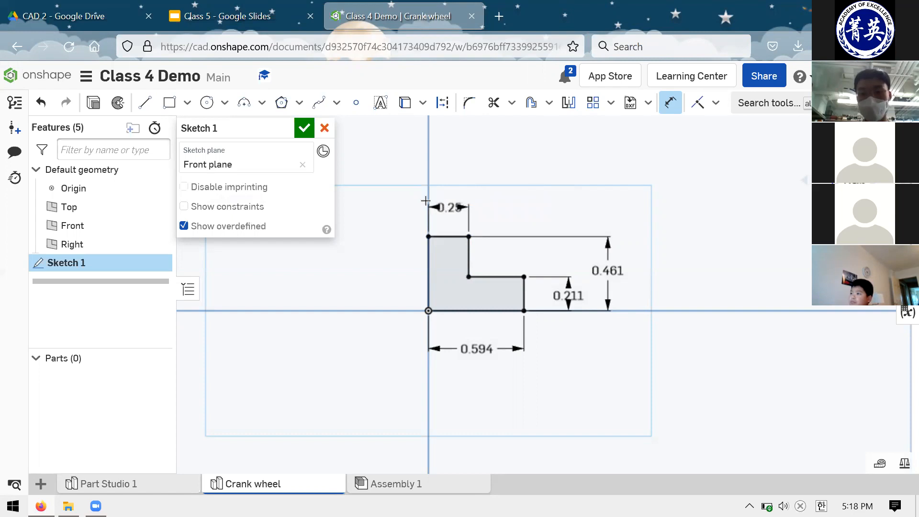
Step: Move the top edge's dimension text sideways, clear of its arrows, and finish the profile sketch
{"action": "mouse_move", "coordinate": [451, 205]}
{"action": "left_mouse_down"}
{"action": "mouse_move", "coordinate": [543, 173]}
{"action": "mouse_move", "coordinate": [533, 207]}
{"action": "left_mouse_up"}
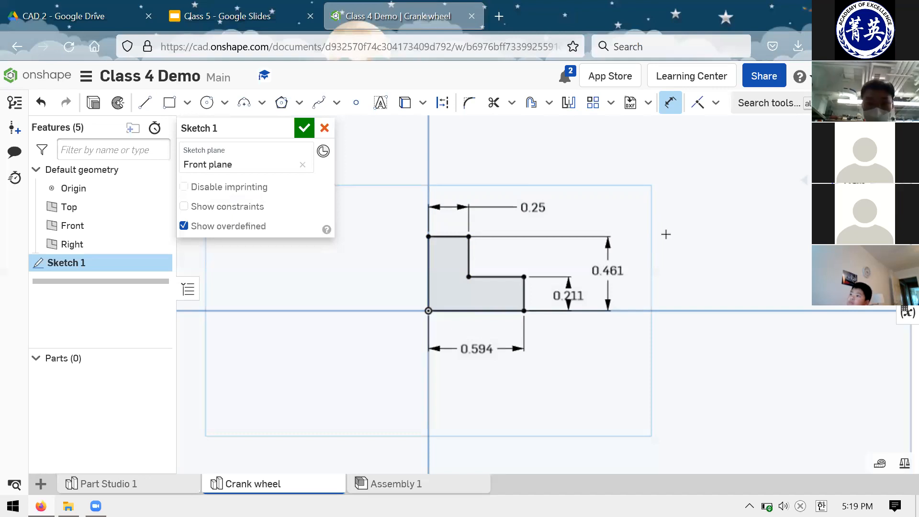
{"action": "left_click", "coordinate": [304, 128]}
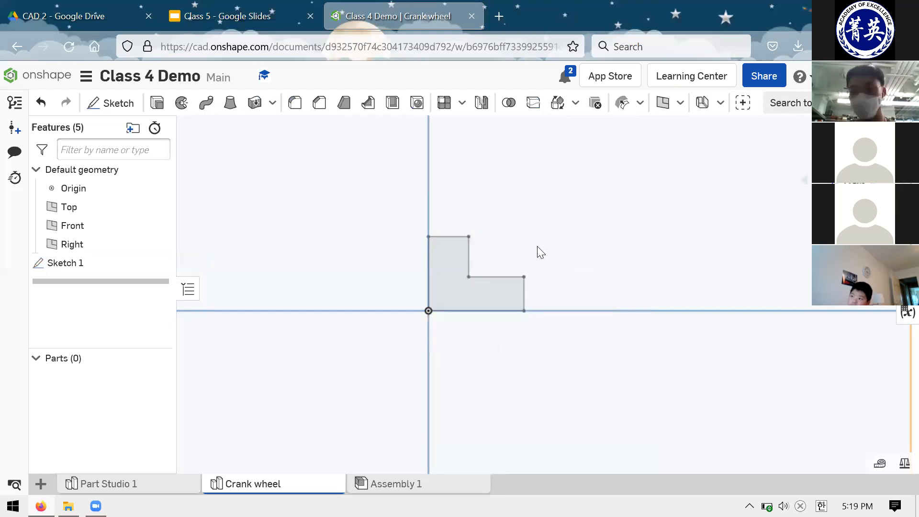
{"action": "left_click", "coordinate": [464, 307]}
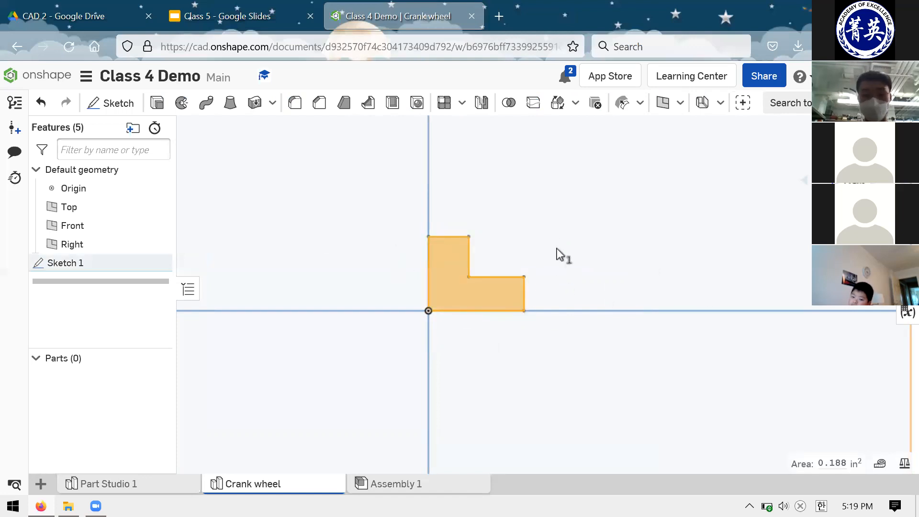
{"action": "left_click", "coordinate": [470, 292]}
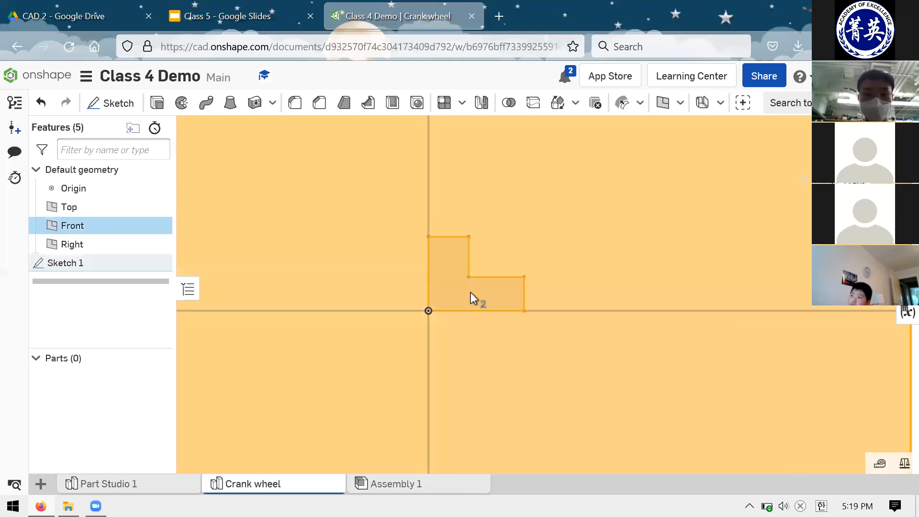
{"action": "left_click", "coordinate": [108, 269]}
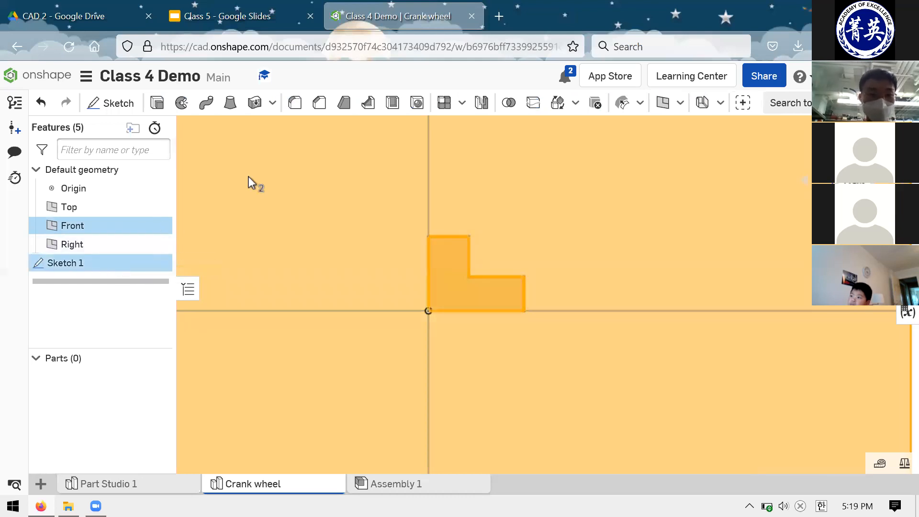
{"action": "scroll", "coordinate": [455, 300], "scroll_direction": "up", "scroll_amount": 3}
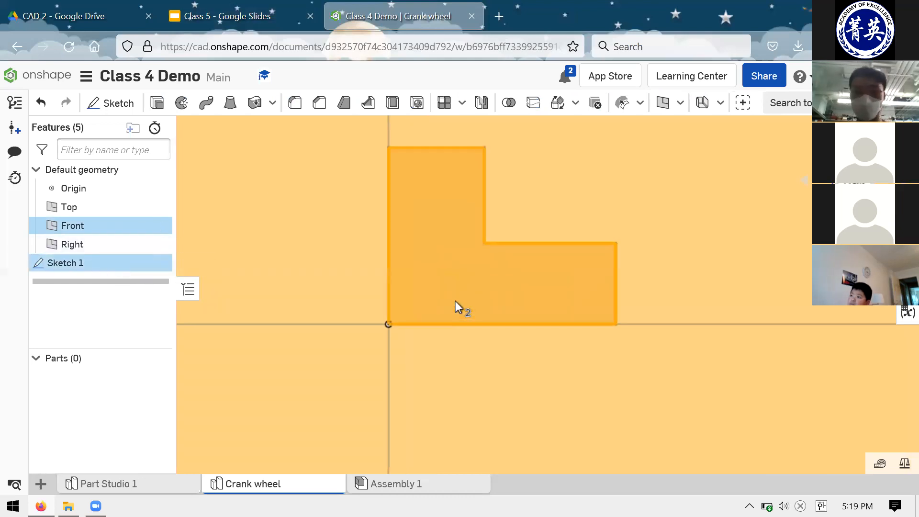
{"action": "scroll", "coordinate": [452, 296], "scroll_direction": "down", "scroll_amount": 8}
{"action": "left_click", "coordinate": [600, 283]}
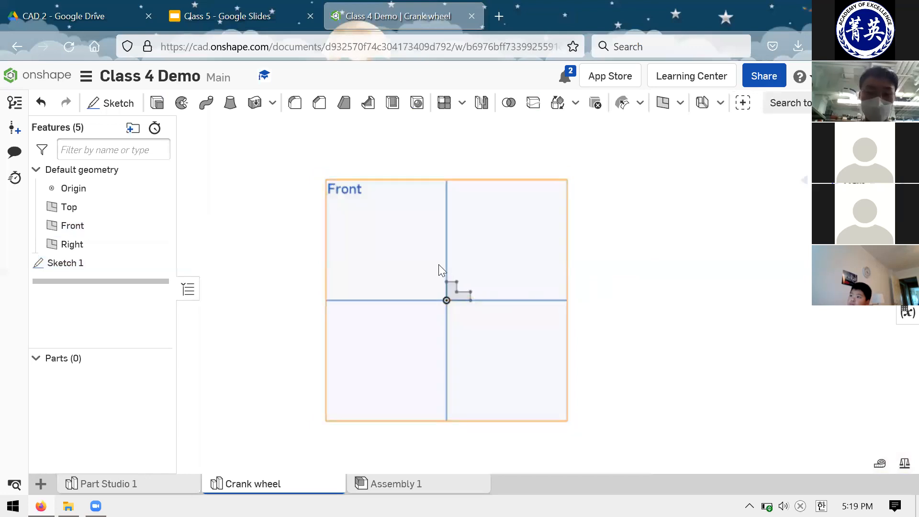
{"action": "scroll", "coordinate": [499, 354], "scroll_direction": "up", "scroll_amount": 5}
{"action": "scroll", "coordinate": [470, 331], "scroll_direction": "up", "scroll_amount": 1}
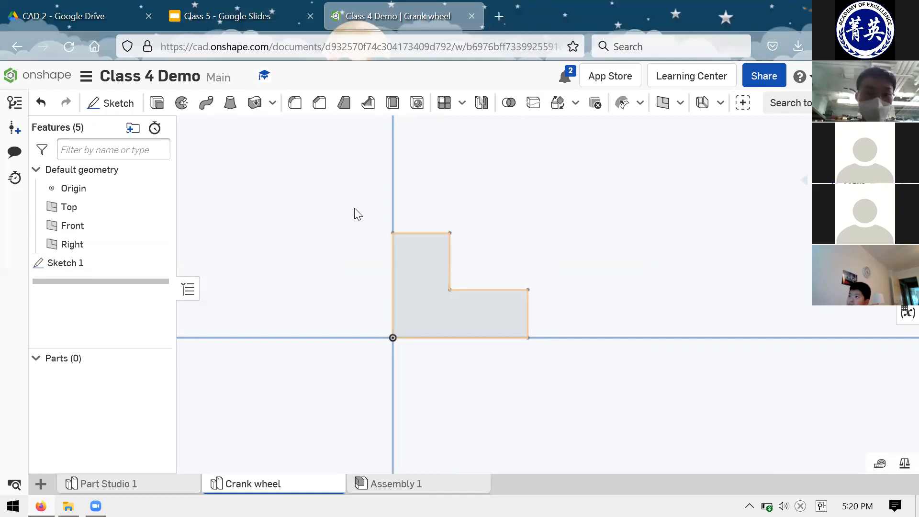
Step: Review the crank wheel drawing on the Class 5 slides, deselect it and return to the Onshape model
{"action": "left_click", "coordinate": [242, 13]}
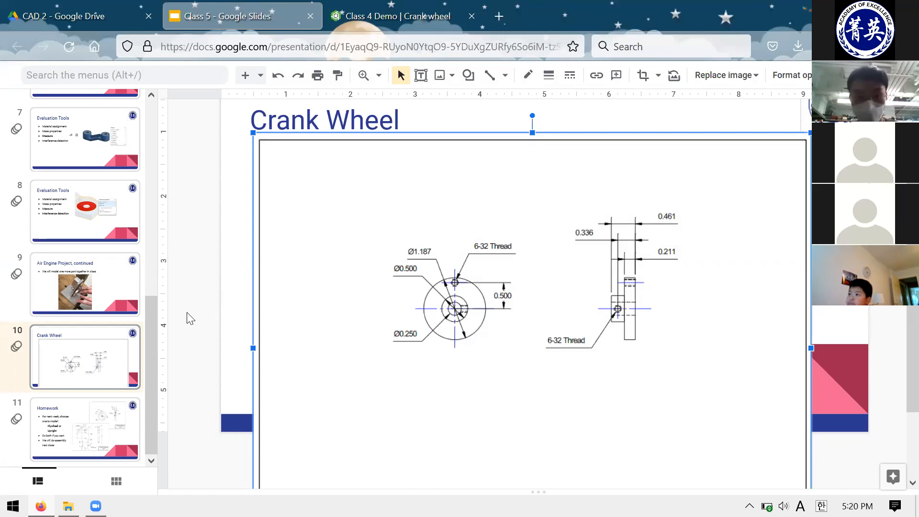
{"action": "left_click", "coordinate": [243, 312]}
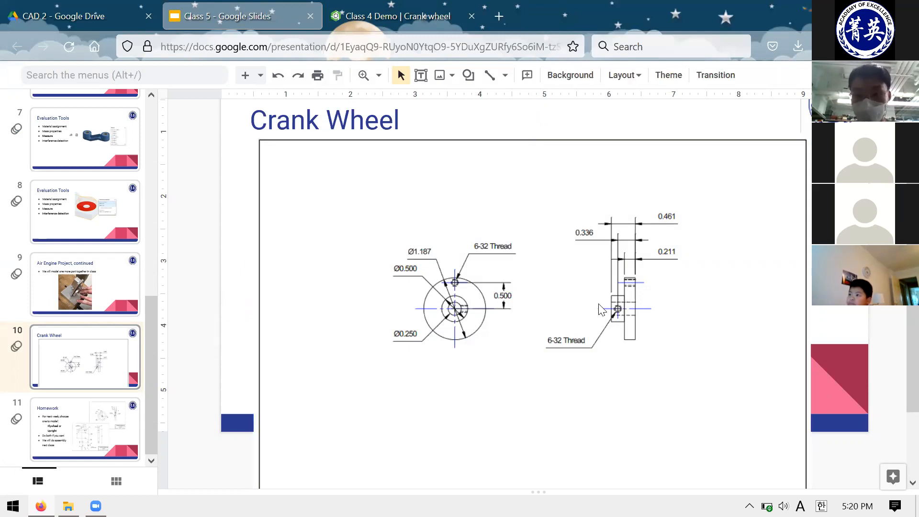
{"action": "left_click", "coordinate": [403, 7]}
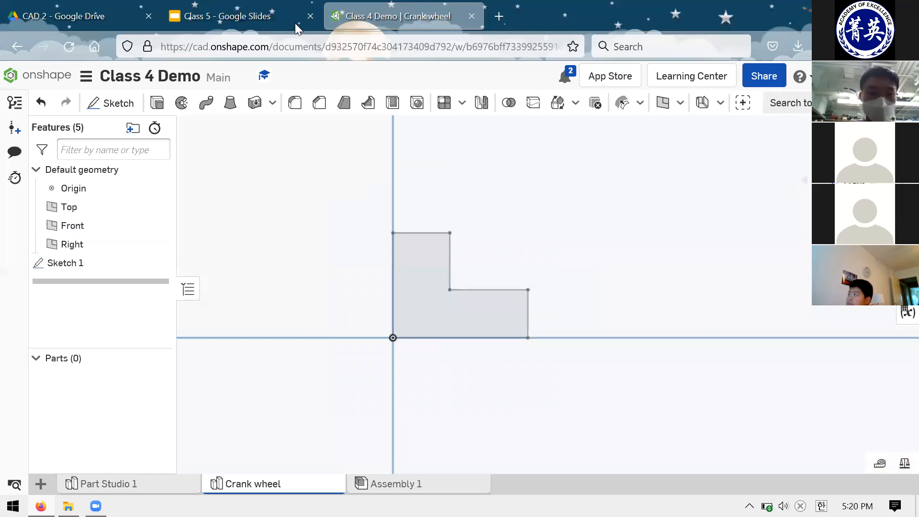
{"action": "left_click", "coordinate": [191, 114]}
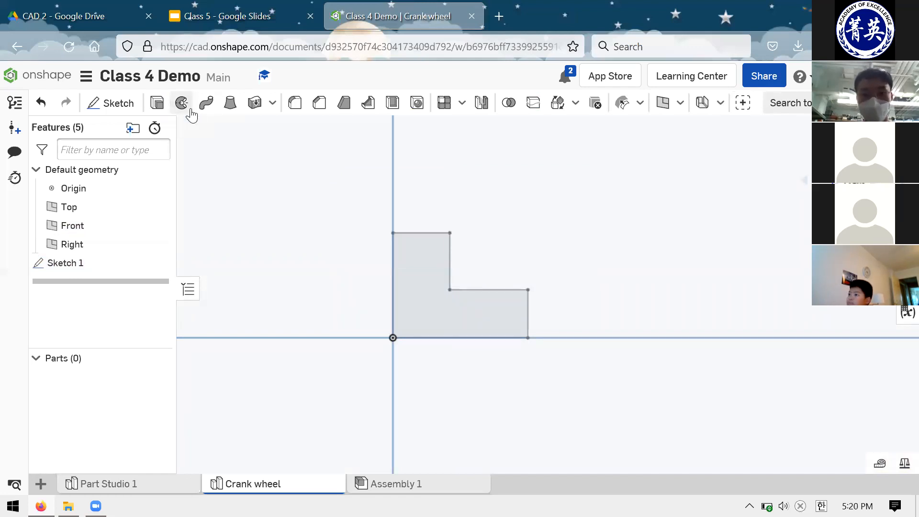
{"action": "scroll", "coordinate": [700, 262], "scroll_direction": "up", "scroll_amount": 4}
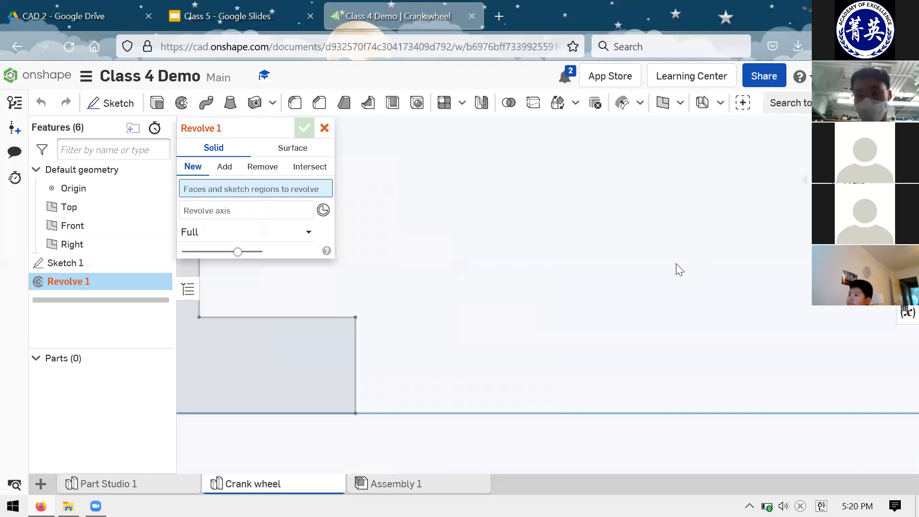
{"action": "scroll", "coordinate": [670, 262], "scroll_direction": "down", "scroll_amount": 8}
{"action": "scroll", "coordinate": [461, 264], "scroll_direction": "up", "scroll_amount": 2}
{"action": "scroll", "coordinate": [556, 256], "scroll_direction": "up", "scroll_amount": 1}
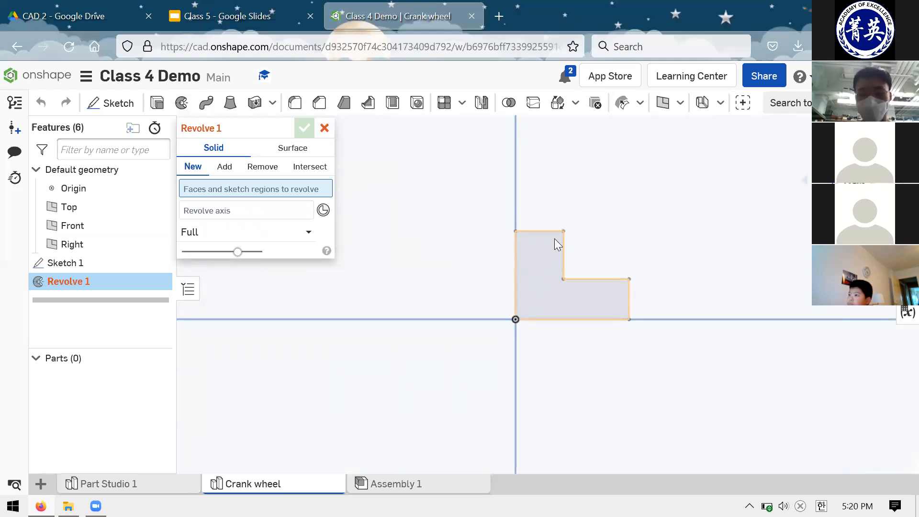
{"action": "scroll", "coordinate": [541, 234], "scroll_direction": "up", "scroll_amount": 2}
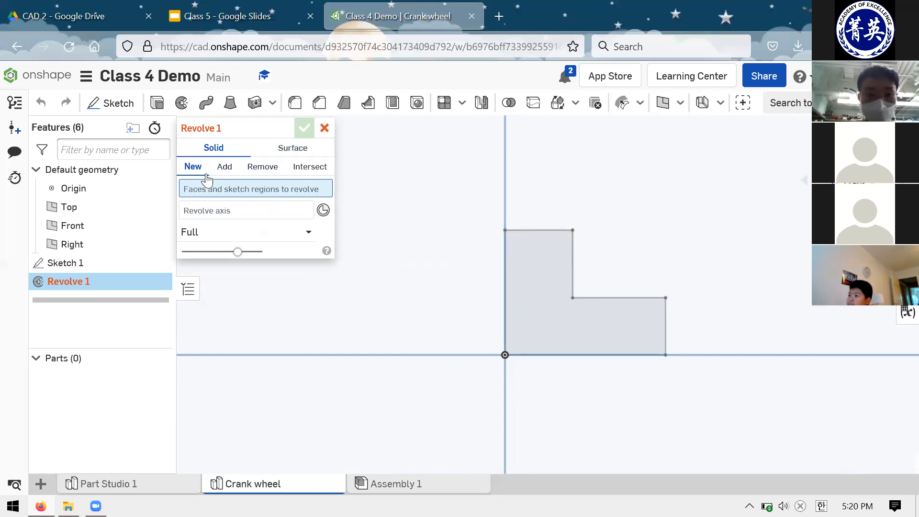
{"action": "left_click", "coordinate": [324, 128]}
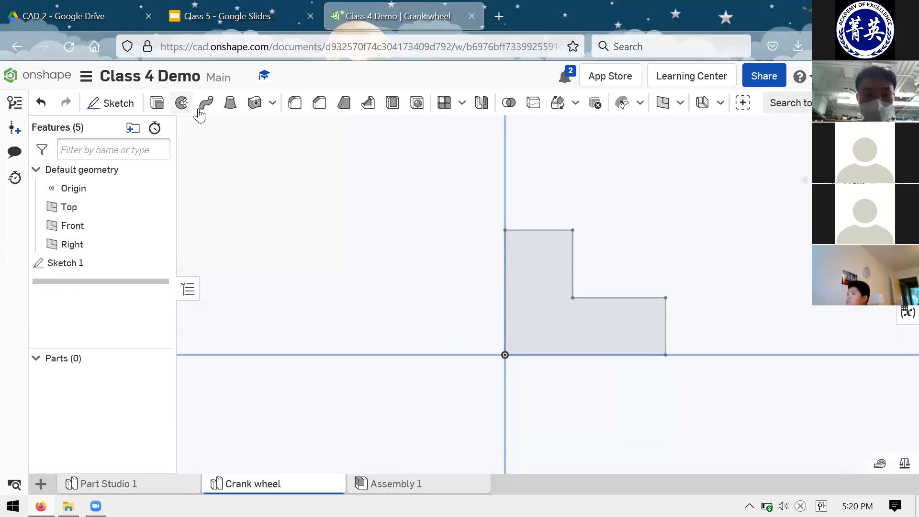
Step: Revolve the stepped profile a full turn around its vertical edge at the origin, as a new solid
{"action": "left_click", "coordinate": [181, 103]}
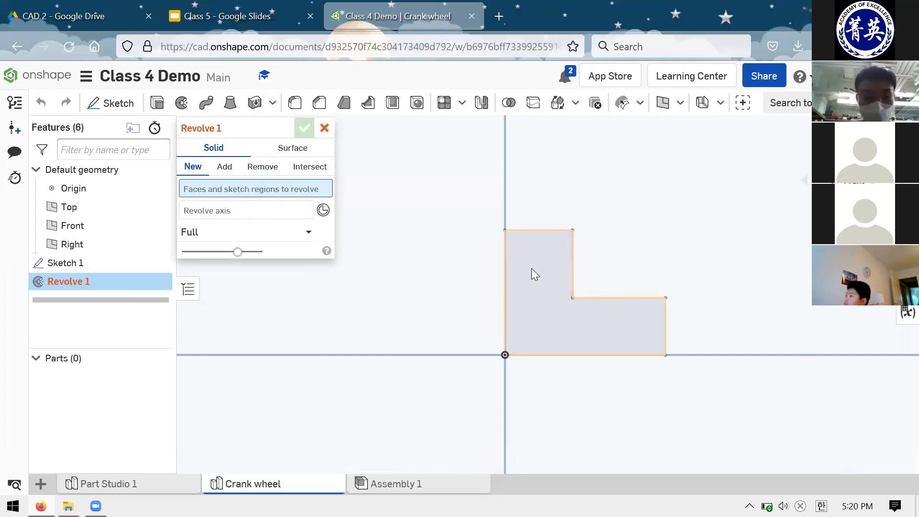
{"action": "left_click", "coordinate": [546, 283]}
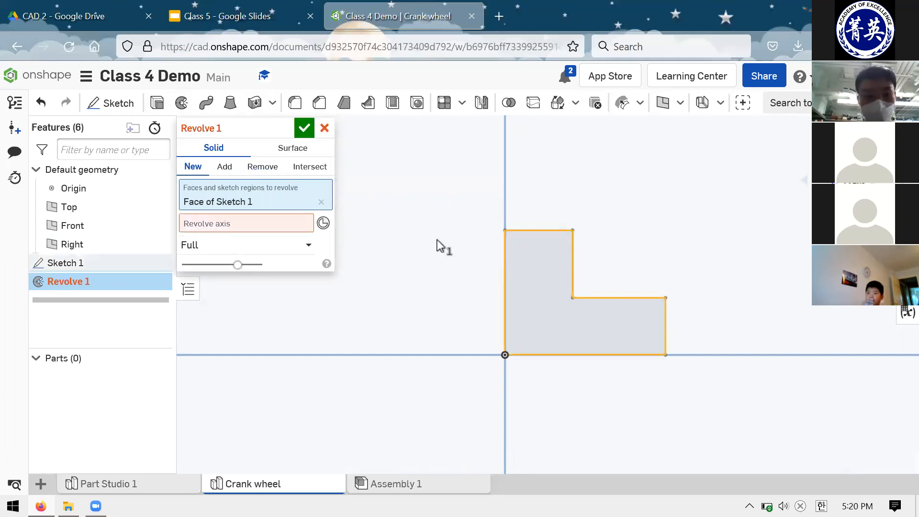
{"action": "left_click", "coordinate": [272, 225]}
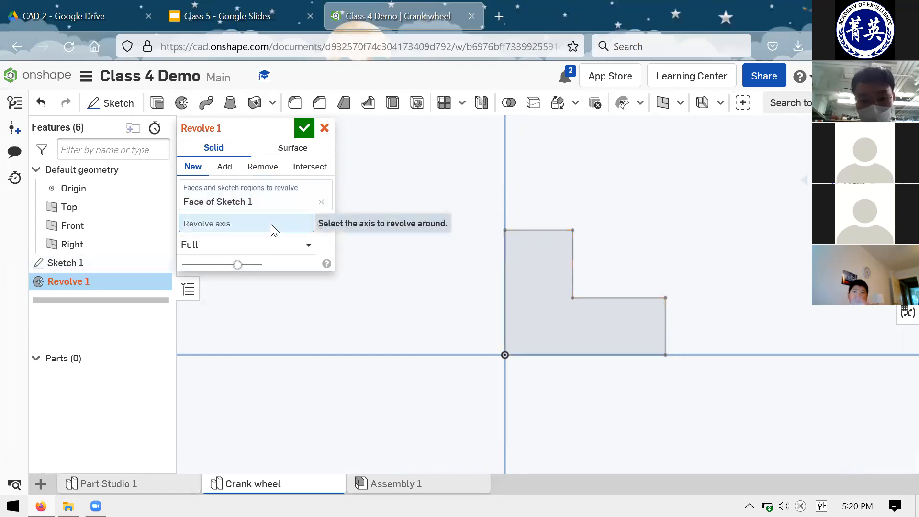
{"action": "left_click", "coordinate": [504, 274]}
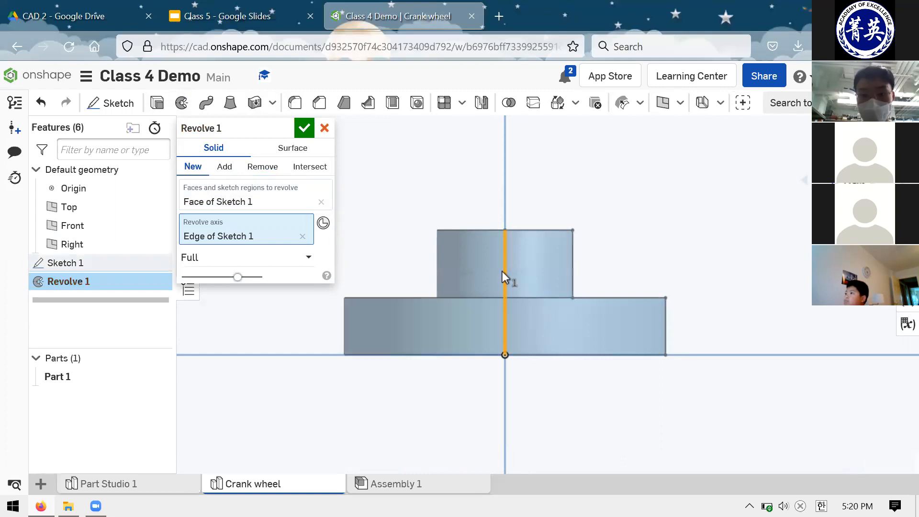
{"action": "right_click_drag", "start_coordinate": [624, 230], "coordinate": [624, 251]}
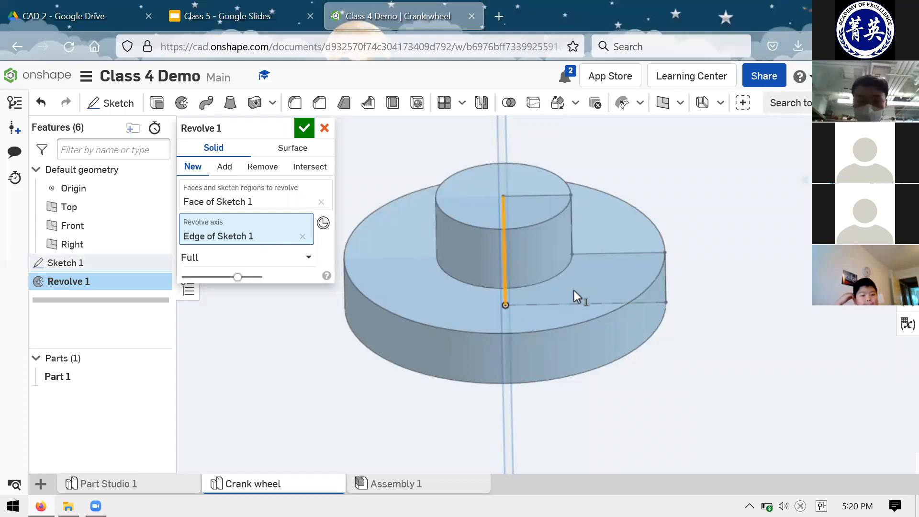
{"action": "right_click_drag", "start_coordinate": [700, 374], "coordinate": [472, 311]}
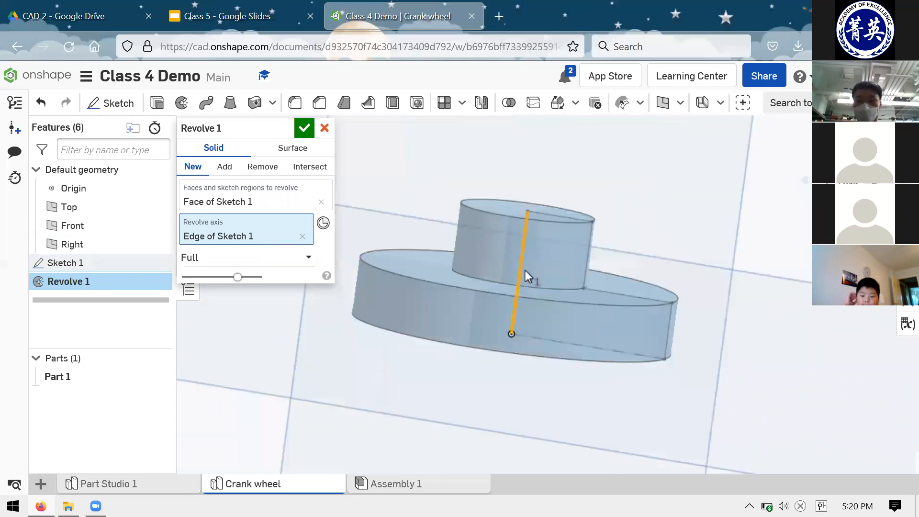
{"action": "left_click", "coordinate": [304, 129]}
Step: Compare the revolved wheel with the Crank Wheel drawing on the Class 5 slides, examining its front, angled and isometric views in Onshape
{"action": "scroll", "coordinate": [410, 213], "scroll_direction": "down", "scroll_amount": 7}
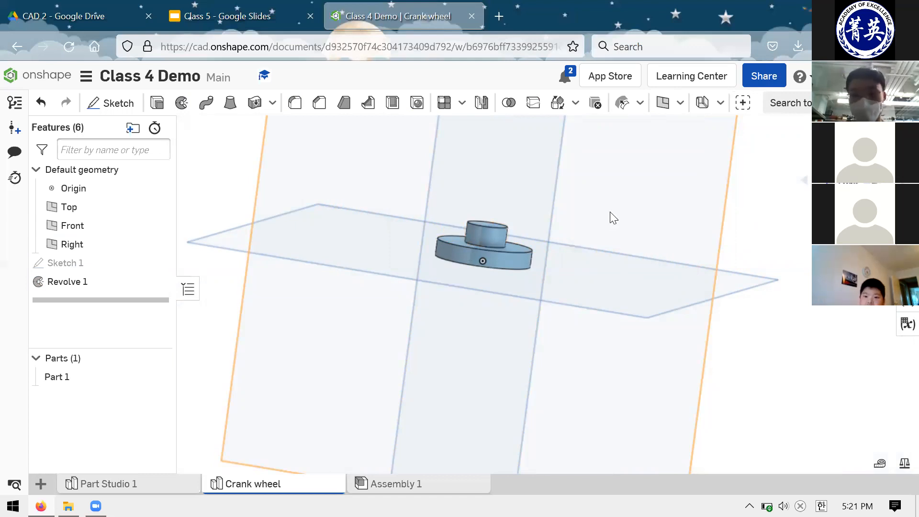
{"action": "key", "text": "shift+1"}
{"action": "left_click", "coordinate": [261, 10]}
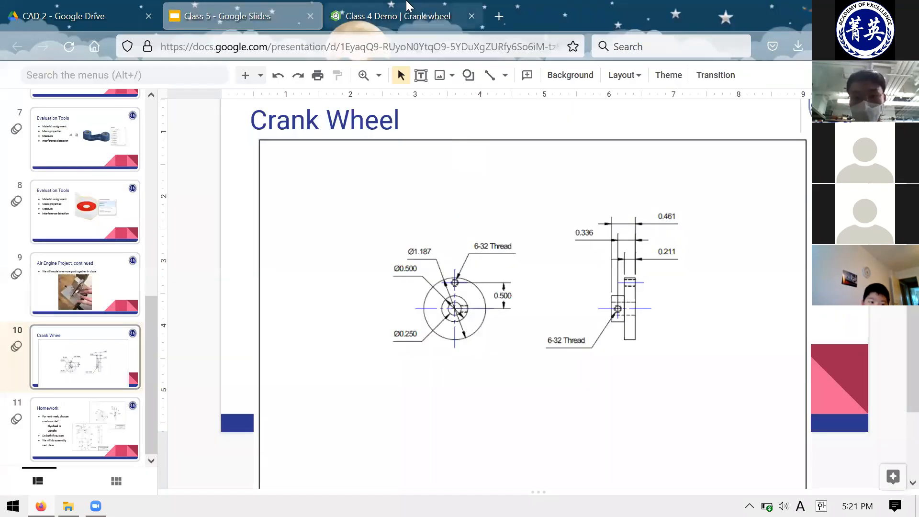
{"action": "left_click", "coordinate": [403, 16]}
{"action": "right_click_drag", "start_coordinate": [627, 261], "coordinate": [677, 280]}
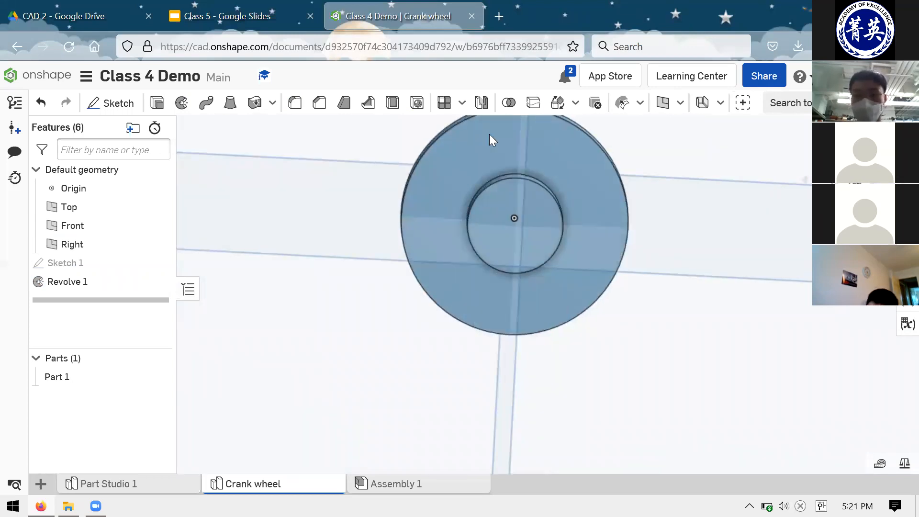
{"action": "key", "text": "shift+1"}
{"action": "left_click", "coordinate": [242, 16]}
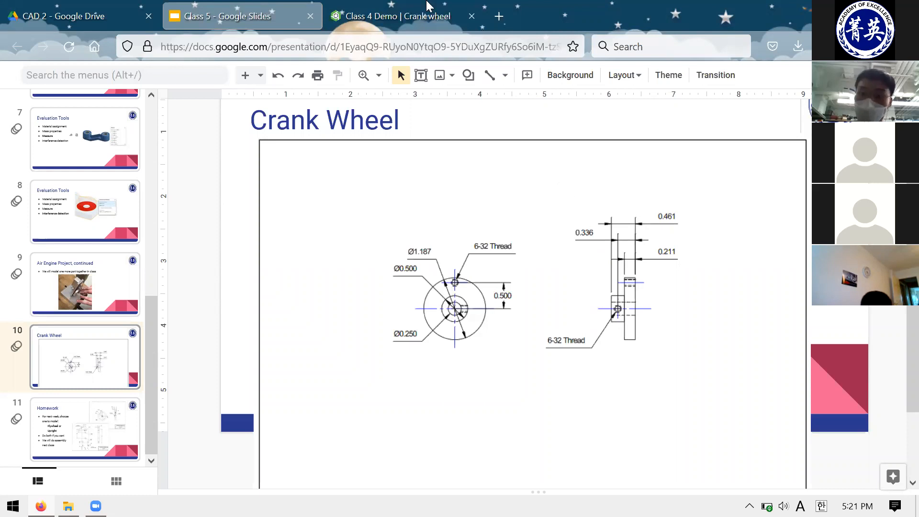
{"action": "left_click", "coordinate": [421, 16]}
{"action": "right_click_drag", "start_coordinate": [599, 251], "coordinate": [591, 250]}
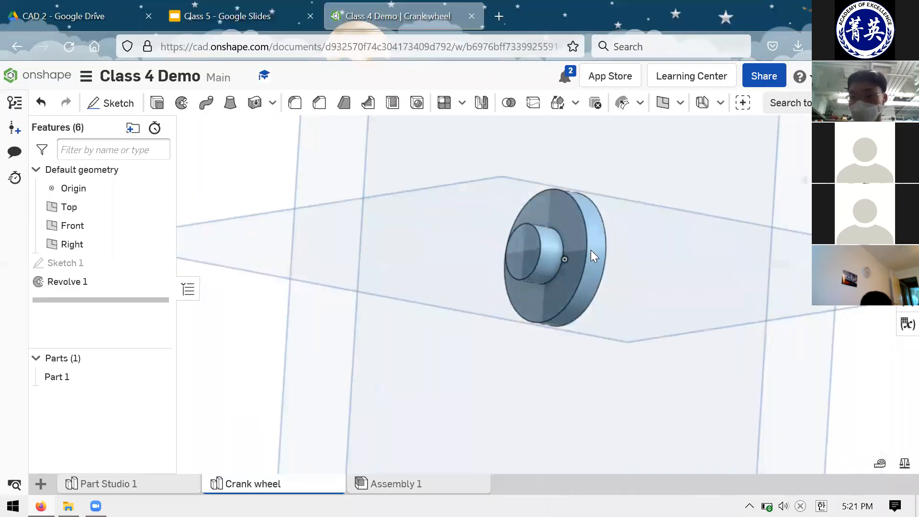
{"action": "key", "text": "shift+1"}
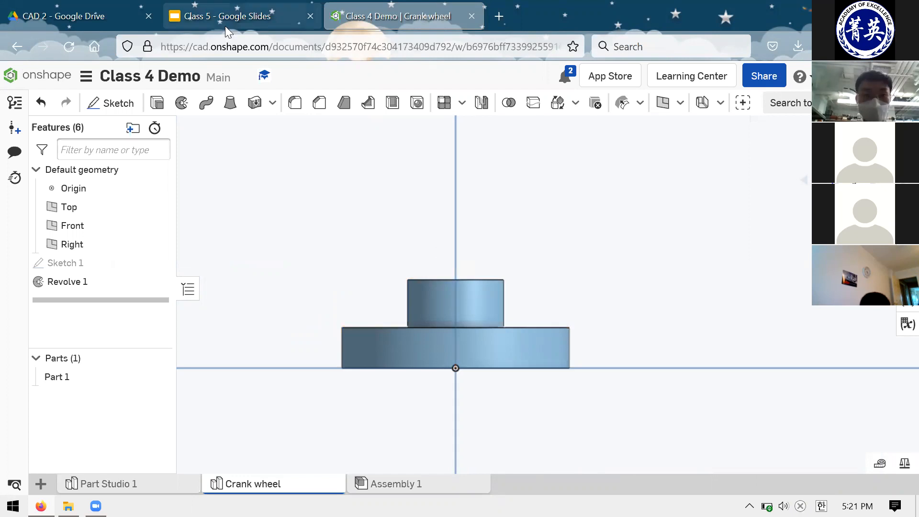
{"action": "scroll", "coordinate": [494, 253], "scroll_direction": "up", "scroll_amount": 2}
{"action": "scroll", "coordinate": [494, 254], "scroll_direction": "down", "scroll_amount": 4}
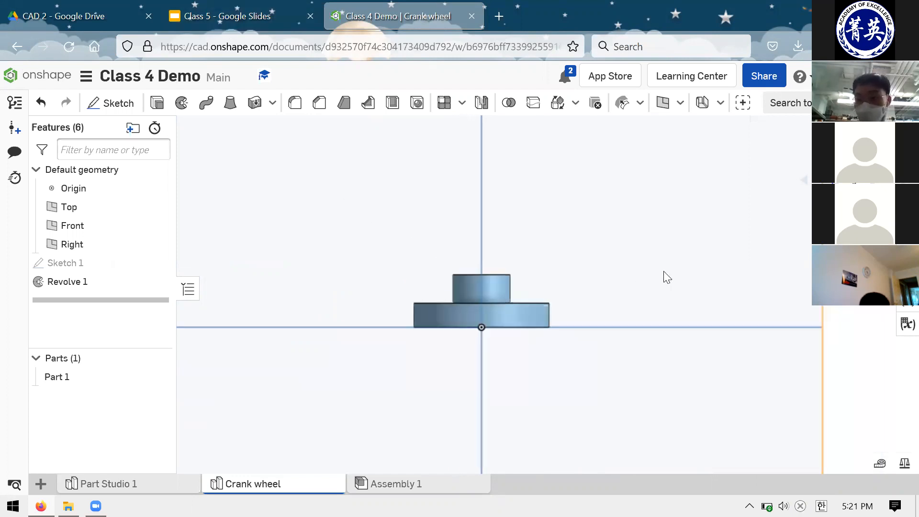
{"action": "left_click", "coordinate": [844, 166]}
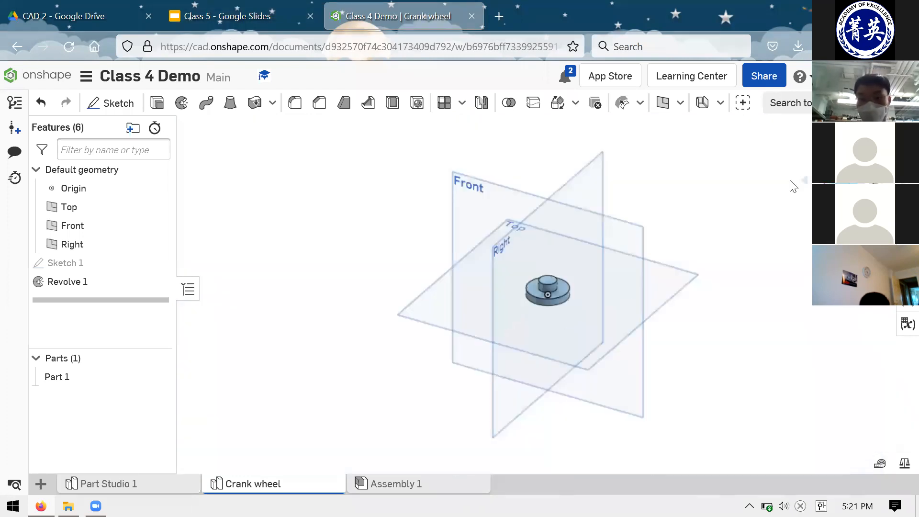
{"action": "scroll", "coordinate": [463, 291], "scroll_direction": "up", "scroll_amount": 3}
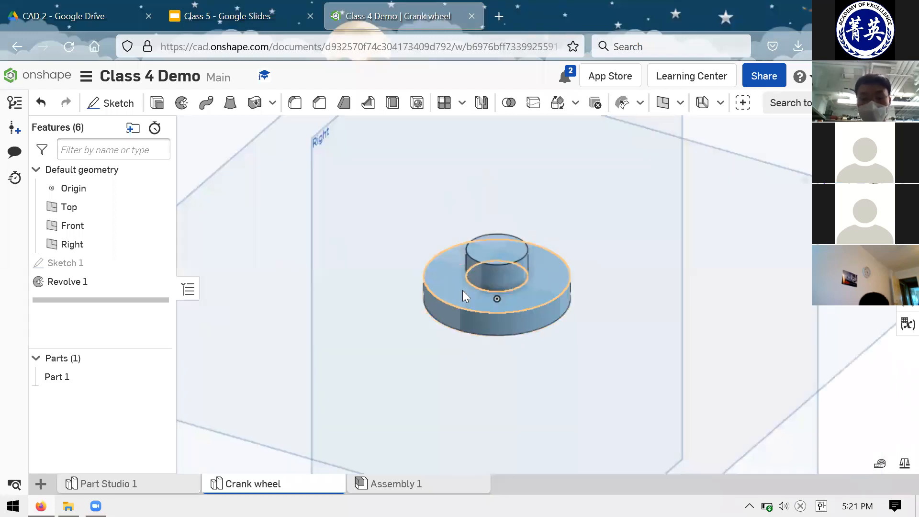
Step: Inspect the wheel from above and from its flat underside, checking the slide drawing again before returning to Onshape
{"action": "left_click", "coordinate": [220, 16]}
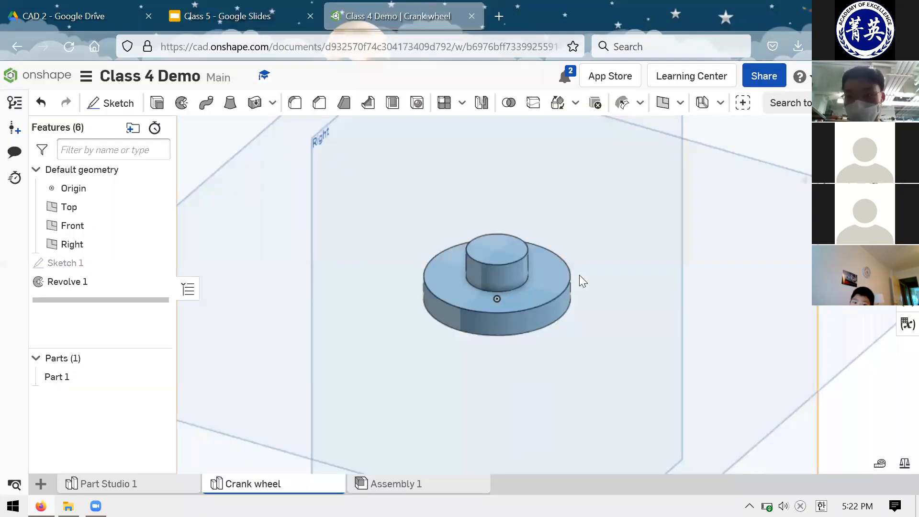
{"action": "key", "text": "shift+5"}
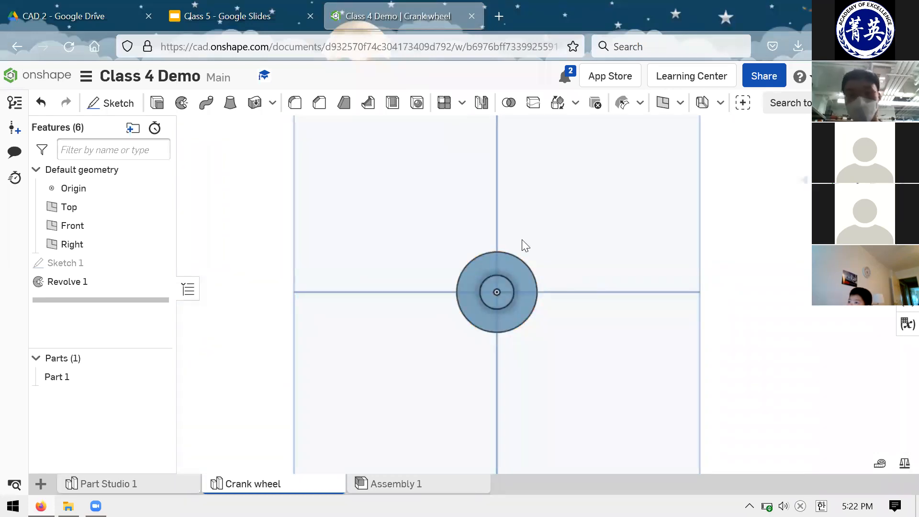
{"action": "scroll", "coordinate": [526, 245], "scroll_direction": "up", "scroll_amount": 1}
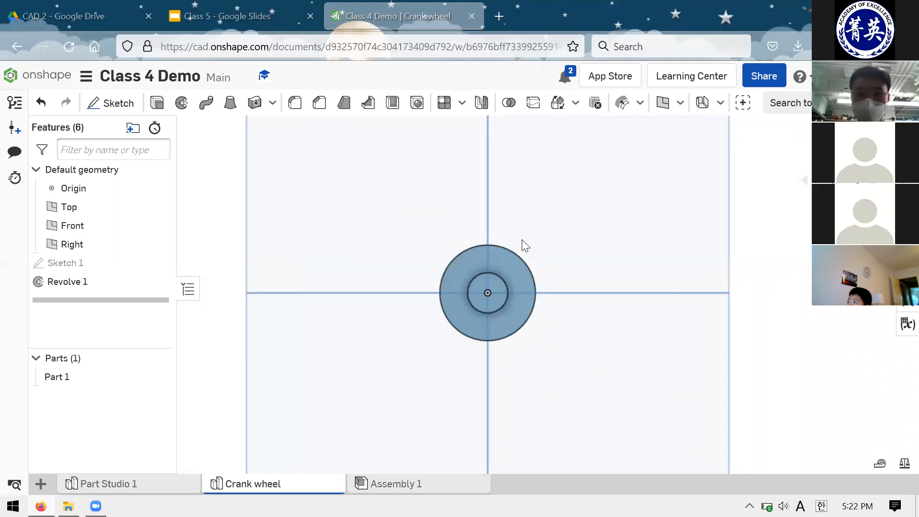
{"action": "scroll", "coordinate": [558, 339], "scroll_direction": "down", "scroll_amount": 1}
{"action": "scroll", "coordinate": [539, 312], "scroll_direction": "up", "scroll_amount": 2}
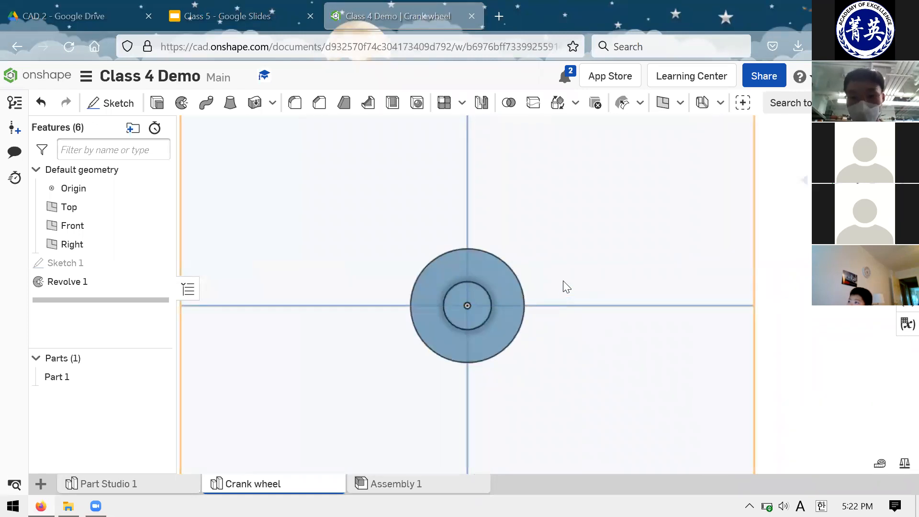
{"action": "right_click_drag", "start_coordinate": [619, 251], "coordinate": [606, 306]}
{"action": "scroll", "coordinate": [572, 298], "scroll_direction": "down", "scroll_amount": 3}
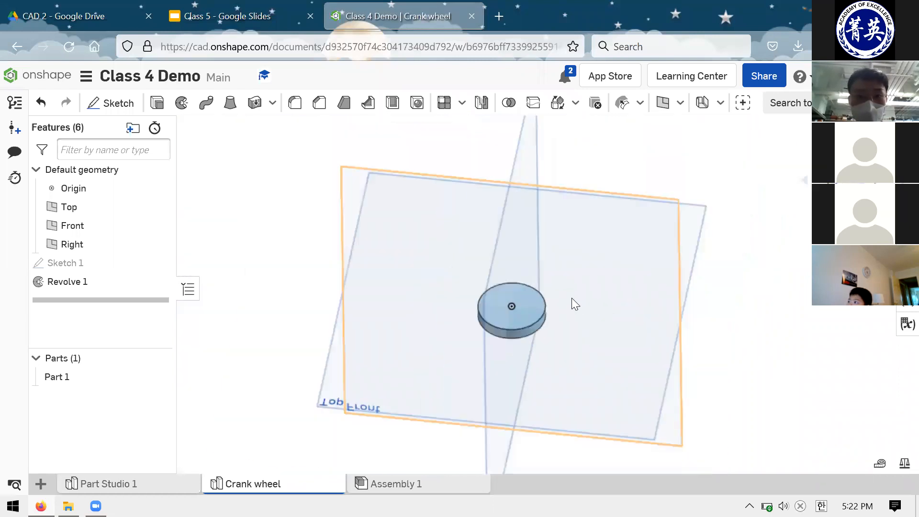
{"action": "left_click", "coordinate": [281, 21]}
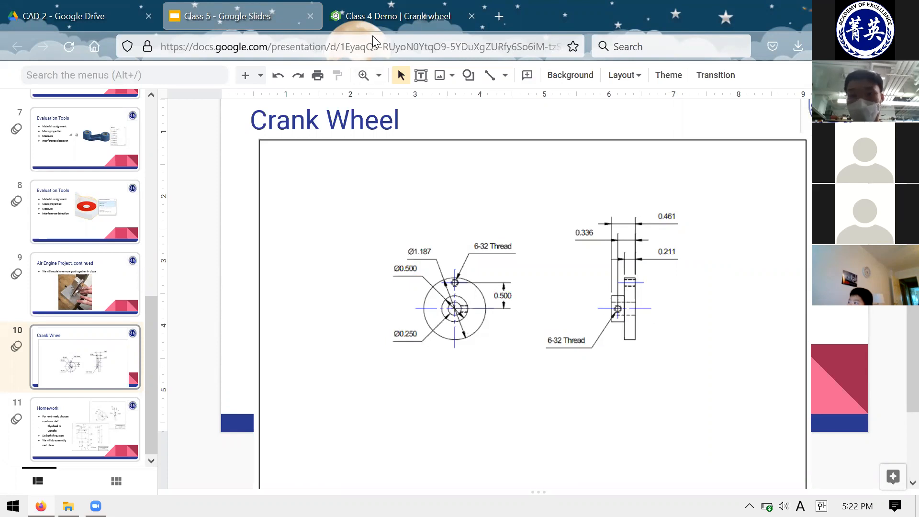
{"action": "left_click", "coordinate": [378, 17]}
{"action": "right_click_drag", "start_coordinate": [540, 162], "coordinate": [479, 168]}
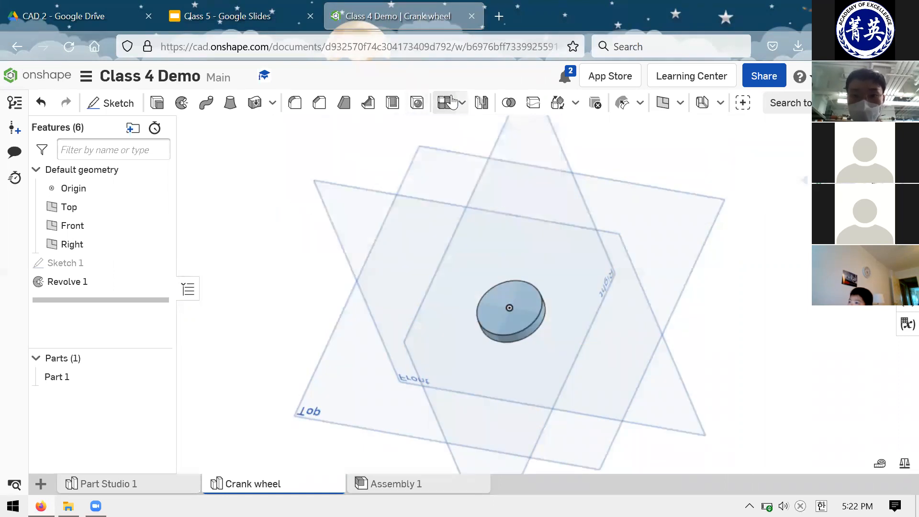
{"action": "left_click", "coordinate": [418, 104]}
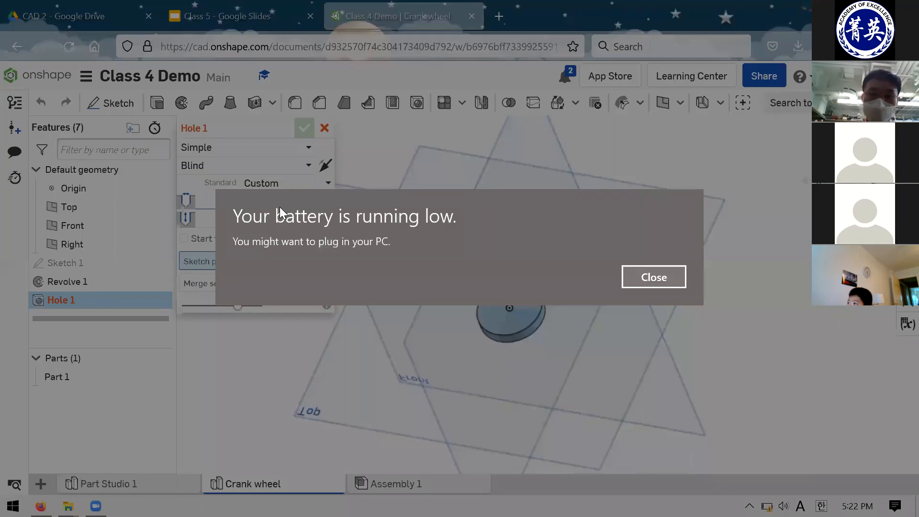
{"action": "left_click", "coordinate": [640, 280]}
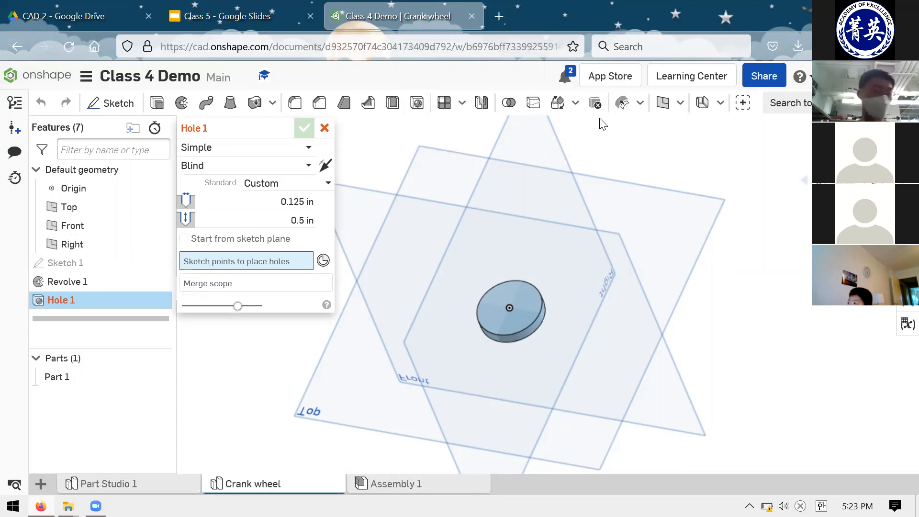
{"action": "key", "text": "Return"}
{"action": "key", "text": "ctrl+z"}
Step: Reopen the wheel's profile sketch, review its dimensions face-on and close it without changes
{"action": "right_click_drag", "start_coordinate": [602, 333], "coordinate": [566, 242]}
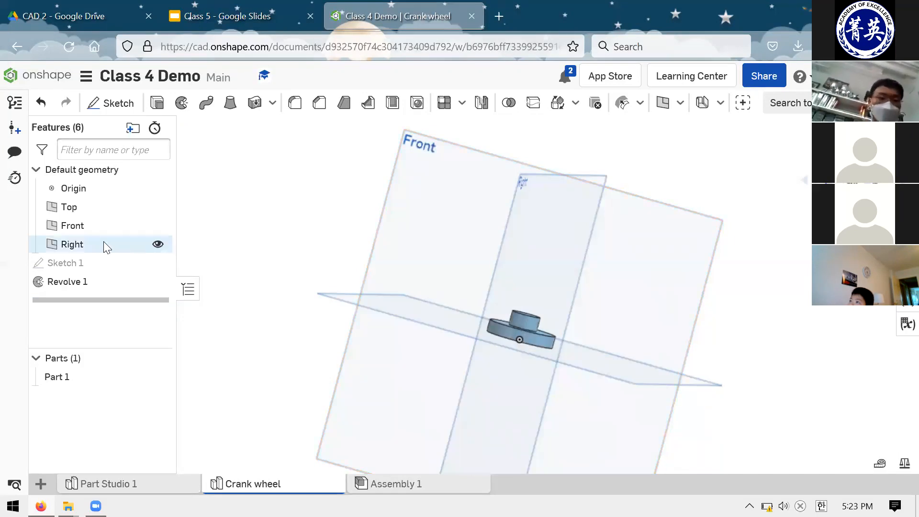
{"action": "right_click", "coordinate": [94, 266]}
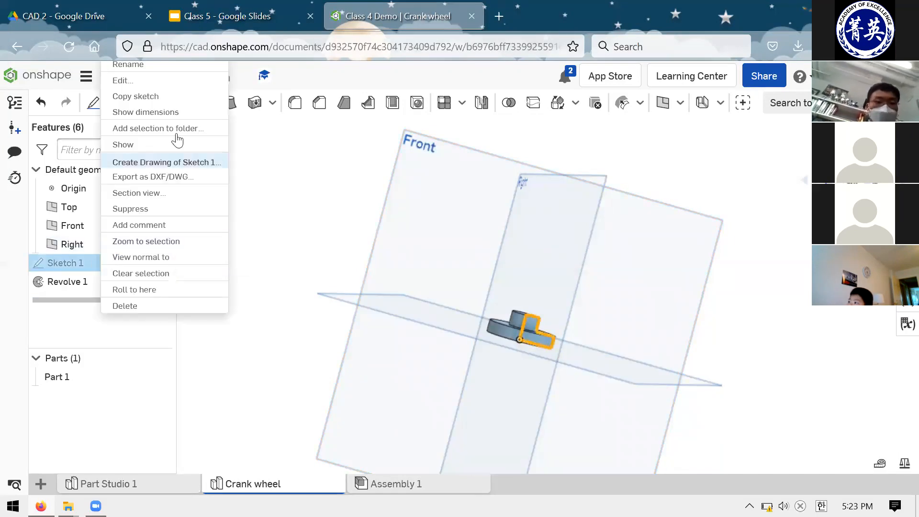
{"action": "left_click", "coordinate": [173, 81]}
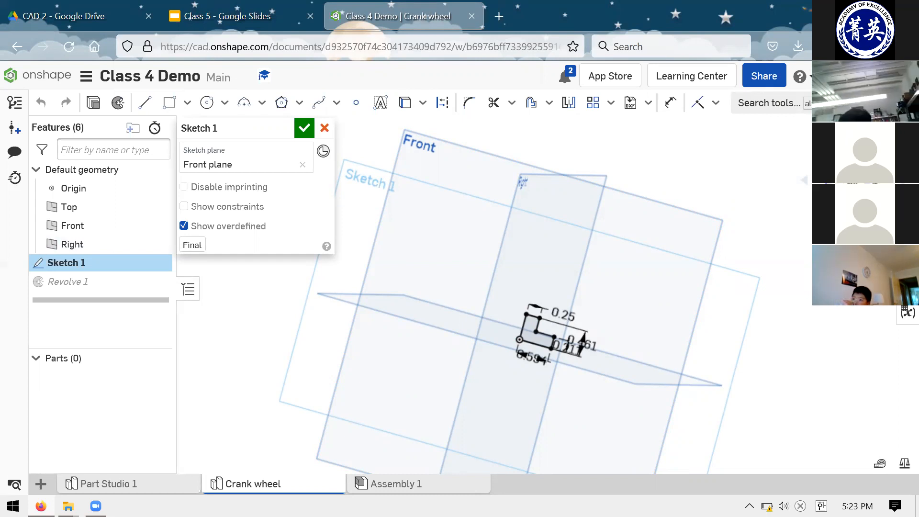
{"action": "mouse_move", "coordinate": [183, 489]}
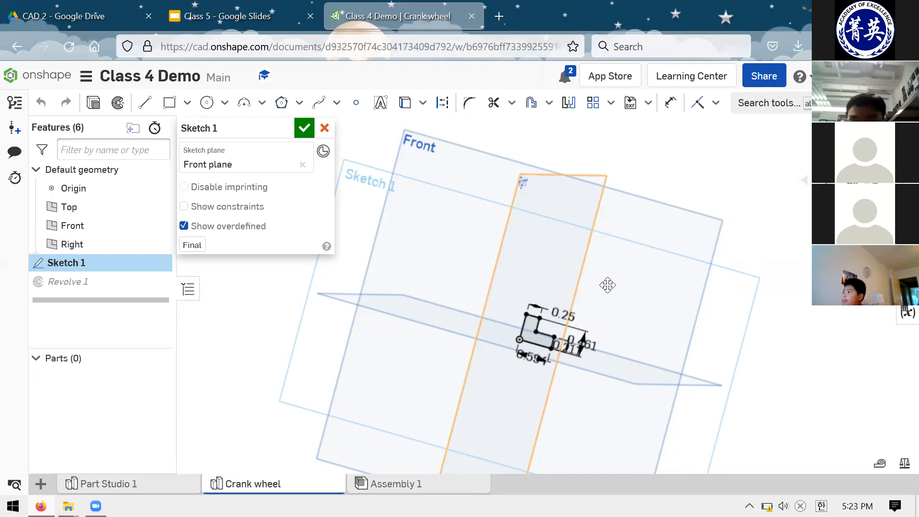
{"action": "key", "text": "n"}
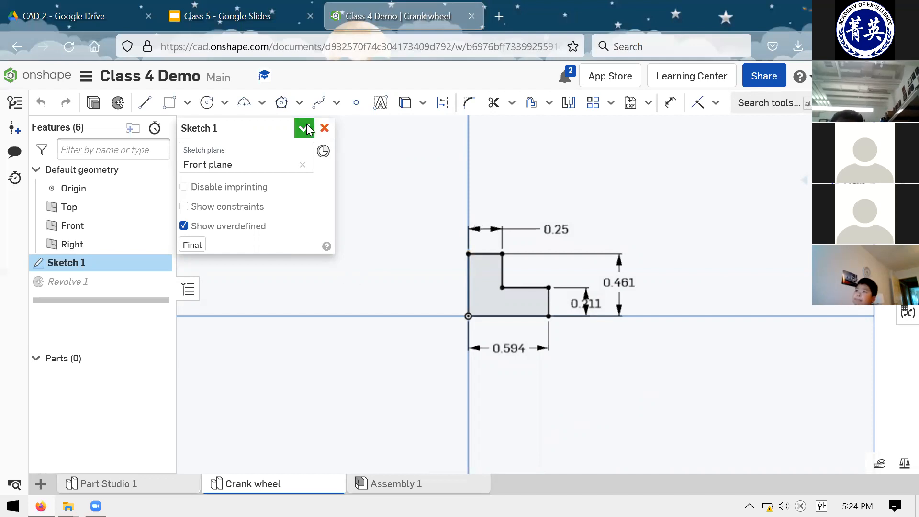
{"action": "left_click", "coordinate": [323, 128]}
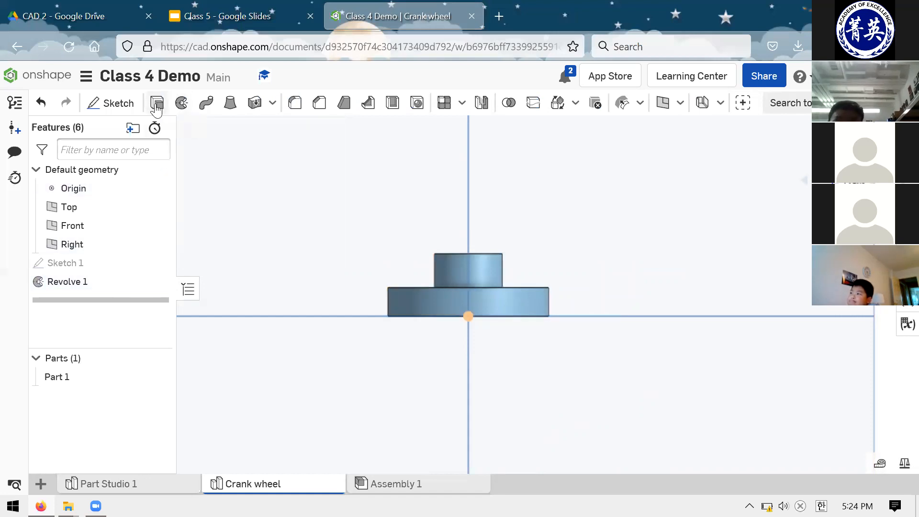
Step: Edit the revolve by clearing its profile and axis and reselecting the stepped sketch region and its vertical edge at the origin
{"action": "right_click", "coordinate": [103, 285]}
{"action": "left_click", "coordinate": [138, 311]}
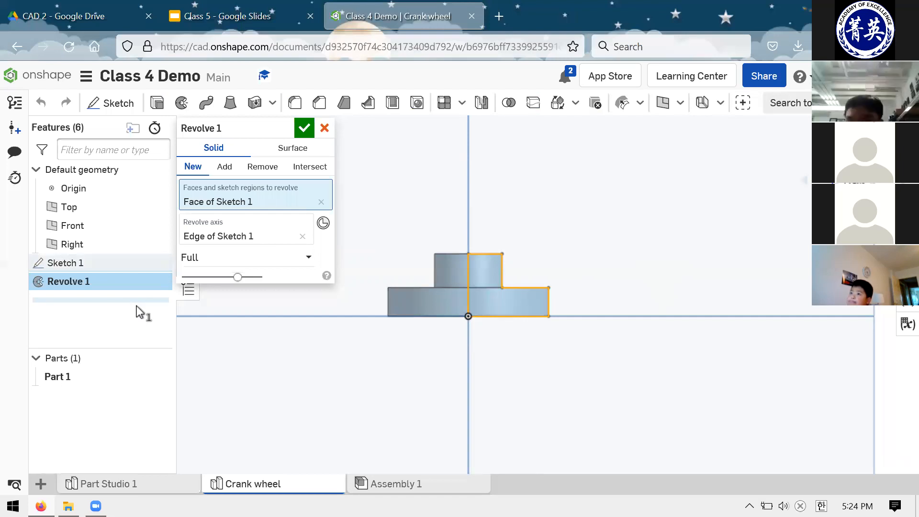
{"action": "left_click", "coordinate": [322, 202]}
{"action": "left_click", "coordinate": [303, 223]}
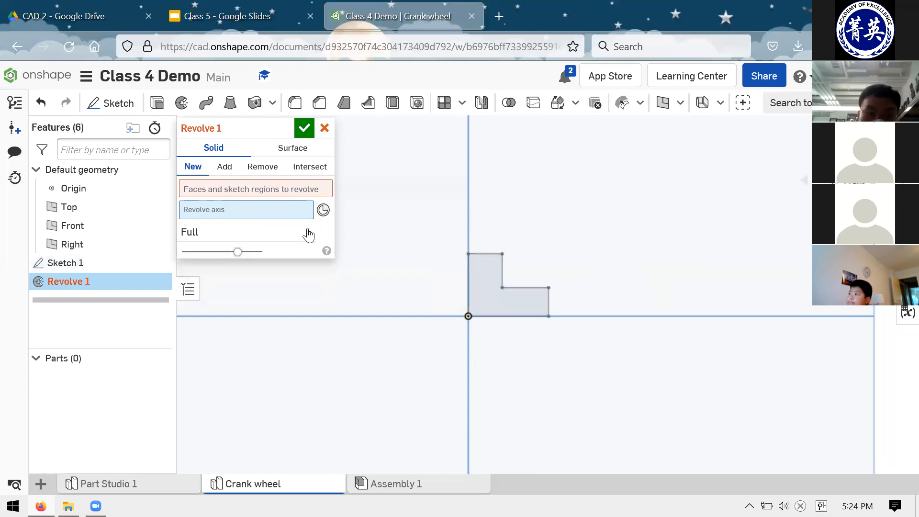
{"action": "left_click", "coordinate": [296, 186]}
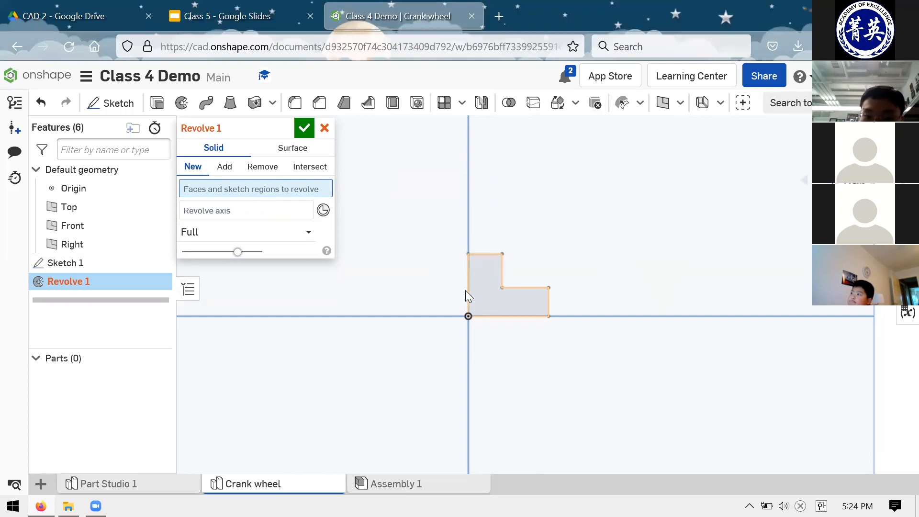
{"action": "left_click", "coordinate": [477, 276]}
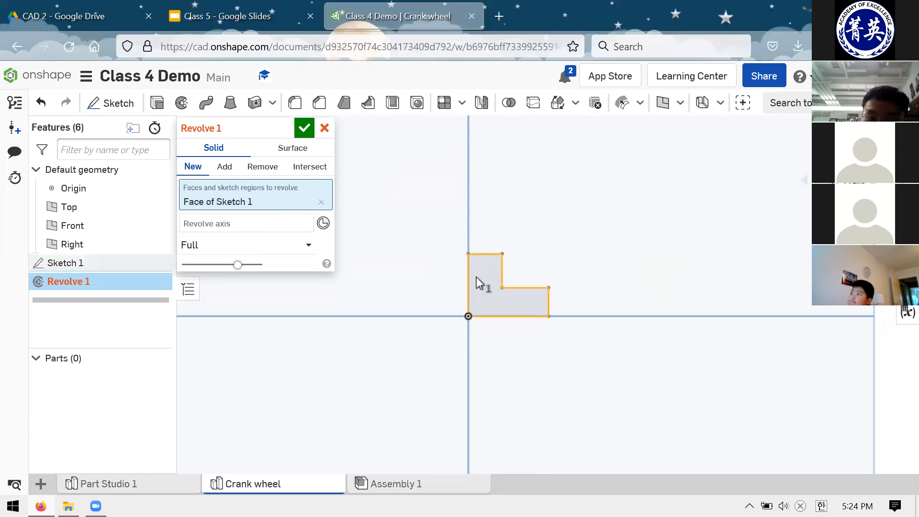
{"action": "left_click", "coordinate": [274, 218]}
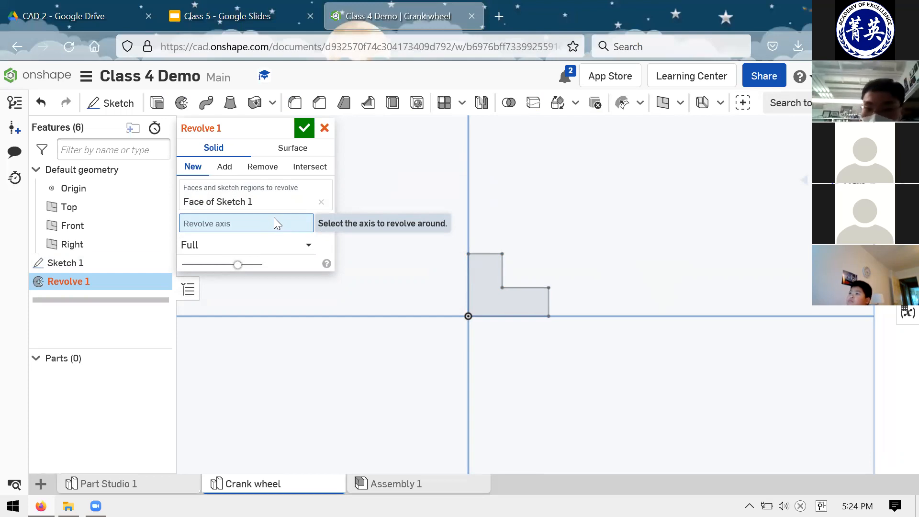
{"action": "left_click", "coordinate": [466, 281]}
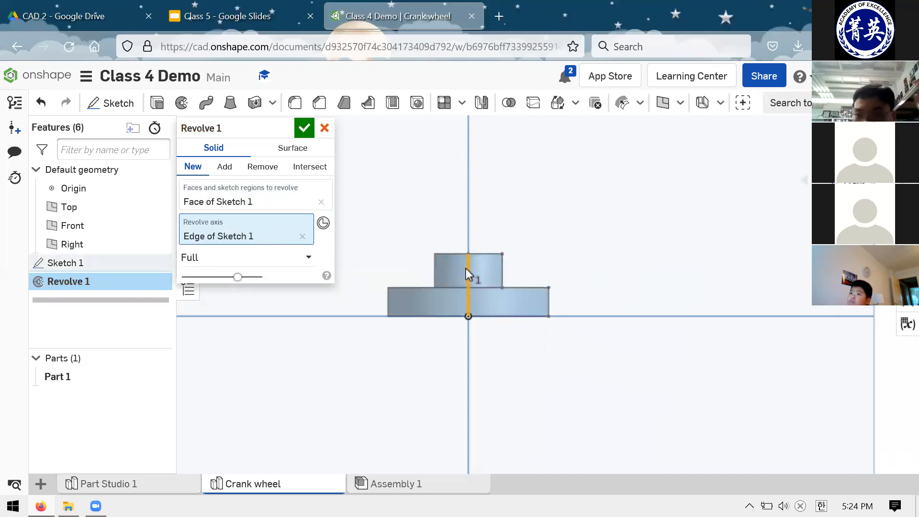
{"action": "left_click", "coordinate": [305, 129]}
{"action": "right_click_drag", "start_coordinate": [472, 197], "coordinate": [665, 229]}
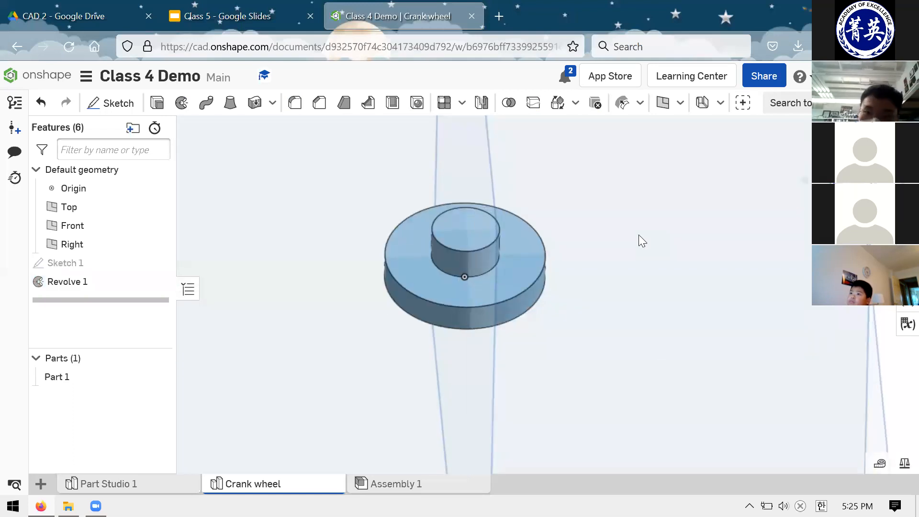
{"action": "key", "text": "shift+5"}
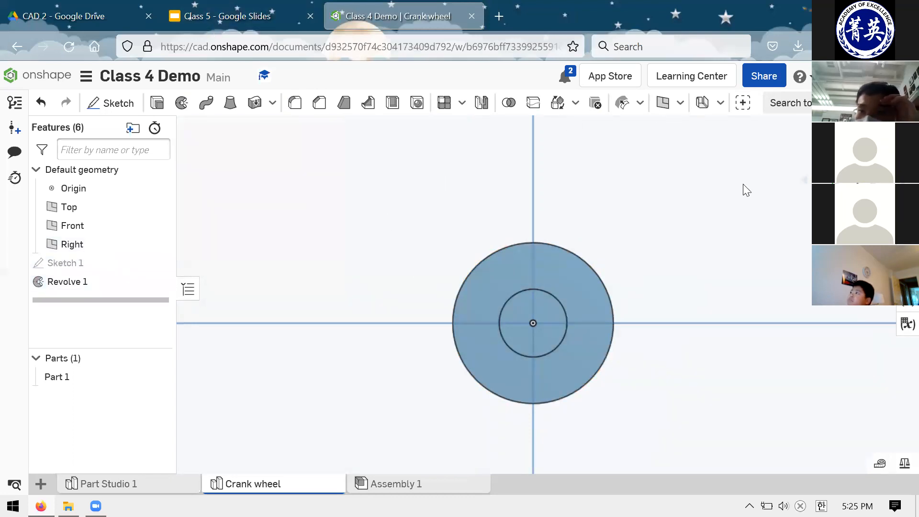
{"action": "left_click", "coordinate": [417, 103]}
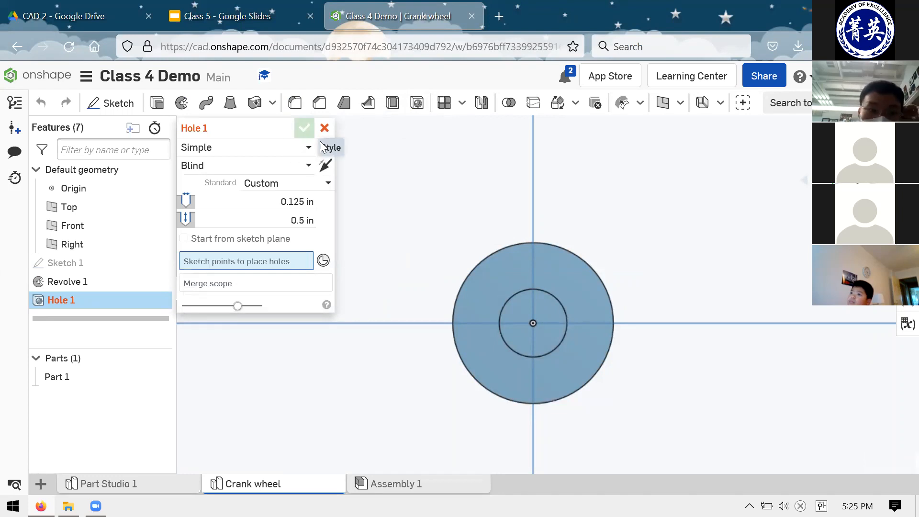
{"action": "left_click", "coordinate": [307, 150]}
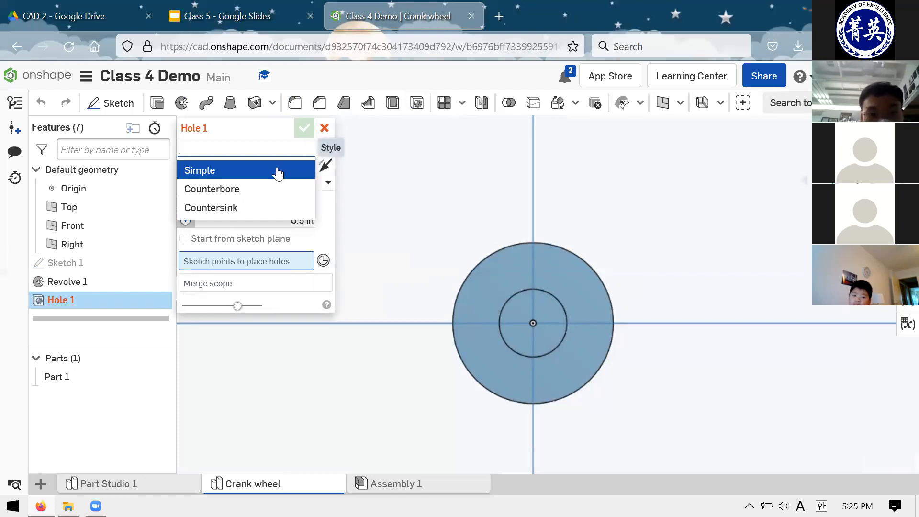
{"action": "left_click", "coordinate": [282, 173]}
{"action": "left_click", "coordinate": [305, 149]}
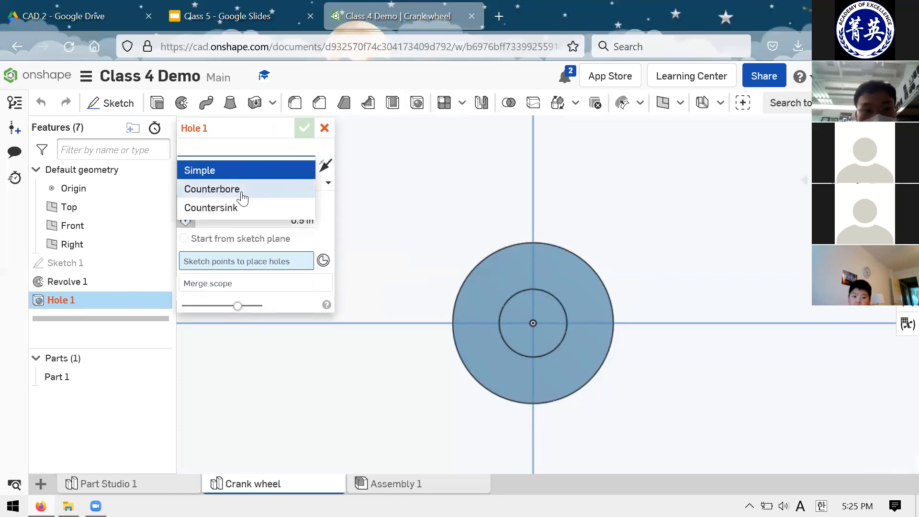
{"action": "left_click", "coordinate": [208, 173]}
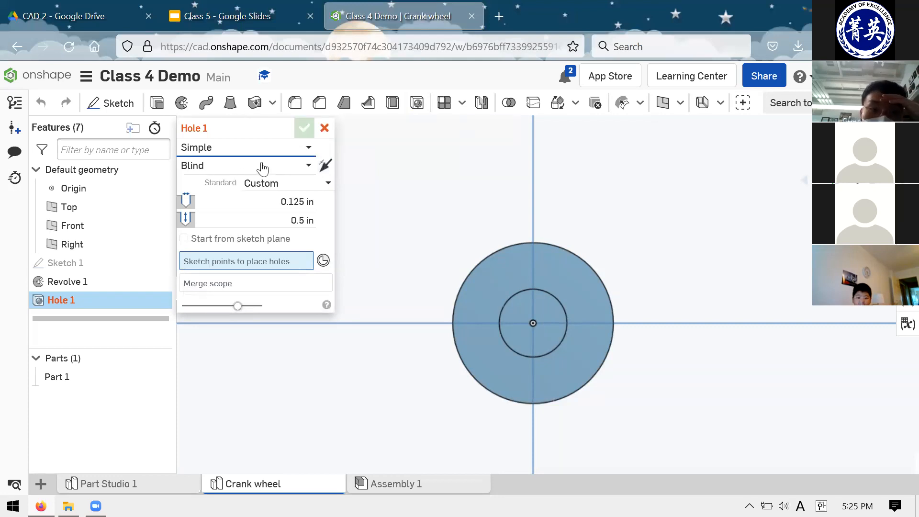
{"action": "left_click", "coordinate": [293, 166]}
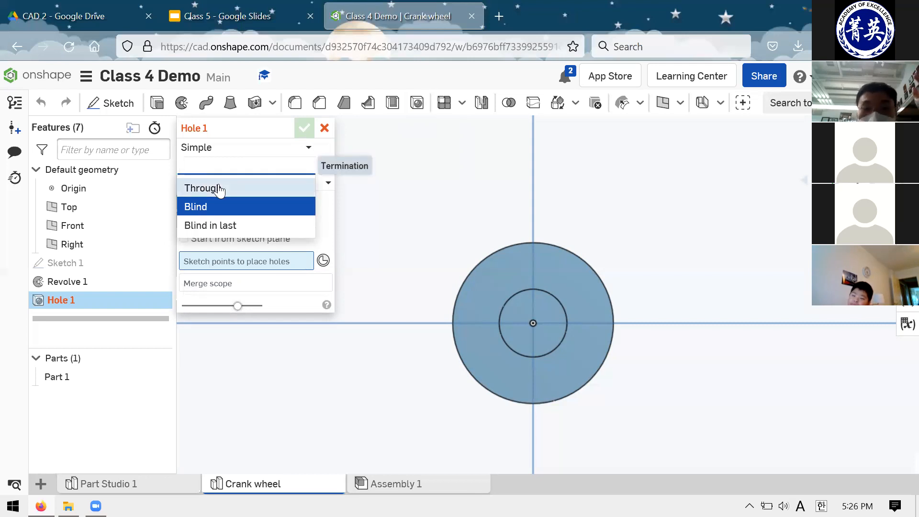
{"action": "left_click", "coordinate": [206, 207]}
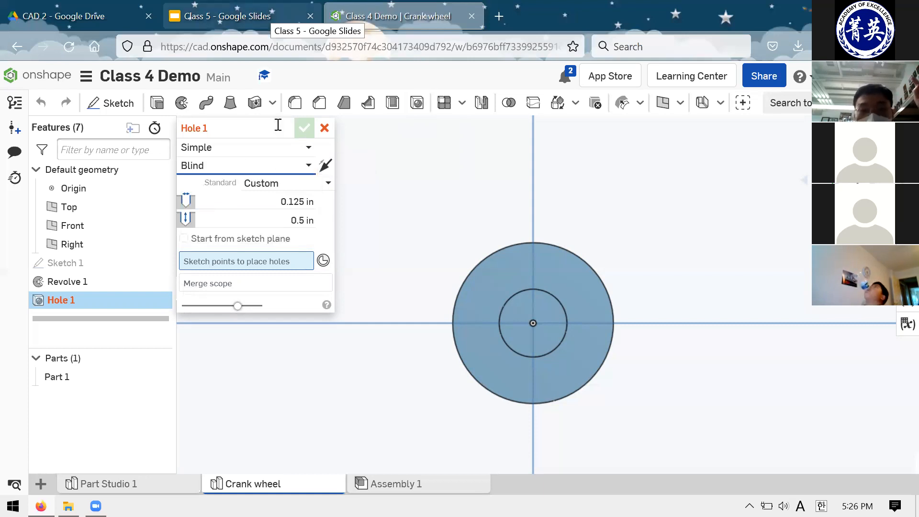
{"action": "left_click", "coordinate": [288, 166]}
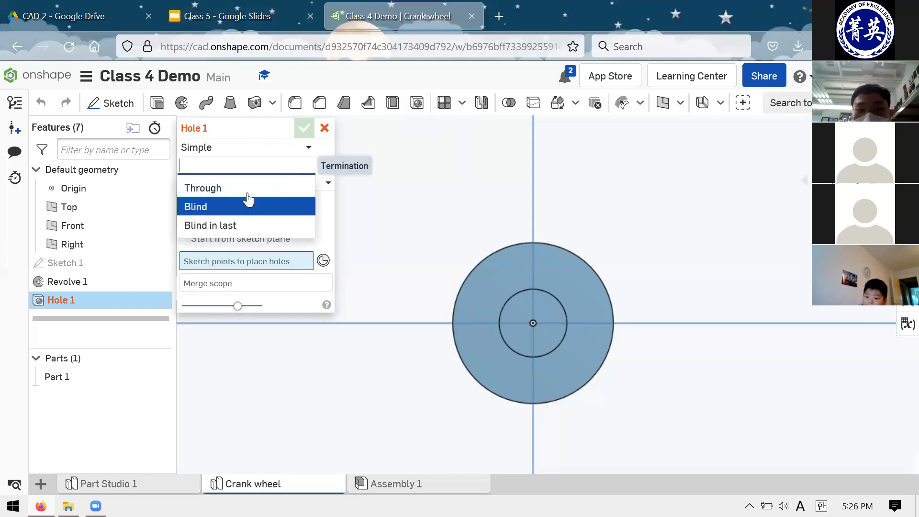
{"action": "left_click", "coordinate": [263, 187]}
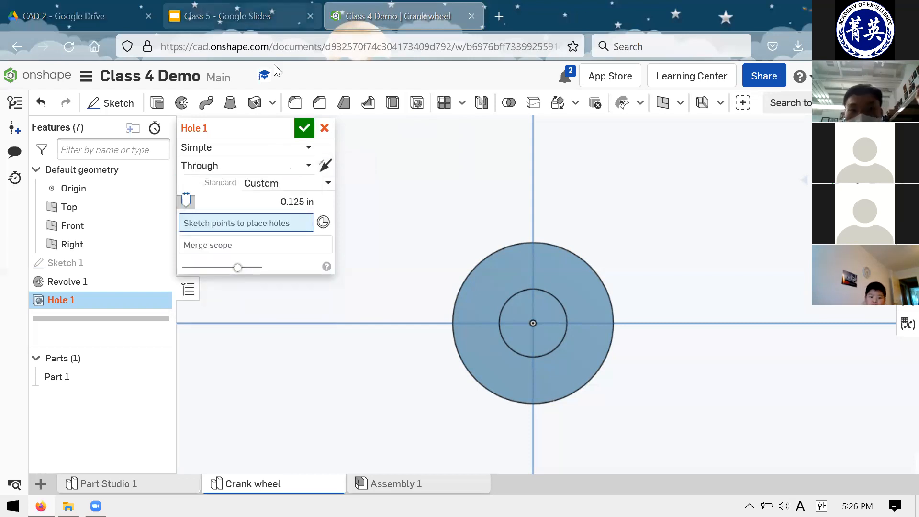
{"action": "left_click", "coordinate": [225, 16]}
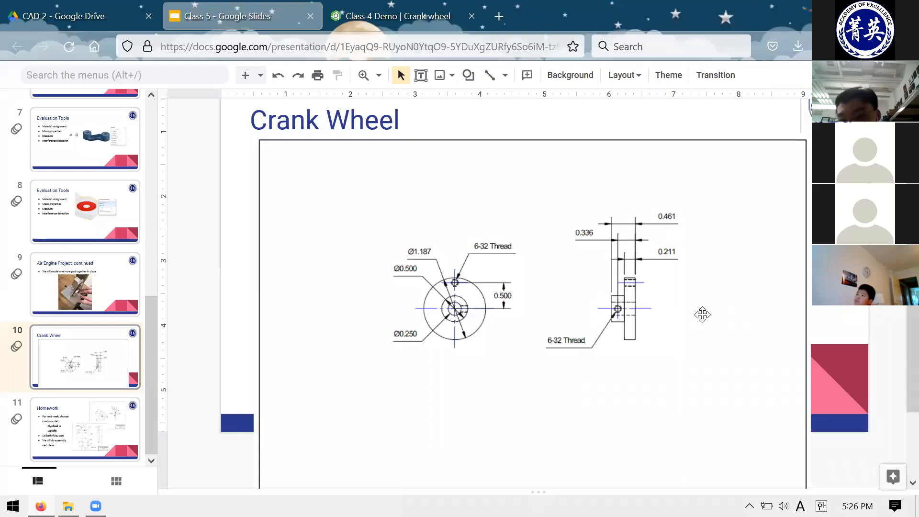
{"action": "left_click", "coordinate": [383, 16]}
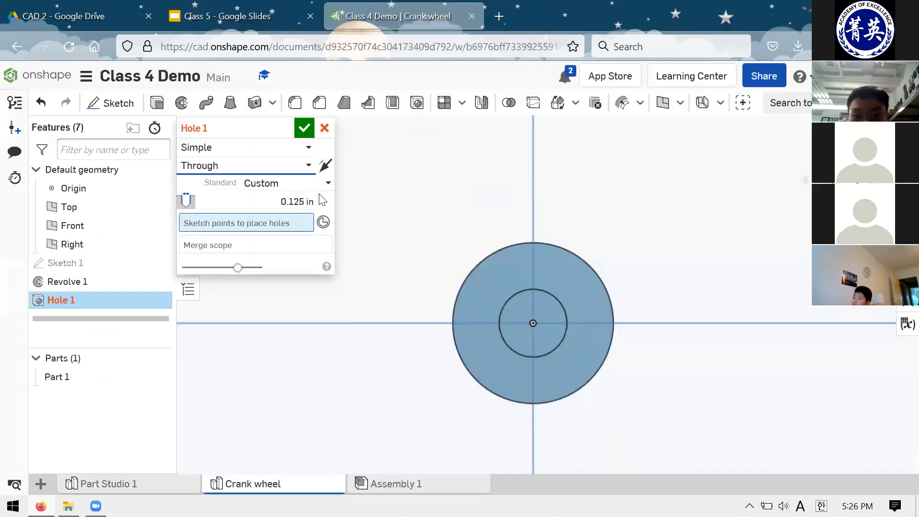
{"action": "left_click", "coordinate": [294, 184]}
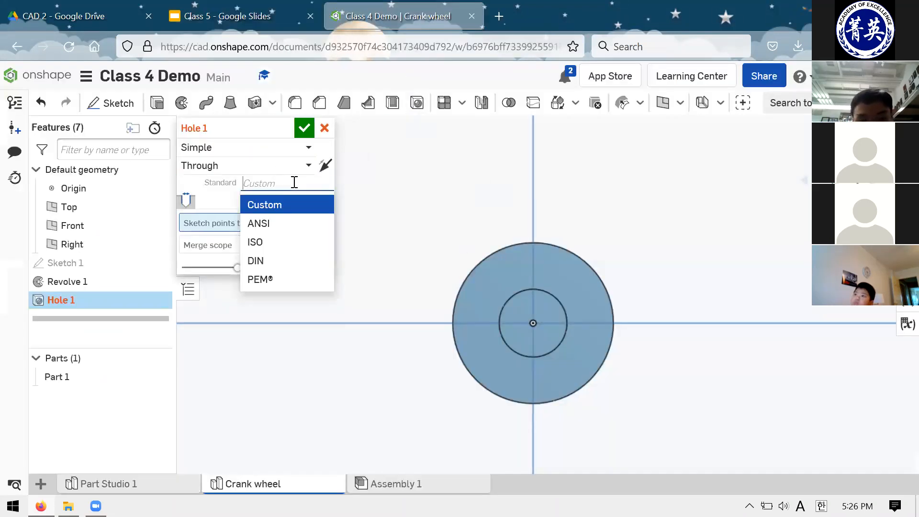
{"action": "left_click", "coordinate": [271, 205]}
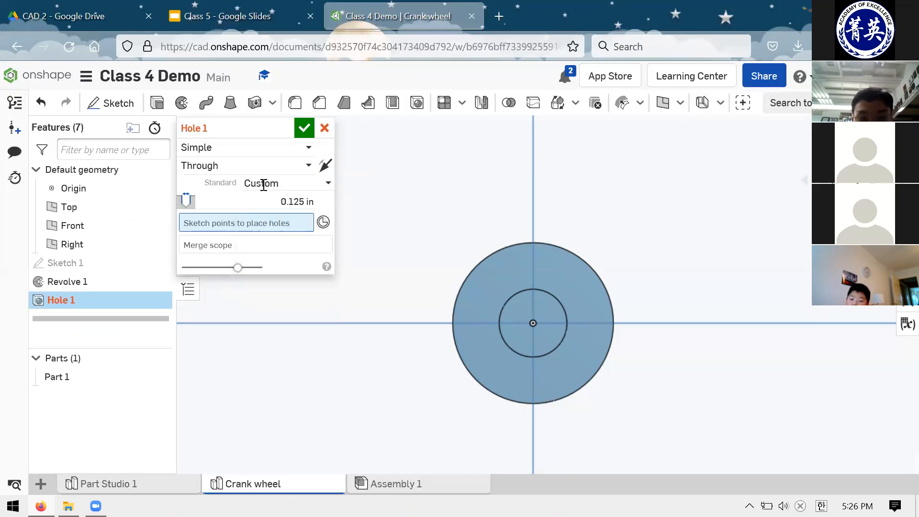
{"action": "left_click", "coordinate": [264, 185]}
{"action": "left_click", "coordinate": [260, 221]}
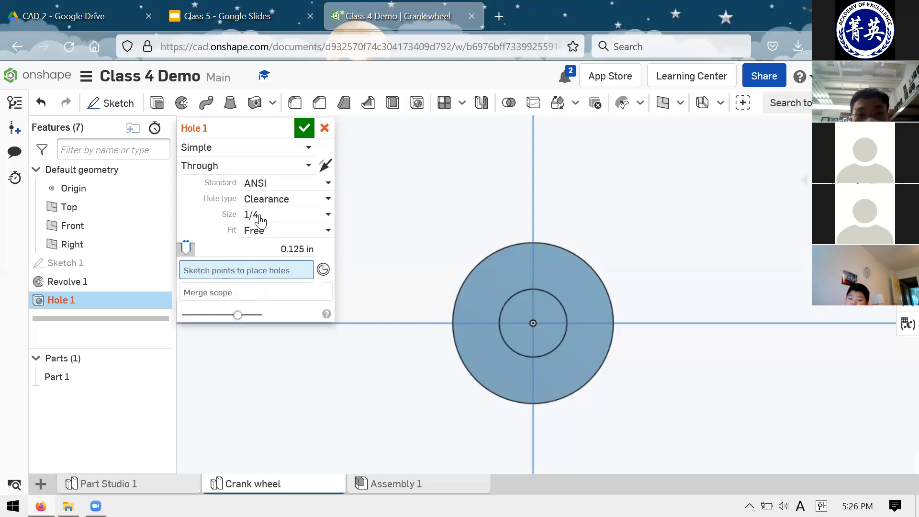
{"action": "left_click", "coordinate": [263, 169]}
{"action": "left_click", "coordinate": [323, 186]}
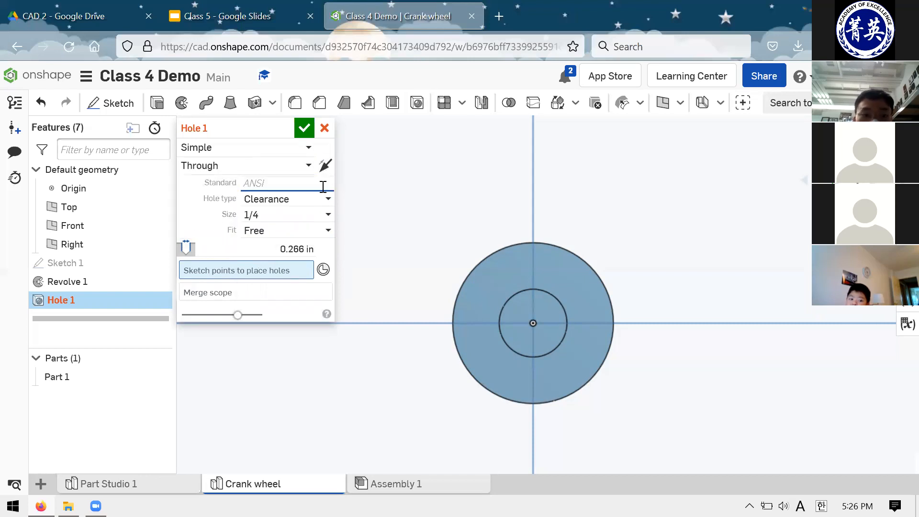
{"action": "left_click", "coordinate": [298, 209]}
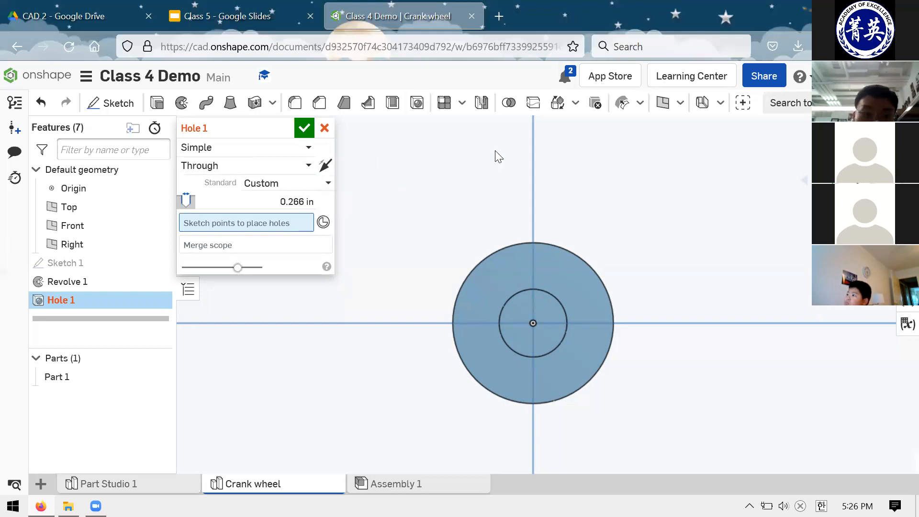
{"action": "left_click", "coordinate": [276, 206]}
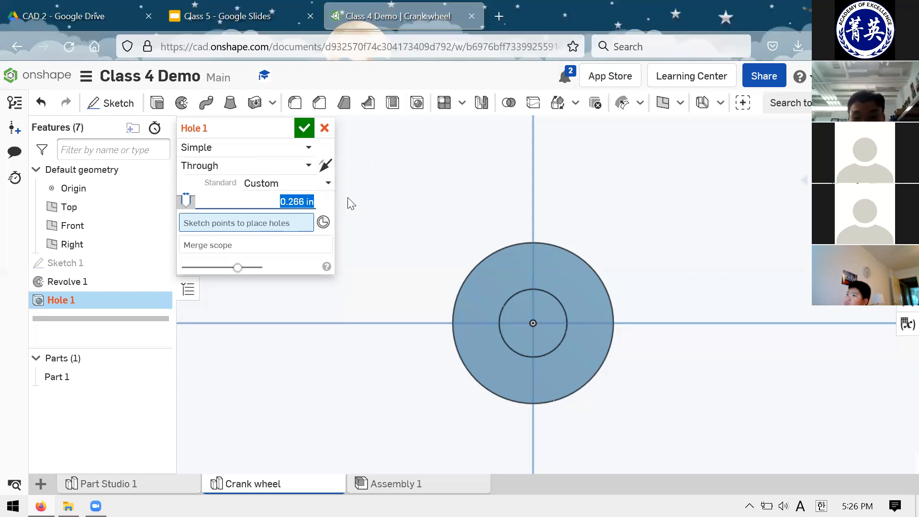
{"action": "type", "text": "."}
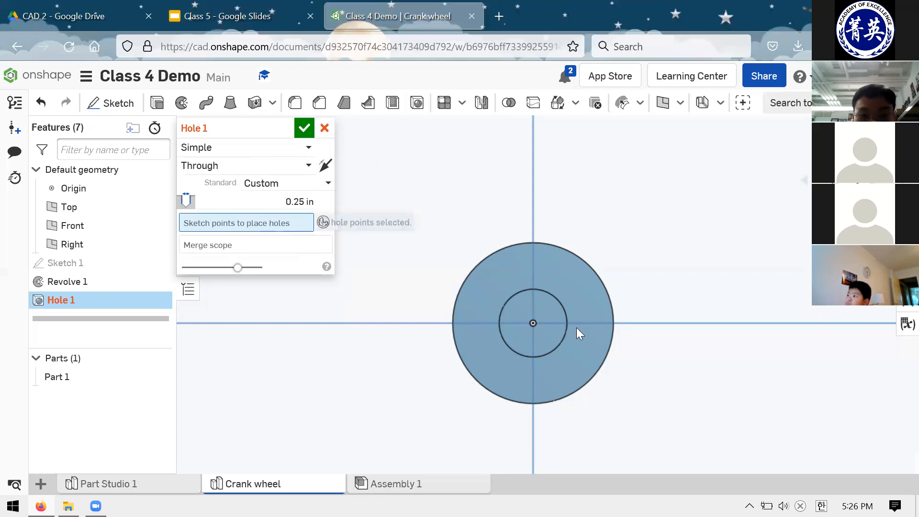
{"action": "mouse_move", "coordinate": [540, 319]}
{"action": "right_mouse_down"}
{"action": "mouse_move", "coordinate": [541, 301]}
{"action": "mouse_move", "coordinate": [607, 325]}
{"action": "mouse_move", "coordinate": [583, 332]}
{"action": "mouse_move", "coordinate": [648, 322]}
{"action": "mouse_move", "coordinate": [621, 312]}
{"action": "right_mouse_up"}
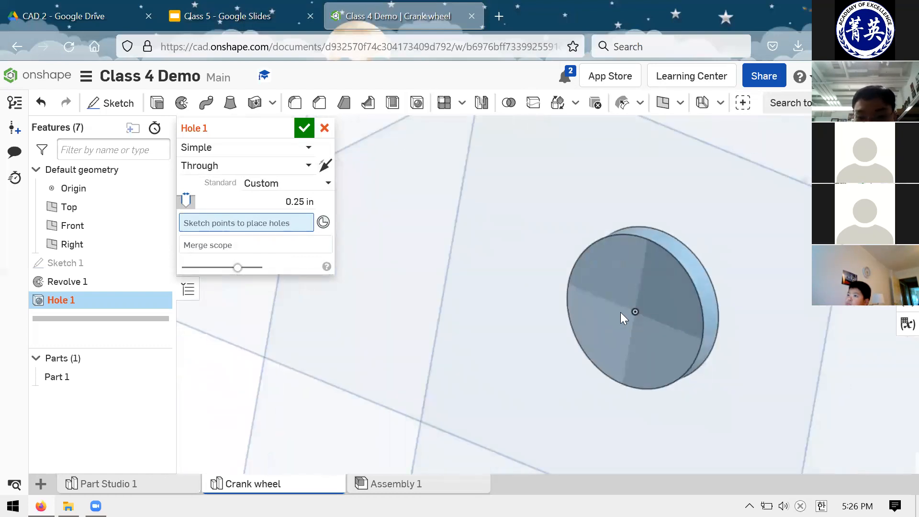
{"action": "left_click", "coordinate": [329, 132]}
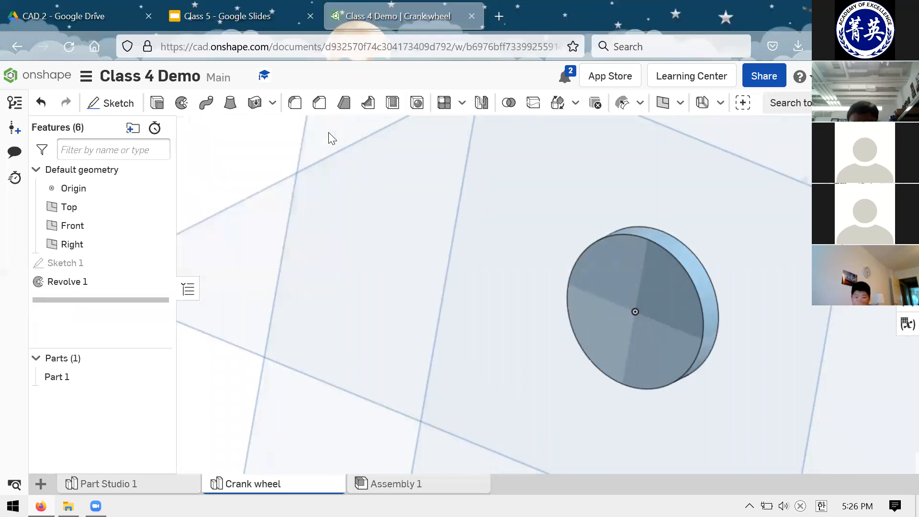
Step: Start a new sketch on the flat end face of the wheel's hub
{"action": "right_click_drag", "start_coordinate": [445, 176], "coordinate": [427, 254]}
{"action": "scroll", "coordinate": [394, 257], "scroll_direction": "up", "scroll_amount": 3}
{"action": "scroll", "coordinate": [392, 254], "scroll_direction": "down", "scroll_amount": 5}
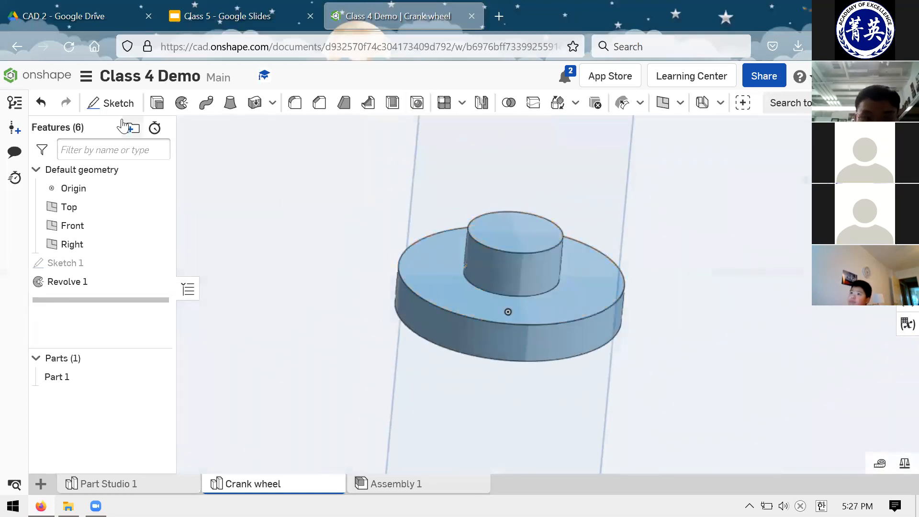
{"action": "left_click", "coordinate": [117, 106]}
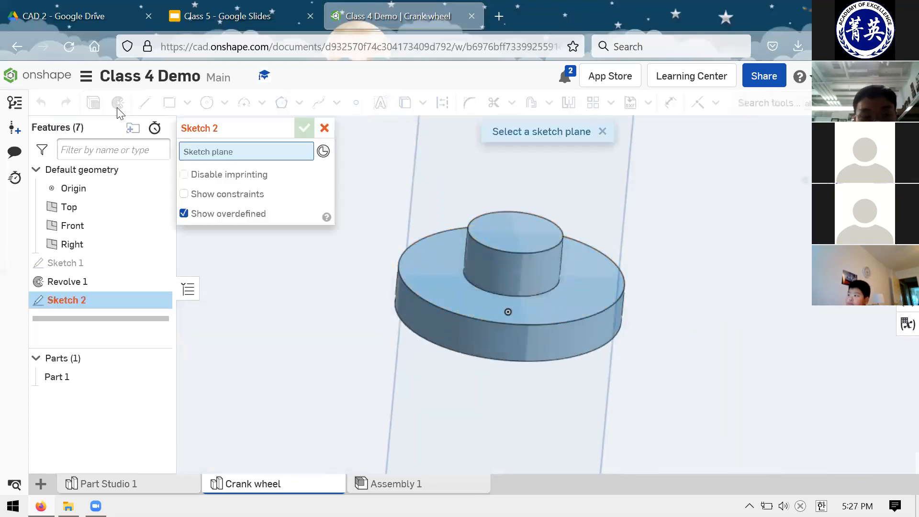
{"action": "right_click_drag", "start_coordinate": [370, 261], "coordinate": [530, 243]}
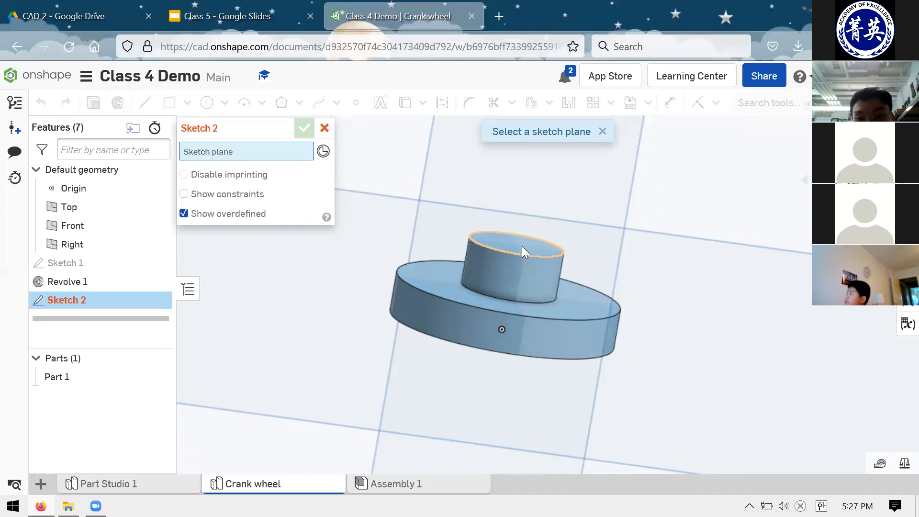
{"action": "left_click", "coordinate": [522, 251]}
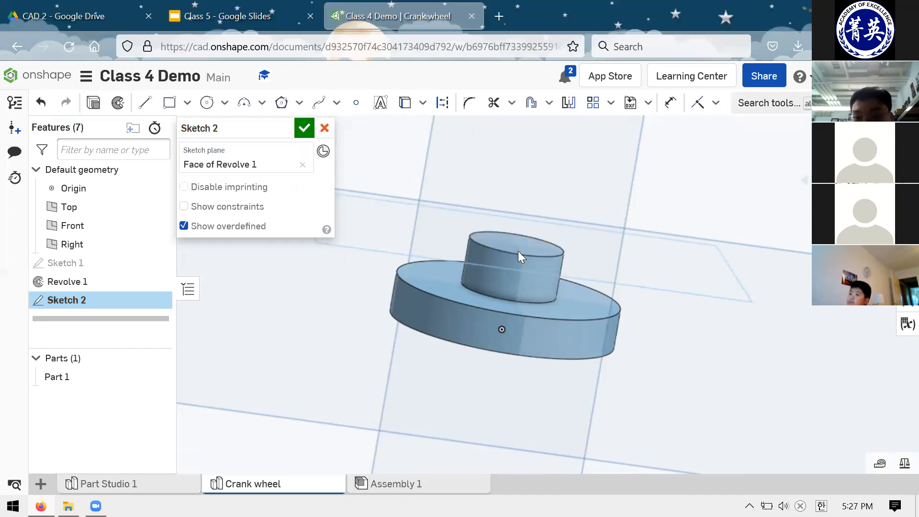
{"action": "right_click_drag", "start_coordinate": [495, 268], "coordinate": [516, 269]}
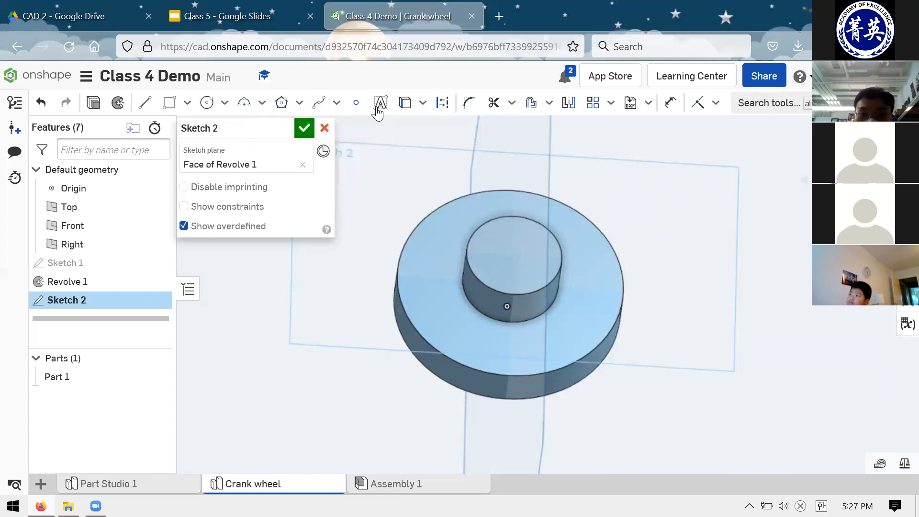
Step: Sketch a point at the centre of the hub's end face and finish the sketch
{"action": "left_click", "coordinate": [354, 103]}
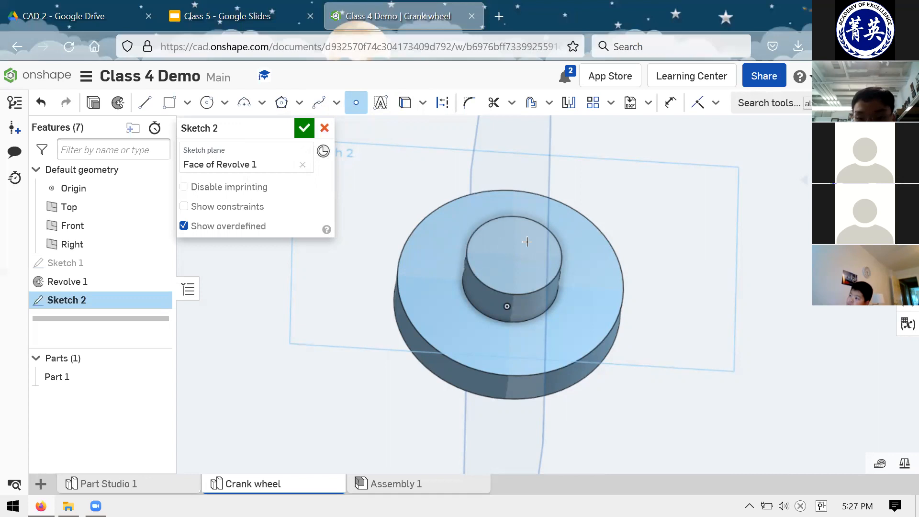
{"action": "key", "text": "n"}
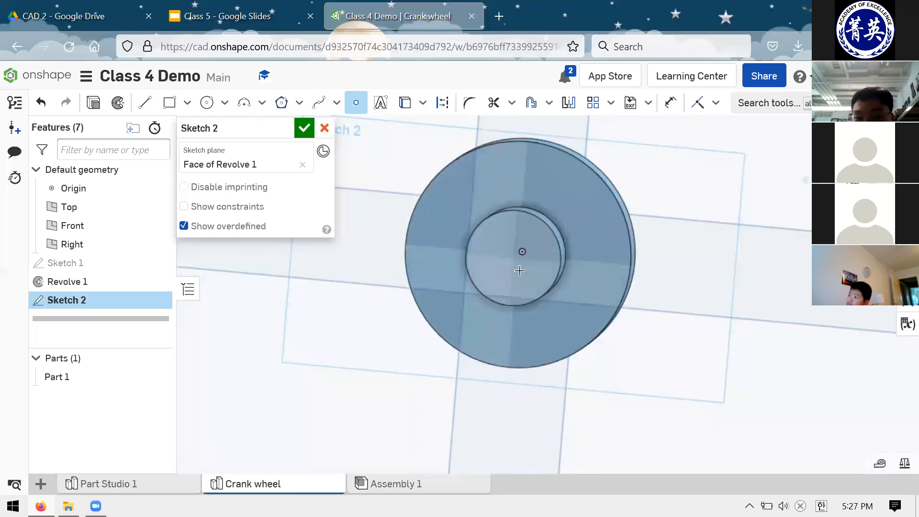
{"action": "key", "text": "n"}
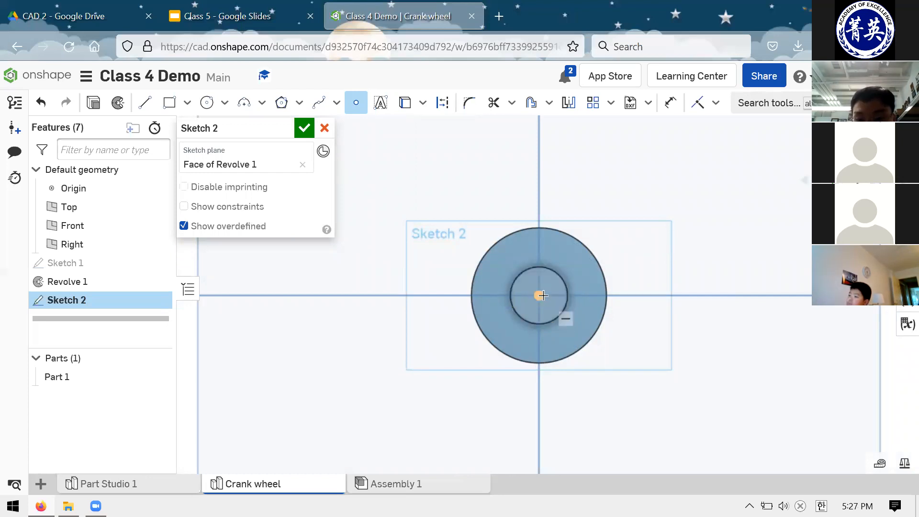
{"action": "left_click", "coordinate": [540, 296]}
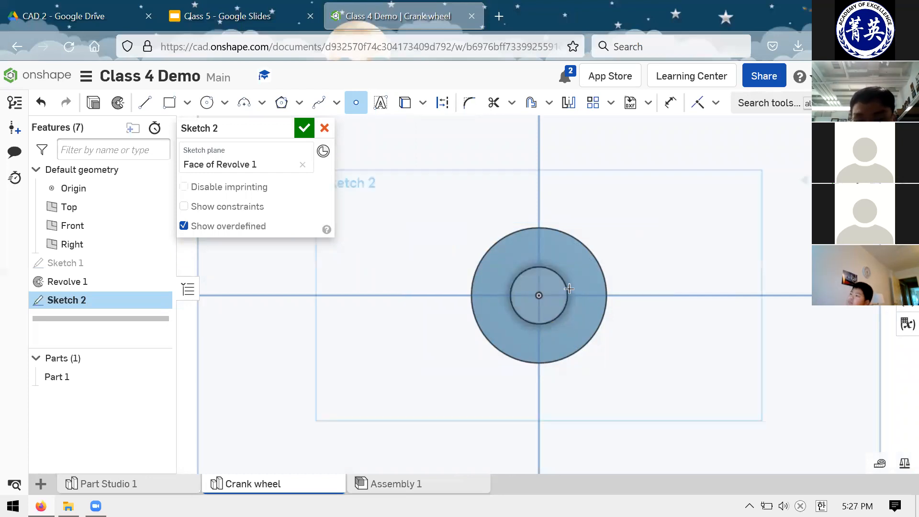
{"action": "right_click", "coordinate": [547, 295]}
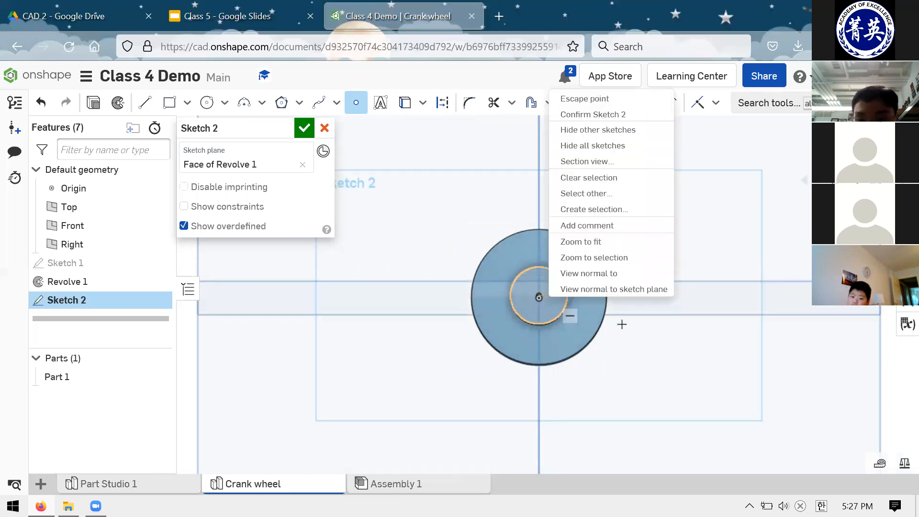
{"action": "right_click_drag", "start_coordinate": [601, 271], "coordinate": [613, 249]}
{"action": "scroll", "coordinate": [563, 292], "scroll_direction": "down", "scroll_amount": 5}
{"action": "scroll", "coordinate": [570, 312], "scroll_direction": "up", "scroll_amount": 7}
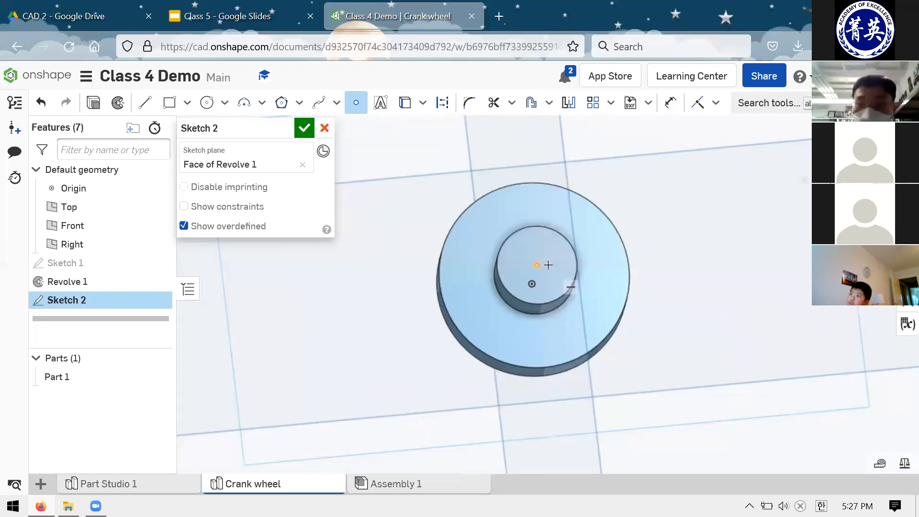
{"action": "left_click", "coordinate": [305, 128]}
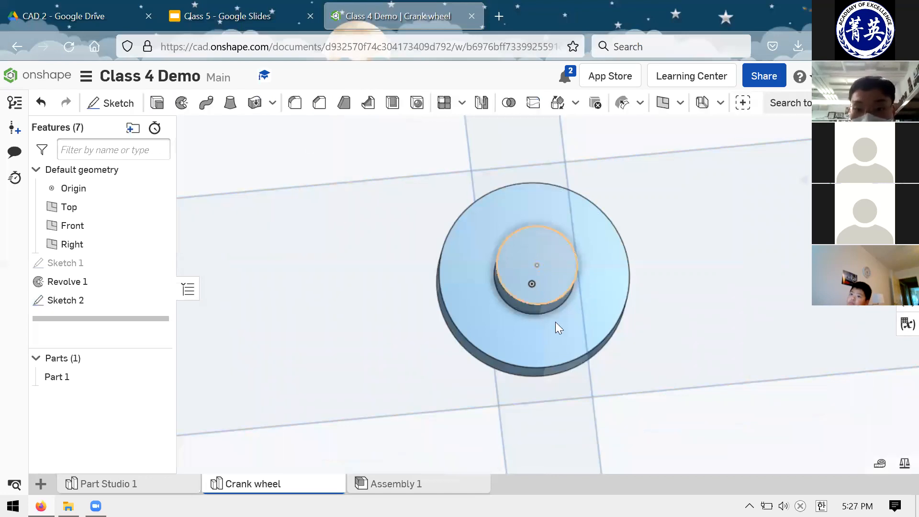
Step: Set up a simple through hole with a custom diameter of 0.25 in at the hub's centre point
{"action": "left_click", "coordinate": [538, 265]}
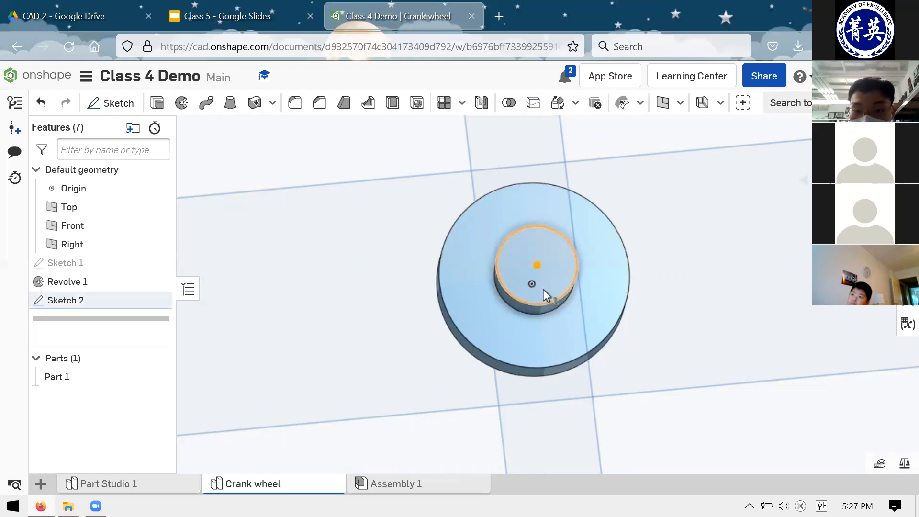
{"action": "key", "text": "n"}
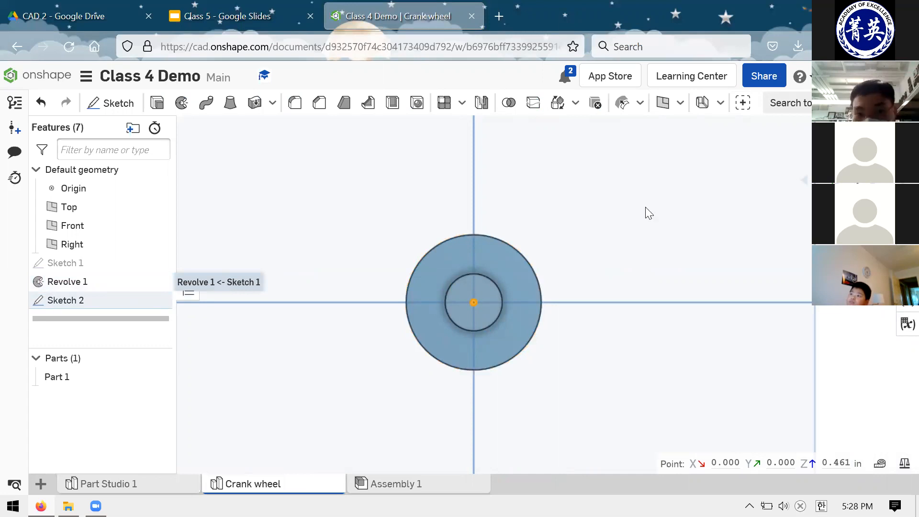
{"action": "left_click", "coordinate": [417, 103]}
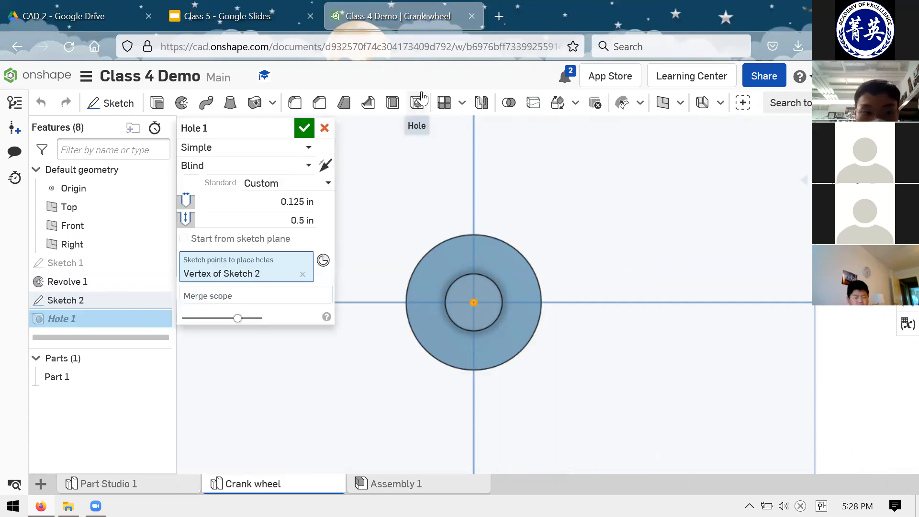
{"action": "left_click", "coordinate": [241, 168]}
{"action": "left_click", "coordinate": [233, 187]}
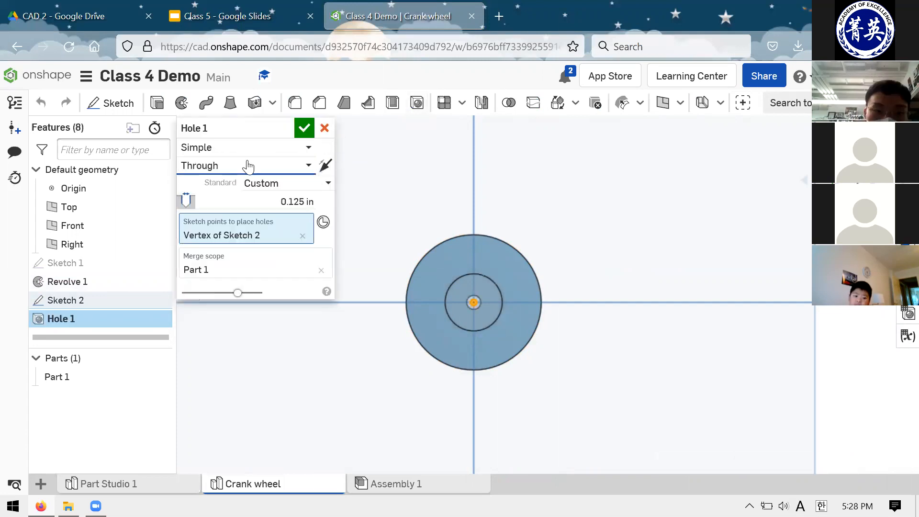
{"action": "left_click", "coordinate": [271, 201]}
{"action": "type", "text": ".25"}
{"action": "key", "text": "Return"}
{"action": "mouse_move", "coordinate": [470, 304]}
{"action": "right_mouse_down"}
{"action": "mouse_move", "coordinate": [482, 254]}
{"action": "mouse_move", "coordinate": [469, 306]}
{"action": "right_mouse_up"}
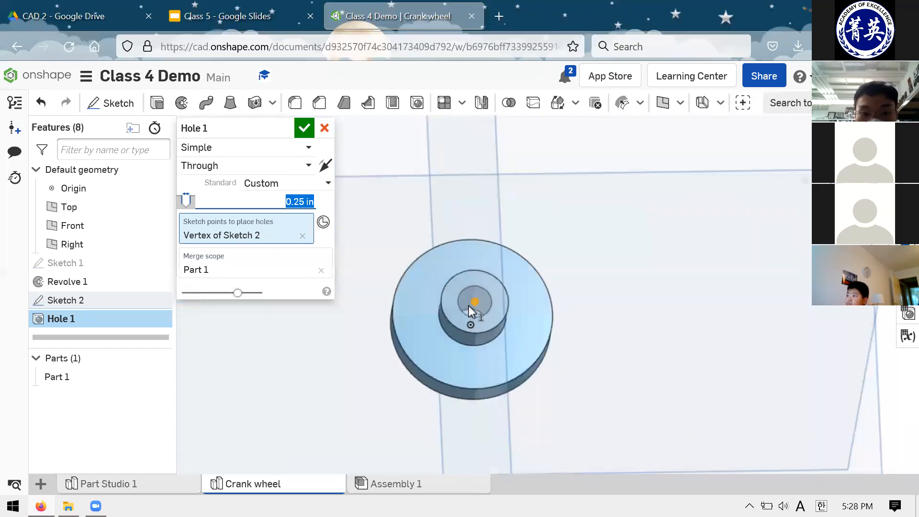
{"action": "scroll", "coordinate": [470, 307], "scroll_direction": "up", "scroll_amount": 3}
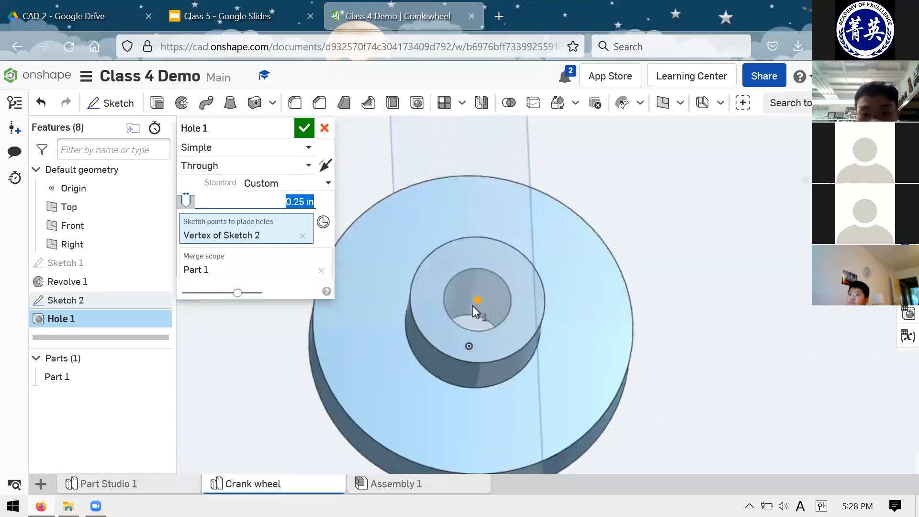
{"action": "mouse_move", "coordinate": [482, 295]}
{"action": "right_mouse_down"}
{"action": "mouse_move", "coordinate": [475, 300]}
{"action": "mouse_move", "coordinate": [485, 302]}
{"action": "right_mouse_up"}
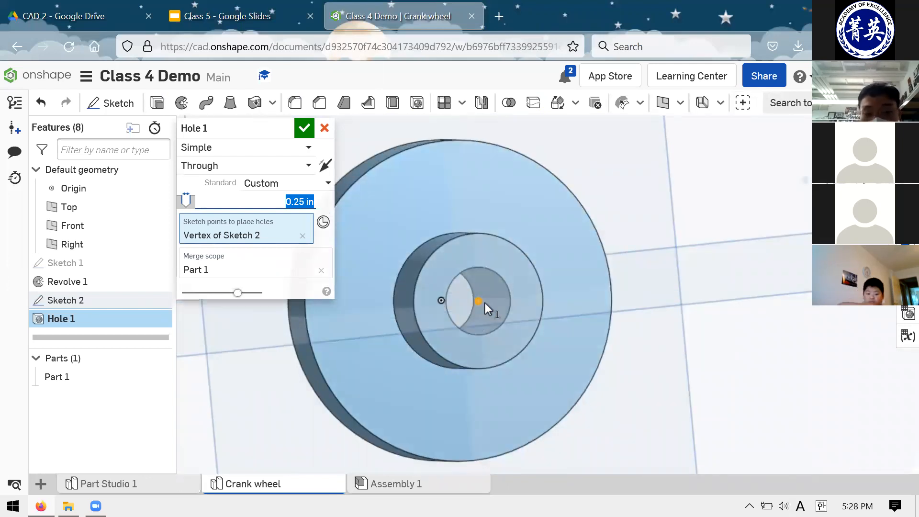
Step: Reselect Part 1 as the hole's merge scope and close the hole's settings
{"action": "left_click", "coordinate": [286, 277]}
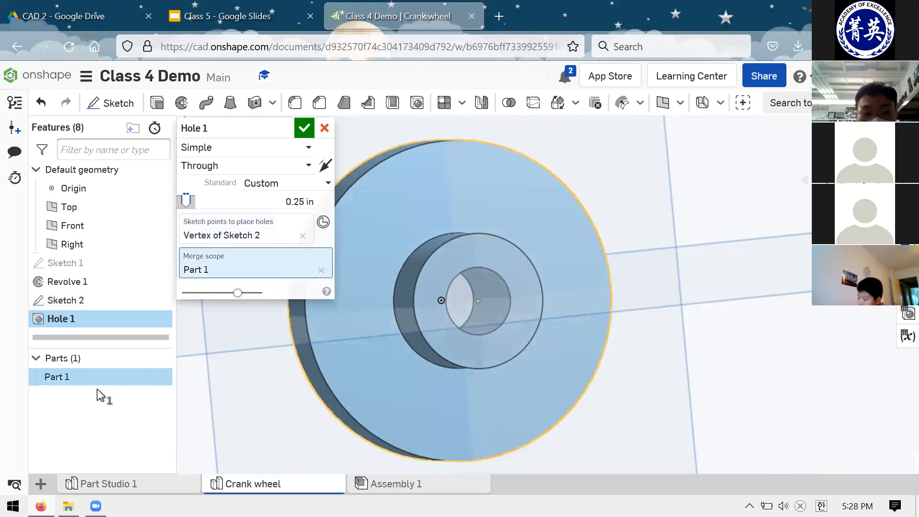
{"action": "left_click", "coordinate": [103, 377]}
{"action": "left_click", "coordinate": [100, 378]}
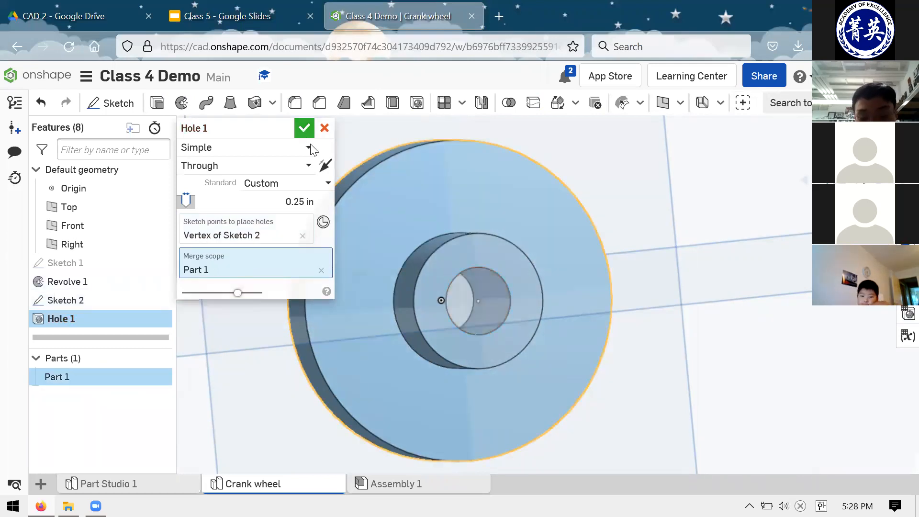
{"action": "left_click", "coordinate": [324, 128]}
Step: Inspect the hub's central hole and its placement sketch, and check the thread callouts on the Crank Wheel slide before returning to Onshape
{"action": "right_click_drag", "start_coordinate": [486, 276], "coordinate": [479, 310]}
{"action": "left_click", "coordinate": [479, 311]}
{"action": "right_click_drag", "start_coordinate": [587, 287], "coordinate": [497, 177]}
{"action": "scroll", "coordinate": [582, 297], "scroll_direction": "up", "scroll_amount": 5}
{"action": "right_click_drag", "start_coordinate": [537, 271], "coordinate": [582, 298]}
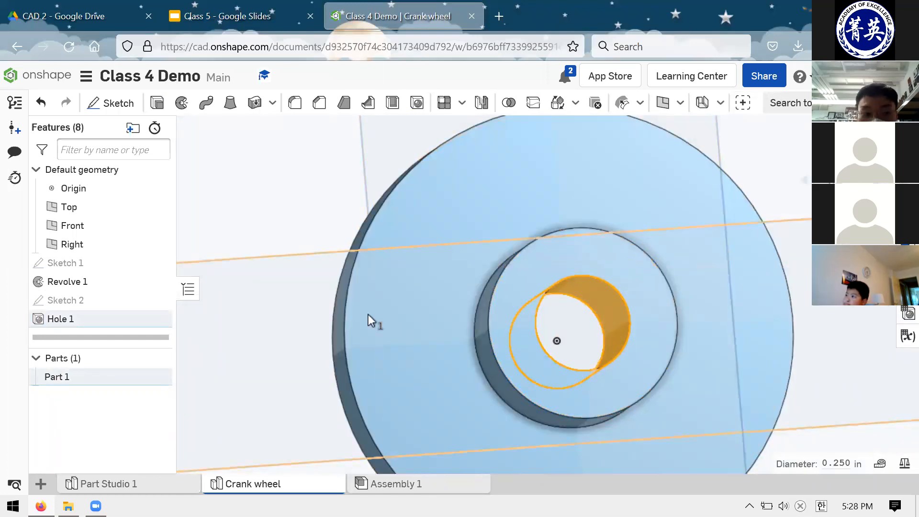
{"action": "left_click", "coordinate": [84, 299]}
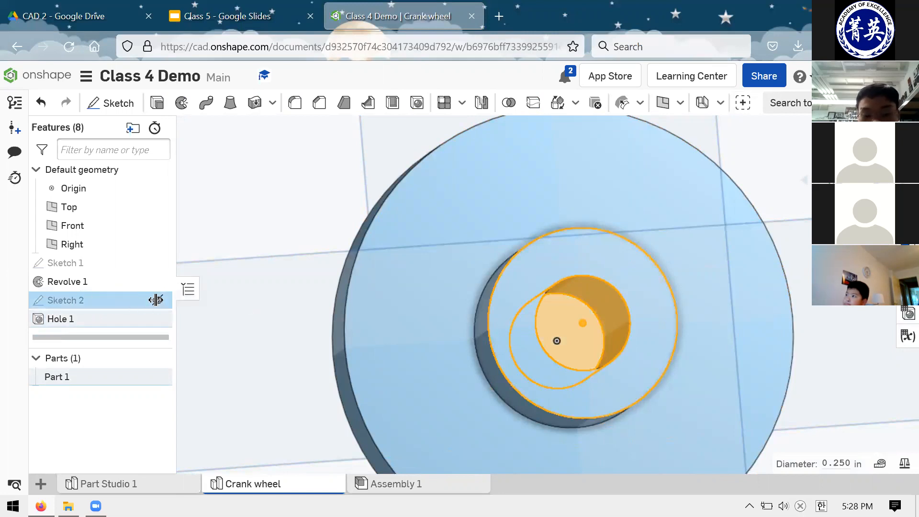
{"action": "scroll", "coordinate": [488, 266], "scroll_direction": "up", "scroll_amount": 3}
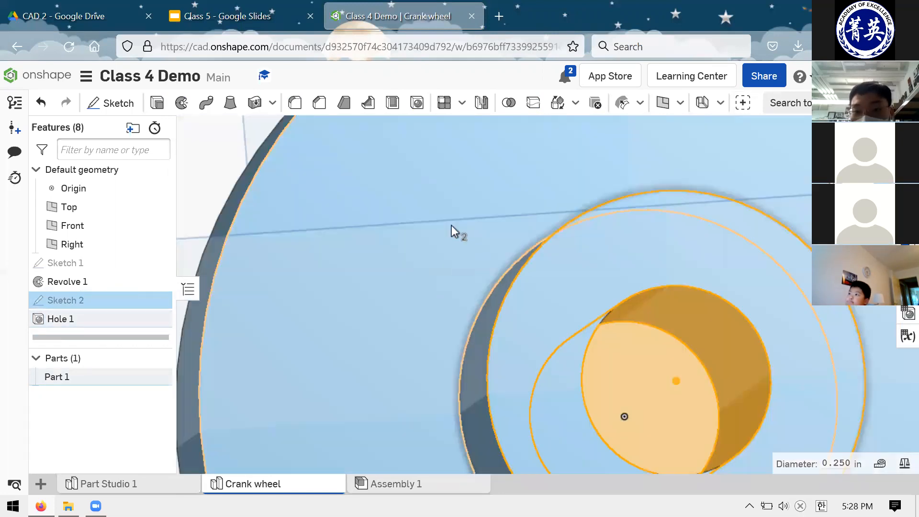
{"action": "scroll", "coordinate": [450, 227], "scroll_direction": "down", "scroll_amount": 12}
{"action": "left_click", "coordinate": [626, 285]}
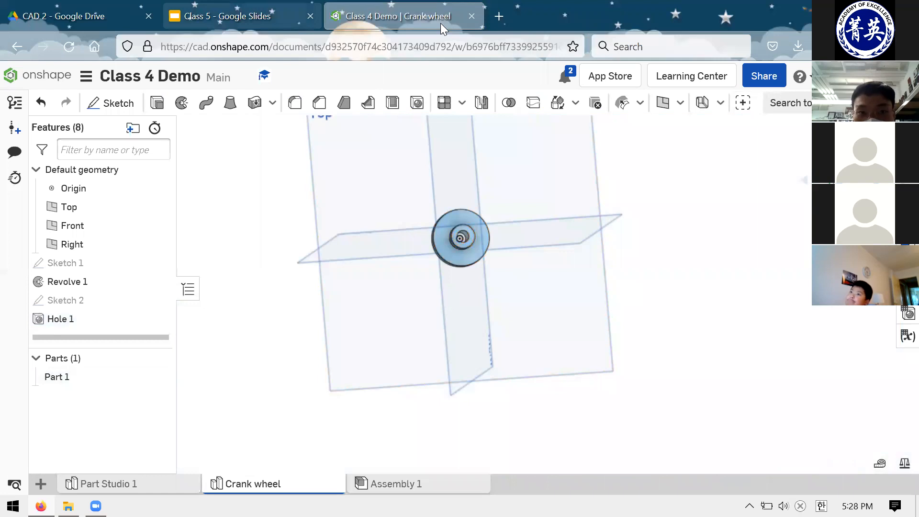
{"action": "left_click", "coordinate": [258, 17]}
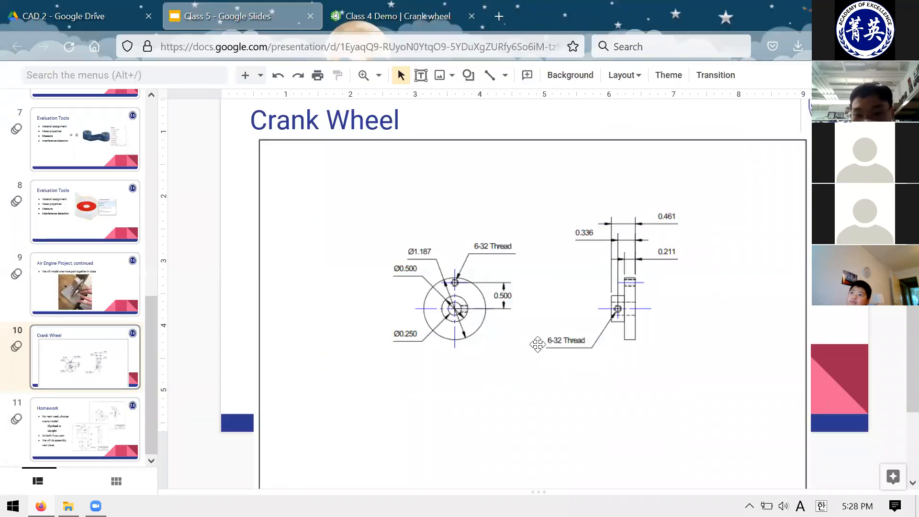
{"action": "left_click", "coordinate": [426, 9]}
Step: Reopen the central hole for editing and switch it to the ANSI standard with the Tapped hole type
{"action": "left_click", "coordinate": [61, 319]}
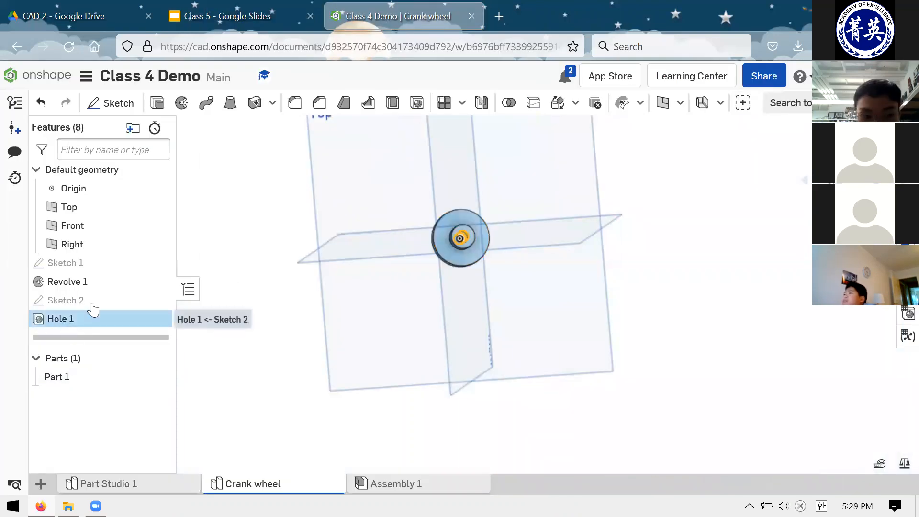
{"action": "right_click", "coordinate": [70, 318]}
{"action": "left_click", "coordinate": [90, 166]}
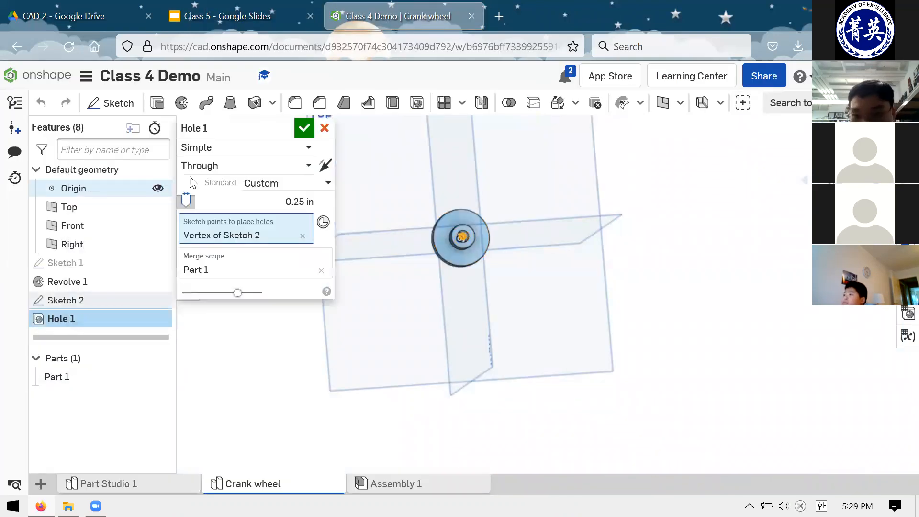
{"action": "left_click", "coordinate": [272, 185]}
{"action": "left_click", "coordinate": [285, 224]}
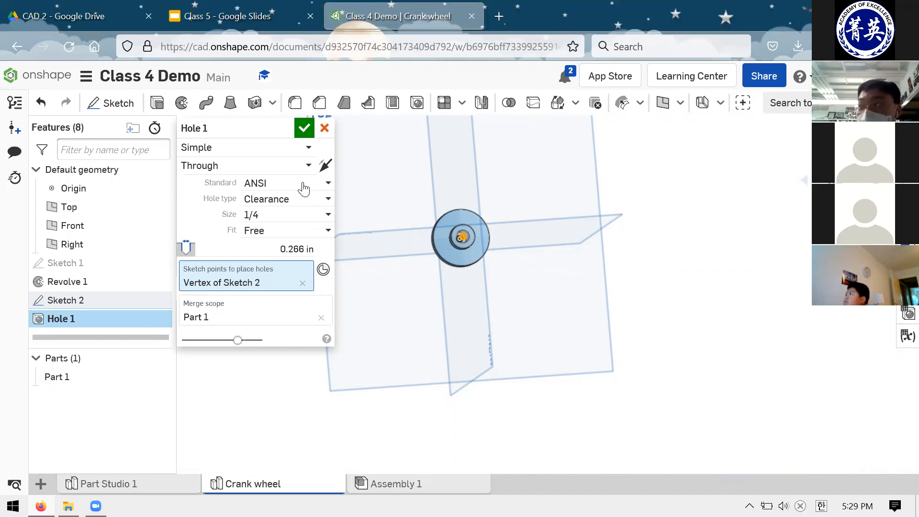
{"action": "left_click", "coordinate": [303, 185]}
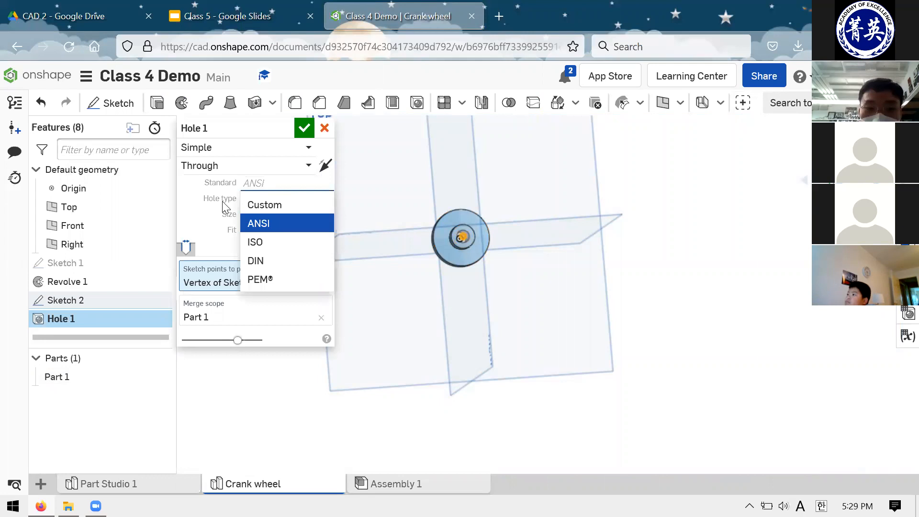
{"action": "left_click", "coordinate": [269, 225]}
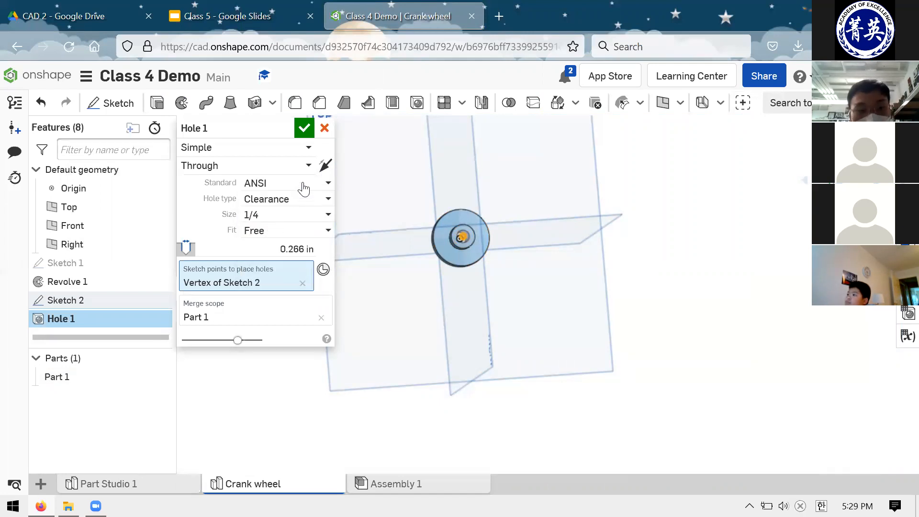
{"action": "left_click", "coordinate": [286, 198]}
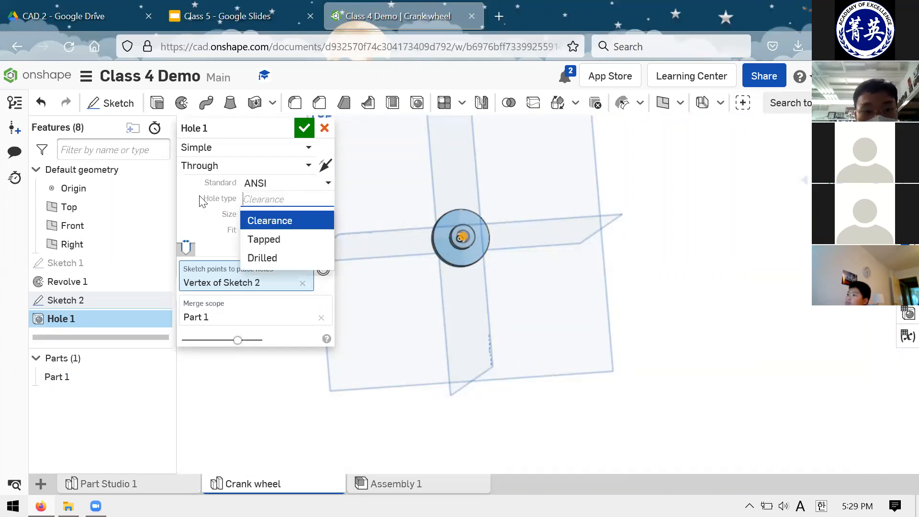
{"action": "left_click", "coordinate": [277, 207]}
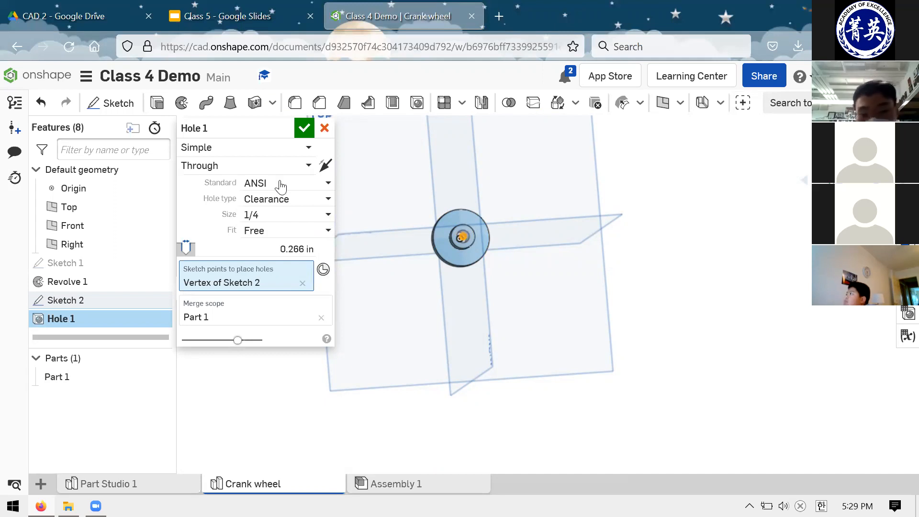
{"action": "left_click", "coordinate": [273, 199]}
{"action": "left_click", "coordinate": [280, 239]}
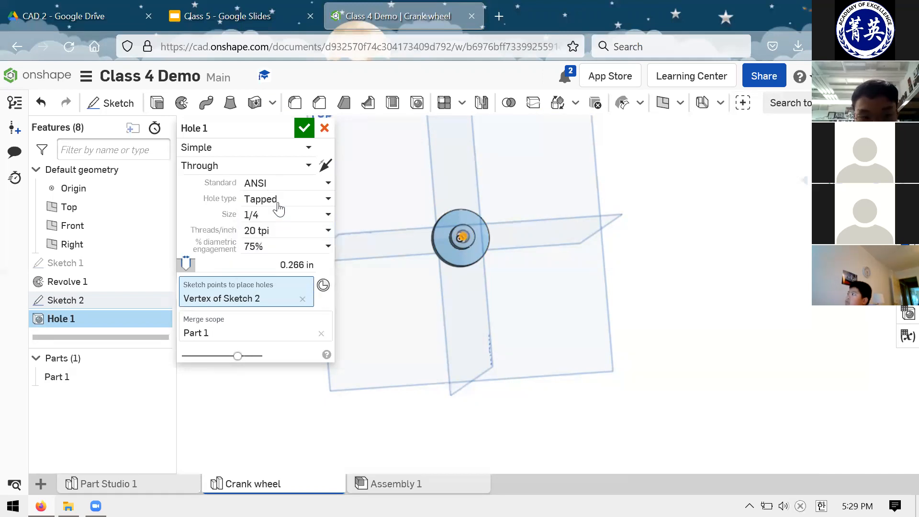
Step: Following the slide drawing's 6-32 thread callouts, set the tapped hole to size #6, 32 tpi and 75% diametric engagement
{"action": "left_click", "coordinate": [242, 16]}
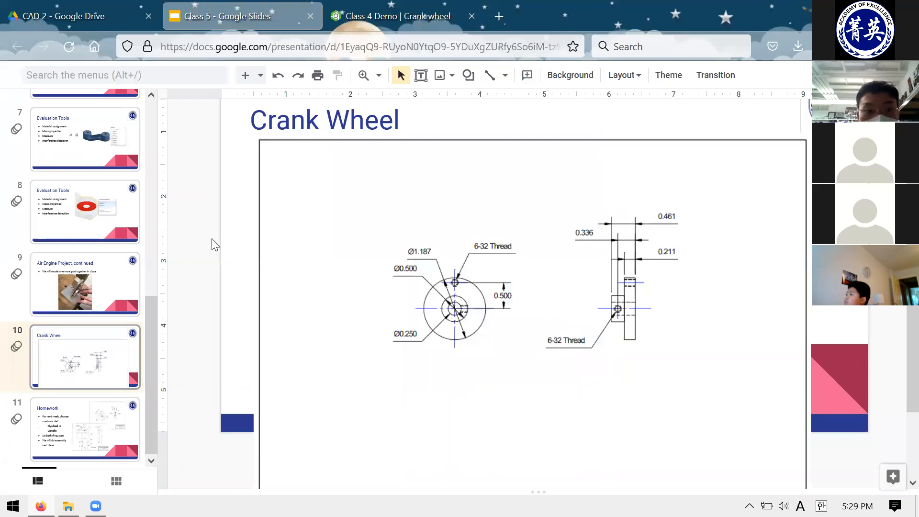
{"action": "key", "text": "ctrl+Tab"}
{"action": "left_click", "coordinate": [264, 216]}
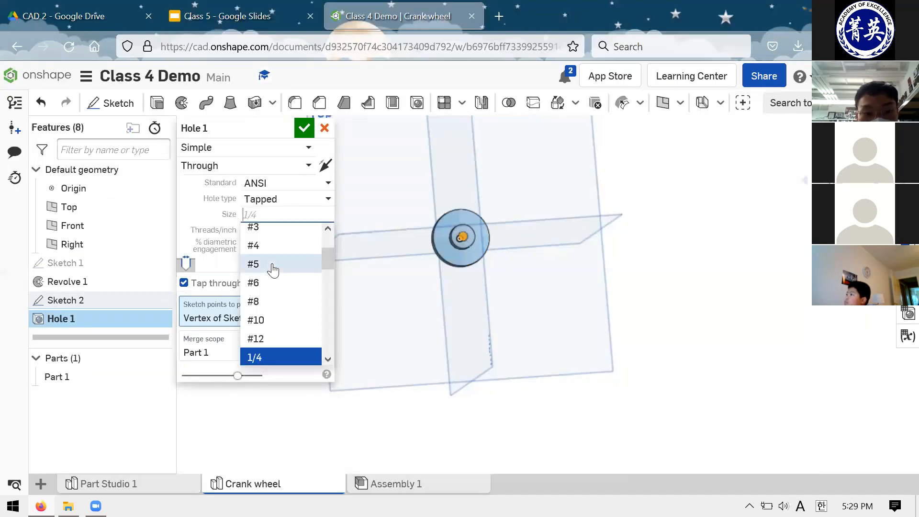
{"action": "left_click", "coordinate": [269, 282]}
{"action": "left_click", "coordinate": [278, 232]}
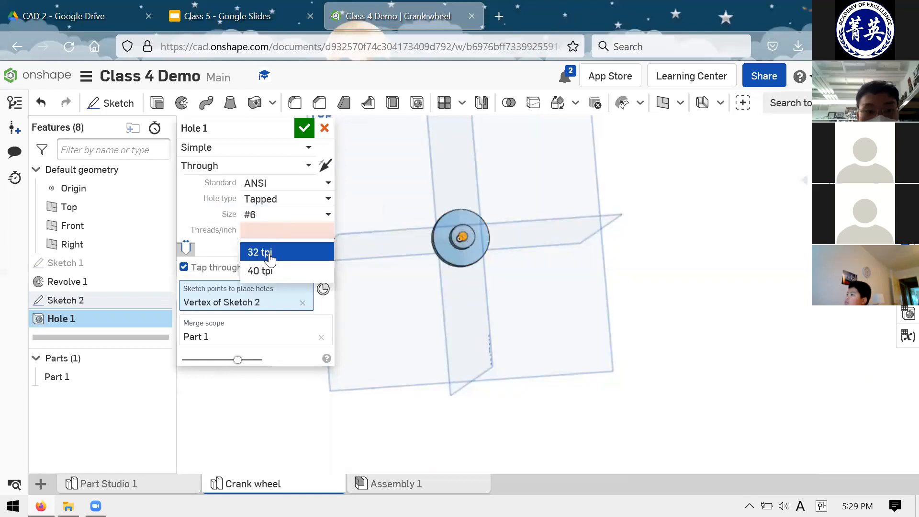
{"action": "left_click", "coordinate": [264, 250]}
{"action": "left_click", "coordinate": [259, 11]}
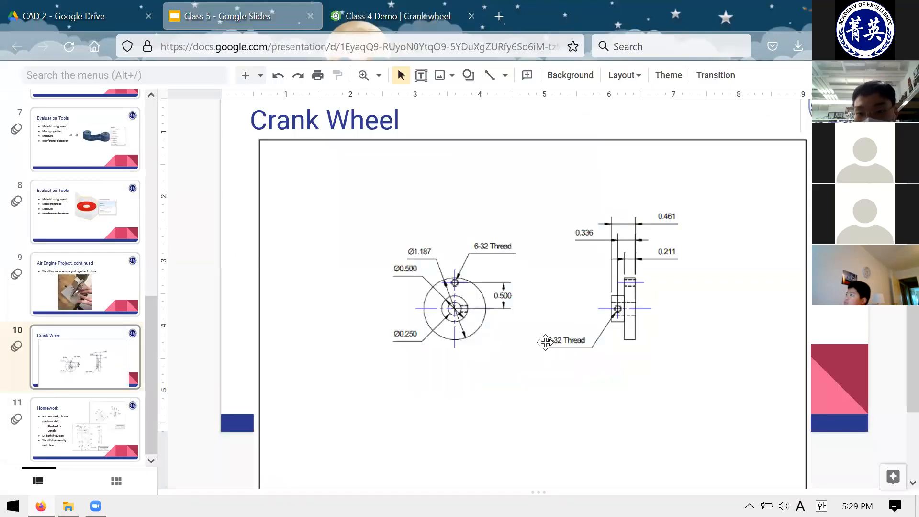
{"action": "left_click", "coordinate": [343, 6]}
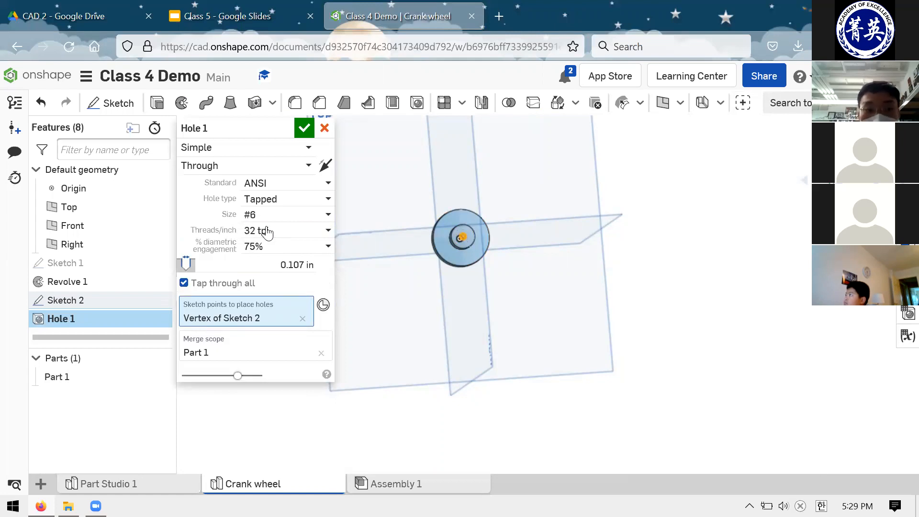
{"action": "left_click", "coordinate": [259, 247]}
{"action": "left_click", "coordinate": [256, 286]}
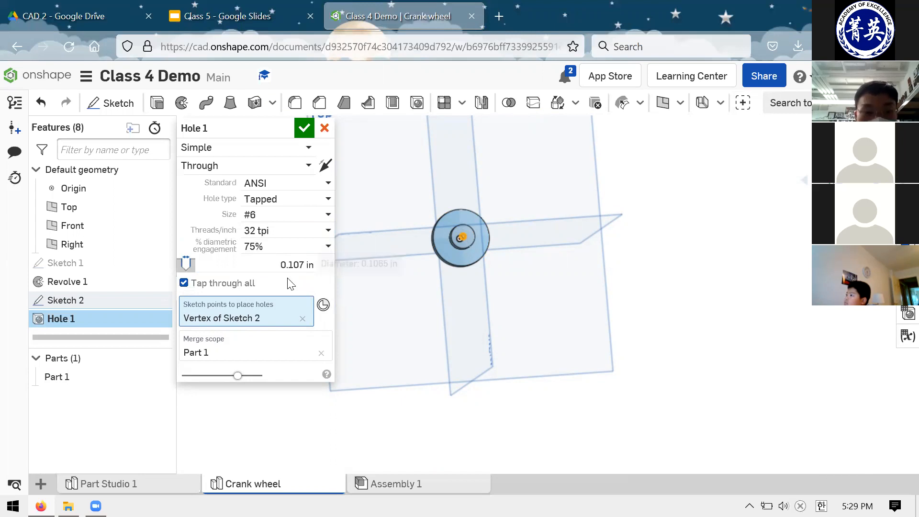
Step: Check the tapped hole's diameter field and compare its settings with the 6-32 thread callouts on the Crank Wheel slide before returning to Onshape
{"action": "left_click", "coordinate": [263, 264]}
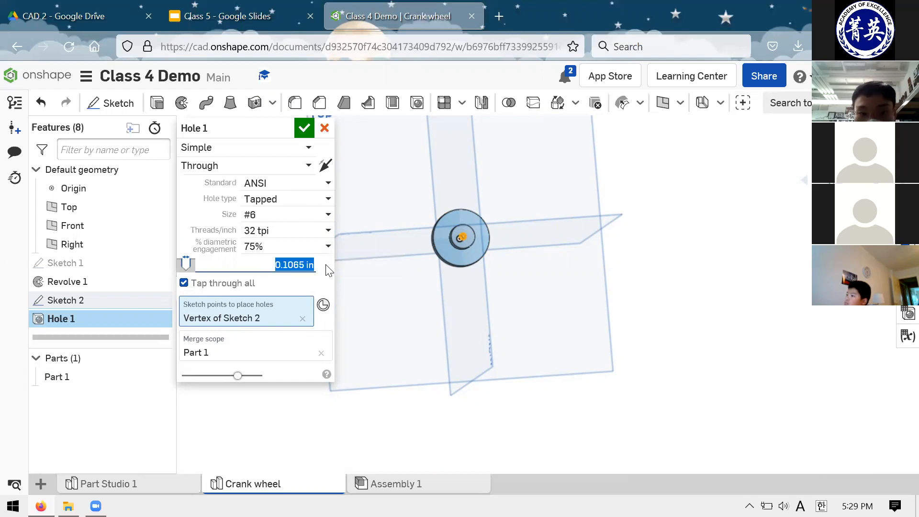
{"action": "left_click", "coordinate": [322, 270]}
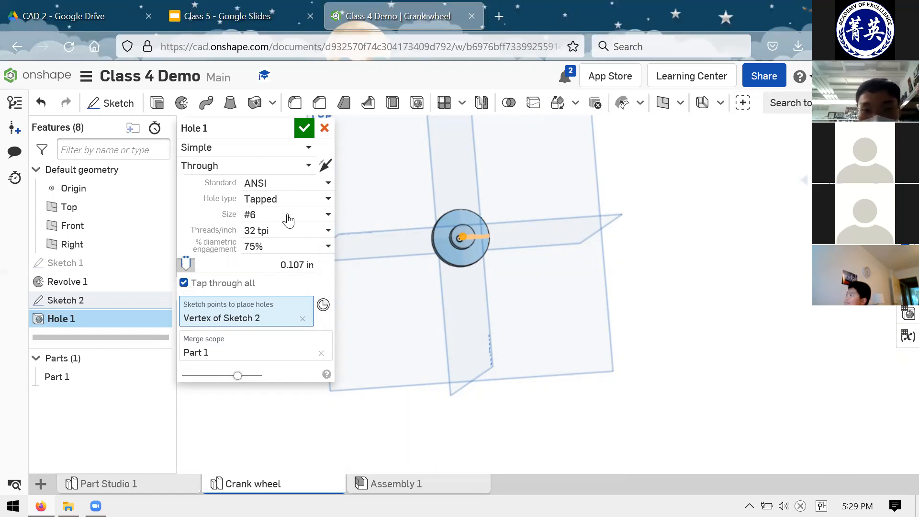
{"action": "left_click", "coordinate": [220, 16]}
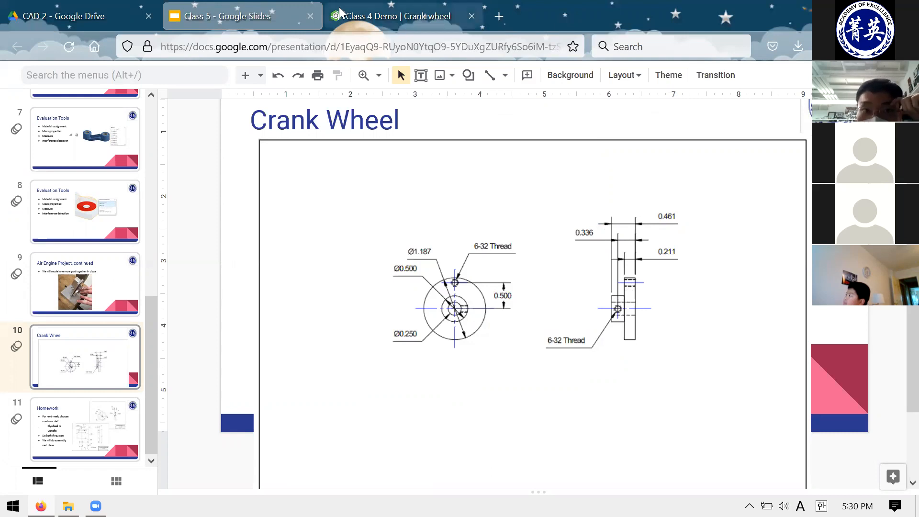
{"action": "left_click", "coordinate": [340, 16]}
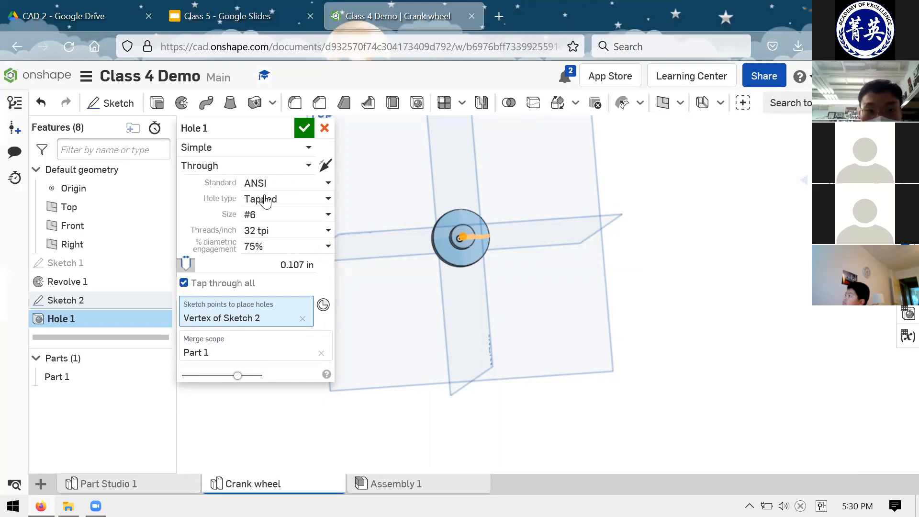
{"action": "left_click", "coordinate": [249, 10]}
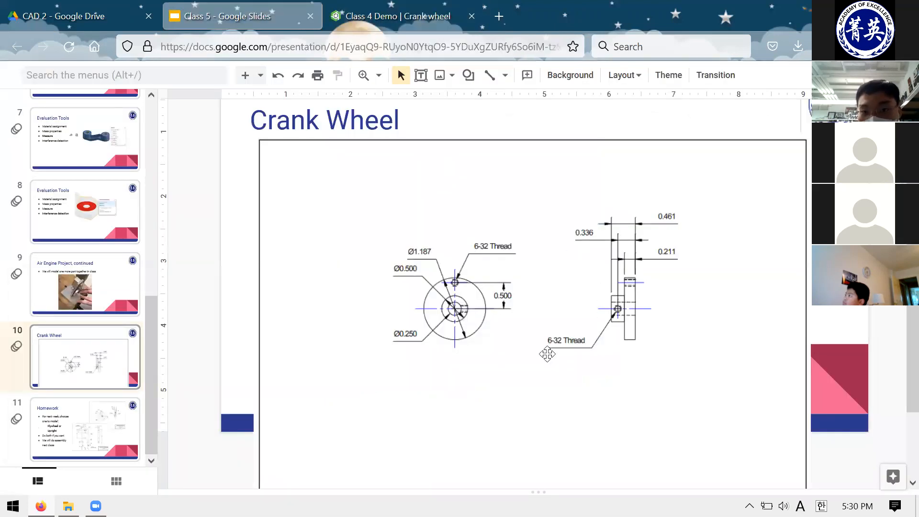
{"action": "left_click", "coordinate": [383, 9]}
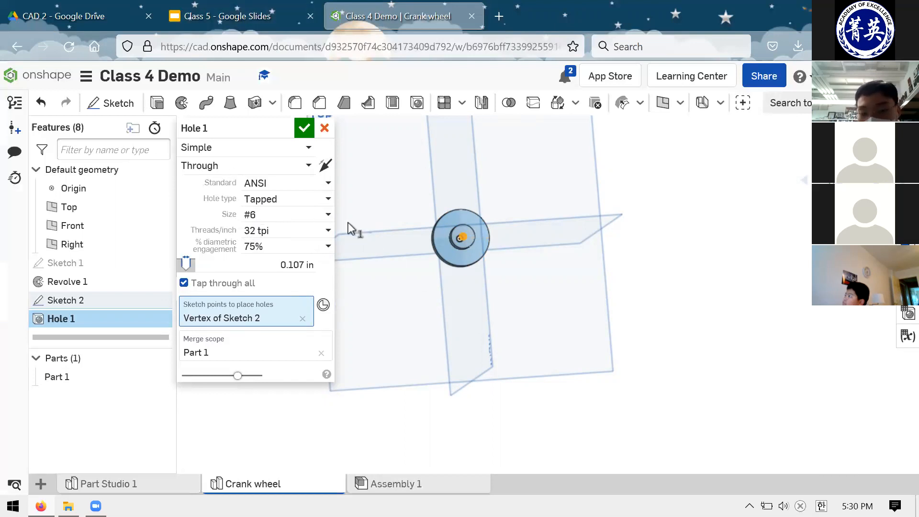
Step: Accept the #6, 32 tpi tapped settings for the central hole and inspect the resulting hole up close on the crank wheel's hub
{"action": "left_click", "coordinate": [254, 248]}
{"action": "left_click", "coordinate": [218, 271]}
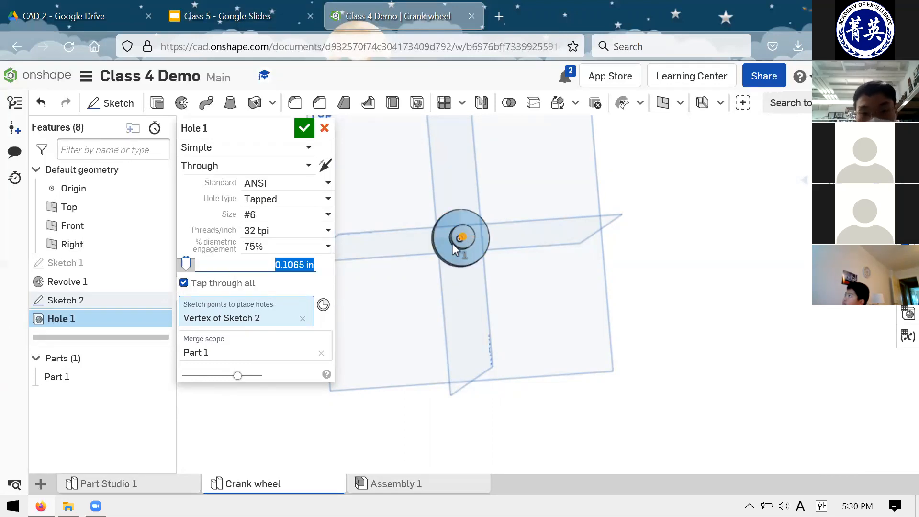
{"action": "left_click", "coordinate": [303, 131]}
{"action": "scroll", "coordinate": [474, 241], "scroll_direction": "down", "scroll_amount": 1}
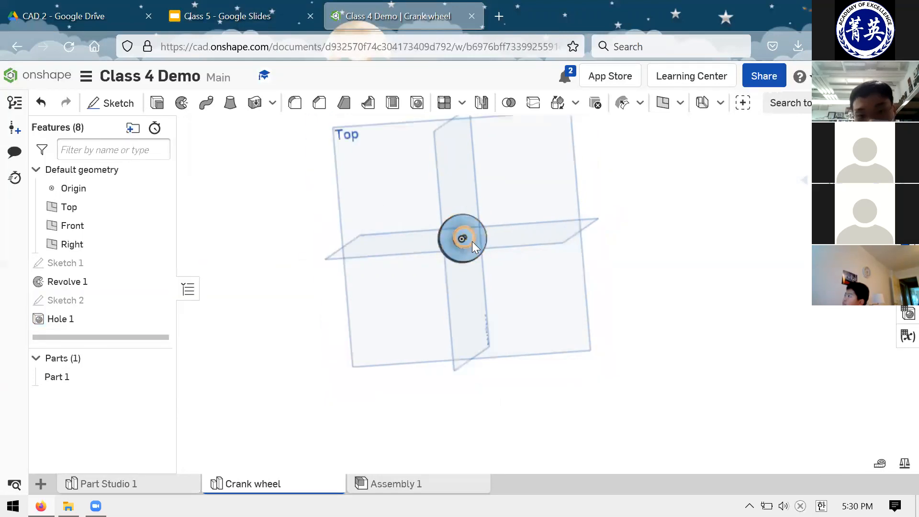
{"action": "scroll", "coordinate": [471, 241], "scroll_direction": "up", "scroll_amount": 10}
{"action": "scroll", "coordinate": [434, 221], "scroll_direction": "down", "scroll_amount": 1}
{"action": "left_click", "coordinate": [426, 215]}
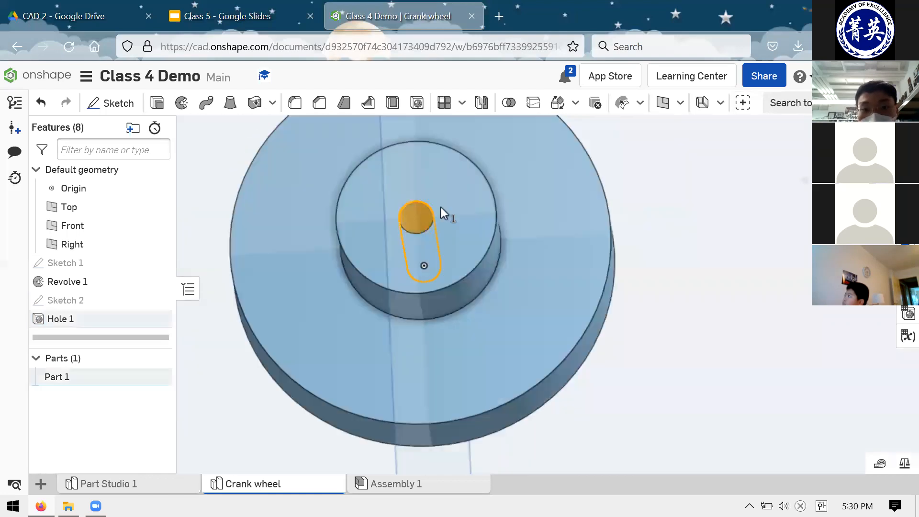
{"action": "scroll", "coordinate": [440, 207], "scroll_direction": "down", "scroll_amount": 5}
Step: In Google Slides, shrink and reposition the Crank Wheel drawing to fit whole beneath the slide title, and display the Homework slide
{"action": "left_click", "coordinate": [208, 14]}
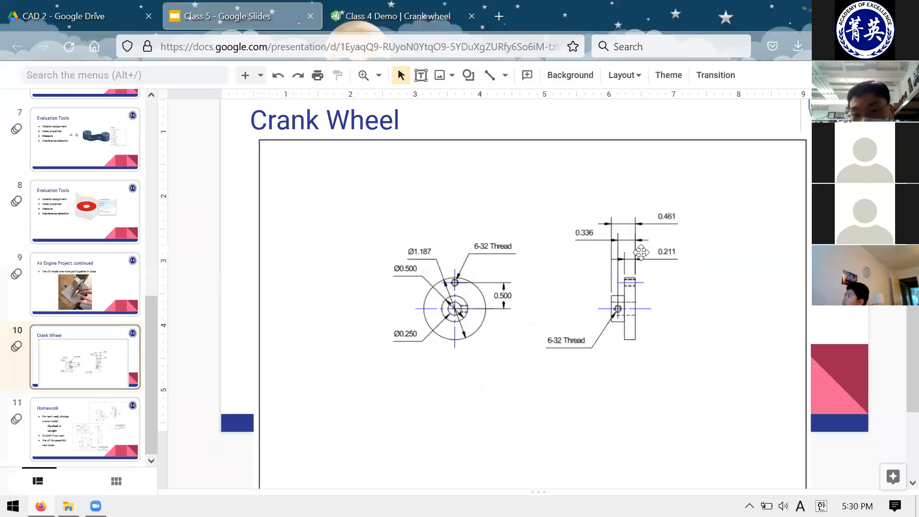
{"action": "left_click", "coordinate": [281, 172]}
{"action": "scroll", "coordinate": [249, 187], "scroll_direction": "up", "scroll_amount": 1}
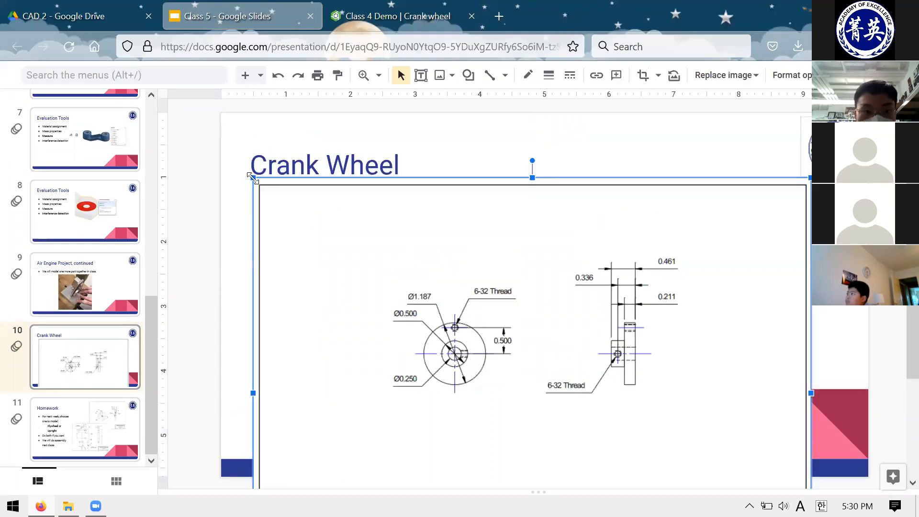
{"action": "left_click_drag", "start_coordinate": [253, 178], "coordinate": [510, 376]}
{"action": "mouse_move", "coordinate": [651, 442]}
{"action": "left_mouse_down"}
{"action": "mouse_move", "coordinate": [369, 246]}
{"action": "mouse_move", "coordinate": [416, 262]}
{"action": "left_mouse_up"}
{"action": "mouse_move", "coordinate": [576, 429]}
{"action": "left_mouse_down"}
{"action": "mouse_move", "coordinate": [614, 461]}
{"action": "mouse_move", "coordinate": [596, 444]}
{"action": "left_mouse_up"}
{"action": "left_click_drag", "start_coordinate": [378, 289], "coordinate": [420, 290]}
{"action": "left_click", "coordinate": [211, 302]}
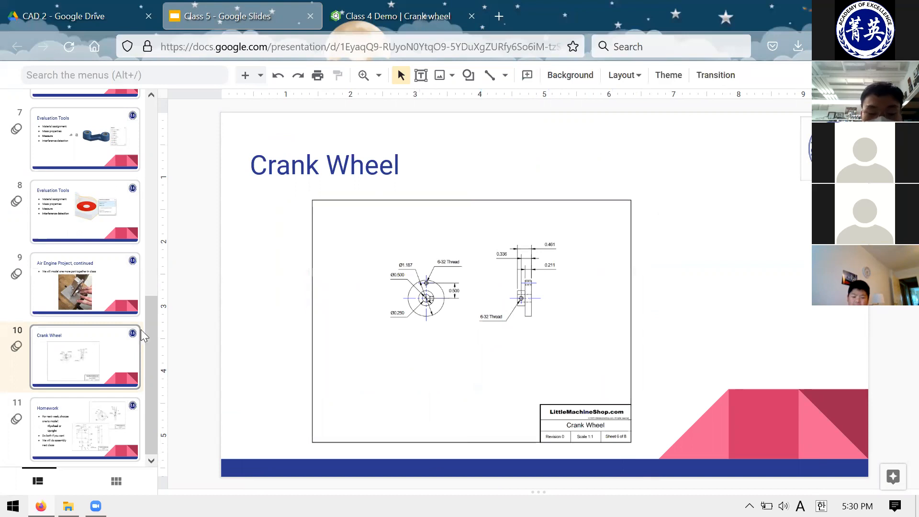
{"action": "left_click", "coordinate": [52, 433]}
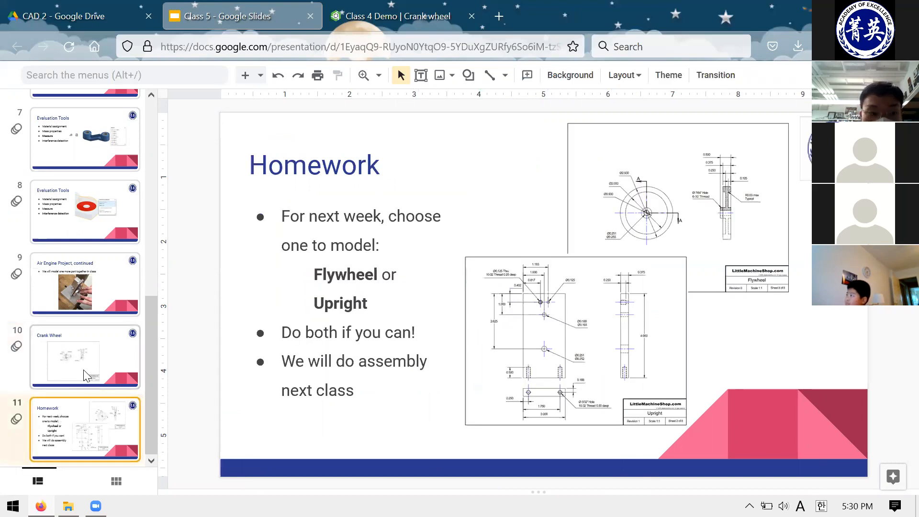